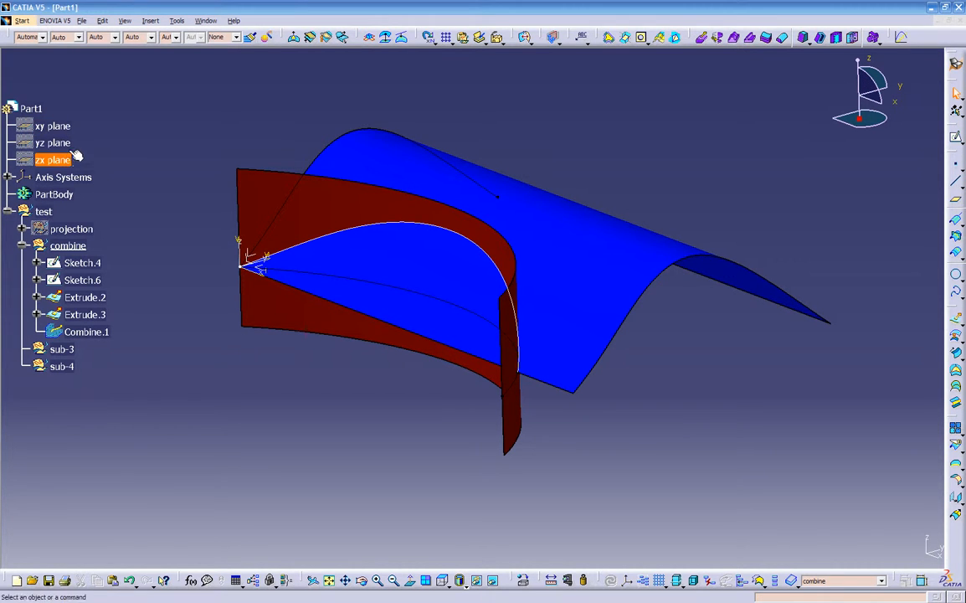
# - Expand the axis systems in the tree and hide the Absolute Axis System
pyautogui.moveTo(300, 420); pyautogui.dragTo(241, 334, button='middle')
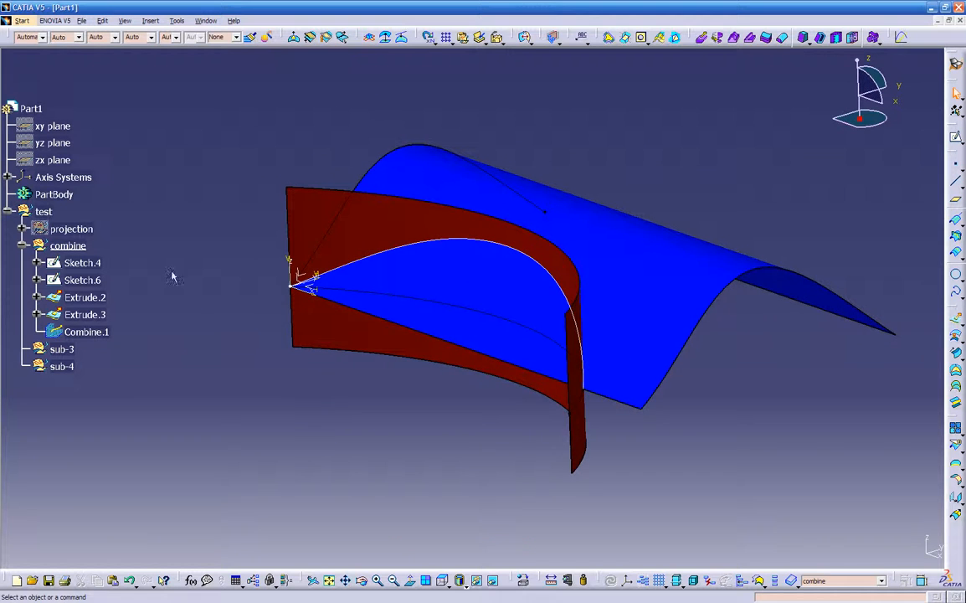
pyautogui.click(7, 177)
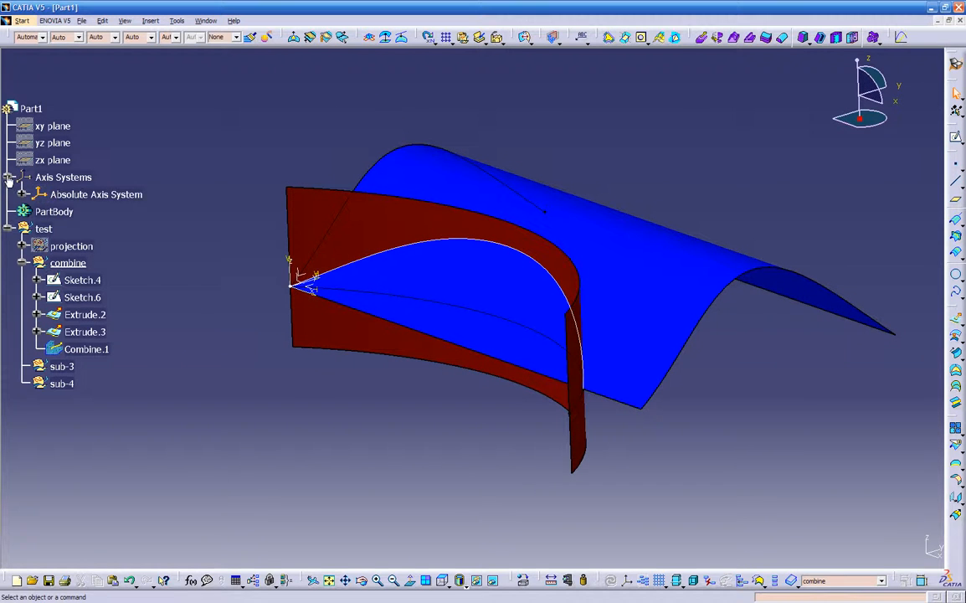
pyautogui.rightClick(81, 195)
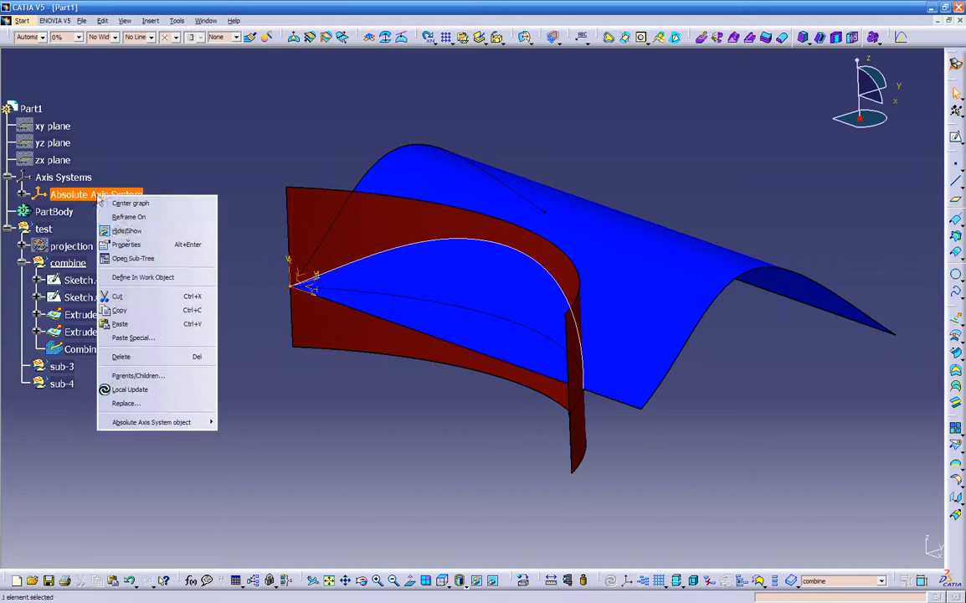
pyautogui.click(123, 233)
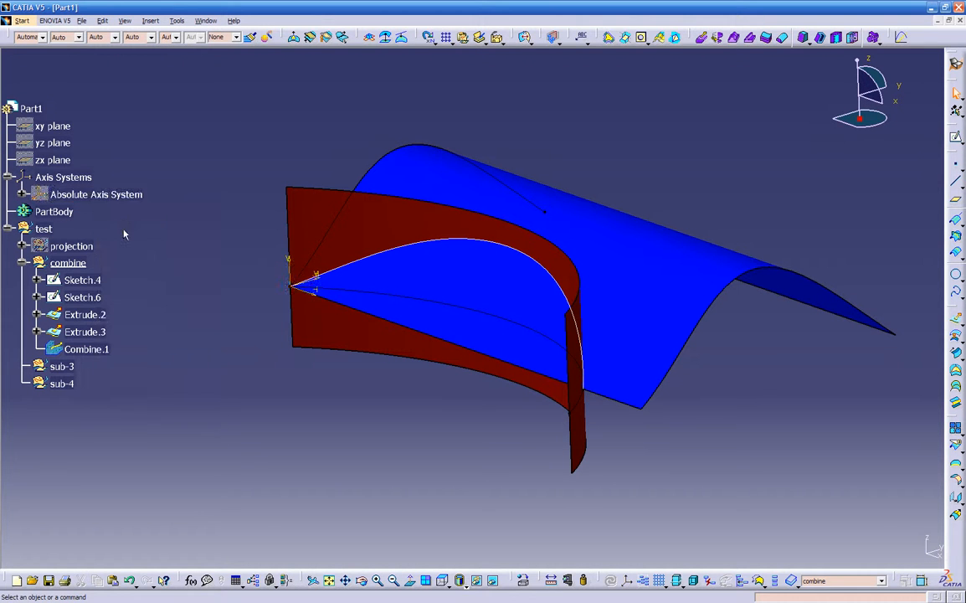
# - Show the hidden xy, yz and zx reference planes together
pyautogui.click(54, 127)
pyautogui.keyDown('shift'); pyautogui.click(50, 158); pyautogui.keyUp('shift')
pyautogui.rightClick(50, 158)
pyautogui.click(75, 127)
pyautogui.moveTo(274, 403); pyautogui.dragTo(345, 390, button='middle')
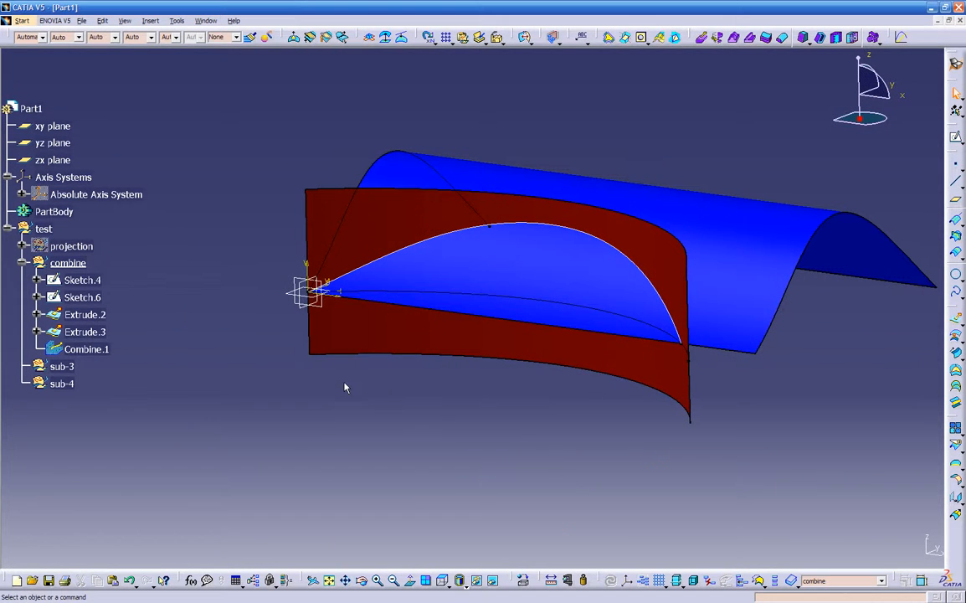
pyautogui.click(353, 354)
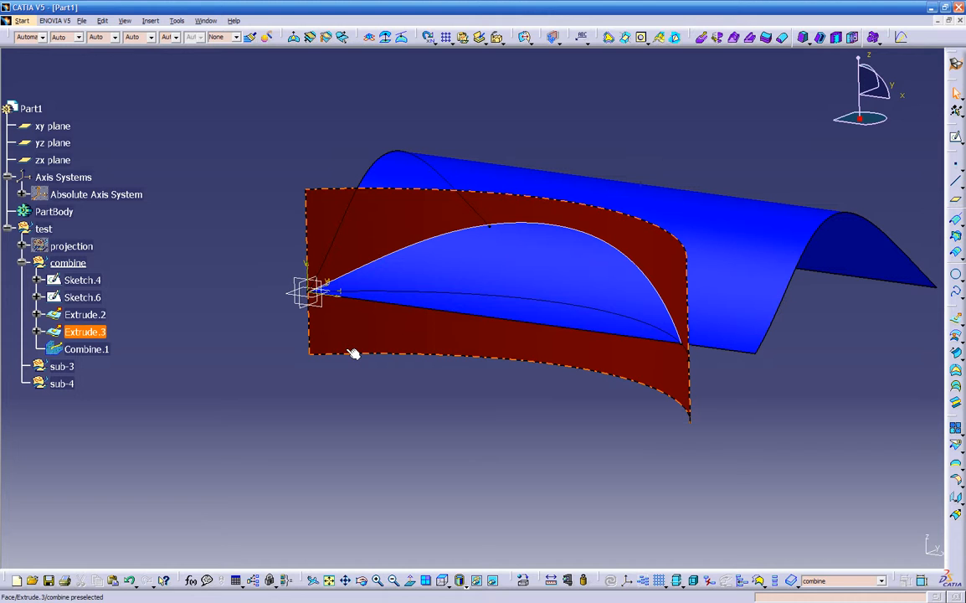
pyautogui.click(303, 282)
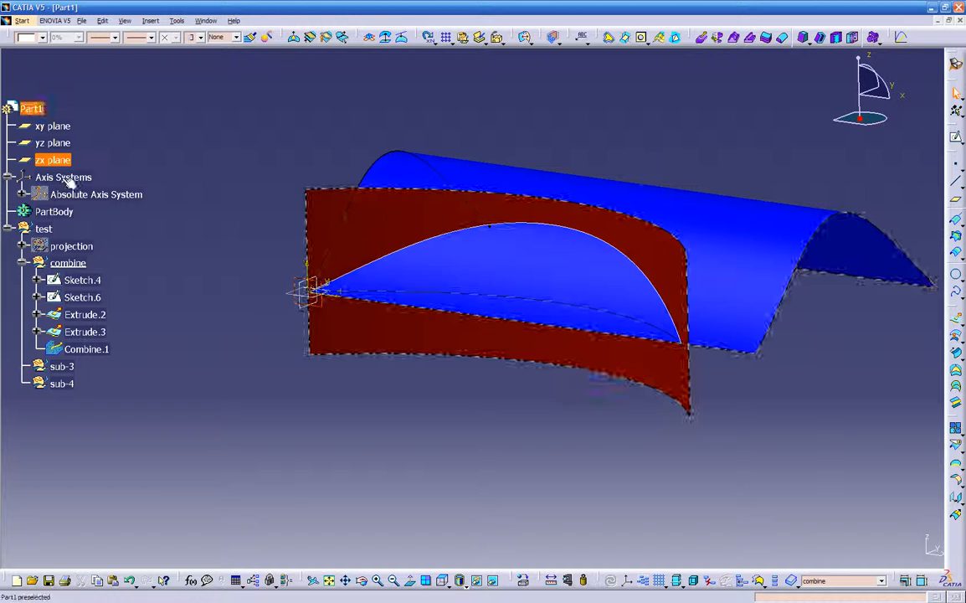
pyautogui.click(303, 287)
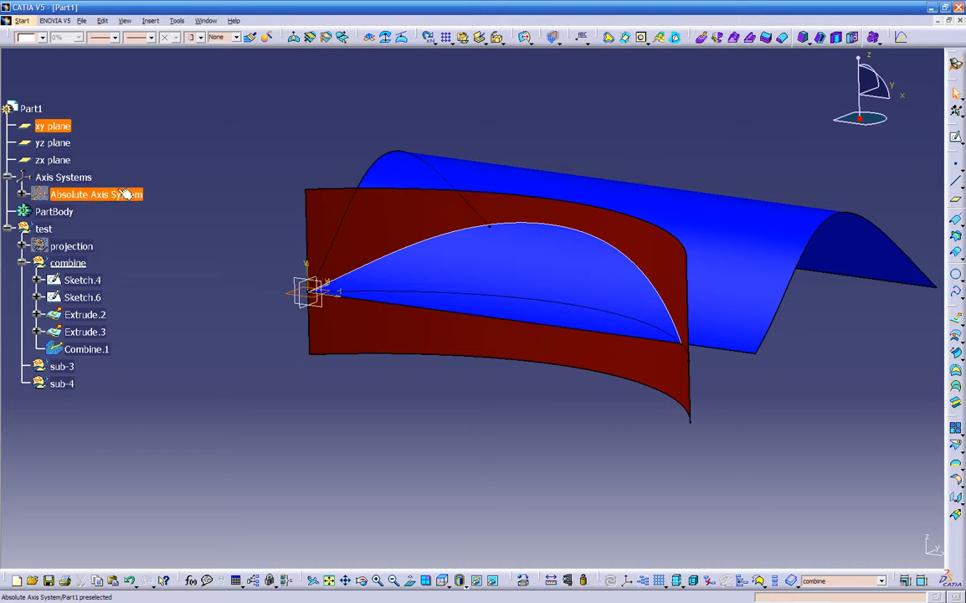
pyautogui.click(162, 223)
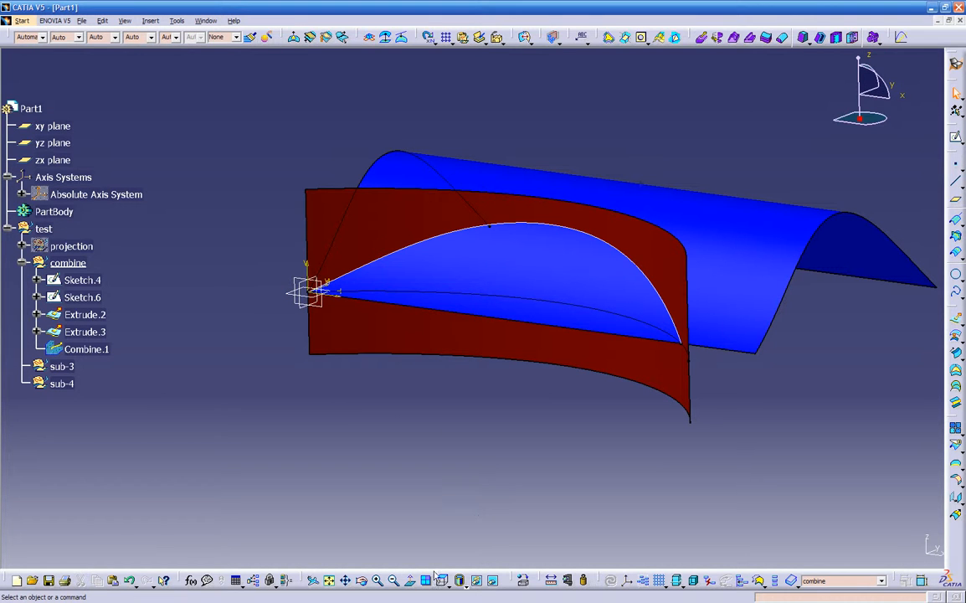
# - Start a standard axis system and set its X axis along the lower straight edge of the blue Extrude.2 surface
pyautogui.click(626, 580)
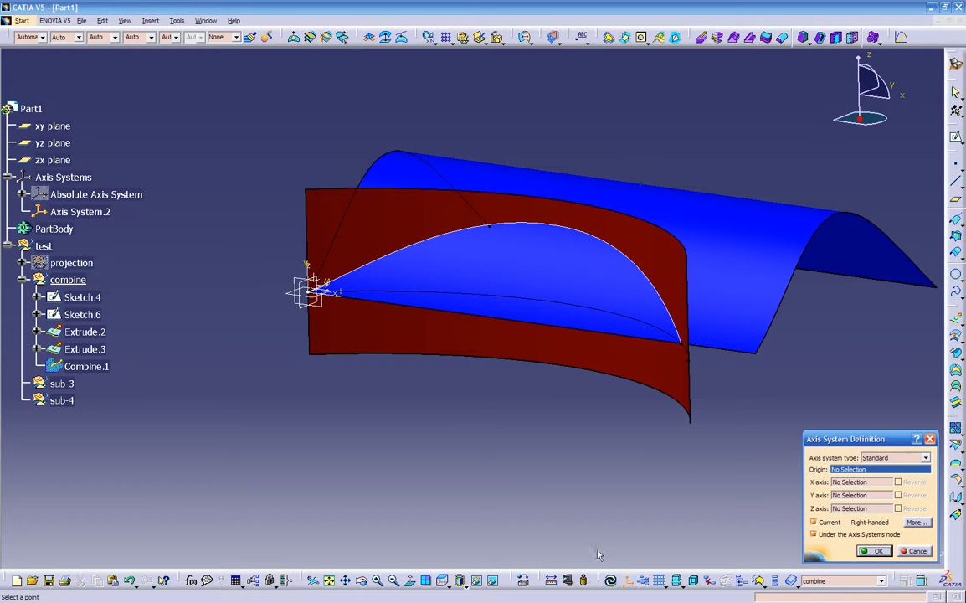
pyautogui.moveTo(472, 428); pyautogui.dragTo(456, 444, button='middle')
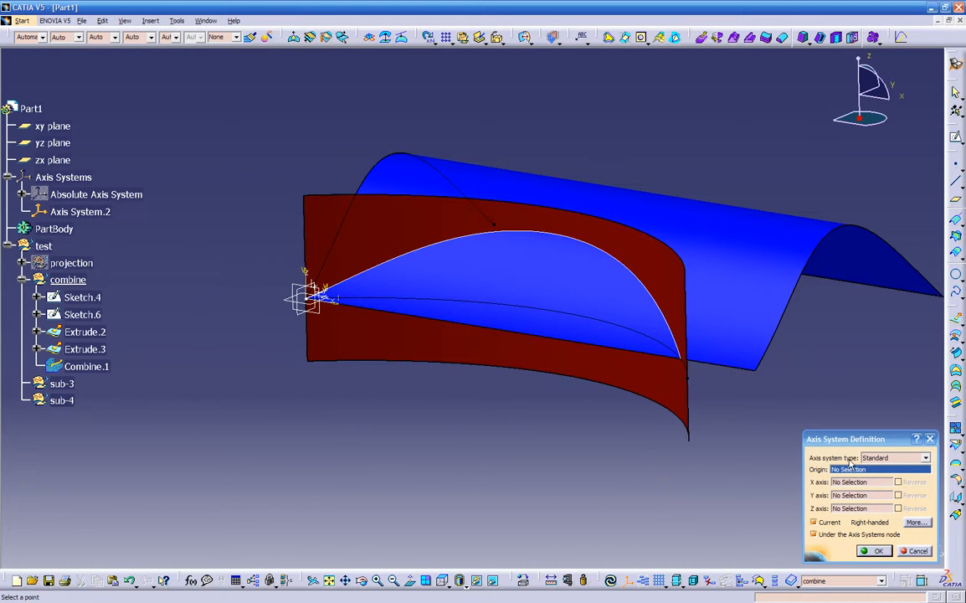
pyautogui.moveTo(373, 352); pyautogui.dragTo(360, 385, button='middle')
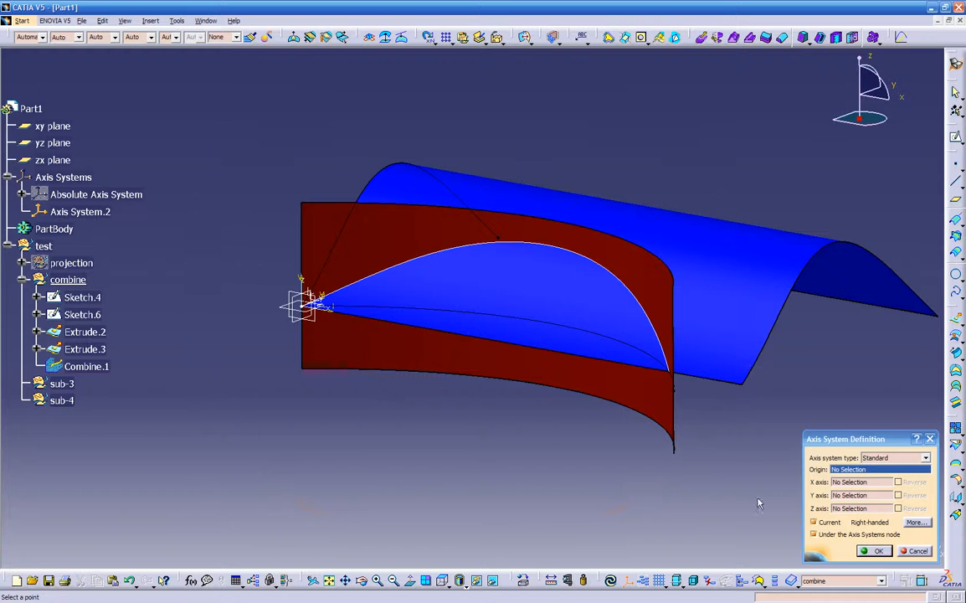
pyautogui.click(852, 484)
pyautogui.click(720, 382)
pyautogui.moveTo(719, 382); pyautogui.dragTo(620, 393, button='middle')
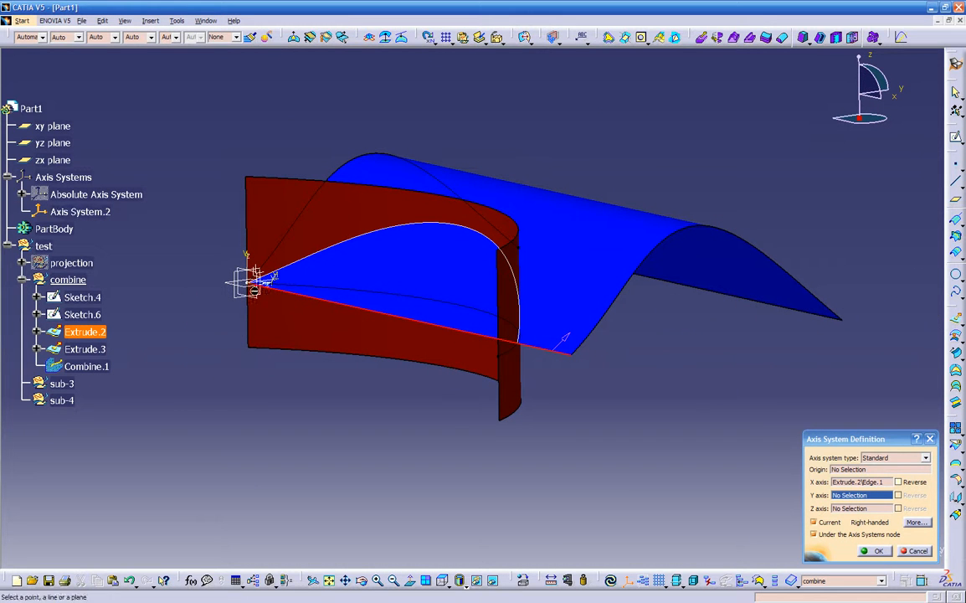
# - Set the Y axis to the zx plane, place the origin at the front lower corner of Extrude.2, and create the axis system
pyautogui.click(262, 285)
pyautogui.moveTo(591, 434); pyautogui.dragTo(567, 402, button='middle')
pyautogui.click(860, 470)
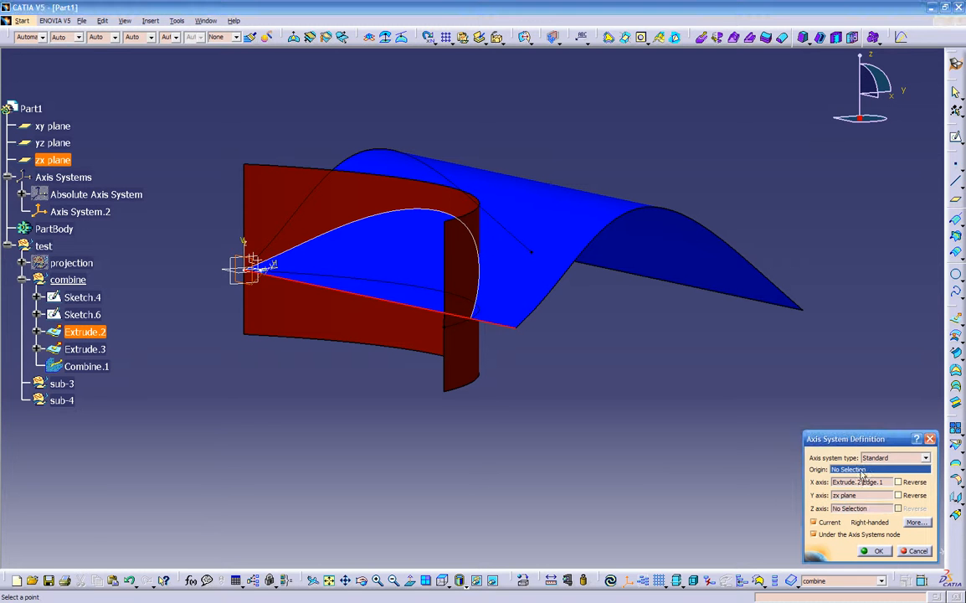
pyautogui.click(516, 329)
pyautogui.moveTo(540, 367); pyautogui.dragTo(550, 388, button='middle')
pyautogui.click(875, 550)
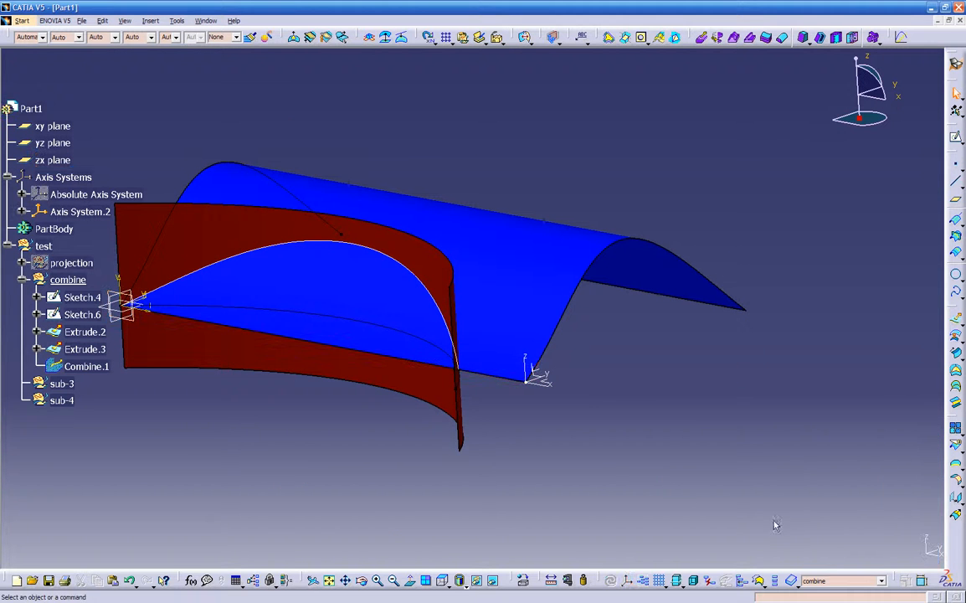
# - Show the Absolute Axis System for comparison and hide it again
pyautogui.moveTo(453, 362); pyautogui.dragTo(449, 319, button='middle')
pyautogui.moveTo(310, 423); pyautogui.dragTo(263, 394, button='middle')
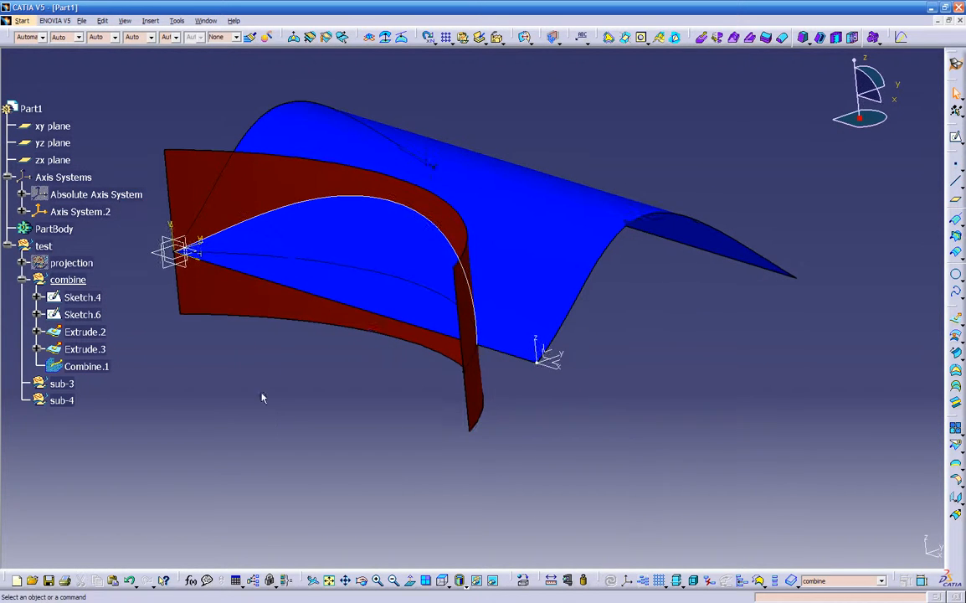
pyautogui.rightClick(115, 196)
pyautogui.click(126, 206)
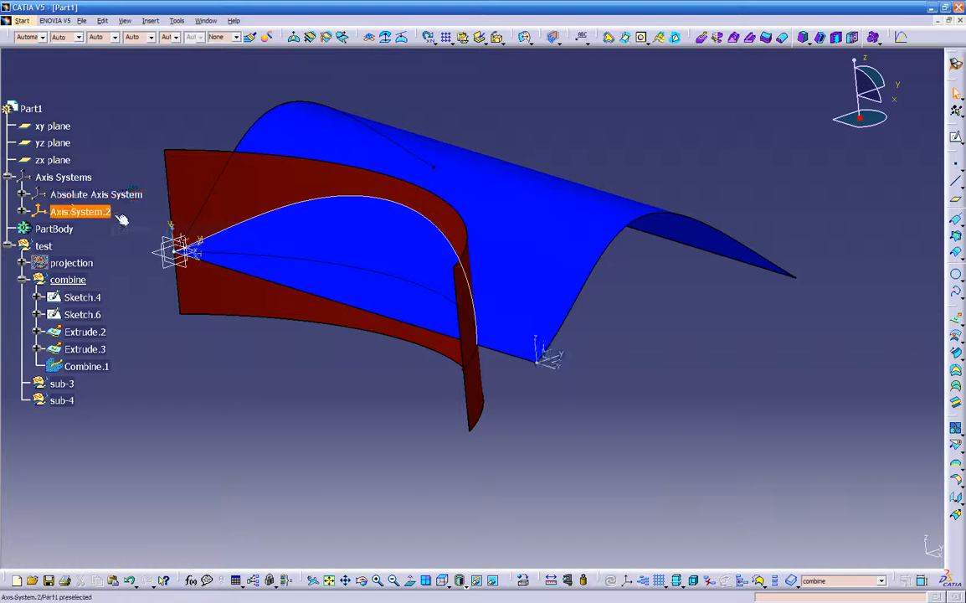
pyautogui.rightClick(80, 194)
pyautogui.click(102, 209)
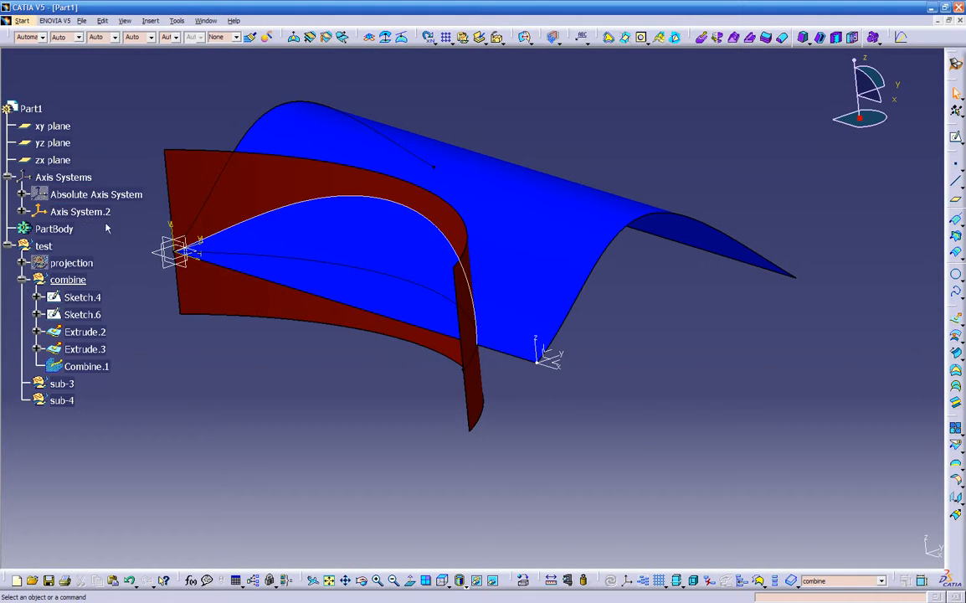
pyautogui.moveTo(574, 404); pyautogui.dragTo(578, 412, button='middle')
pyautogui.moveTo(693, 353); pyautogui.dragTo(682, 371, button='middle')
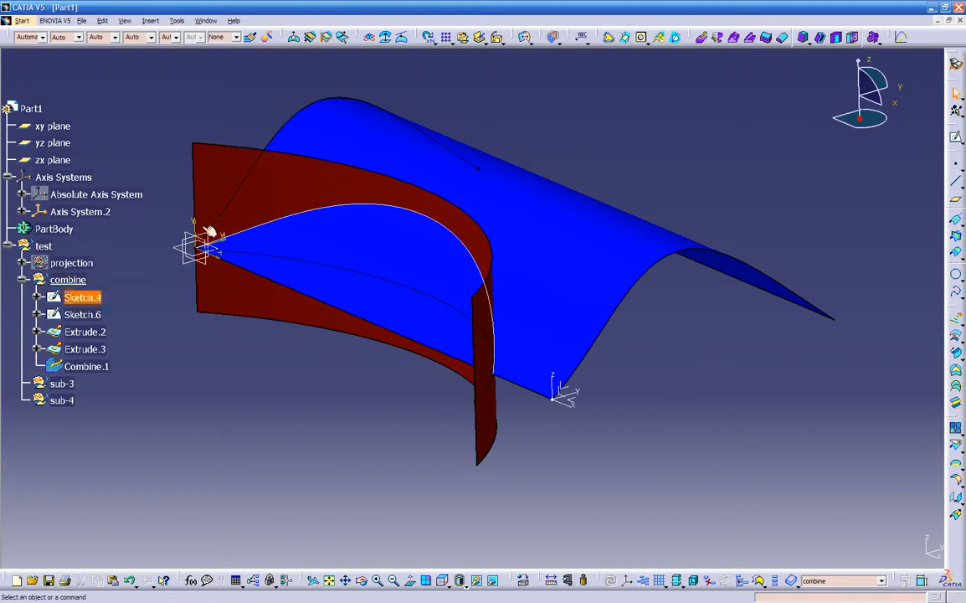
pyautogui.moveTo(377, 432); pyautogui.dragTo(405, 429, button='middle')
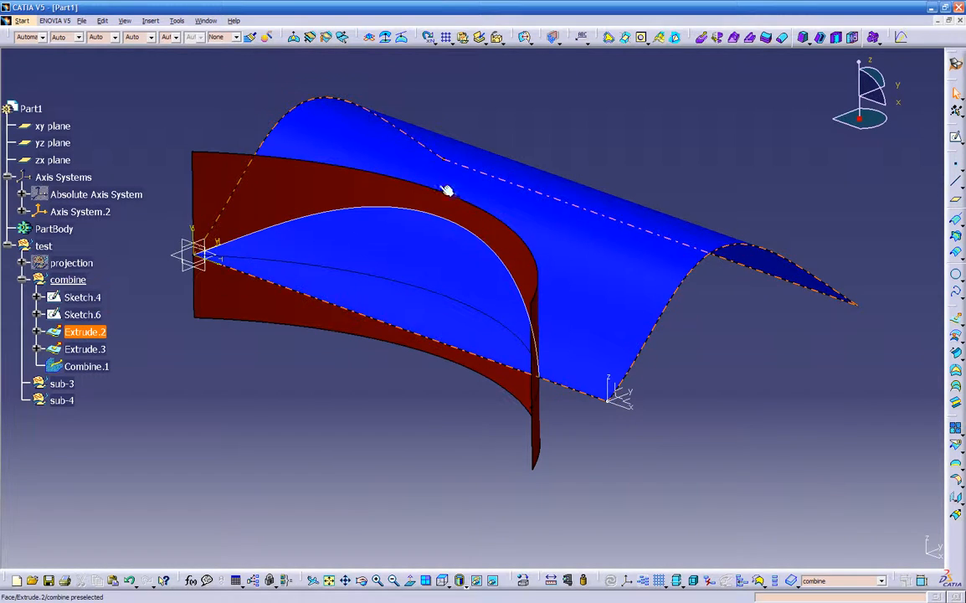
pyautogui.moveTo(569, 410); pyautogui.dragTo(422, 186, button='middle')
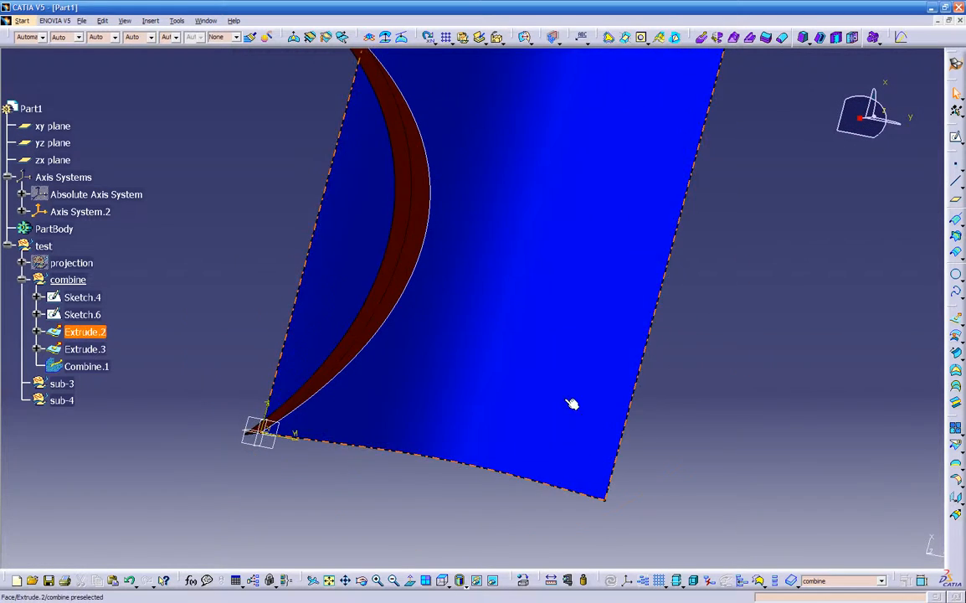
pyautogui.moveTo(496, 174); pyautogui.dragTo(424, 406, button='middle')
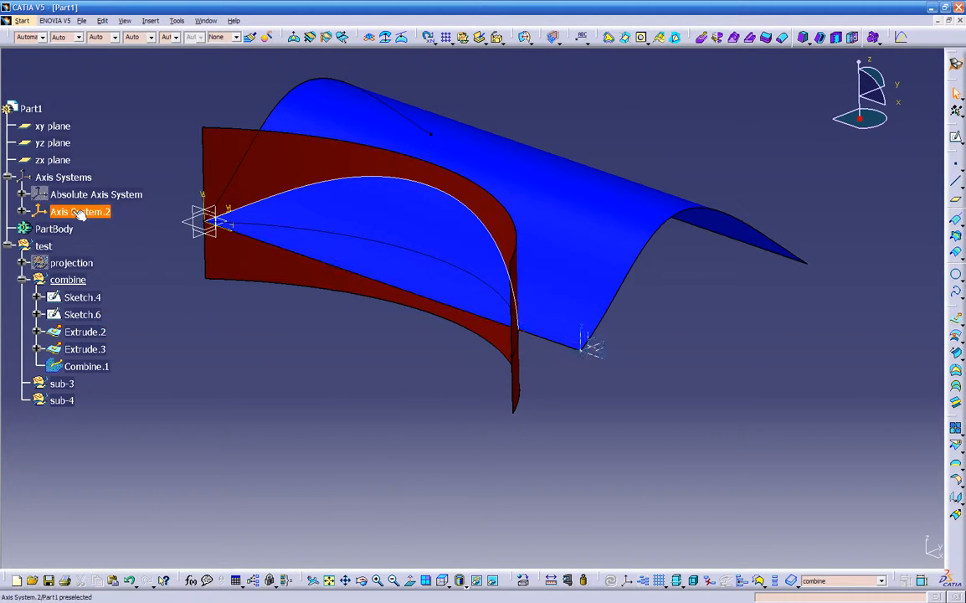
# - Collapse the combine geometrical set in the tree and define it as the in-work object
pyautogui.click(23, 280)
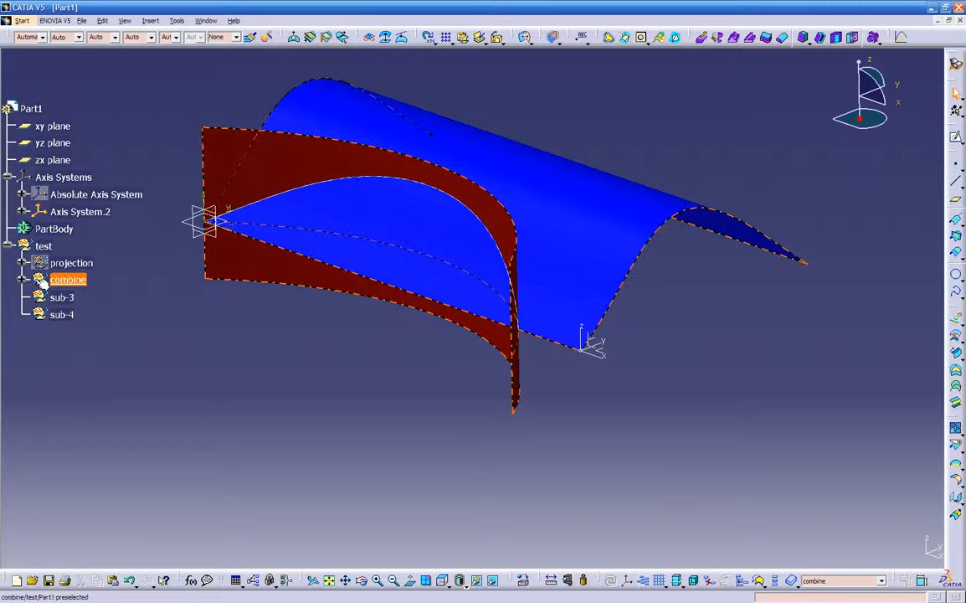
pyautogui.rightClick(69, 281)
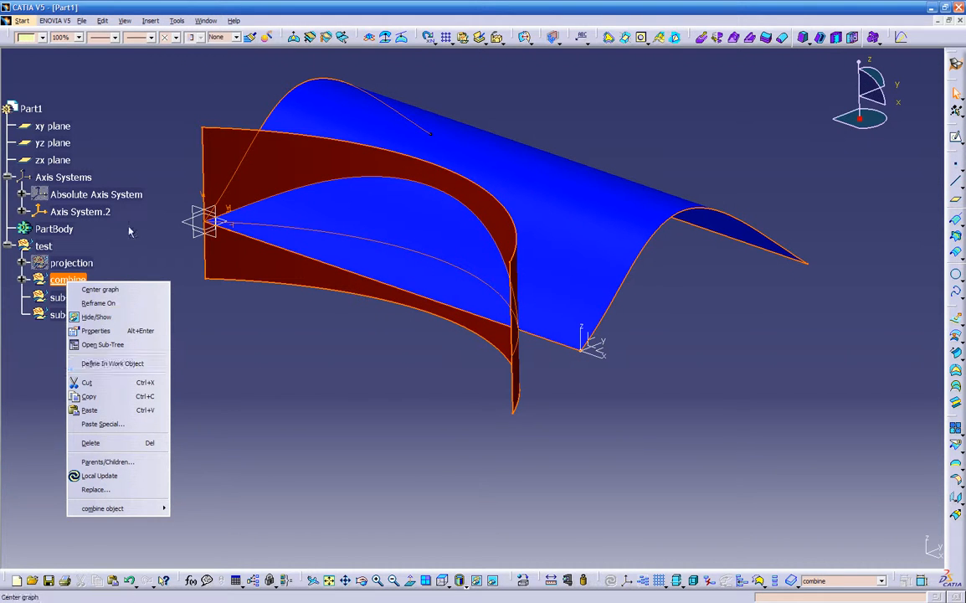
pyautogui.click(107, 365)
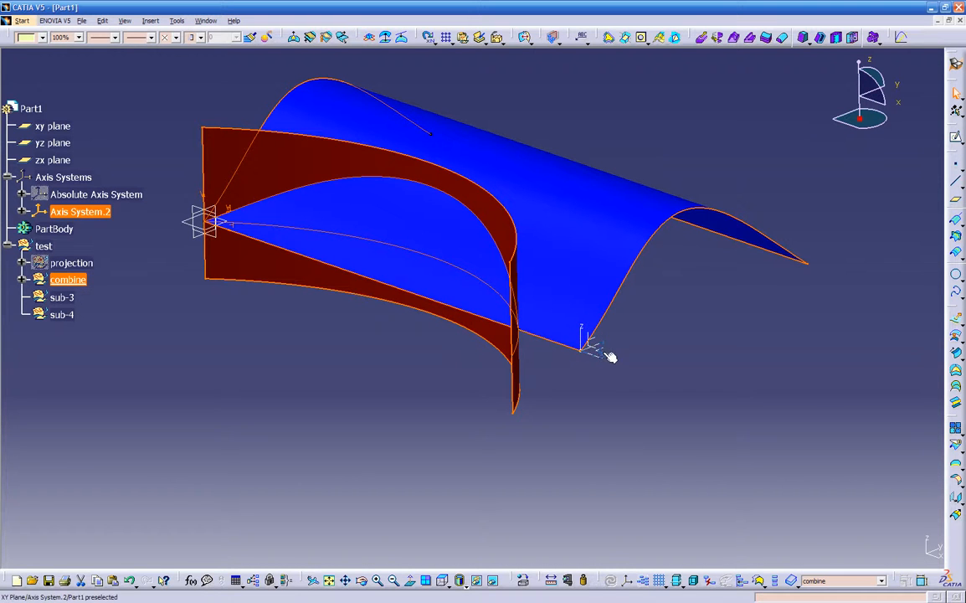
# - Make the Absolute Axis System the current axis system in place of Axis System.2
pyautogui.rightClick(110, 217)
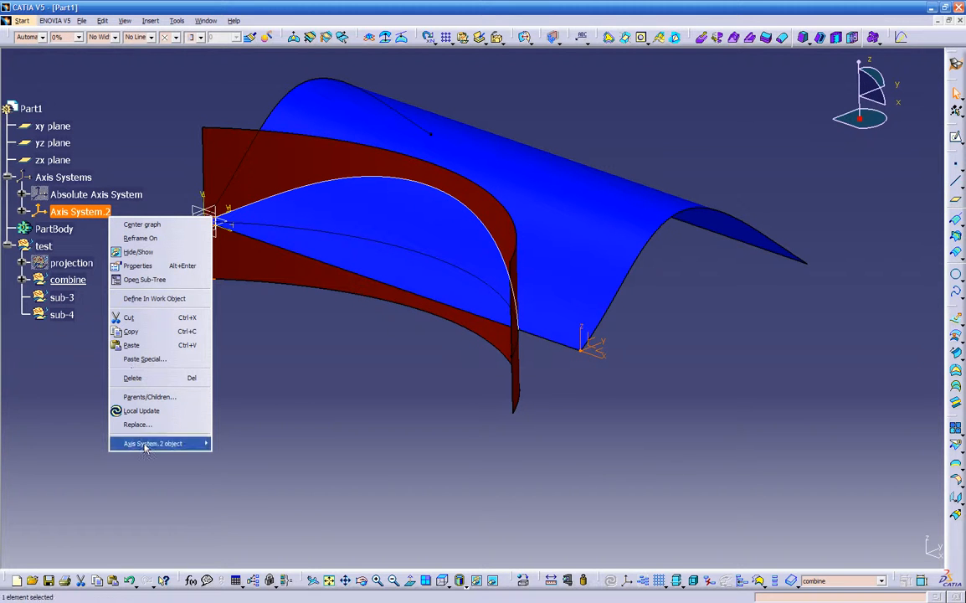
pyautogui.moveTo(145, 448)
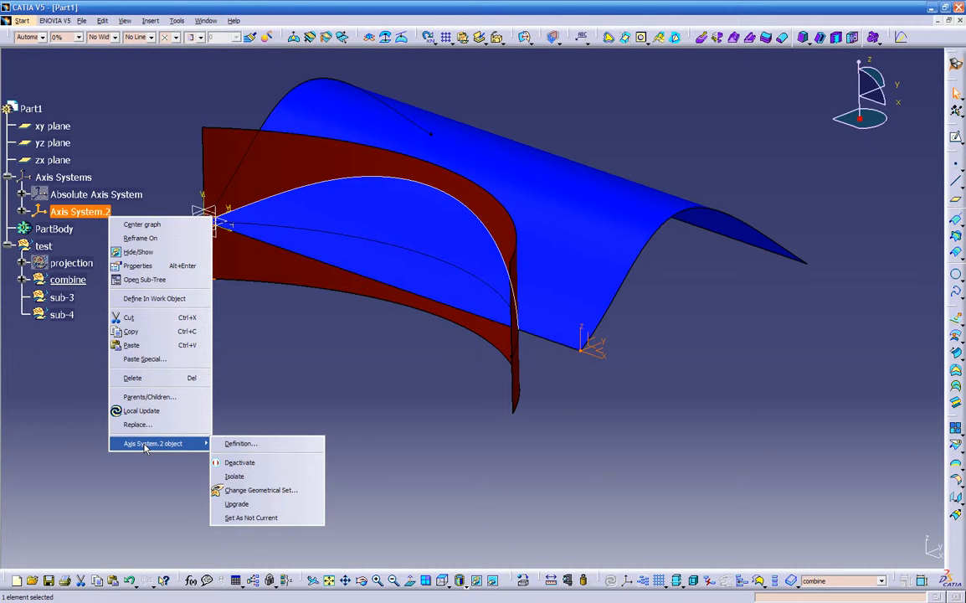
pyautogui.click(258, 517)
pyautogui.click(110, 196)
pyautogui.rightClick(110, 196)
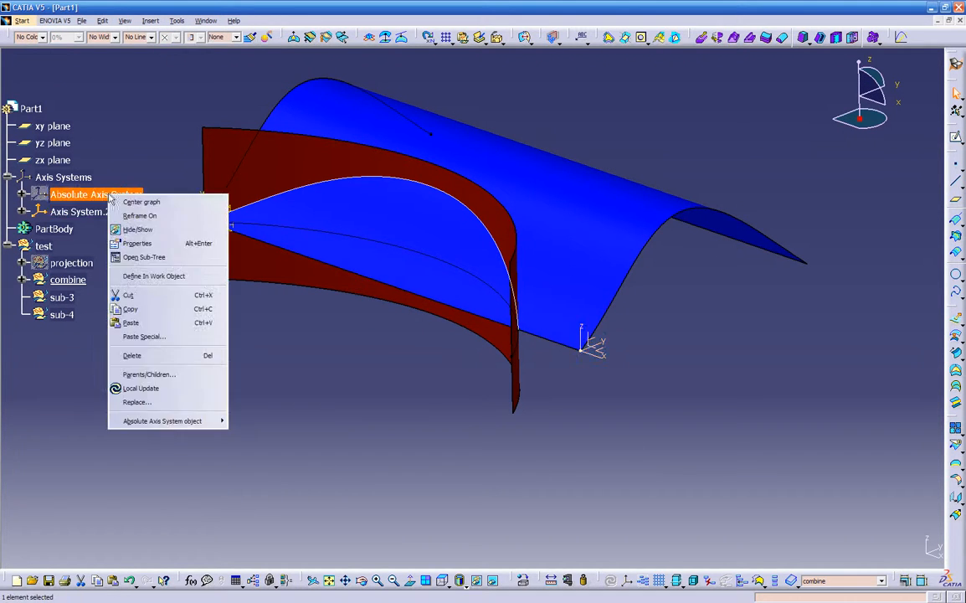
pyautogui.moveTo(185, 427)
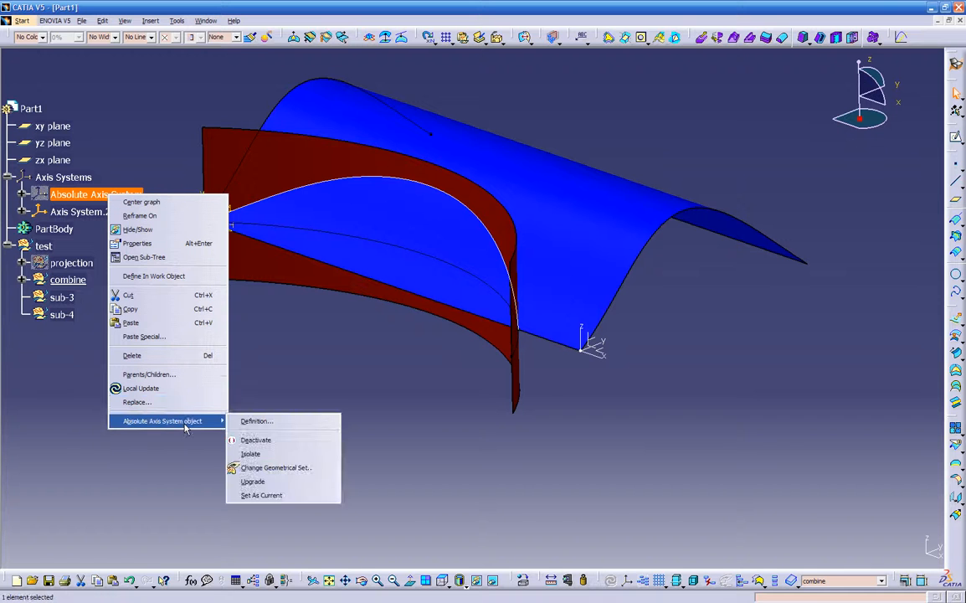
pyautogui.click(262, 496)
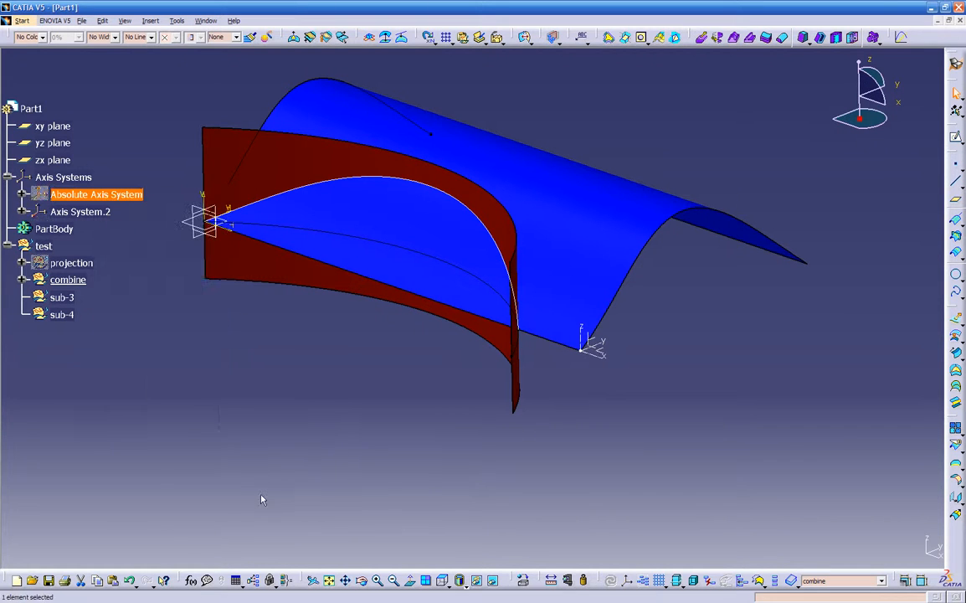
# - Show the Absolute Axis System in the model and clear the selection
pyautogui.rightClick(99, 196)
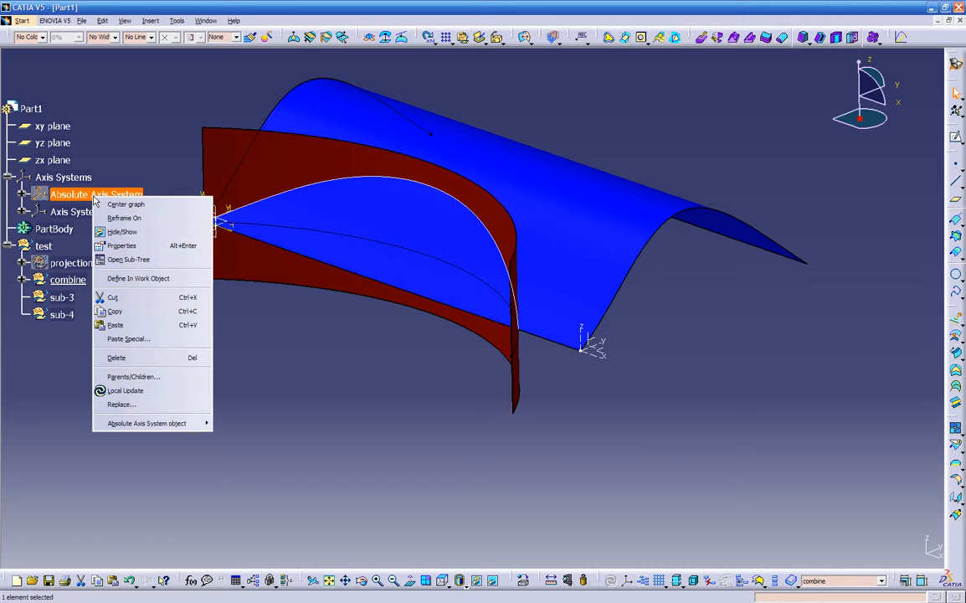
pyautogui.click(122, 232)
pyautogui.click(76, 184)
pyautogui.click(81, 194)
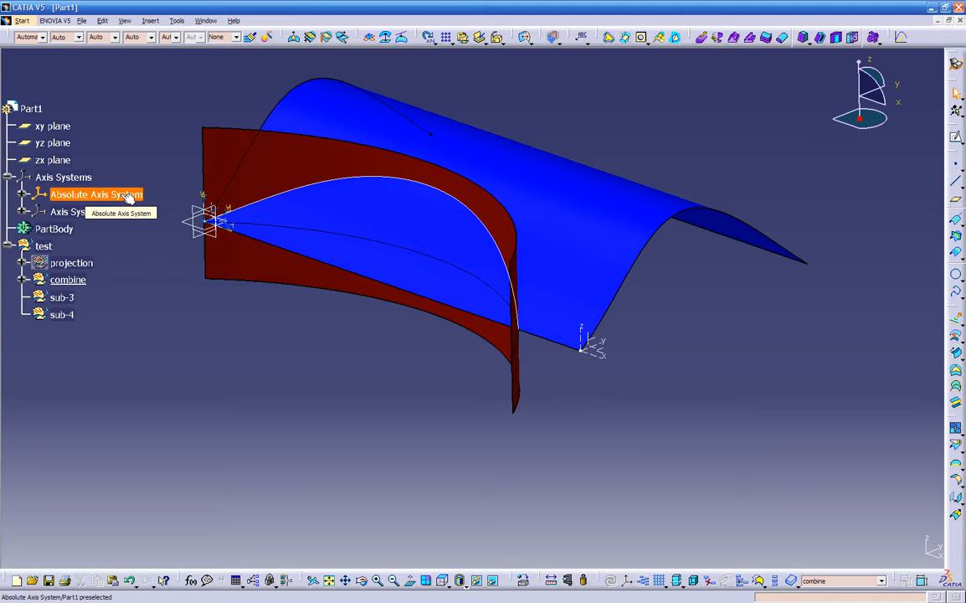
pyautogui.click(154, 160)
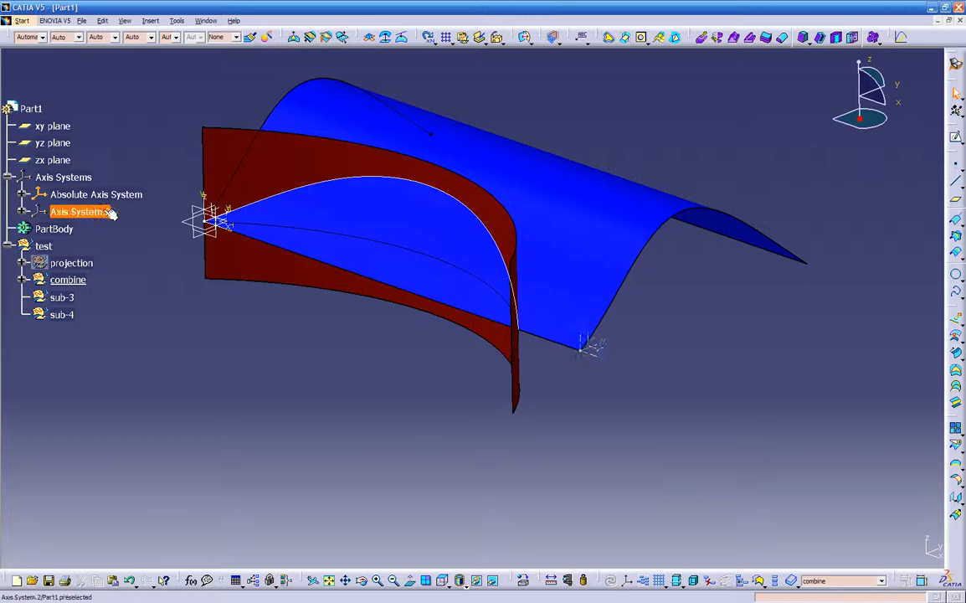
# - Set Axis System.2 as the current axis system in place of the Absolute Axis System
pyautogui.moveTo(312, 334); pyautogui.dragTo(579, 346, button='middle')
pyautogui.moveTo(445, 361); pyautogui.dragTo(534, 362, button='middle')
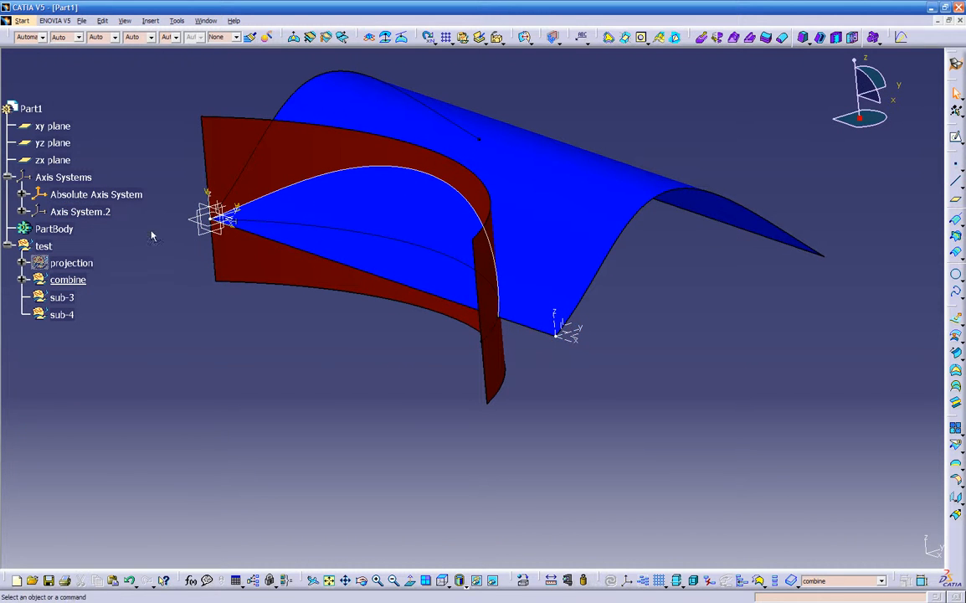
pyautogui.rightClick(89, 213)
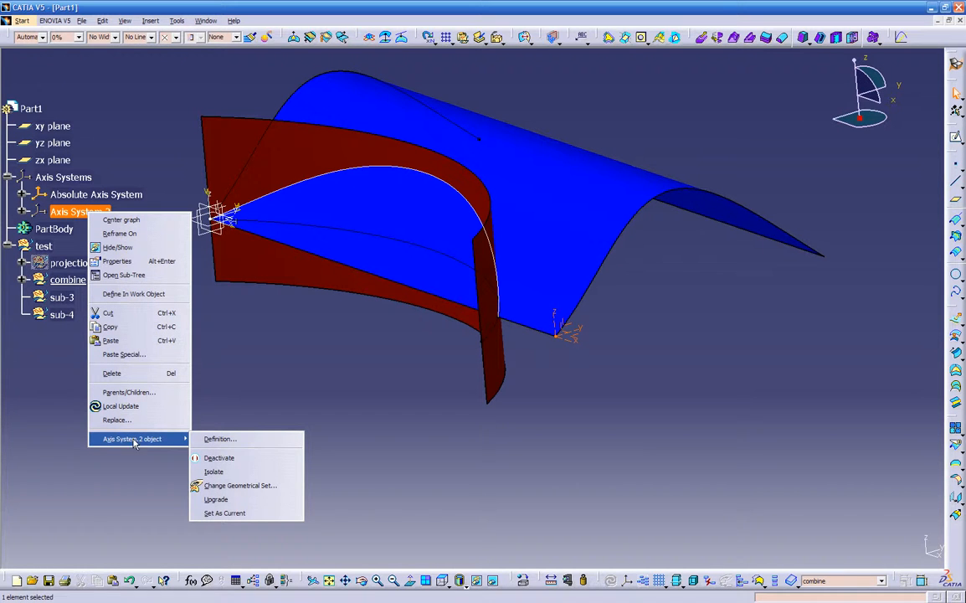
pyautogui.click(215, 514)
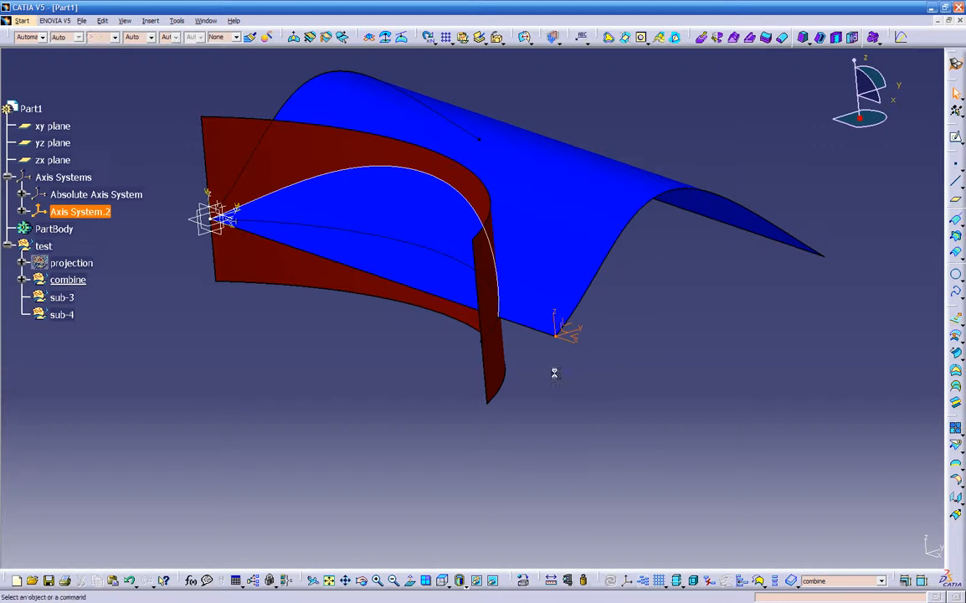
pyautogui.moveTo(225, 220); pyautogui.dragTo(235, 248, button='middle')
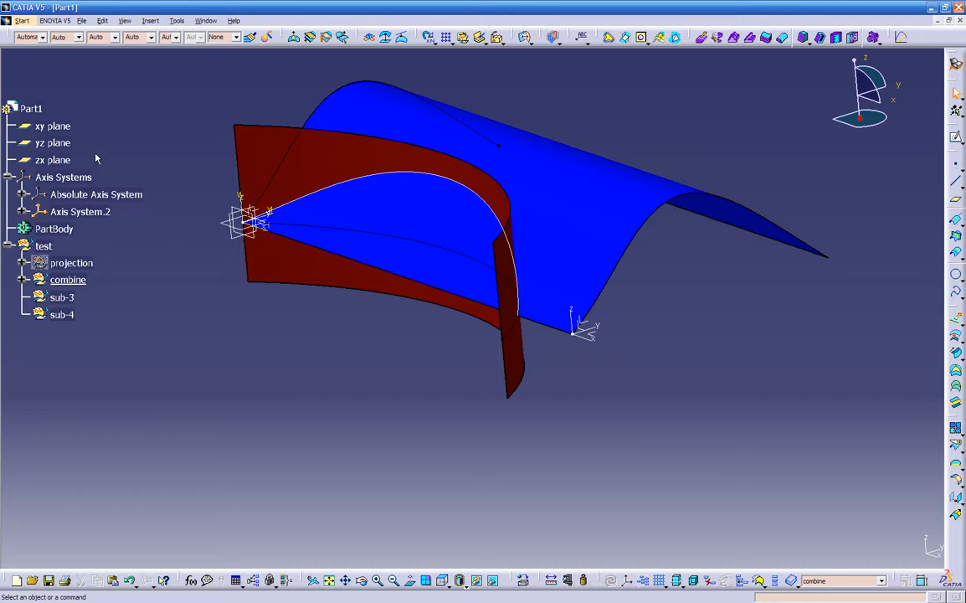
# - Hide the xy, yz and zx planes together so only the axis systems mark the origin
pyautogui.click(46, 124)
pyautogui.keyDown('ctrl'); pyautogui.click(52, 142); pyautogui.keyUp('ctrl')
pyautogui.keyDown('ctrl'); pyautogui.click(53, 159); pyautogui.keyUp('ctrl')
pyautogui.rightClick(62, 161)
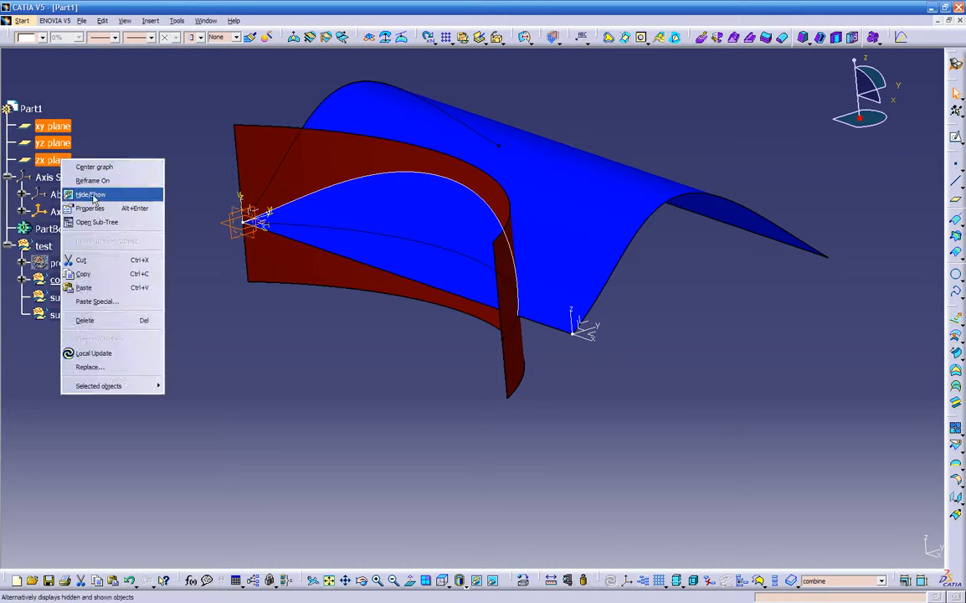
pyautogui.click(91, 193)
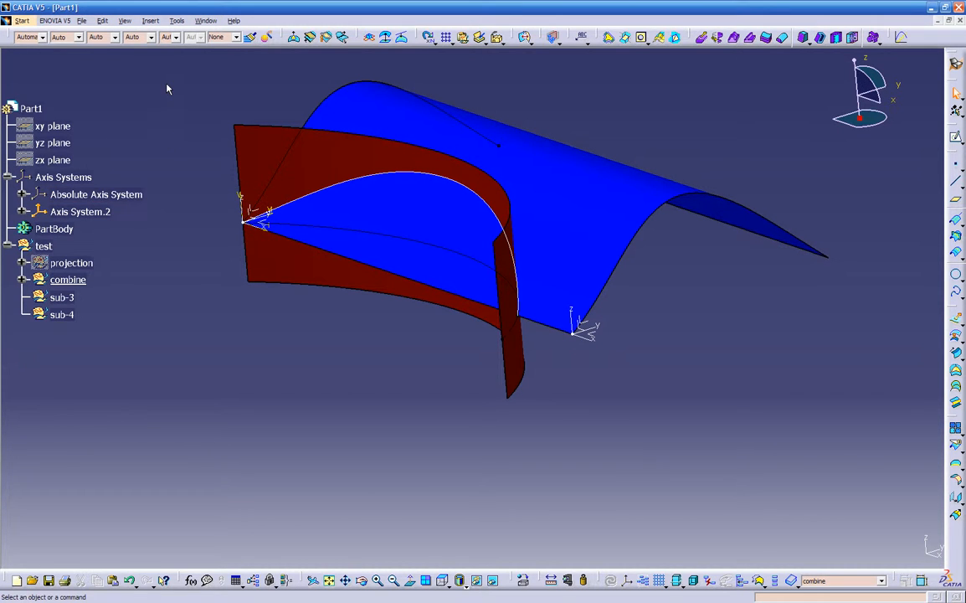
# - Examine the Part Infrastructure options for the part document, especially Create an axis system when creating a part, and close the options
pyautogui.click(177, 20)
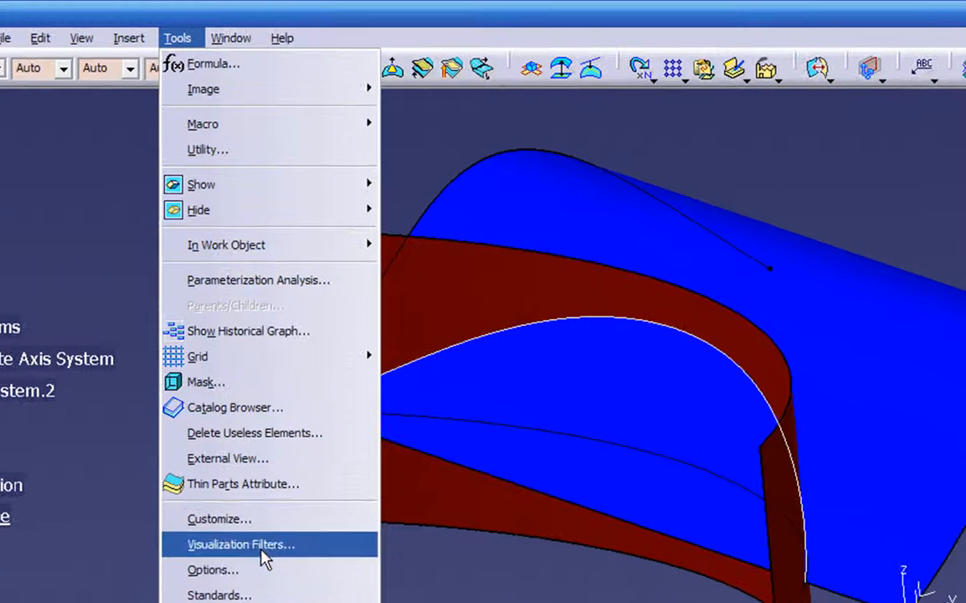
pyautogui.click(254, 570)
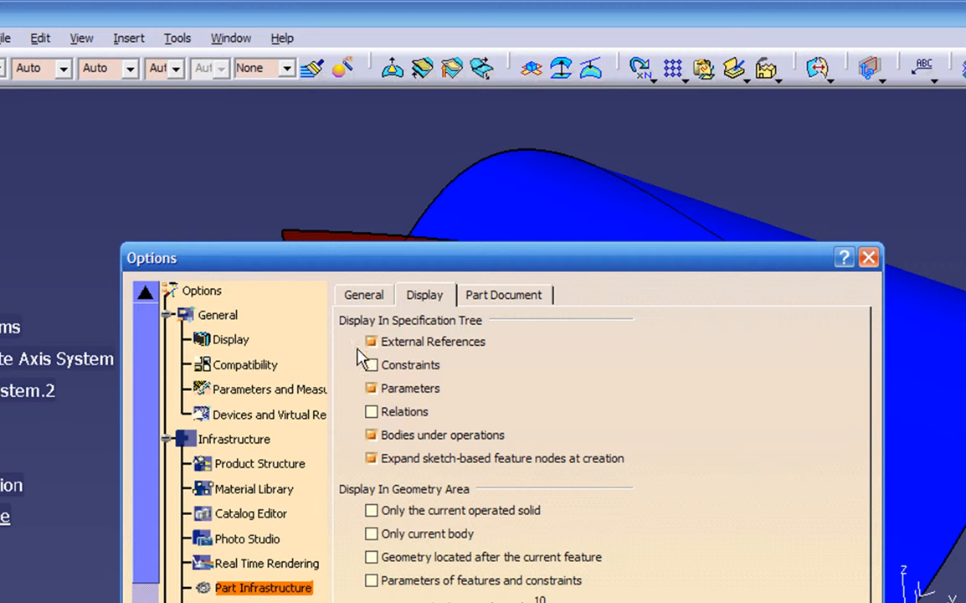
pyautogui.click(360, 298)
pyautogui.click(423, 294)
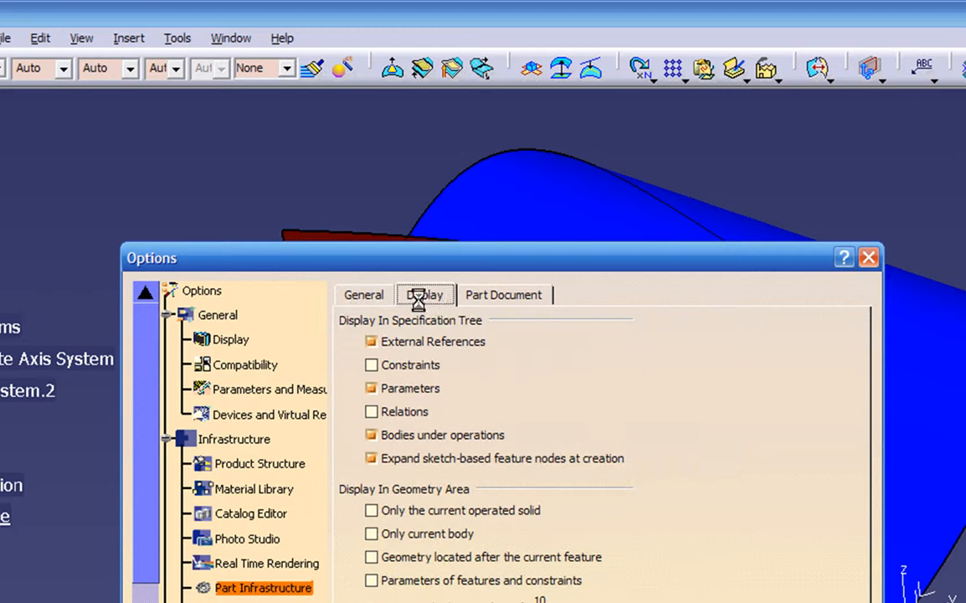
pyautogui.click(499, 301)
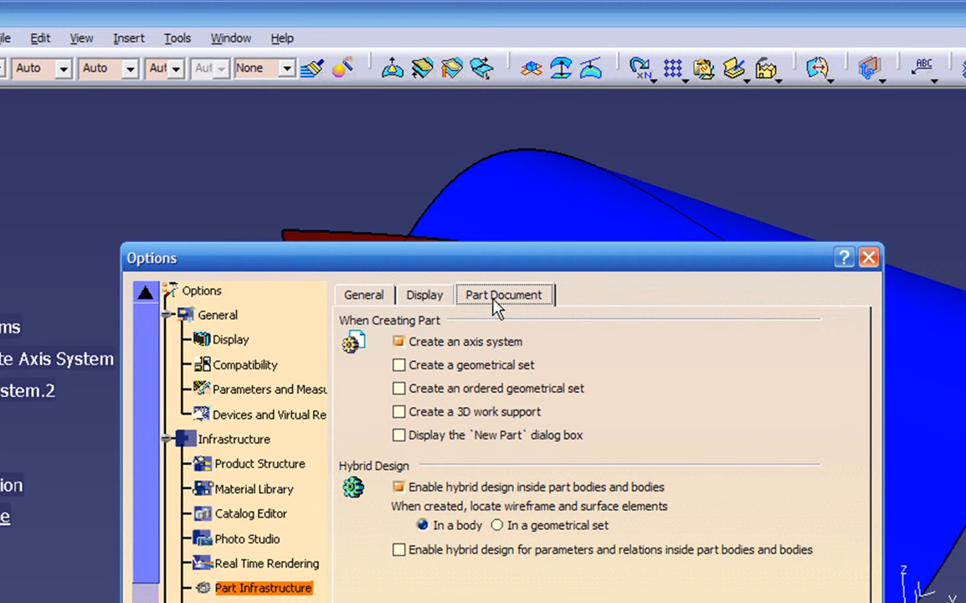
pyautogui.click(429, 350)
pyautogui.click(427, 350)
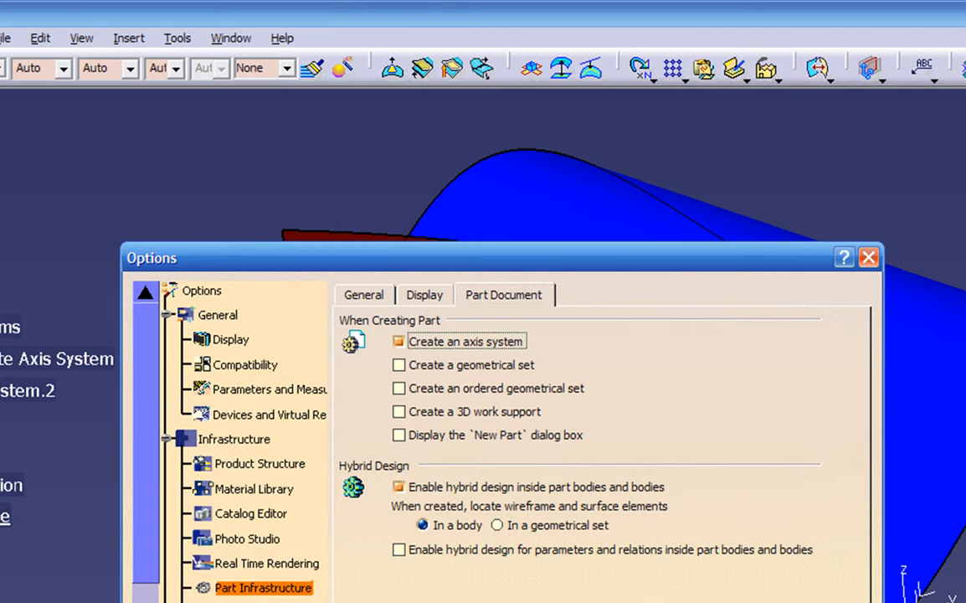
pyautogui.click(824, 601)
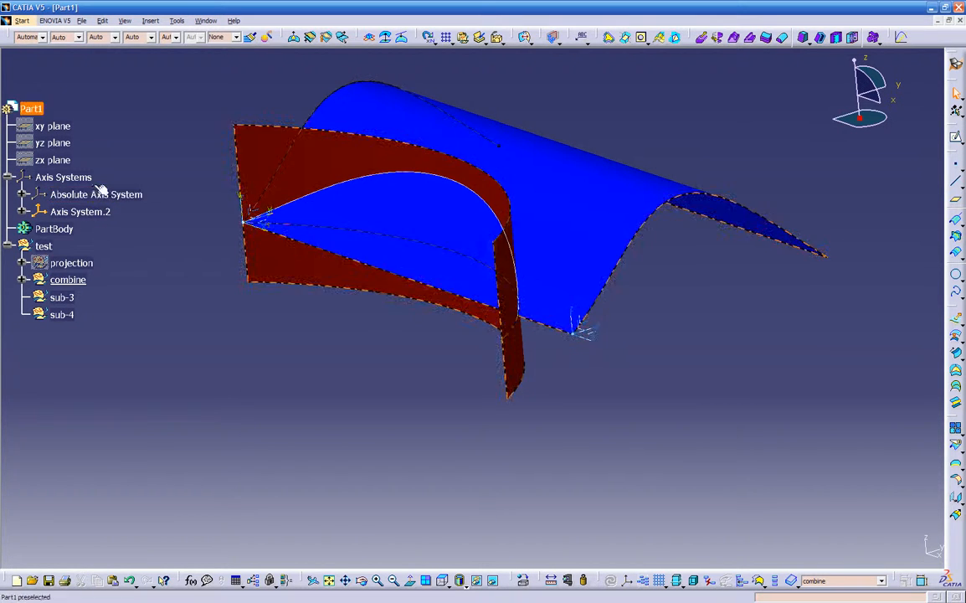
# - Make the Absolute Axis System the current axis system again
pyautogui.moveTo(338, 355); pyautogui.dragTo(330, 334, button='middle')
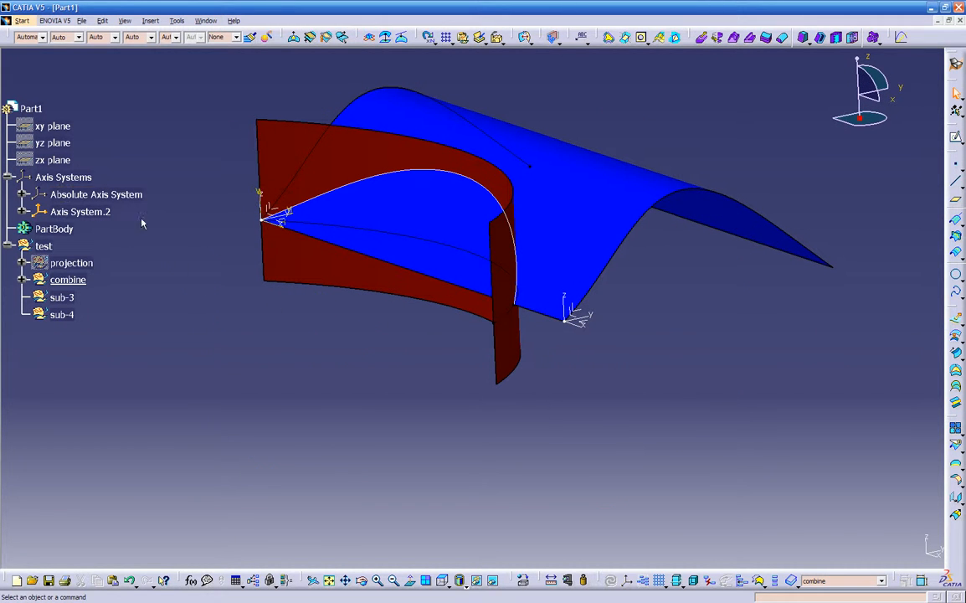
pyautogui.rightClick(85, 195)
pyautogui.moveTo(167, 423)
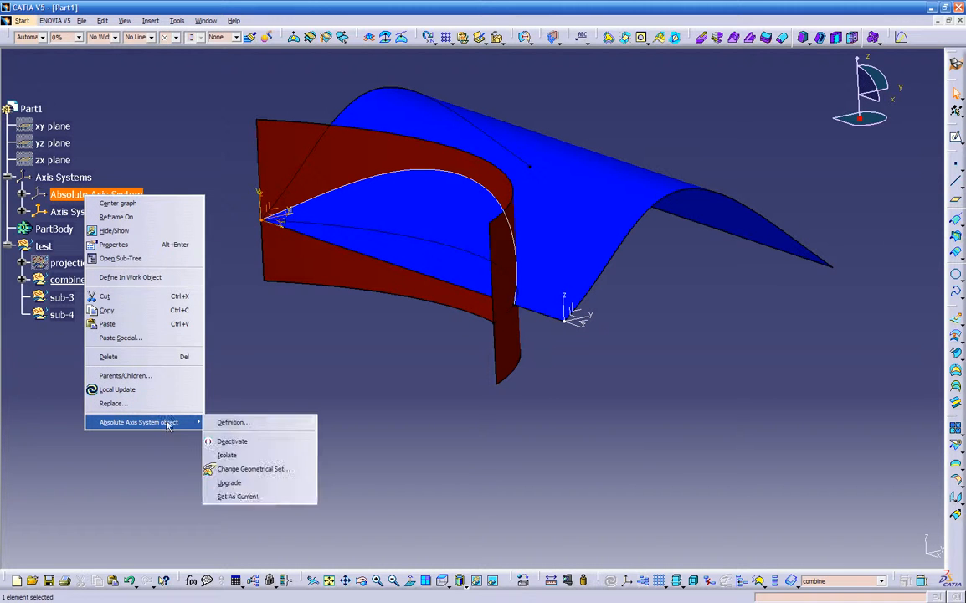
pyautogui.click(238, 496)
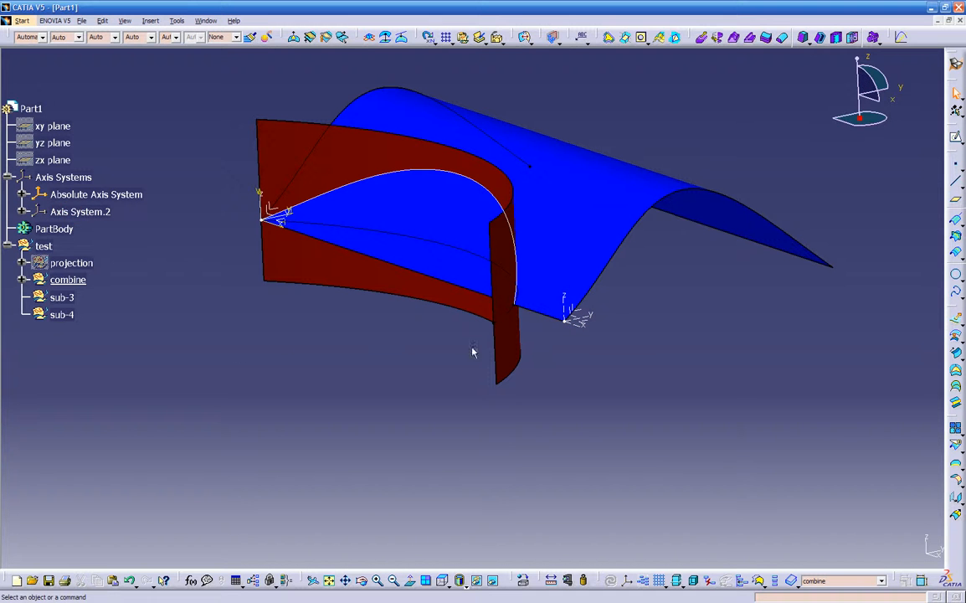
# - Try to define the Y axis of Axis System.2 with a point-point line from its origin to the surface's opposite corner, and clear that selection
pyautogui.doubleClick(576, 323)
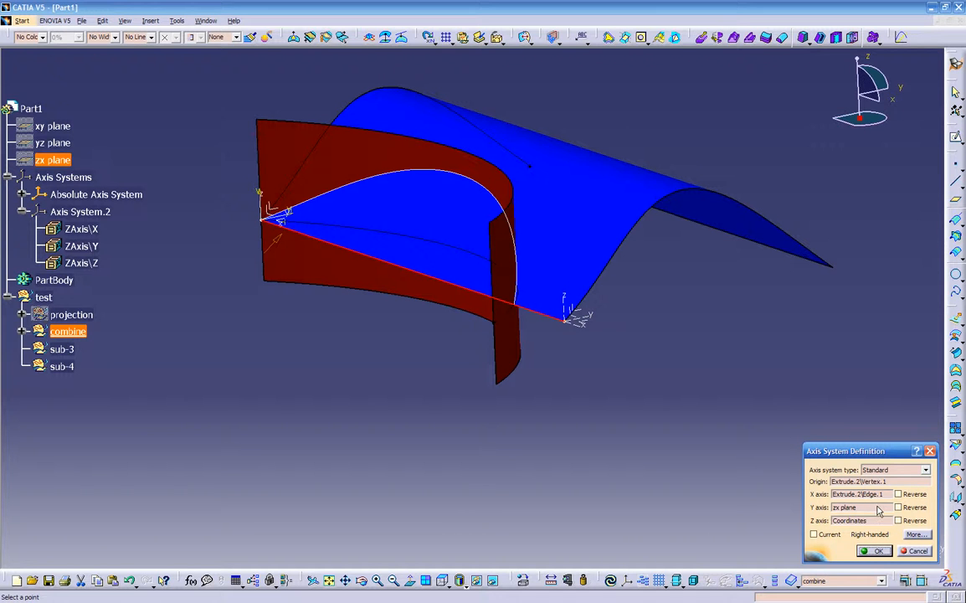
pyautogui.rightClick(875, 508)
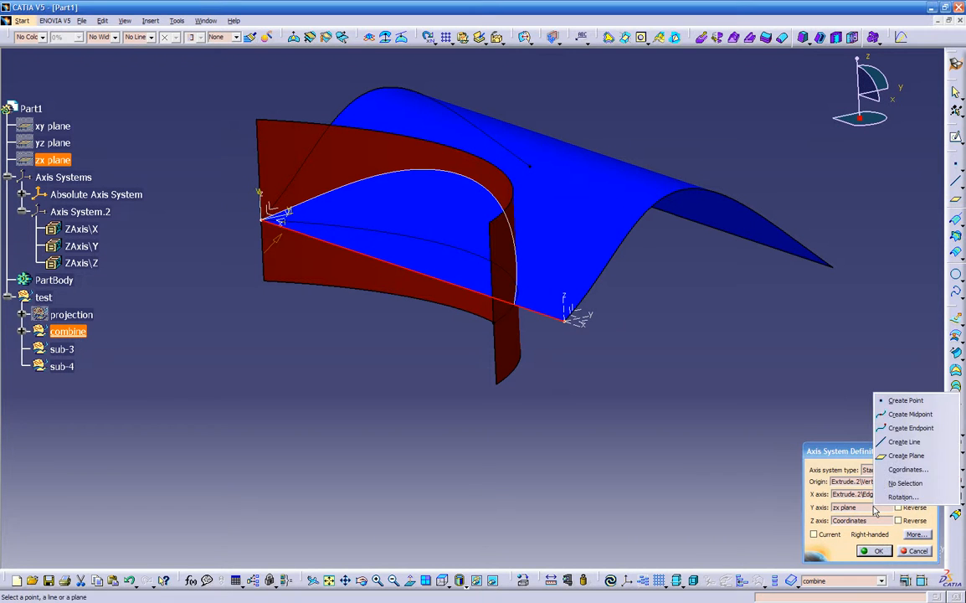
pyautogui.click(903, 442)
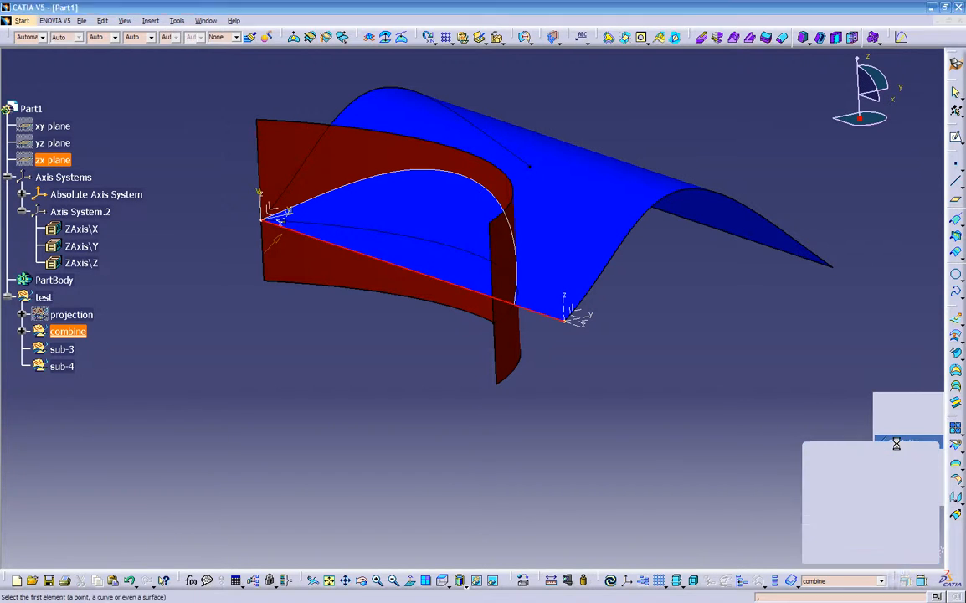
pyautogui.click(563, 326)
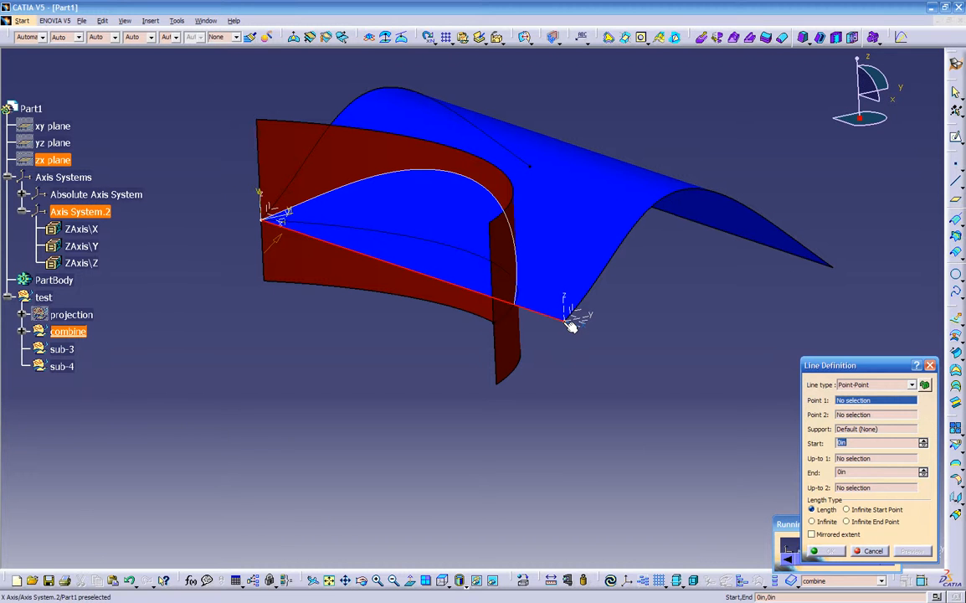
pyautogui.click(827, 273)
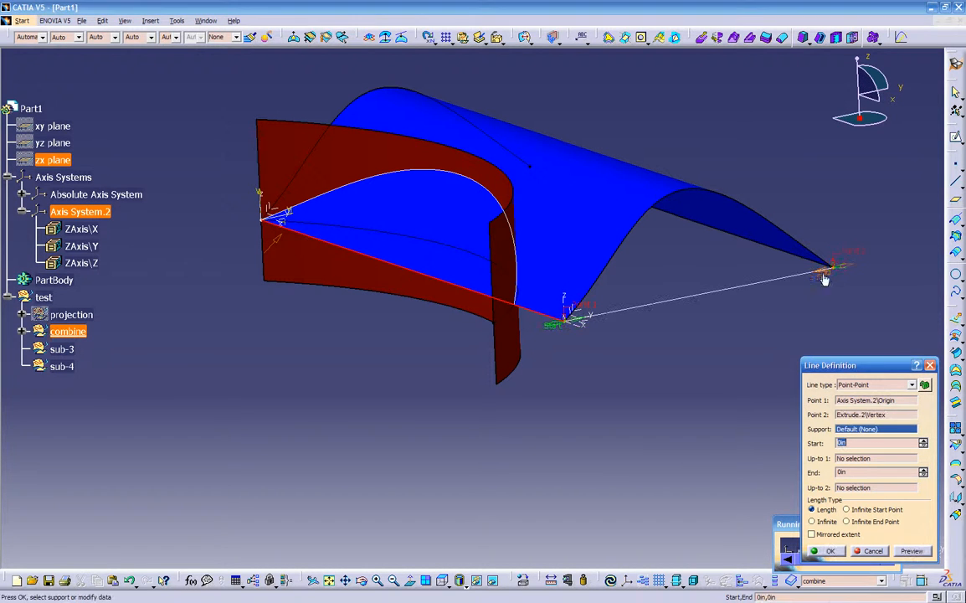
pyautogui.click(829, 550)
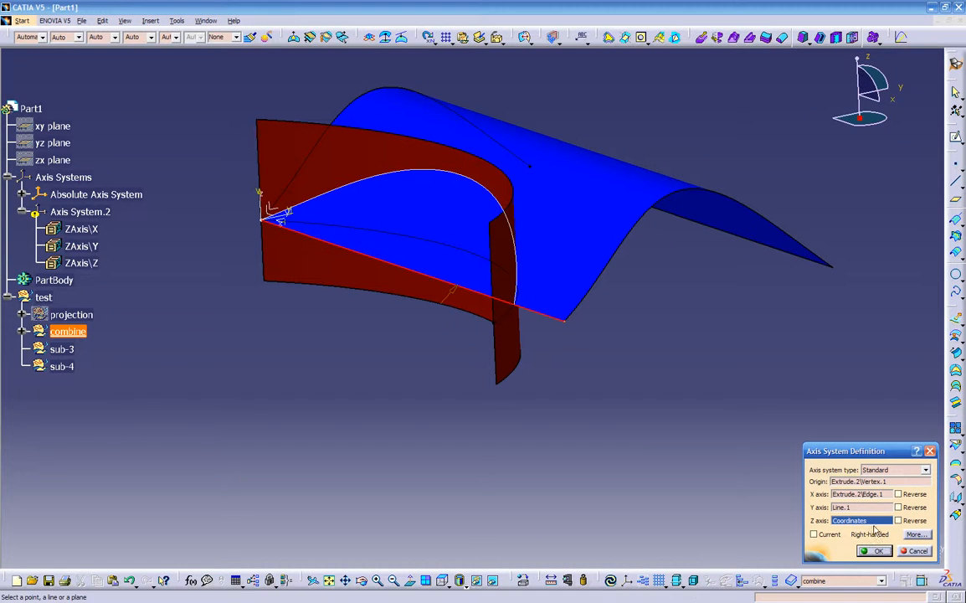
pyautogui.rightClick(866, 507)
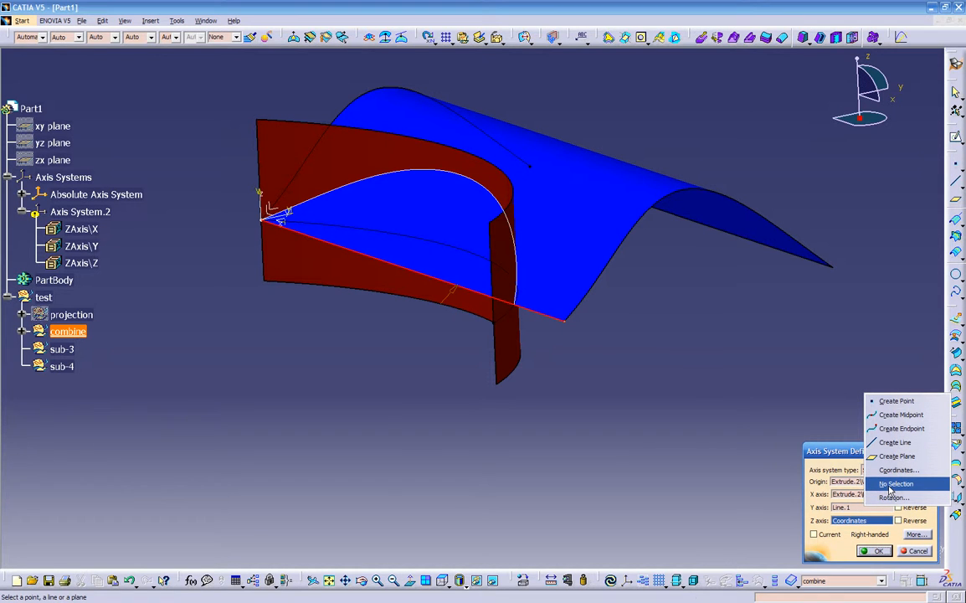
pyautogui.click(890, 487)
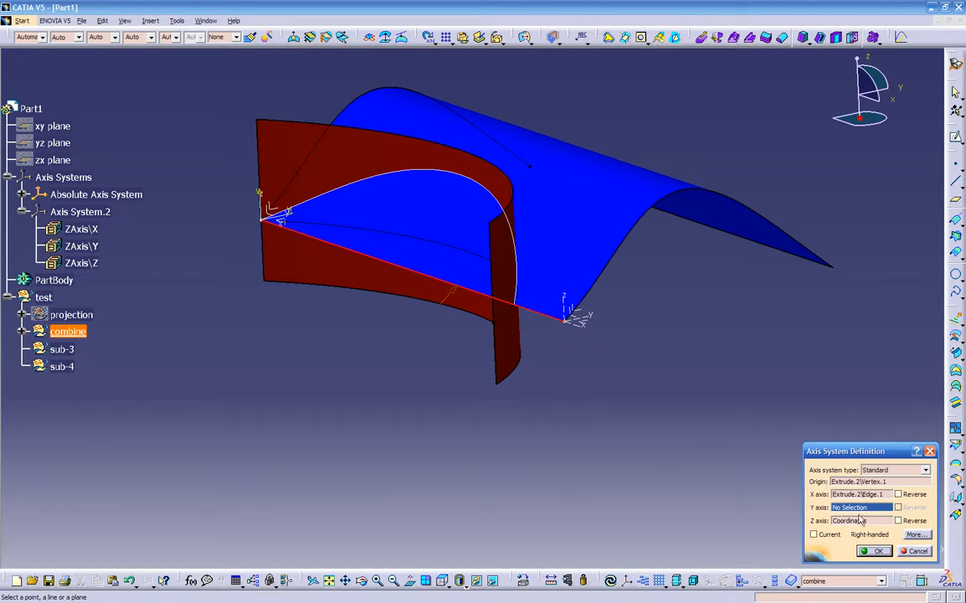
# - Hide Axis System.2 and create a point-point line between the two corner vertices at the surface's open end as its Y axis
pyautogui.rightClick(858, 506)
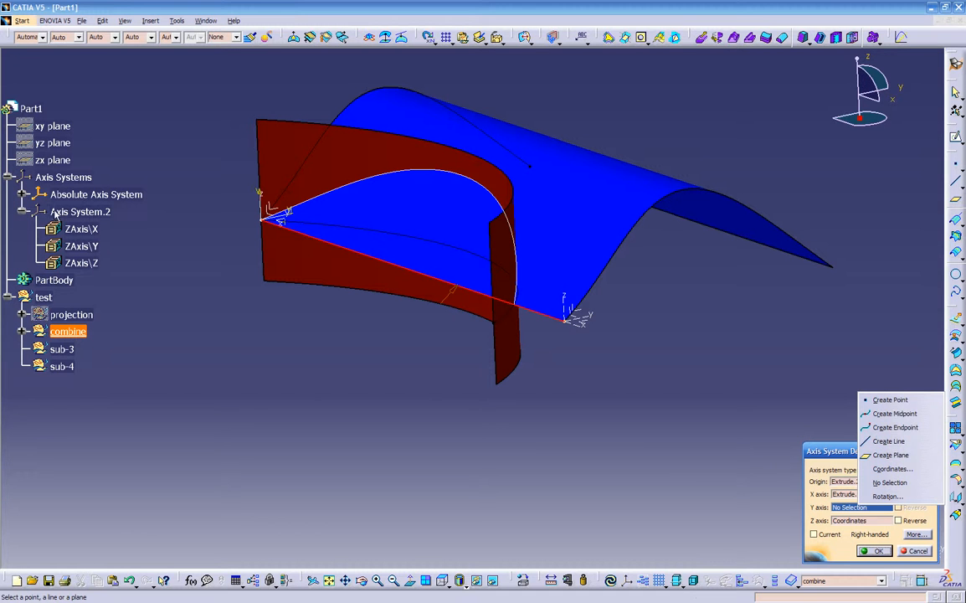
pyautogui.click(872, 441)
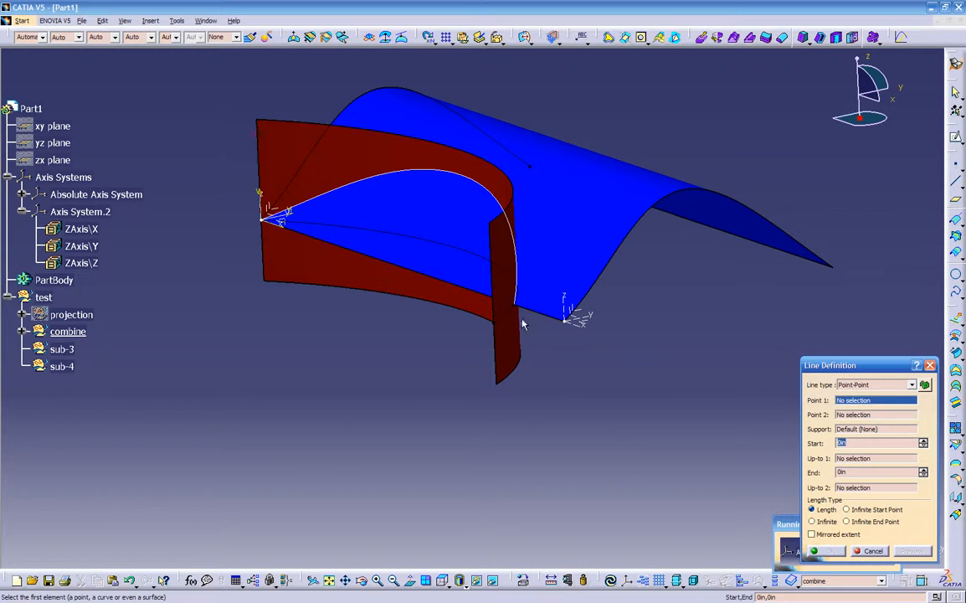
pyautogui.rightClick(578, 321)
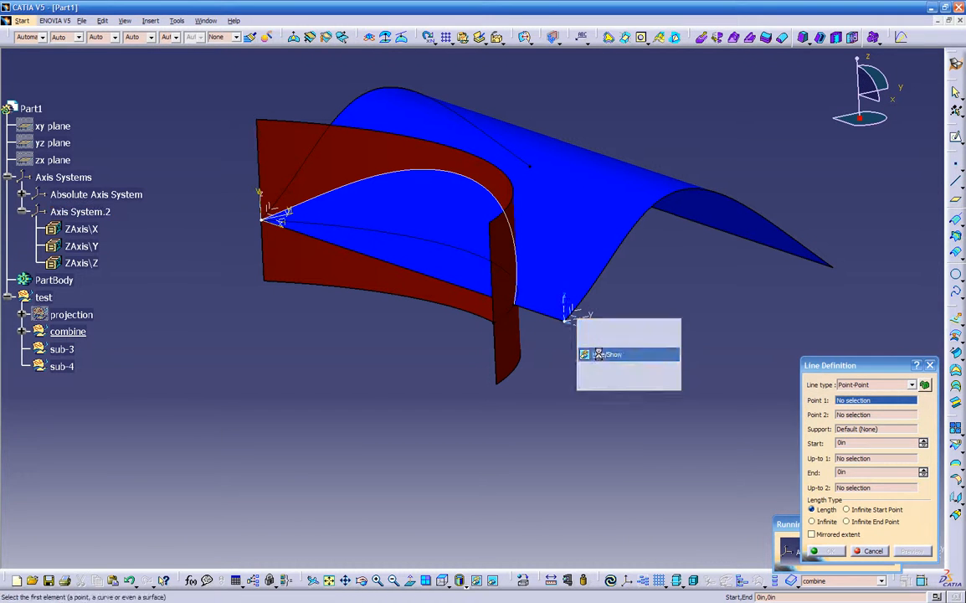
pyautogui.click(601, 354)
pyautogui.click(566, 320)
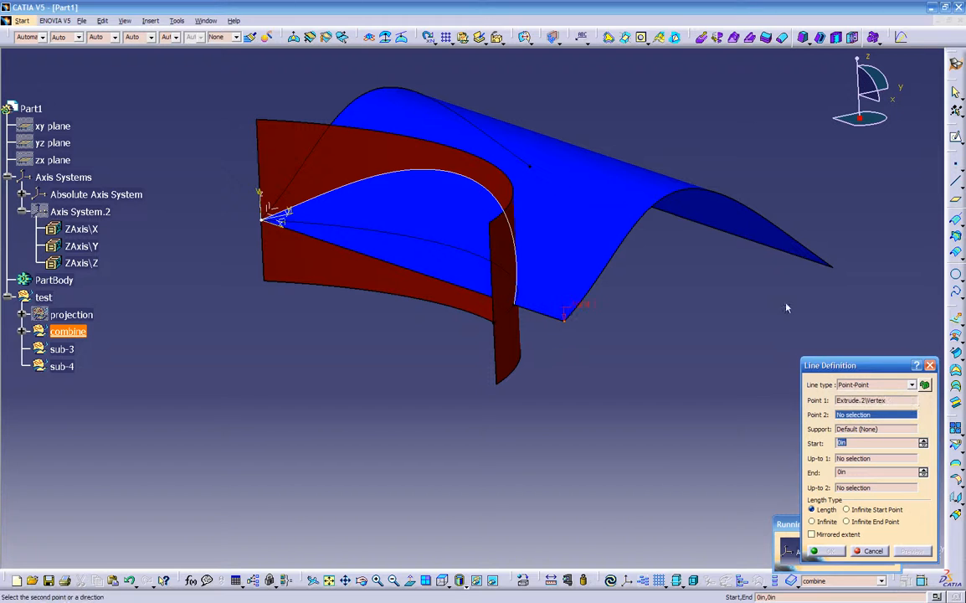
pyautogui.click(837, 270)
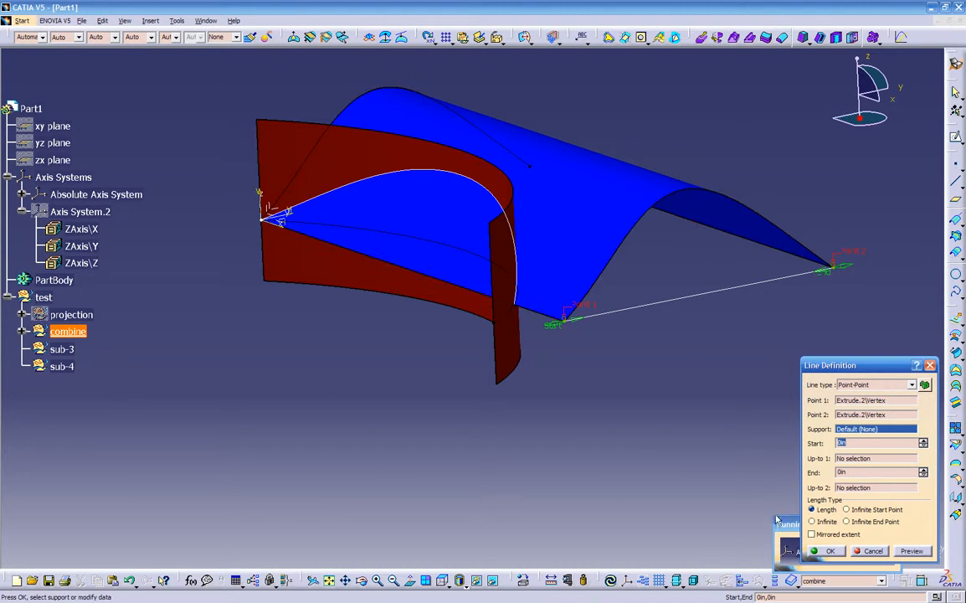
pyautogui.click(827, 551)
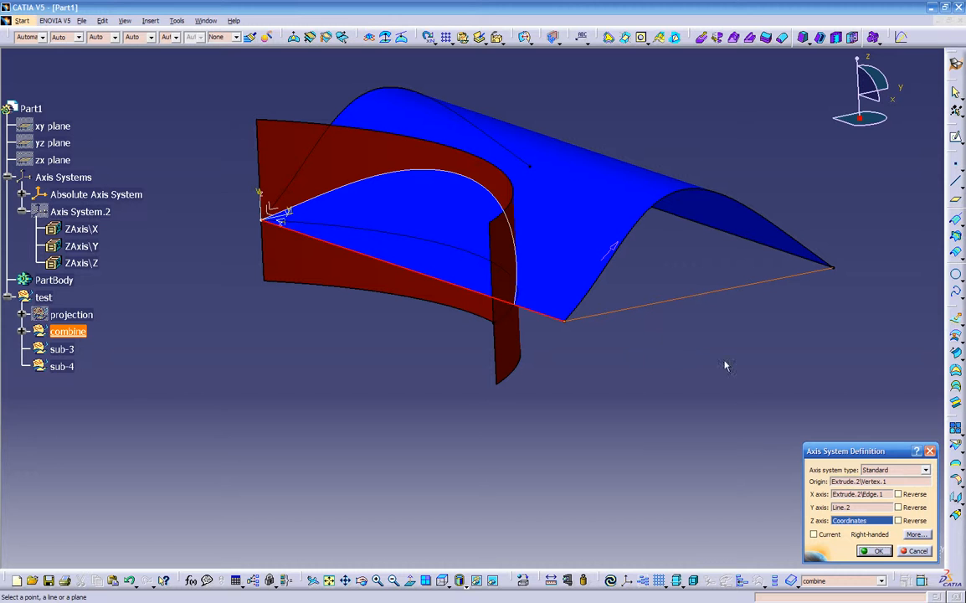
# - Pick the new line again in the Y axis of Axis System.2, show the axis system and accept its definition
pyautogui.click(859, 509)
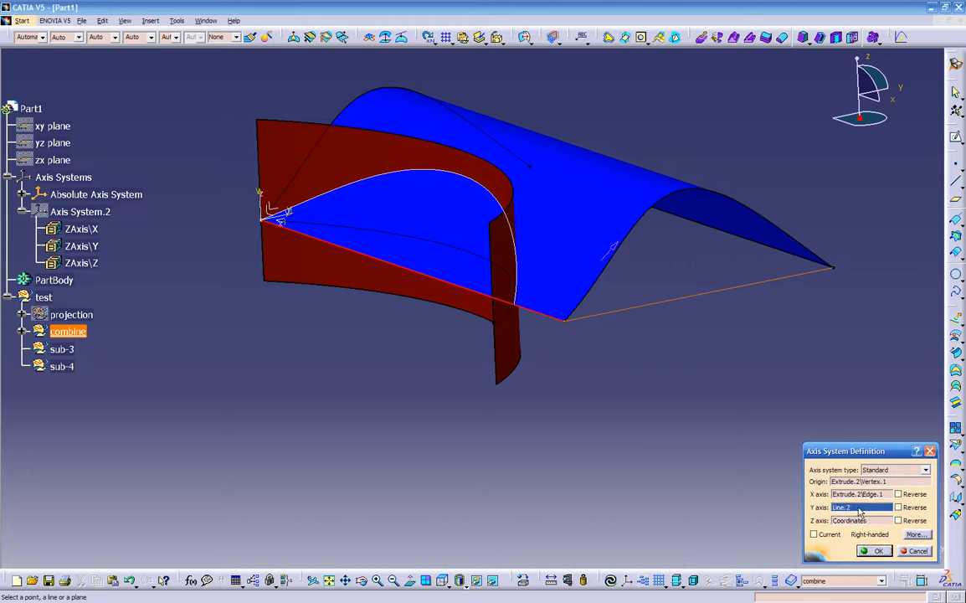
pyautogui.click(633, 306)
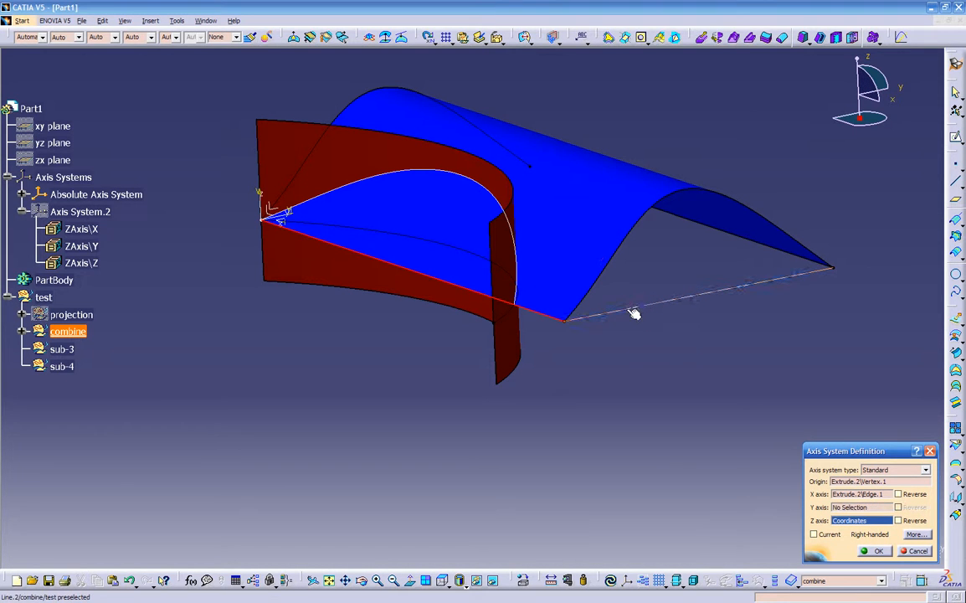
pyautogui.rightClick(83, 212)
pyautogui.click(114, 248)
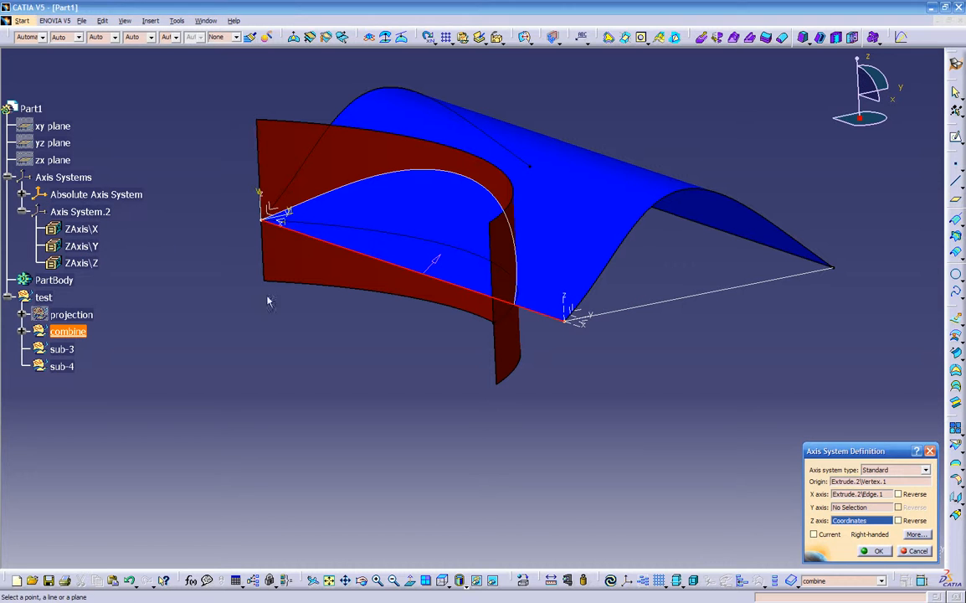
pyautogui.click(890, 553)
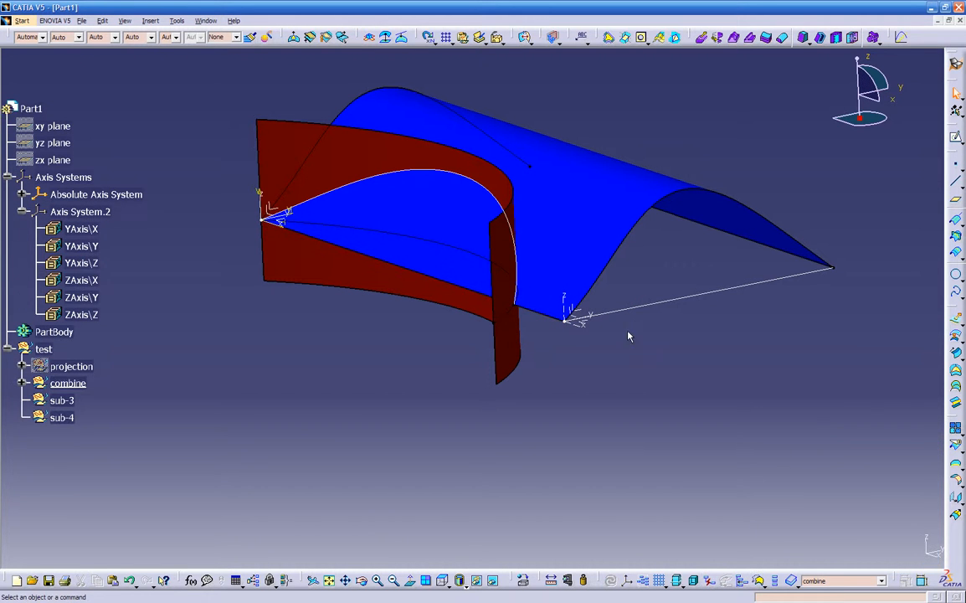
pyautogui.click(650, 311)
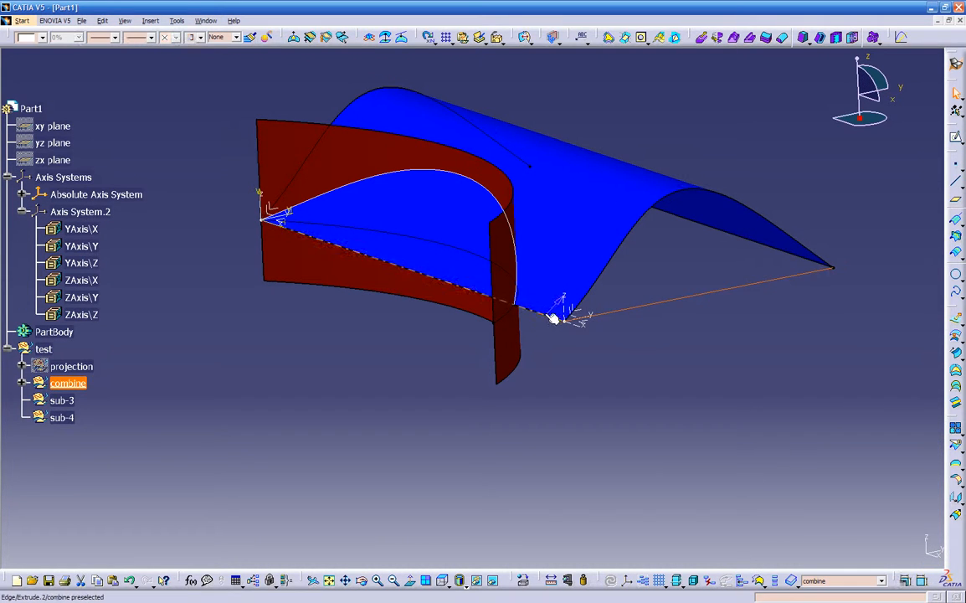
pyautogui.click(625, 374)
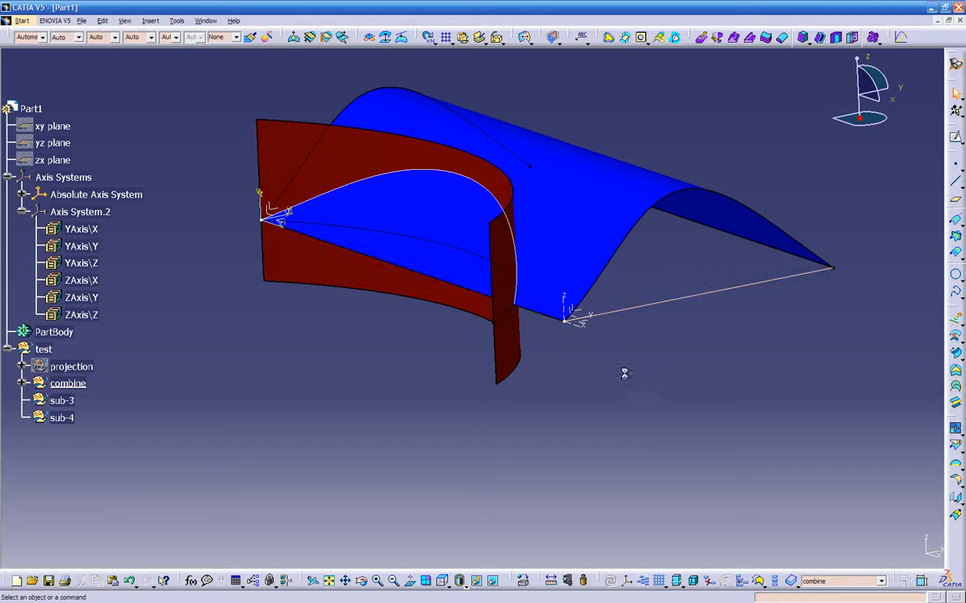
# - Edit Axis System.2 at the surface's corner, reverse its X, Y and Z axes, and accept the definition
pyautogui.doubleClick(573, 321)
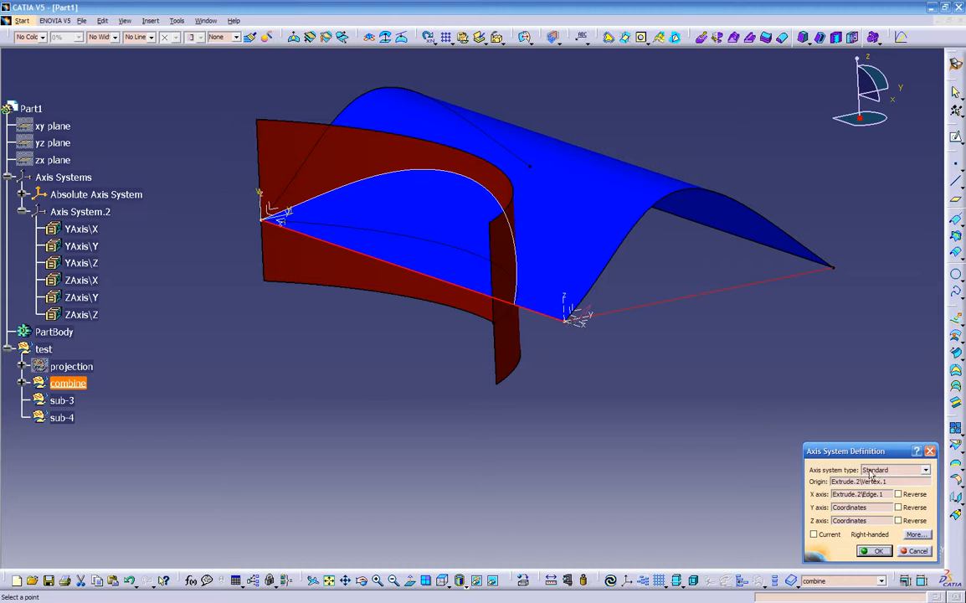
pyautogui.click(900, 495)
pyautogui.moveTo(608, 402); pyautogui.dragTo(587, 338, button='middle')
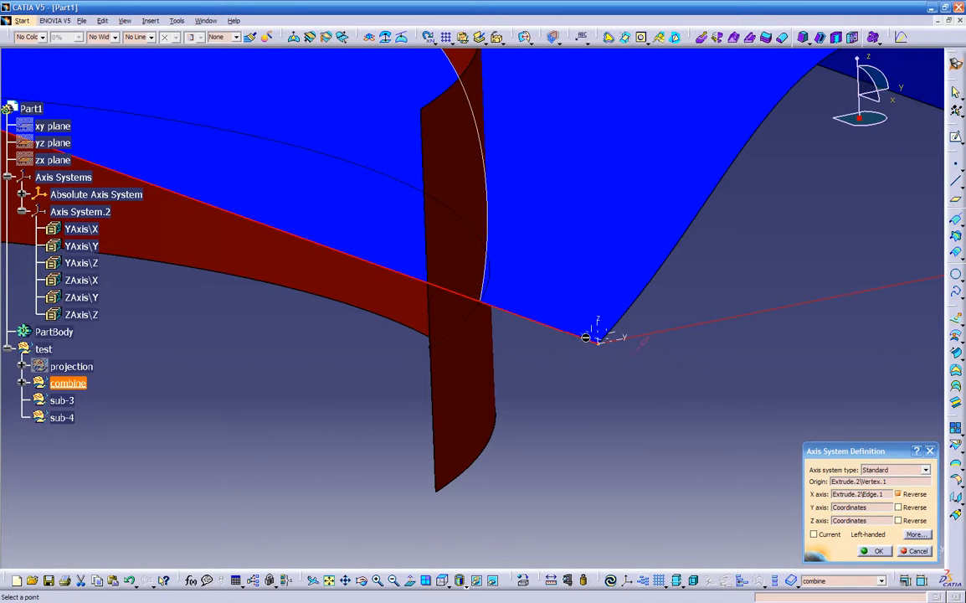
pyautogui.moveTo(624, 368); pyautogui.dragTo(632, 401, button='middle')
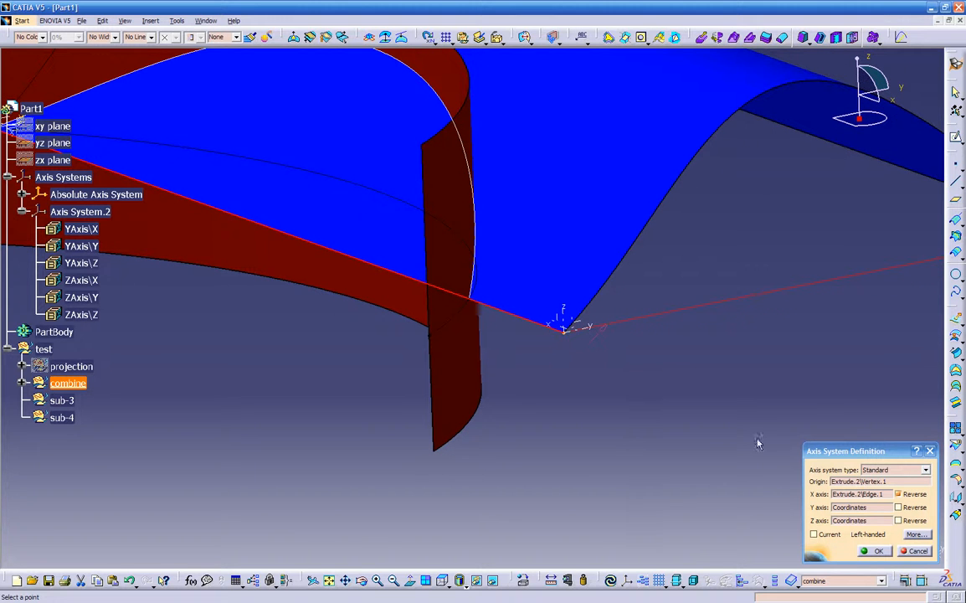
pyautogui.click(898, 507)
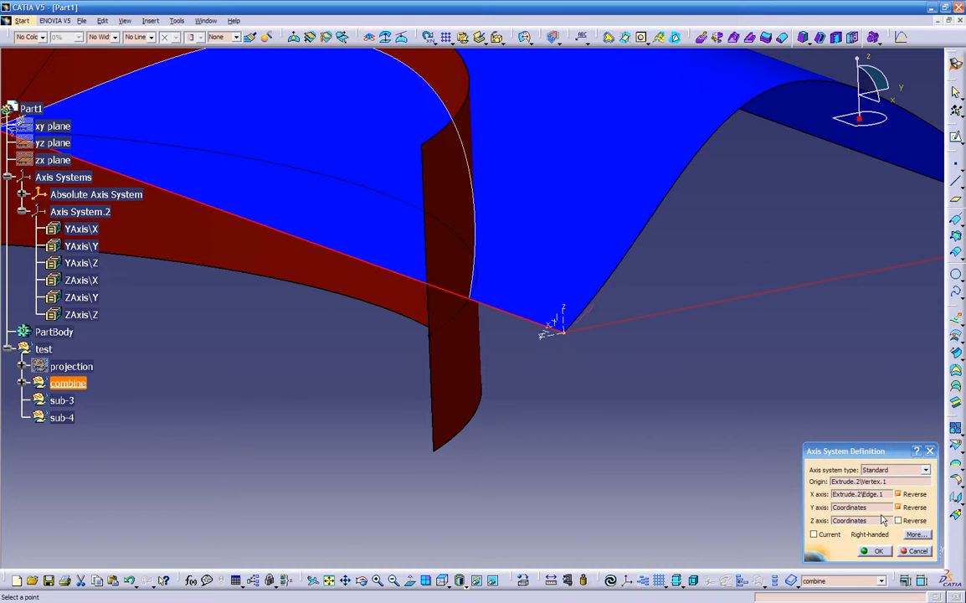
pyautogui.moveTo(637, 415); pyautogui.dragTo(678, 458, button='middle')
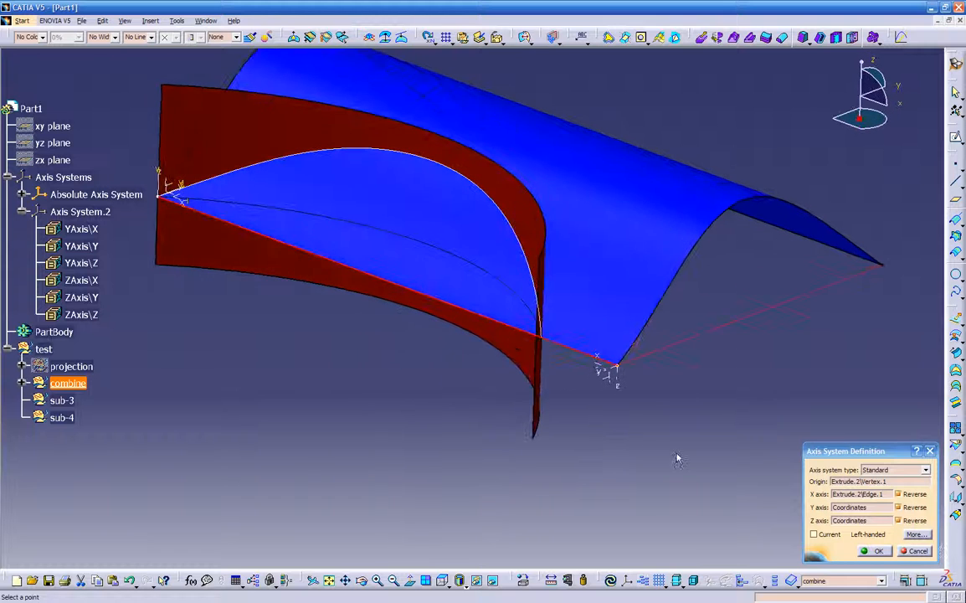
pyautogui.click(874, 552)
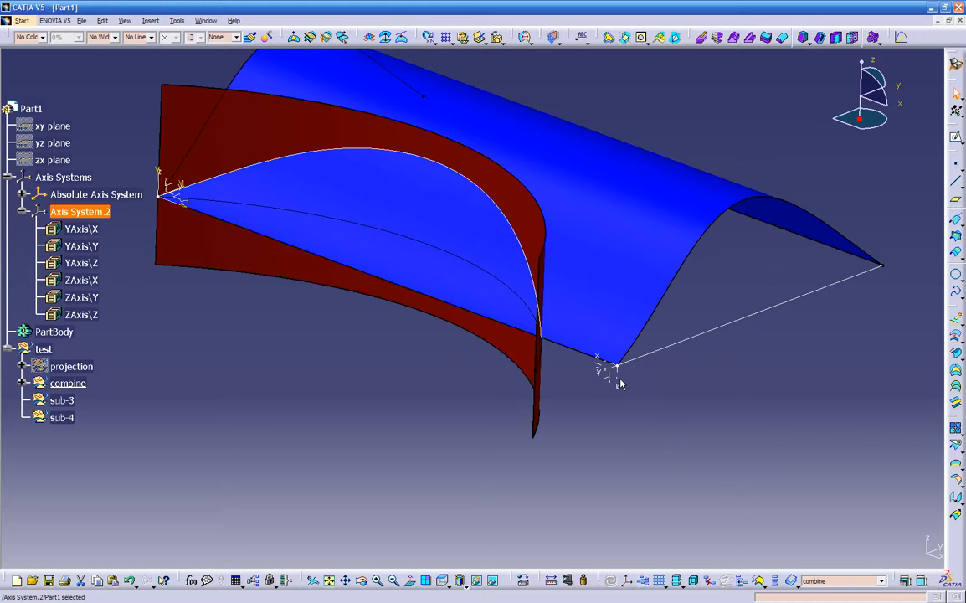
# - Delete Axis System.2 from the part together with its children
pyautogui.moveTo(357, 349); pyautogui.dragTo(318, 394, button='middle')
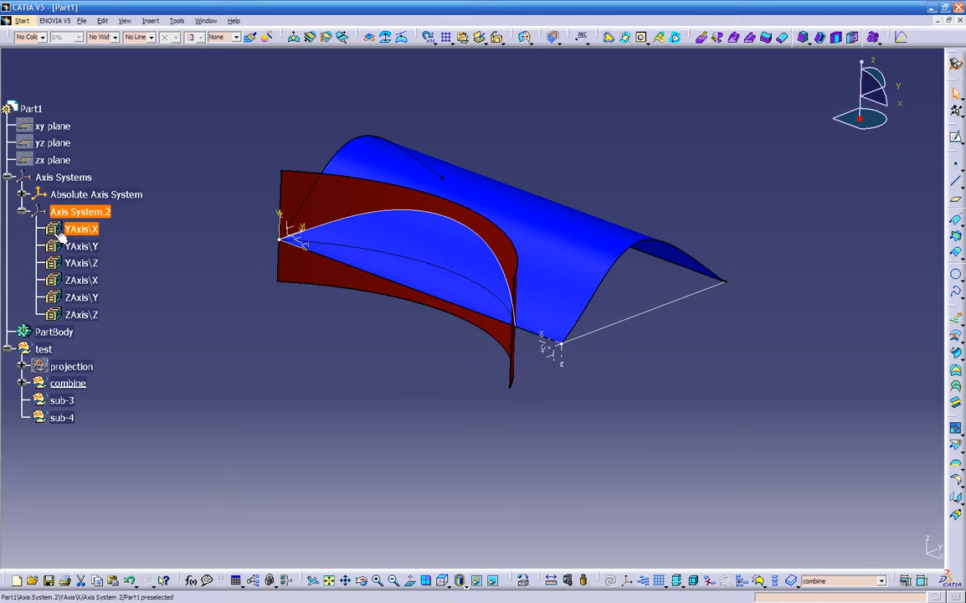
pyautogui.click(566, 359)
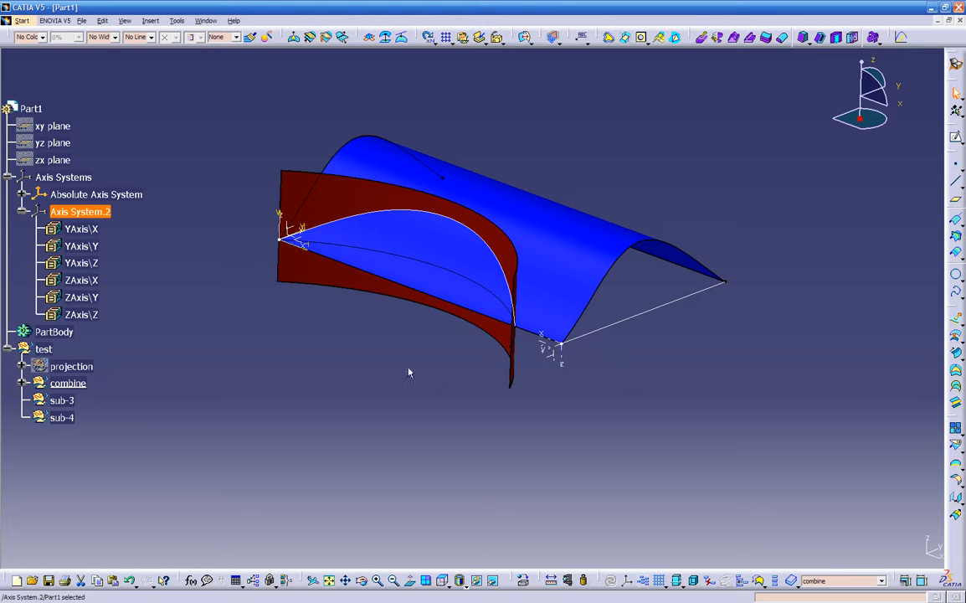
pyautogui.click(22, 211)
pyautogui.click(75, 211)
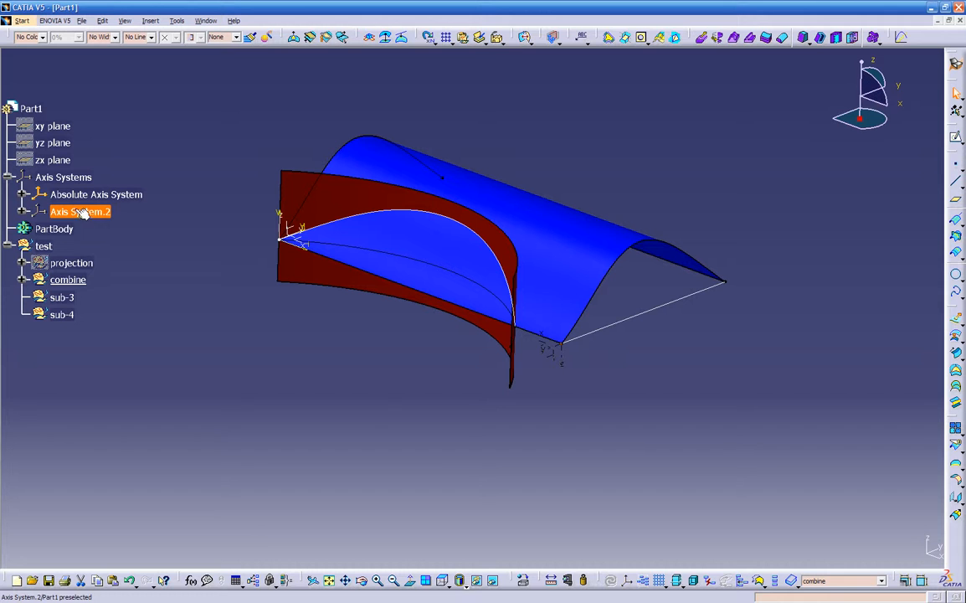
pyautogui.press('Delete')
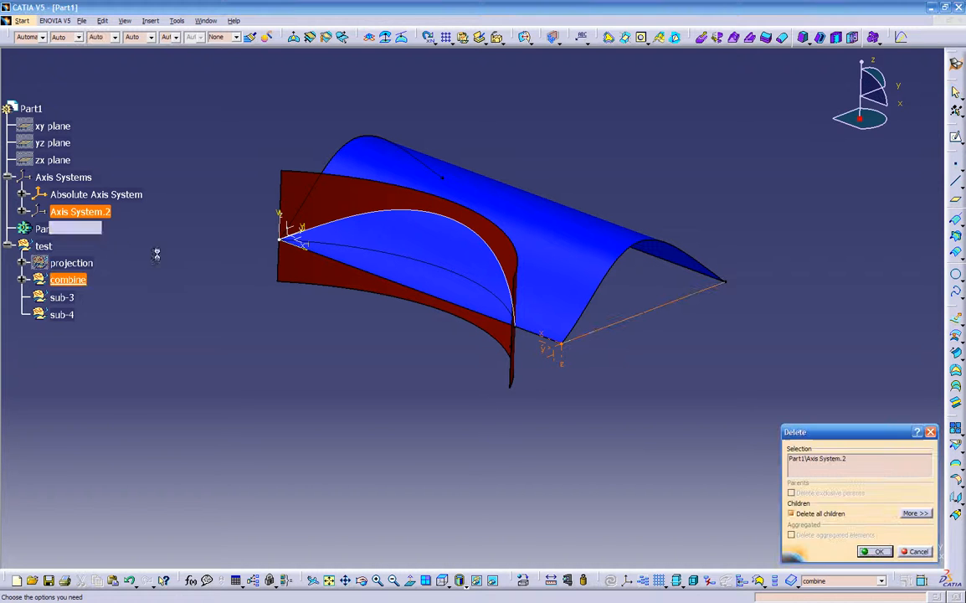
pyautogui.click(859, 551)
# - Hide the combine geometrical set
pyautogui.moveTo(442, 397); pyautogui.dragTo(429, 409, button='middle')
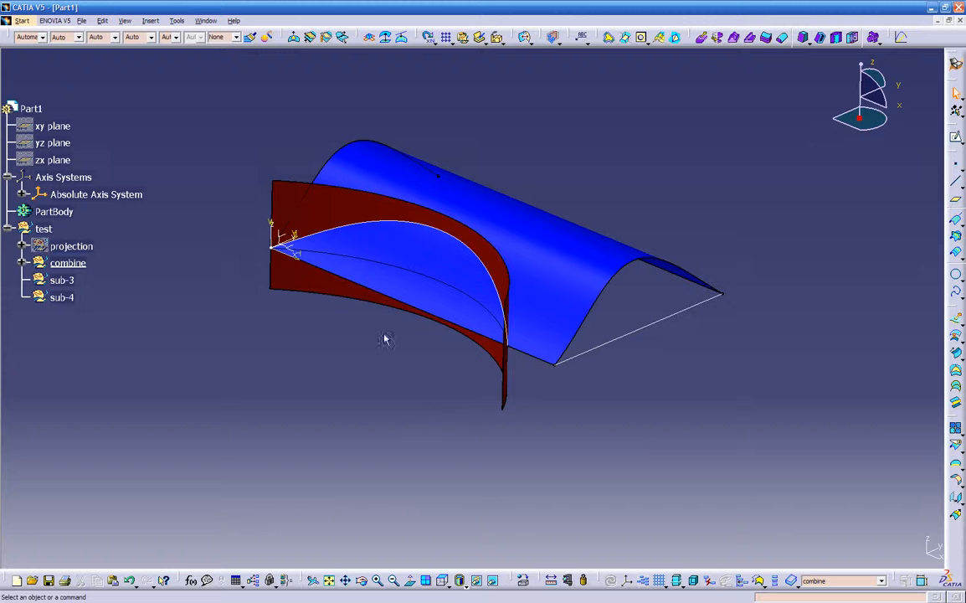
pyautogui.rightClick(84, 263)
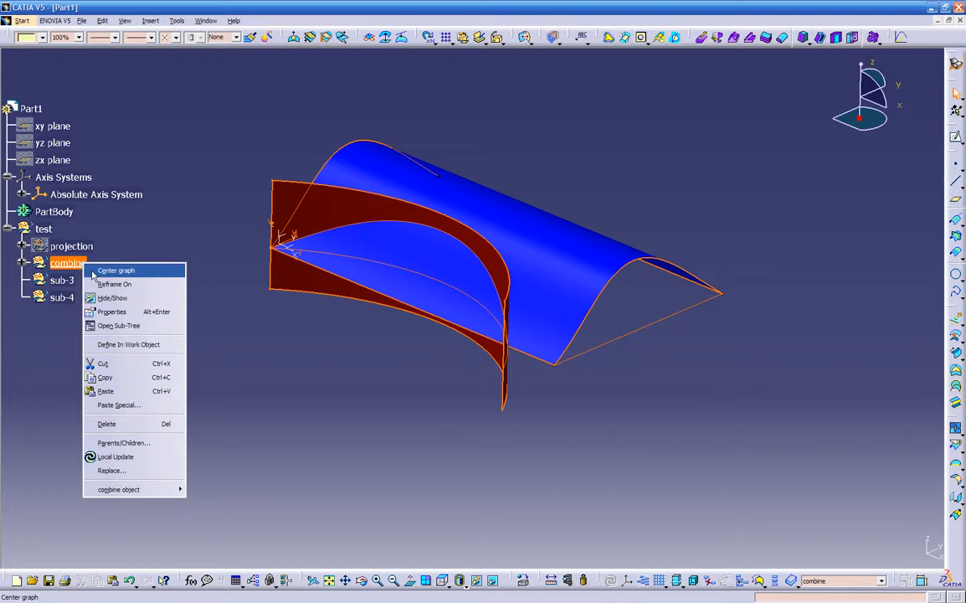
pyautogui.click(113, 298)
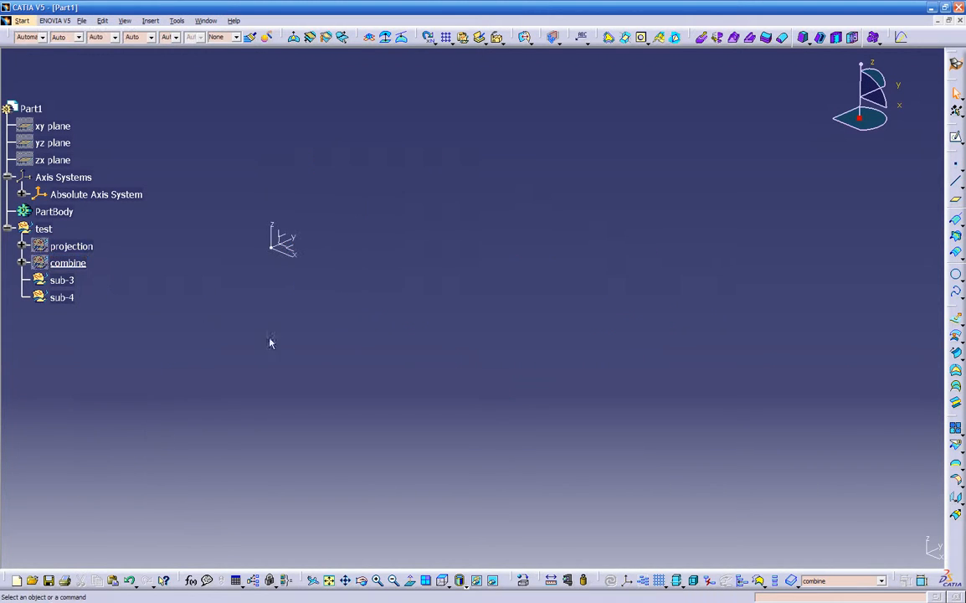
pyautogui.moveTo(317, 336); pyautogui.dragTo(318, 367, button='middle')
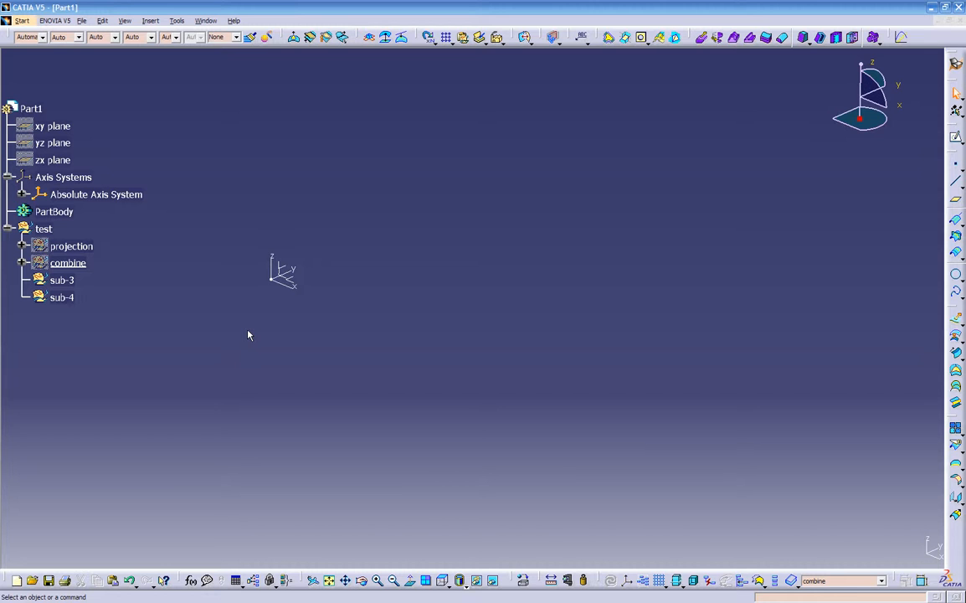
pyautogui.click(960, 234)
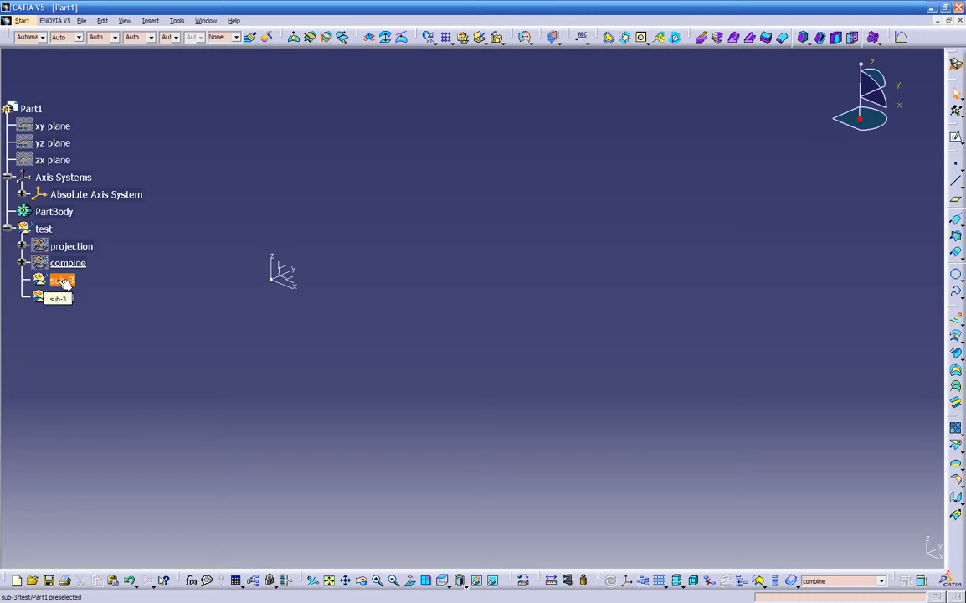
# - Show the combine geometrical set and hide it again
pyautogui.rightClick(67, 262)
pyautogui.click(88, 268)
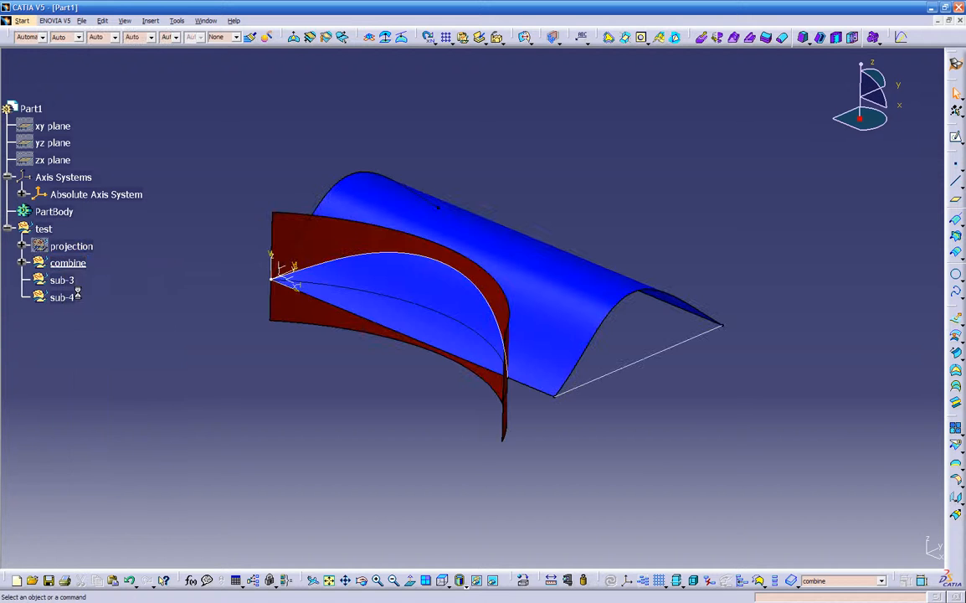
pyautogui.rightClick(74, 263)
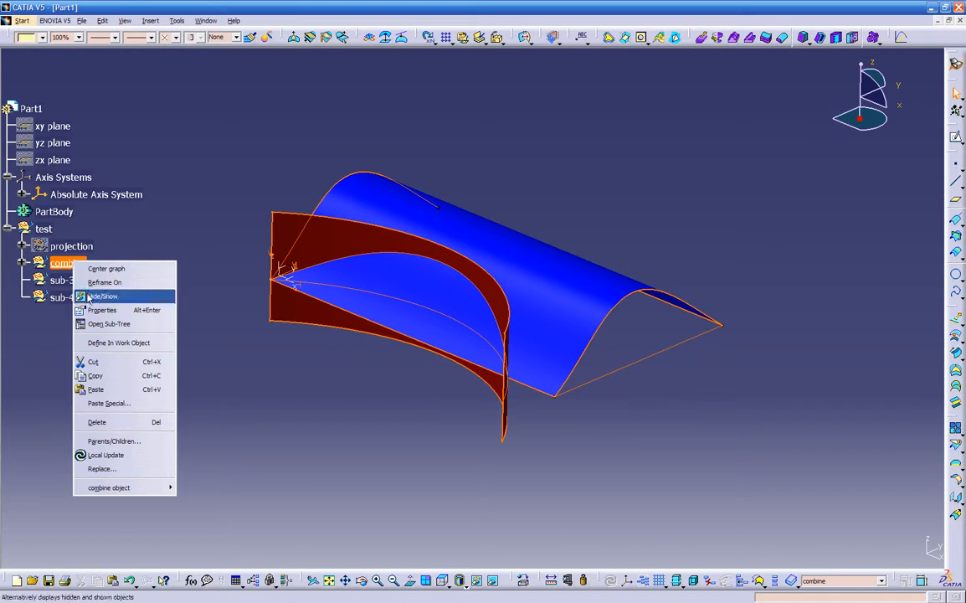
pyautogui.click(88, 297)
# - Make the sub-3 geometrical set the work object and rename it "reflect line"
pyautogui.rightClick(76, 285)
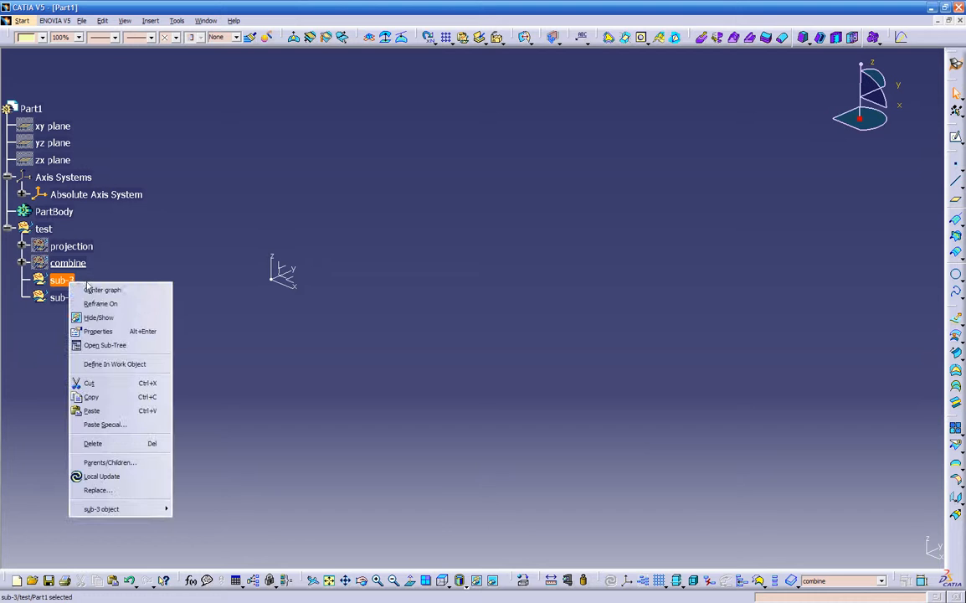
pyautogui.click(115, 365)
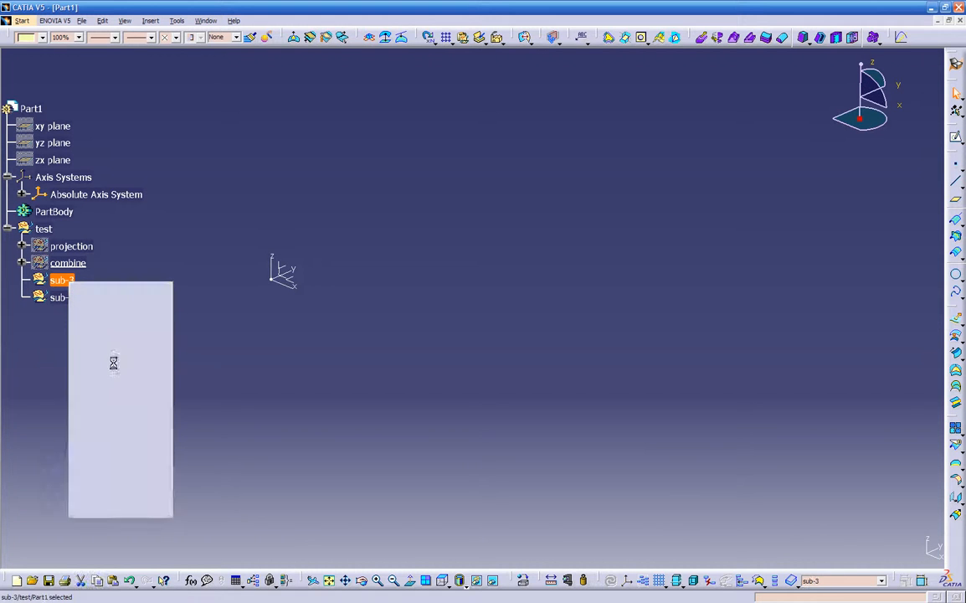
pyautogui.click(108, 320)
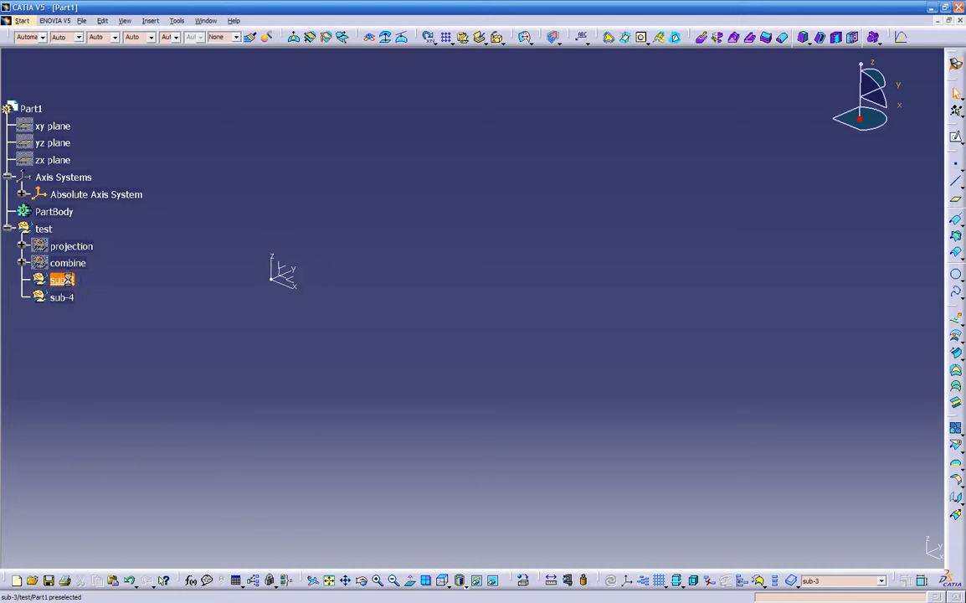
pyautogui.rightClick(70, 280)
pyautogui.click(97, 329)
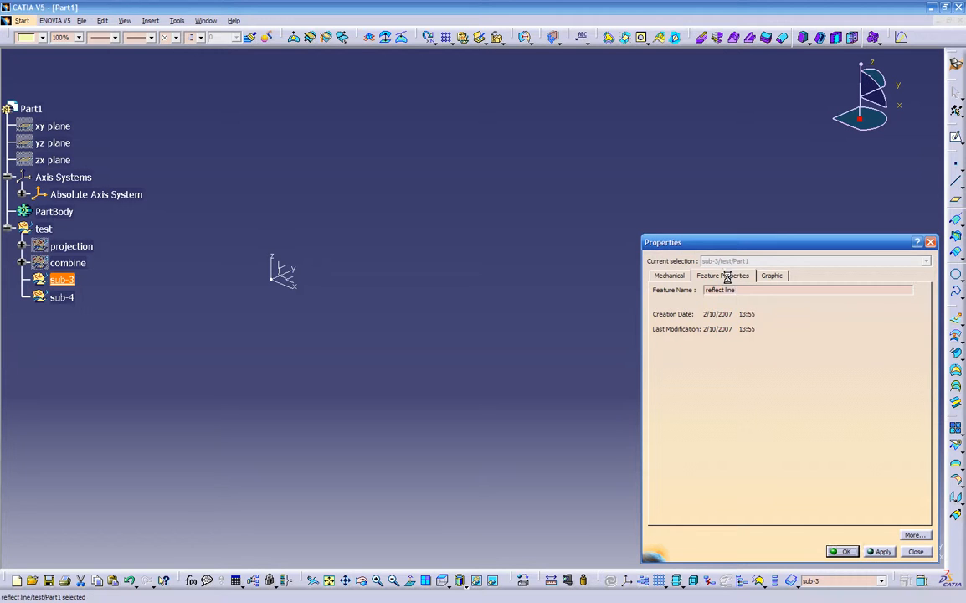
pyautogui.press('Return')
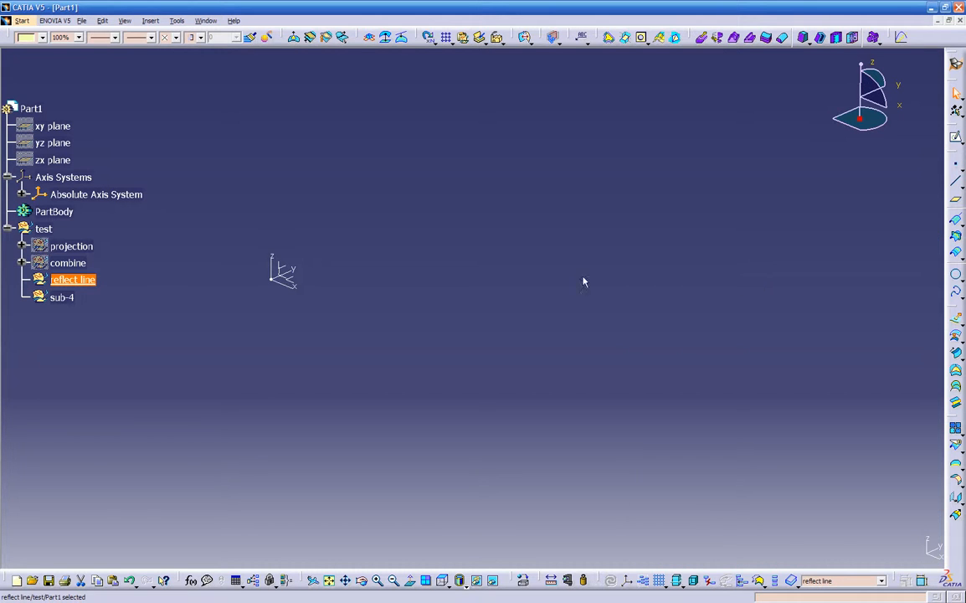
# - Sketch a rectangle with one corner at the origin on the XY plane of the Absolute Axis System, and exit the sketch
pyautogui.click(298, 282)
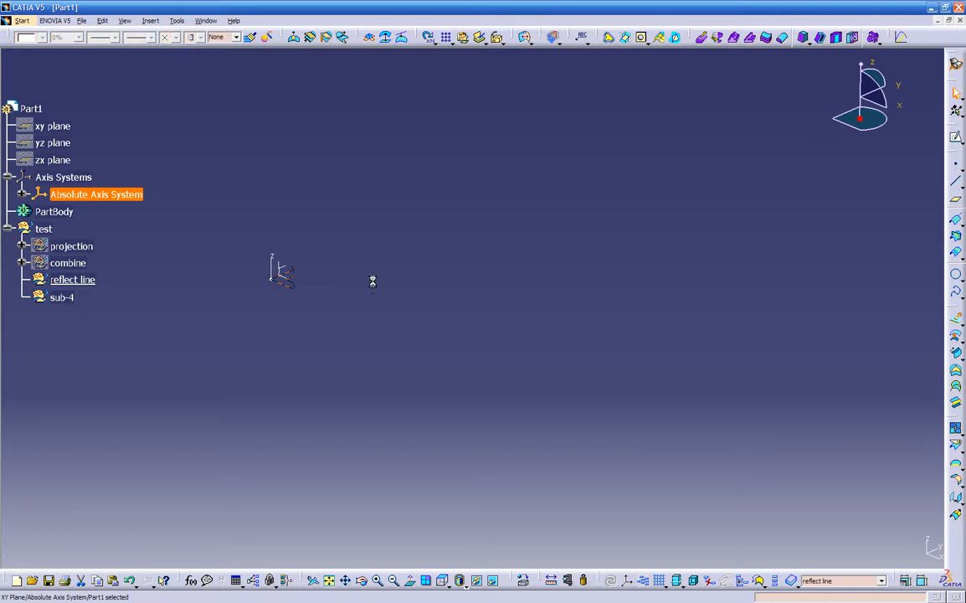
pyautogui.click(955, 141)
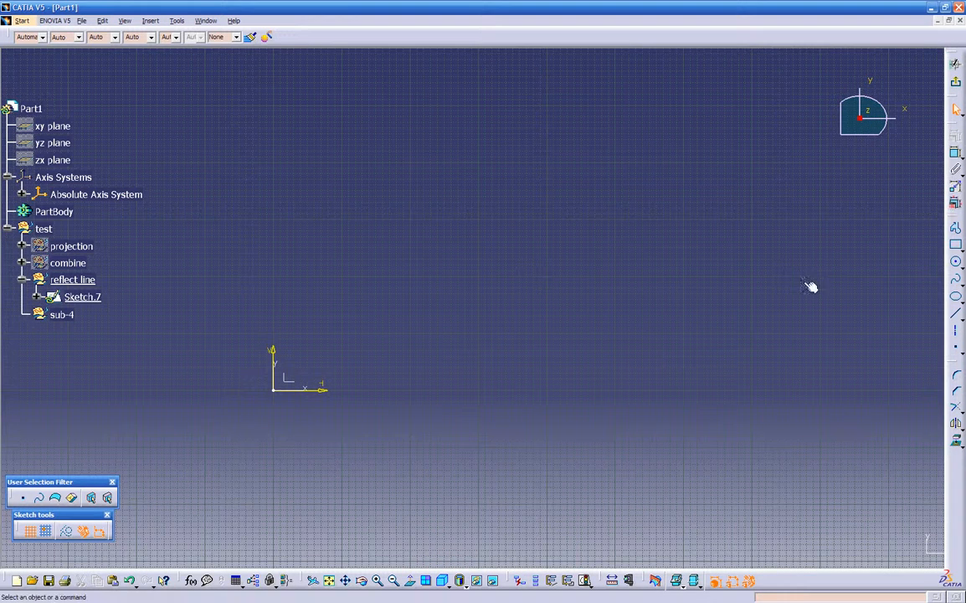
pyautogui.click(955, 245)
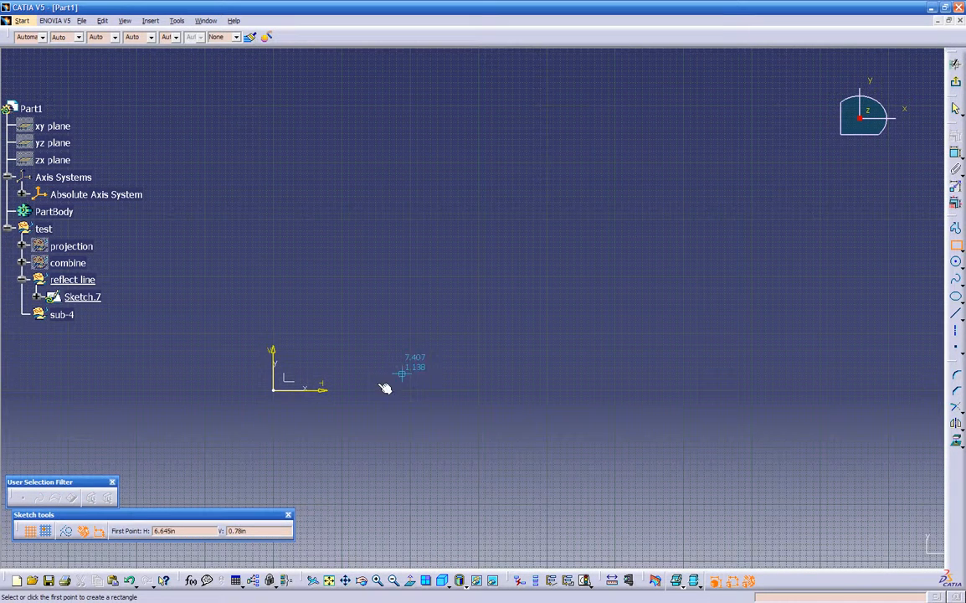
pyautogui.click(275, 390)
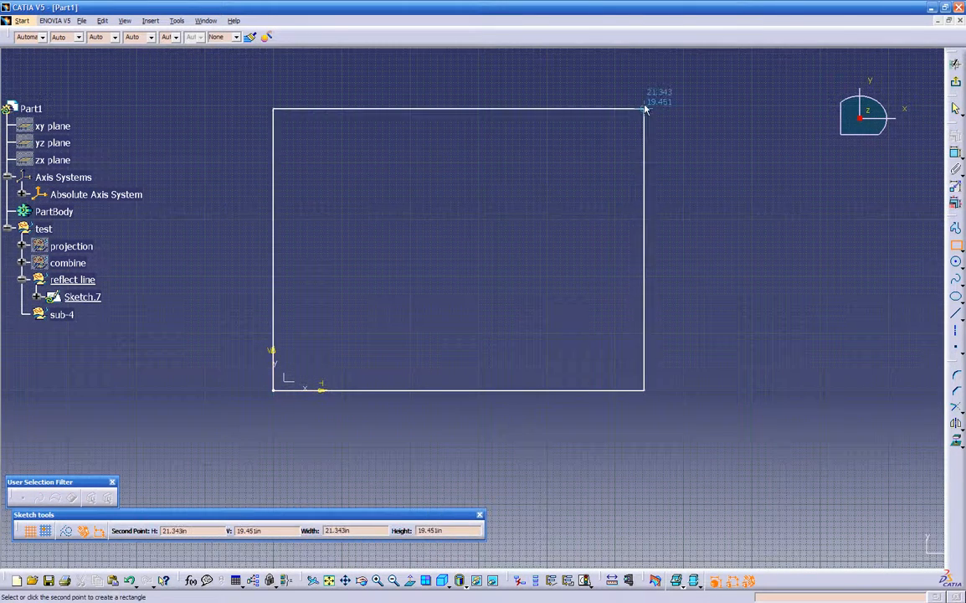
pyautogui.click(570, 138)
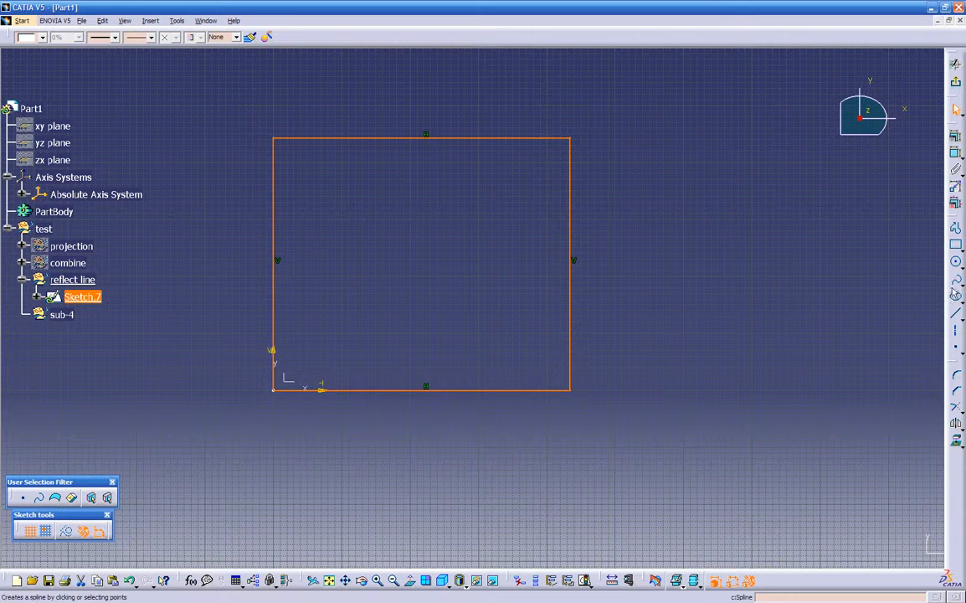
pyautogui.click(956, 82)
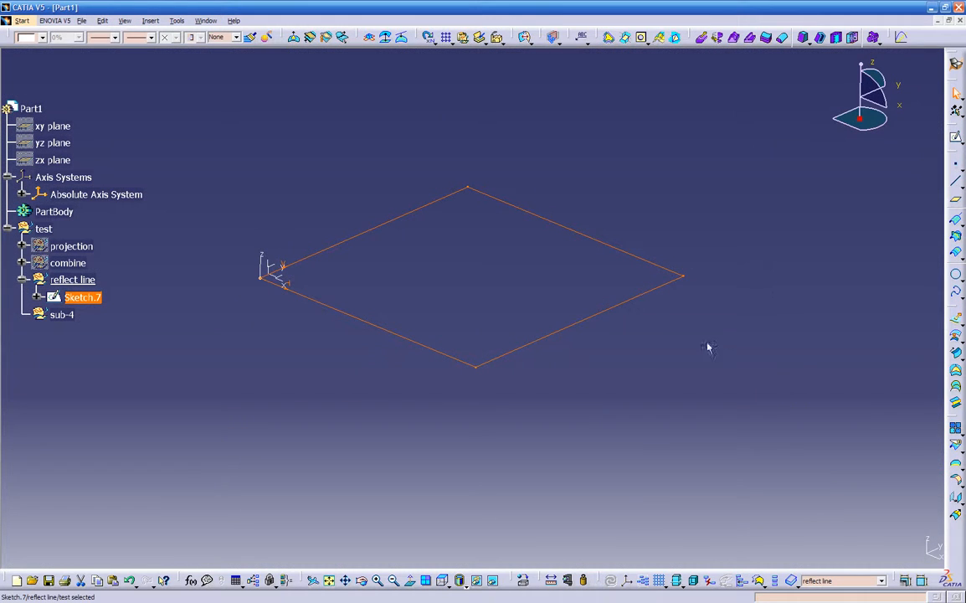
pyautogui.click(771, 390)
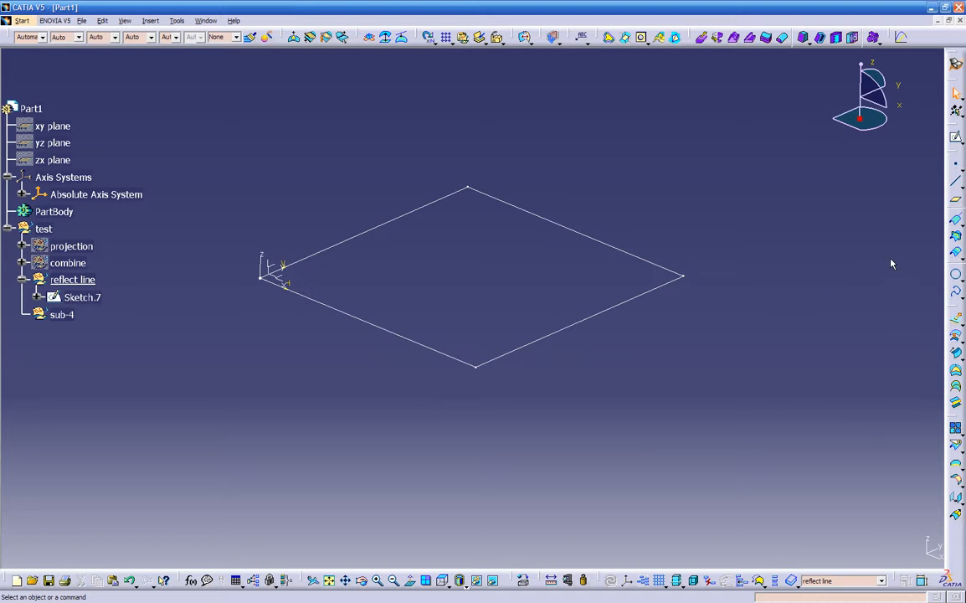
# - Create a Fill surface bounded by the rectangle sketch
pyautogui.click(956, 374)
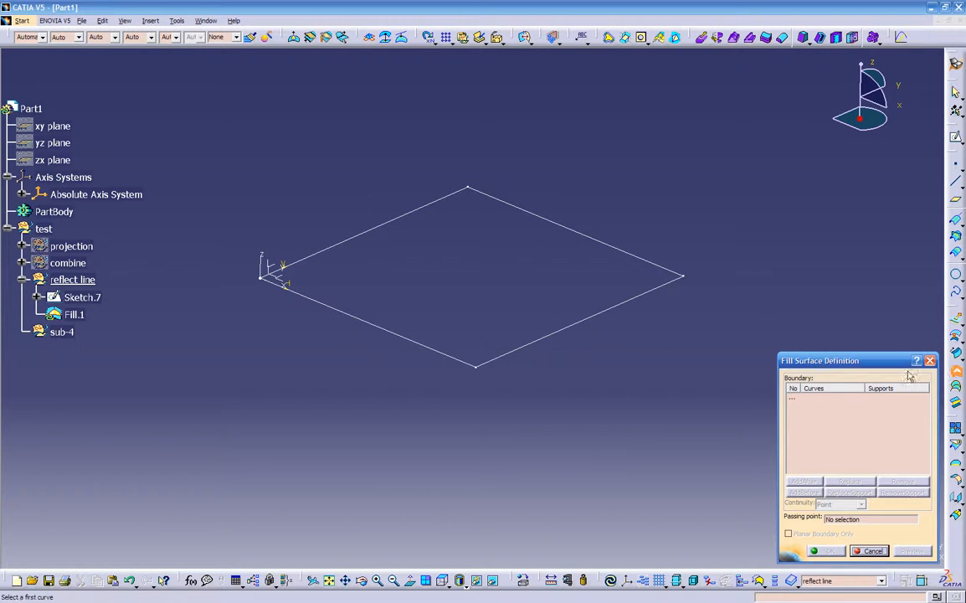
pyautogui.click(599, 318)
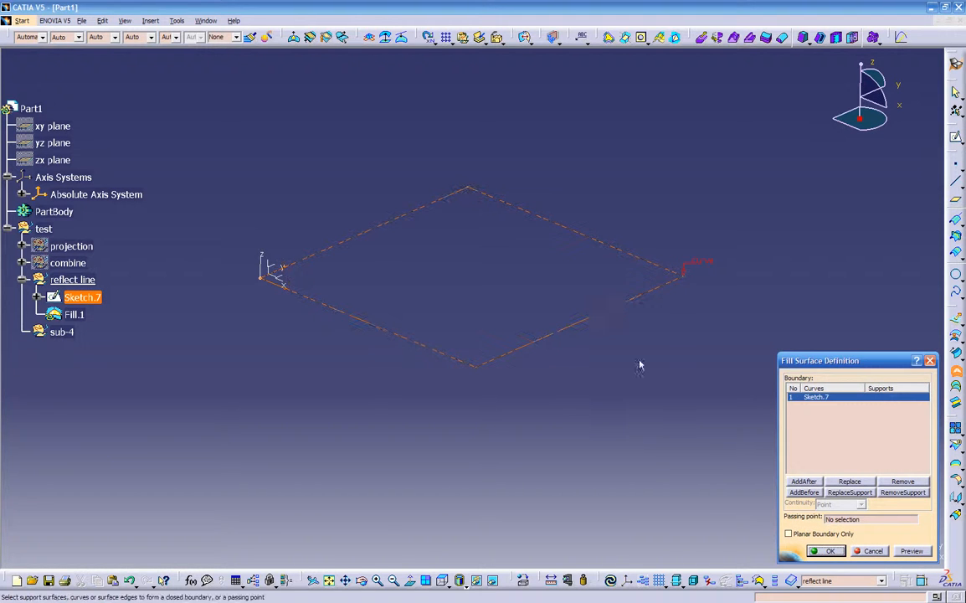
pyautogui.click(825, 551)
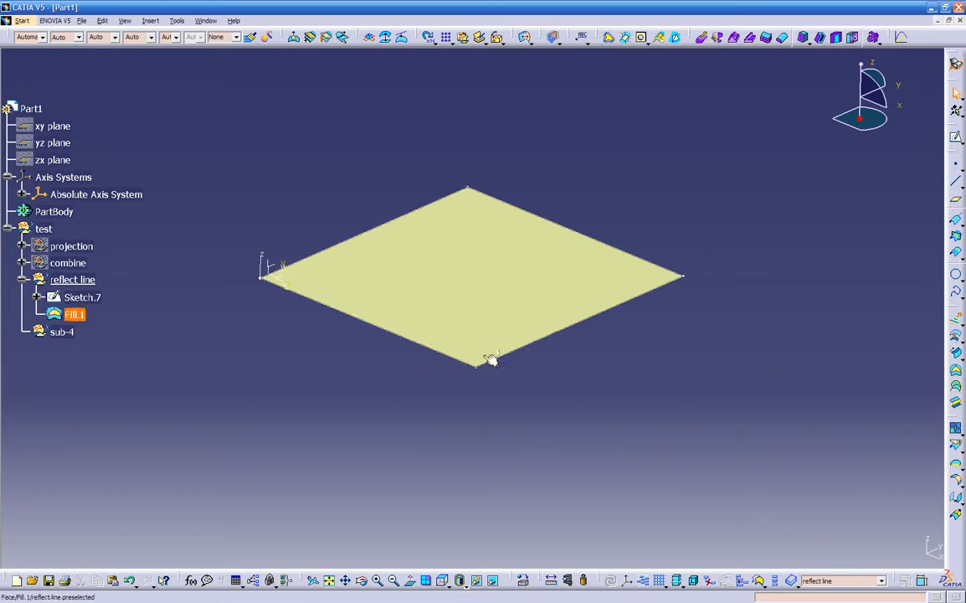
# - Change the colour of the rectangular fill surface to reddish brown
pyautogui.click(464, 269)
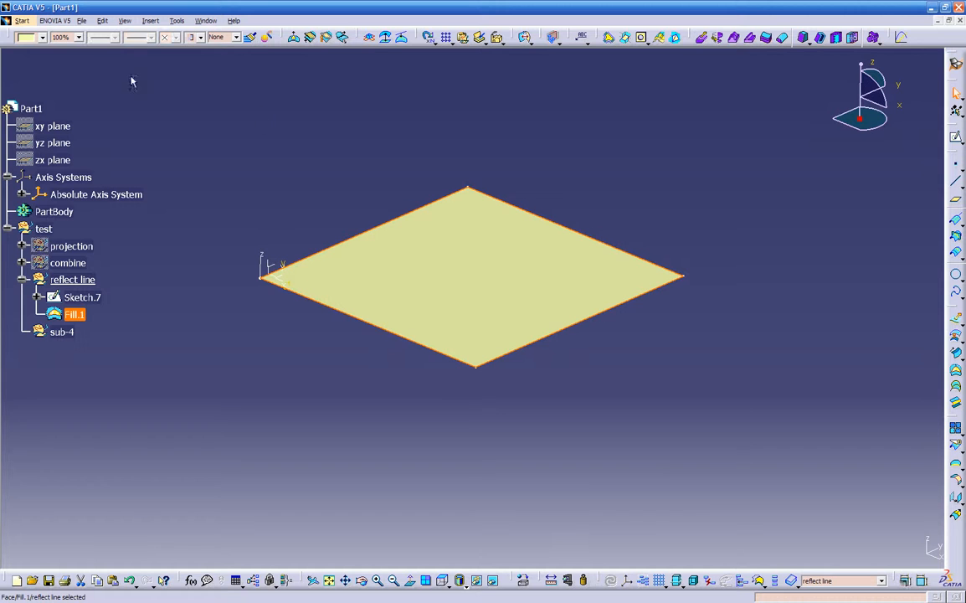
pyautogui.click(42, 37)
pyautogui.click(25, 176)
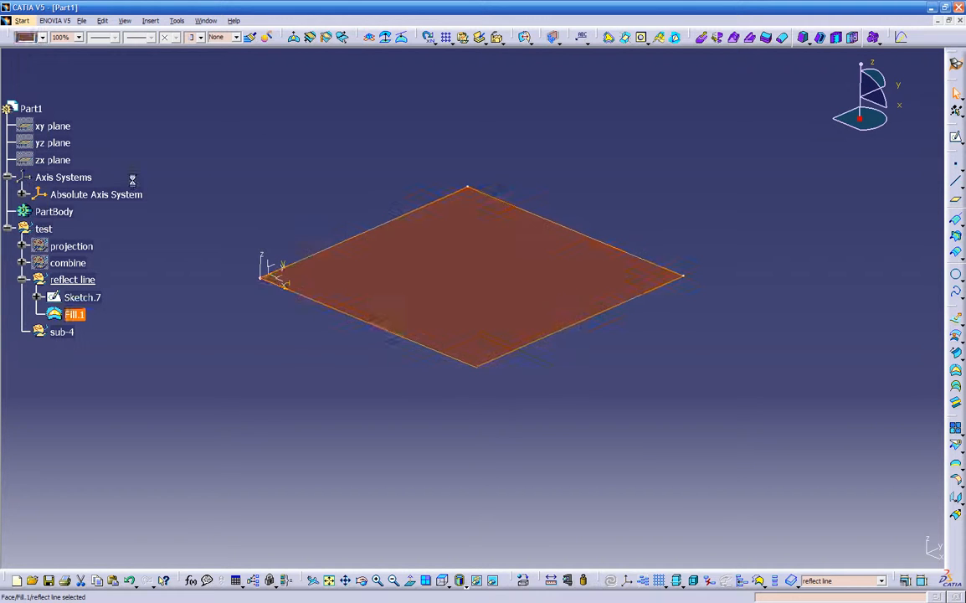
pyautogui.moveTo(283, 412); pyautogui.dragTo(374, 459, button='middle')
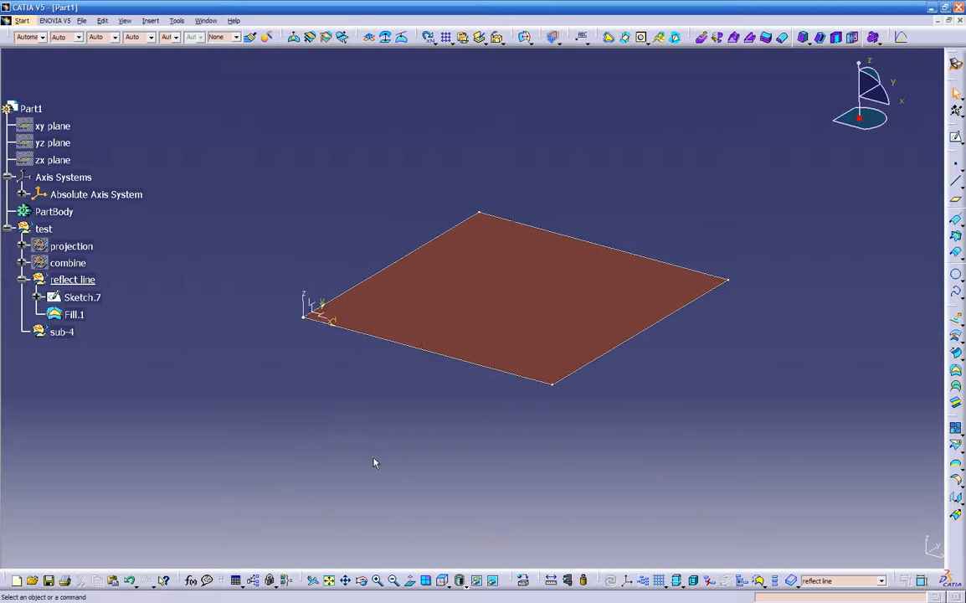
# - Sketch a closed freeform spline inside the rectangular surface on the XY plane of the Absolute Axis System, and exit the sketch
pyautogui.click(331, 316)
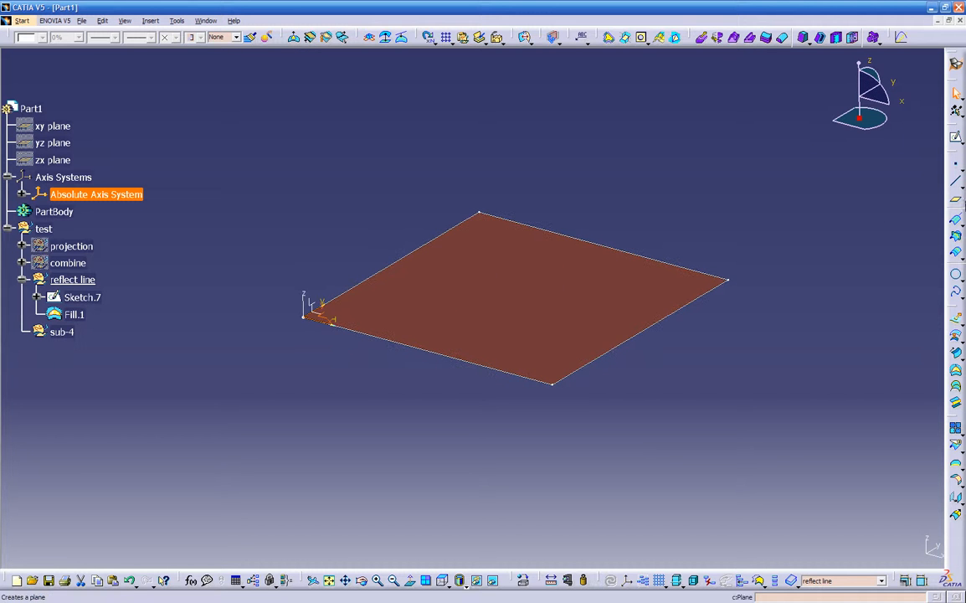
pyautogui.click(957, 142)
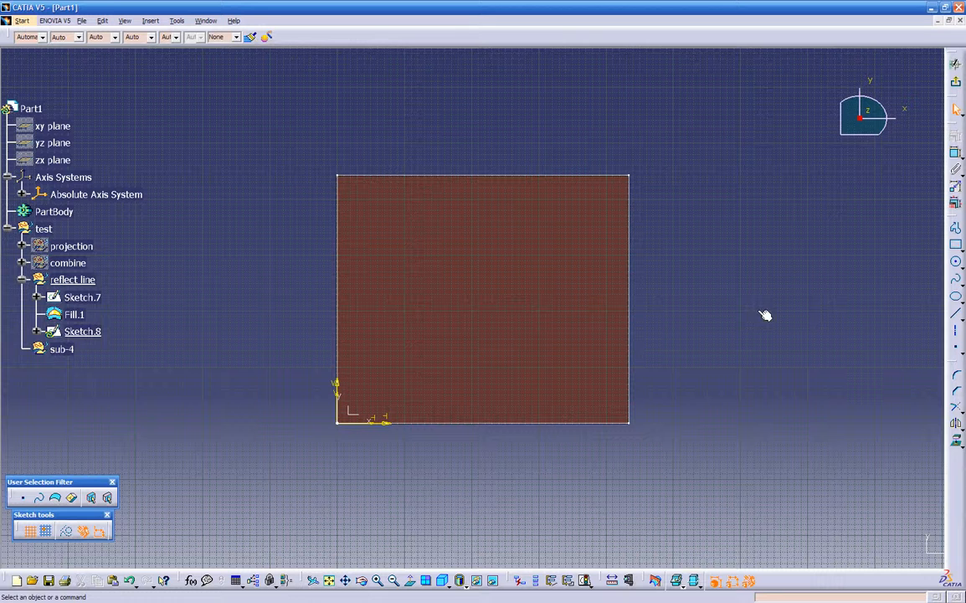
pyautogui.click(955, 279)
pyautogui.click(442, 388)
pyautogui.click(521, 388)
pyautogui.click(567, 377)
pyautogui.click(584, 324)
pyautogui.click(585, 274)
pyautogui.click(567, 234)
pyautogui.click(542, 215)
pyautogui.click(496, 201)
pyautogui.click(447, 201)
pyautogui.click(388, 201)
pyautogui.click(369, 264)
pyautogui.click(369, 295)
pyautogui.click(389, 329)
pyautogui.click(409, 369)
pyautogui.click(444, 389)
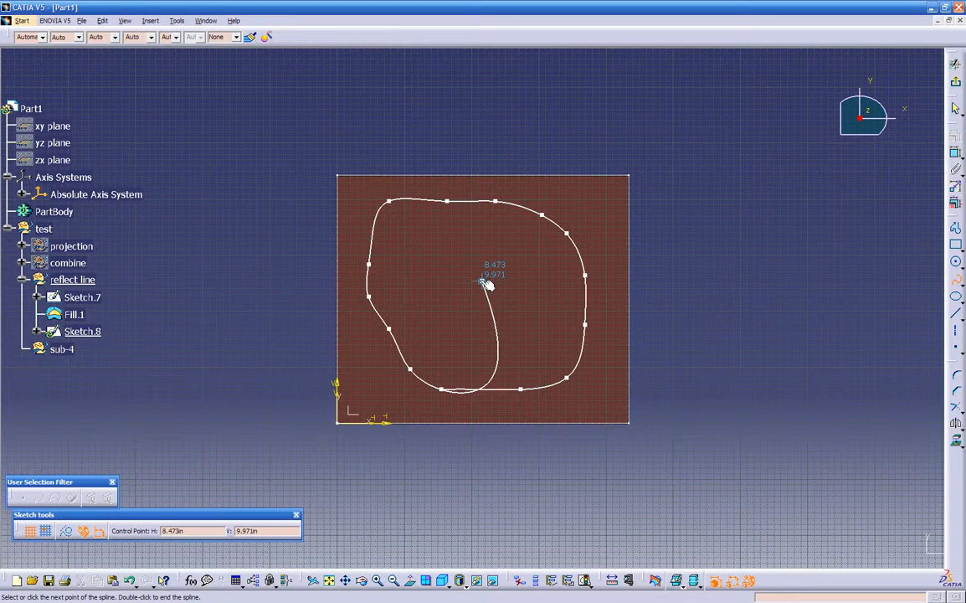
pyautogui.doubleClick(486, 284)
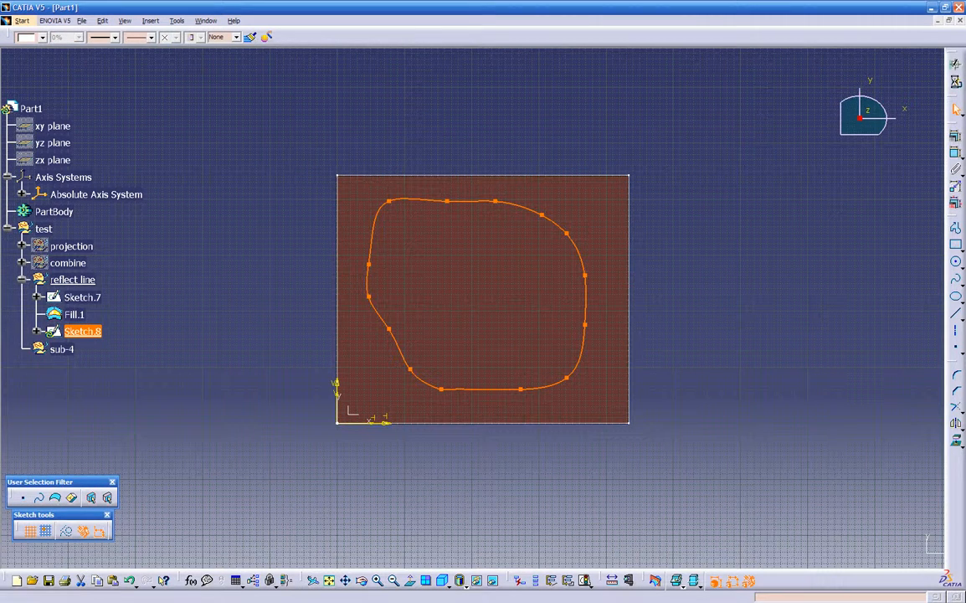
pyautogui.click(955, 83)
pyautogui.click(630, 424)
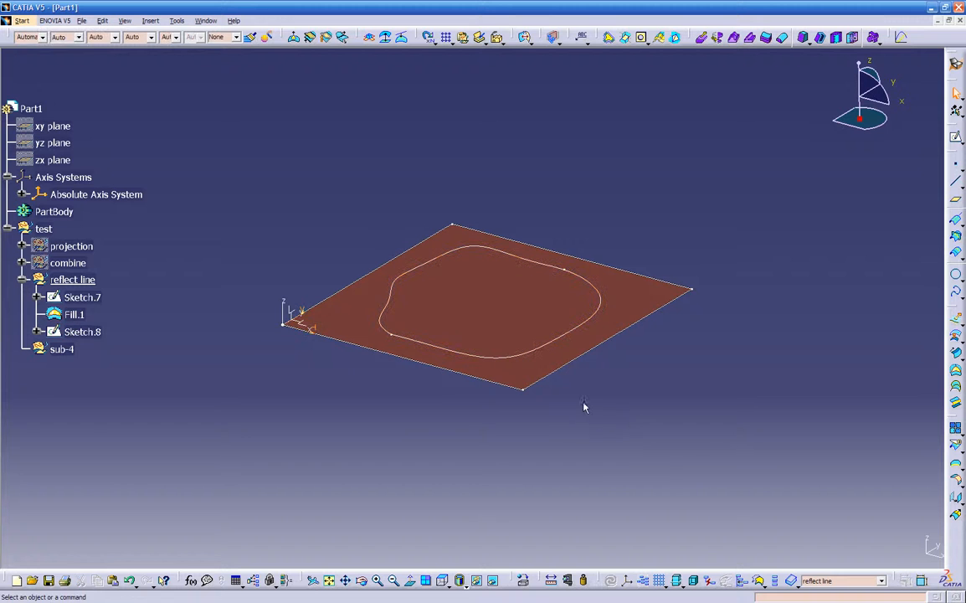
# - Sketch a single point near the middle of the closed spline on the Absolute Axis System's XY plane, and exit the sketch
pyautogui.click(309, 325)
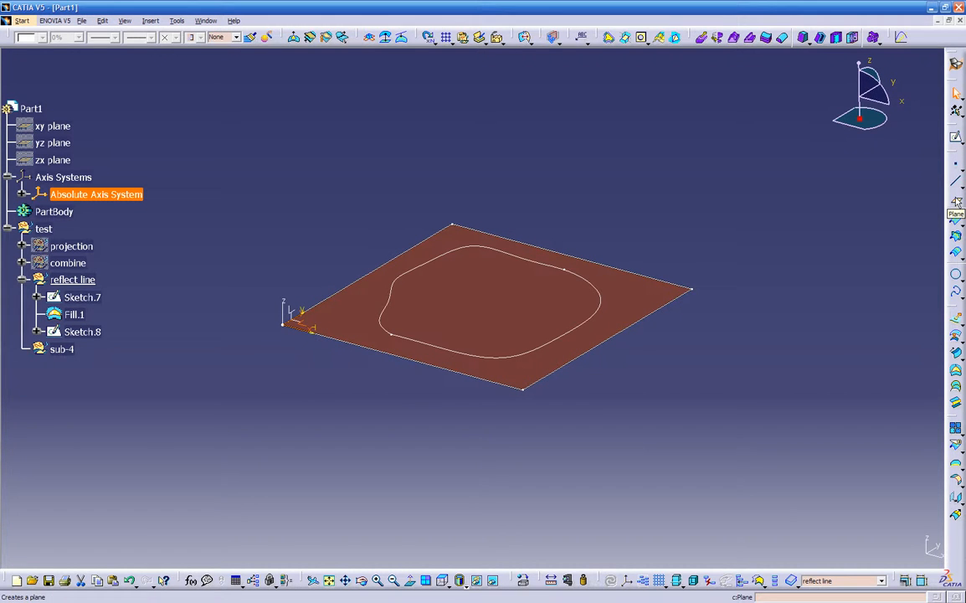
pyautogui.click(956, 137)
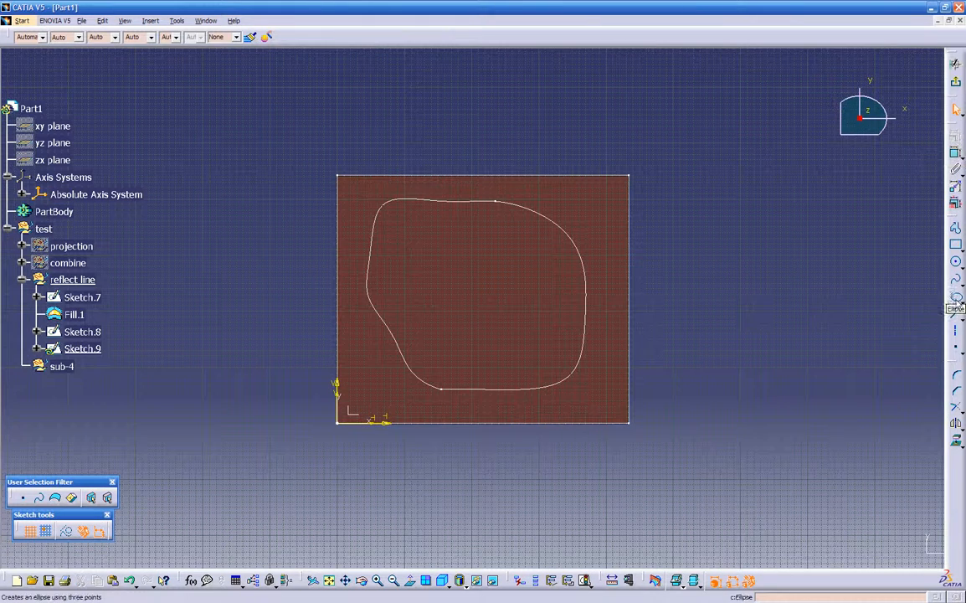
pyautogui.click(957, 350)
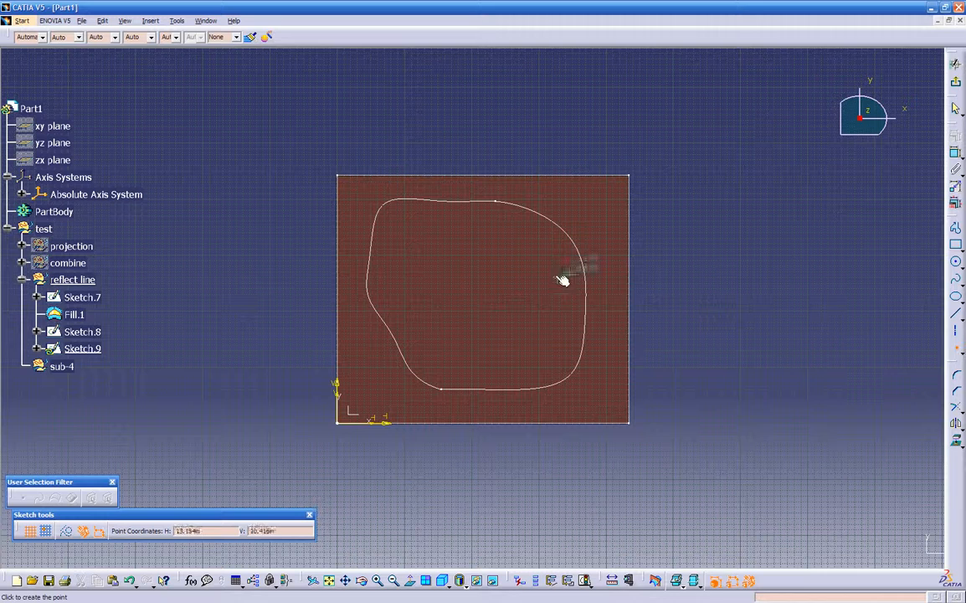
pyautogui.click(475, 288)
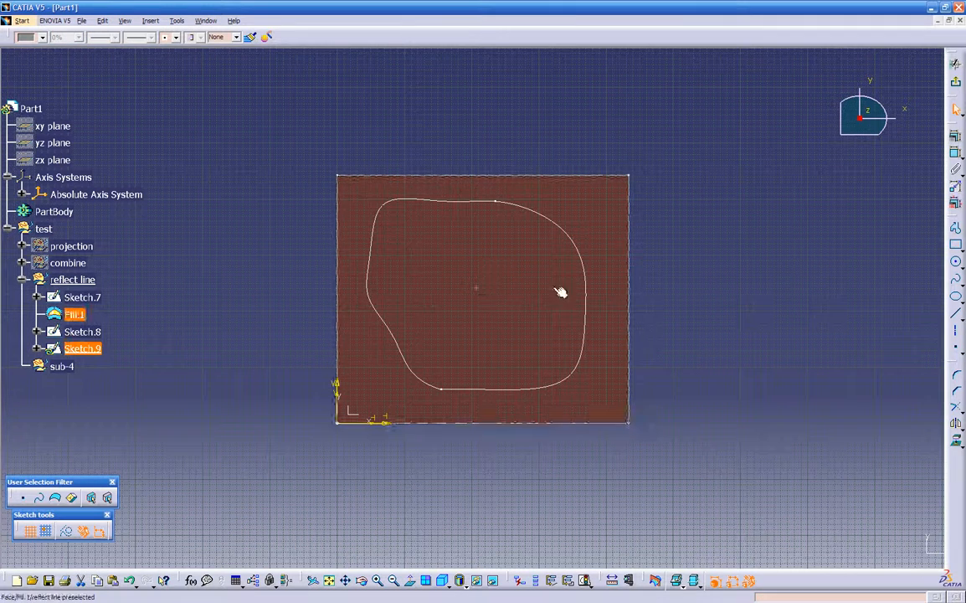
pyautogui.click(957, 91)
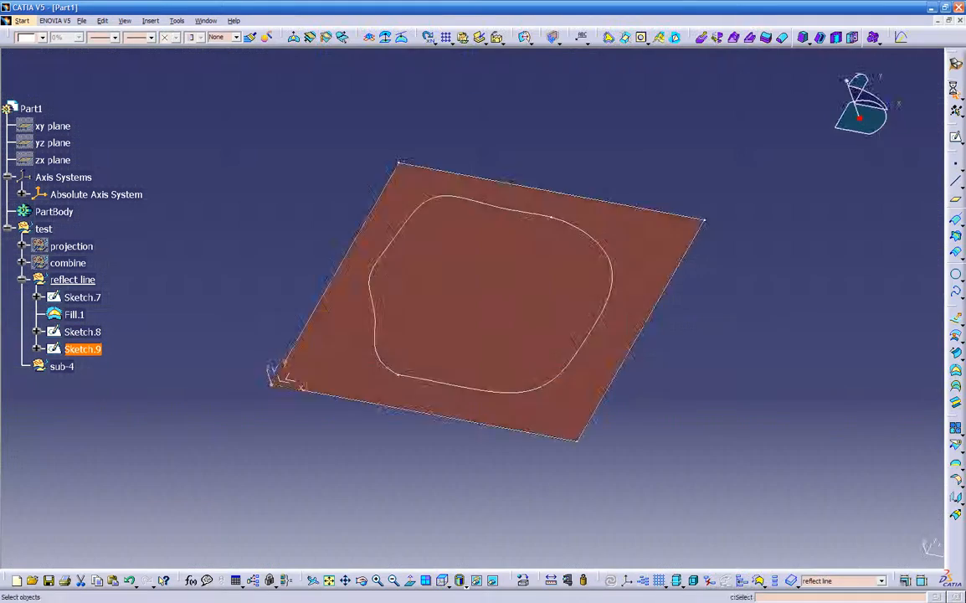
# - Translate the sketched centre point 4.5 in along the Z axis of the Absolute Axis System
pyautogui.click(493, 302)
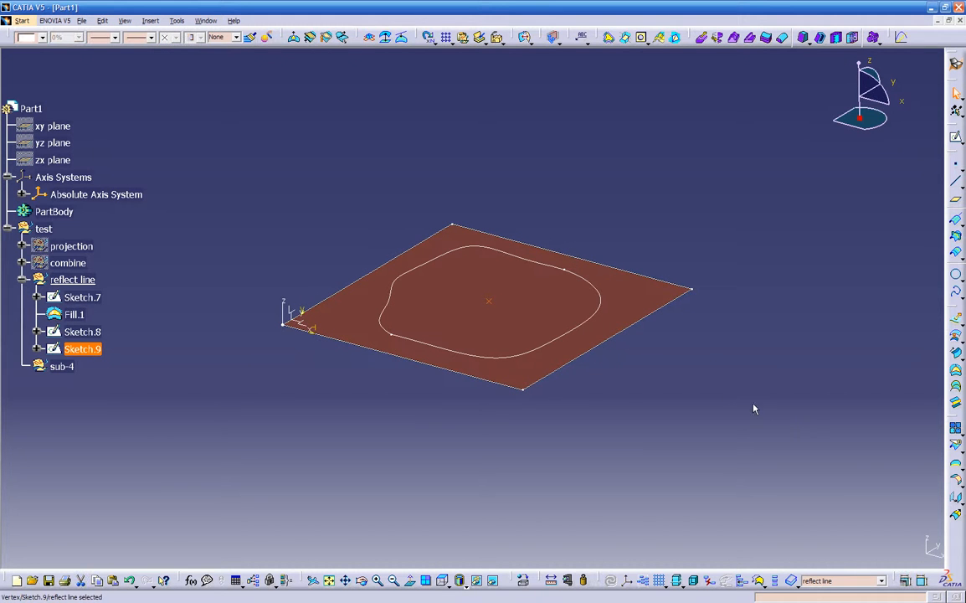
pyautogui.click(955, 480)
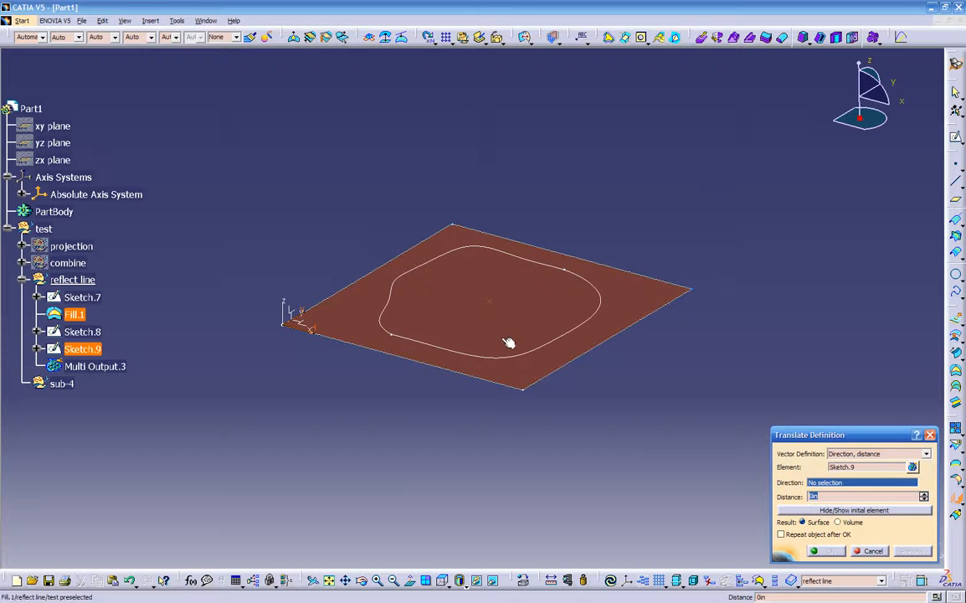
pyautogui.click(289, 314)
pyautogui.moveTo(451, 311); pyautogui.dragTo(476, 235)
pyautogui.moveTo(476, 235)
pyautogui.mouseDown(button='middle')
pyautogui.moveTo(478, 266)
pyautogui.moveTo(476, 234)
pyautogui.mouseUp(button='middle')
pyautogui.moveTo(472, 227); pyautogui.dragTo(471, 250)
pyautogui.click(820, 552)
pyautogui.moveTo(745, 510); pyautogui.dragTo(514, 286, button='middle')
pyautogui.doubleClick(468, 249)
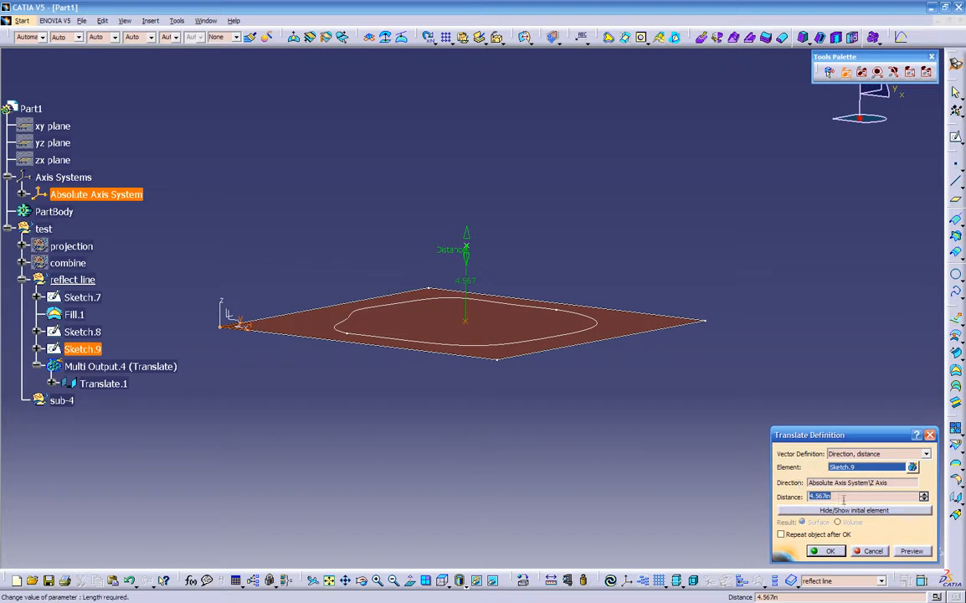
pyautogui.press('Return')
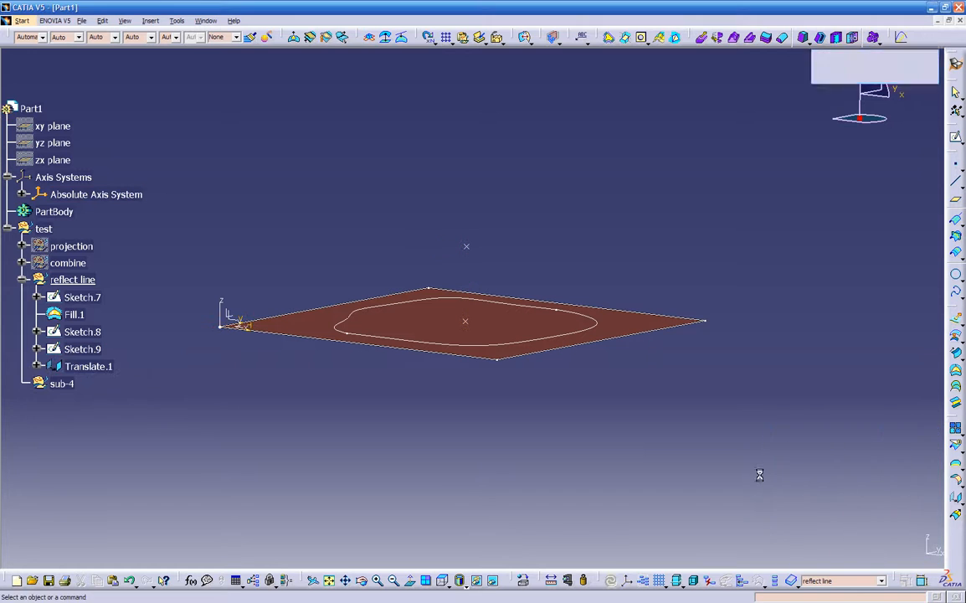
# - Translate the raised point again to make a second point higher above the surface, using the fill surface as the direction
pyautogui.click(464, 247)
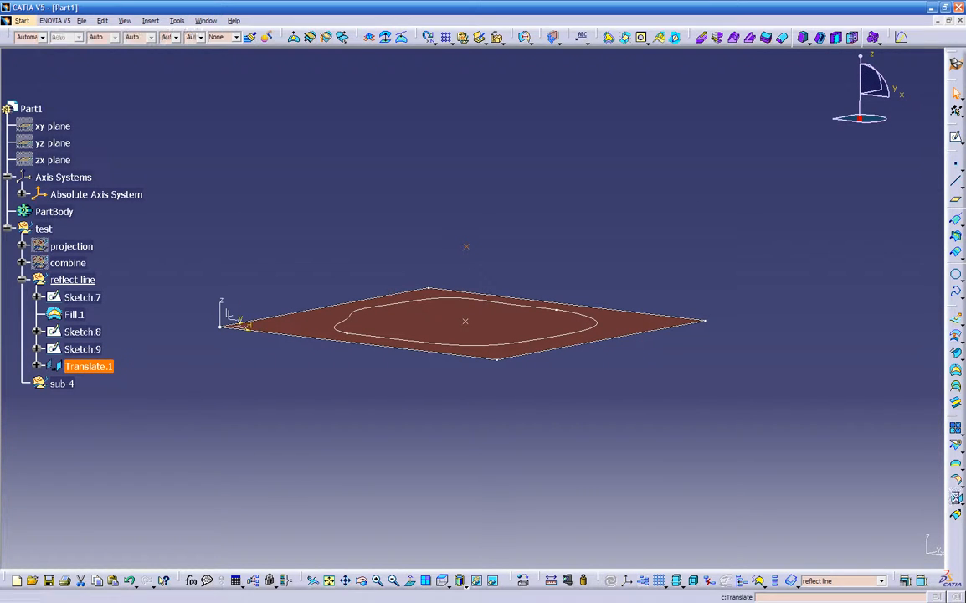
pyautogui.click(958, 501)
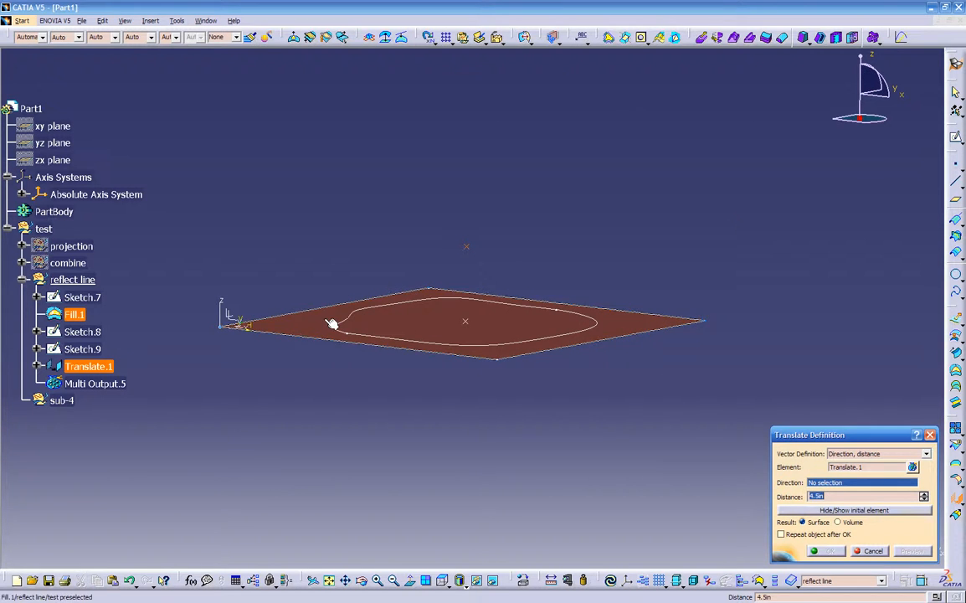
pyautogui.moveTo(446, 345); pyautogui.dragTo(427, 402, button='middle')
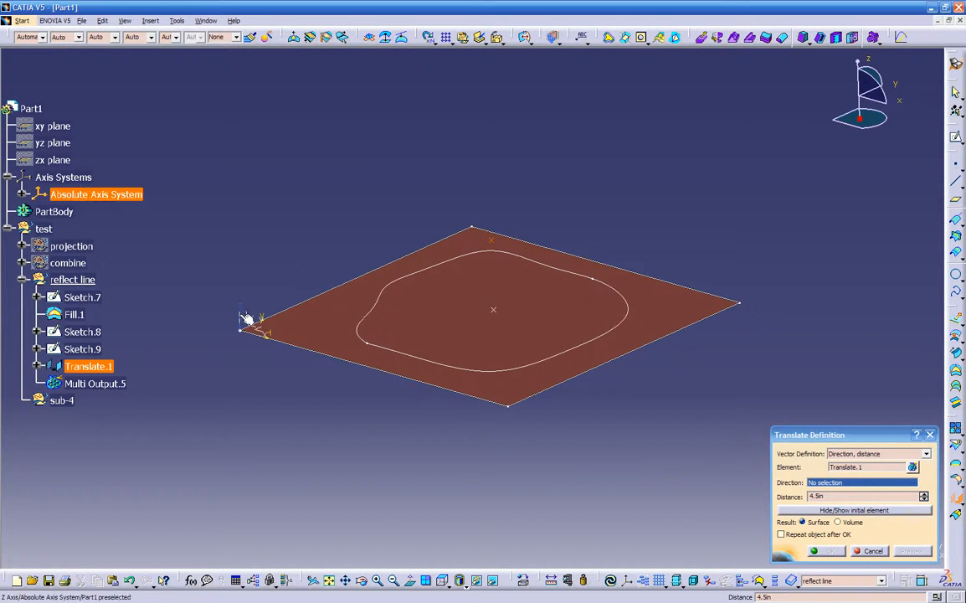
pyautogui.click(350, 328)
pyautogui.moveTo(431, 334); pyautogui.dragTo(503, 354, button='middle')
pyautogui.moveTo(828, 497); pyautogui.dragTo(690, 478)
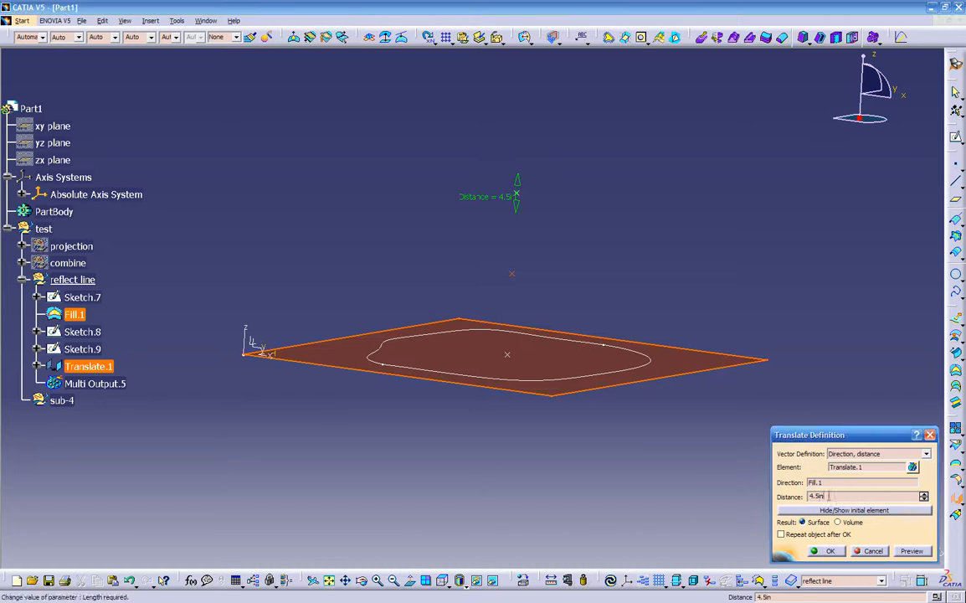
pyautogui.press('Return')
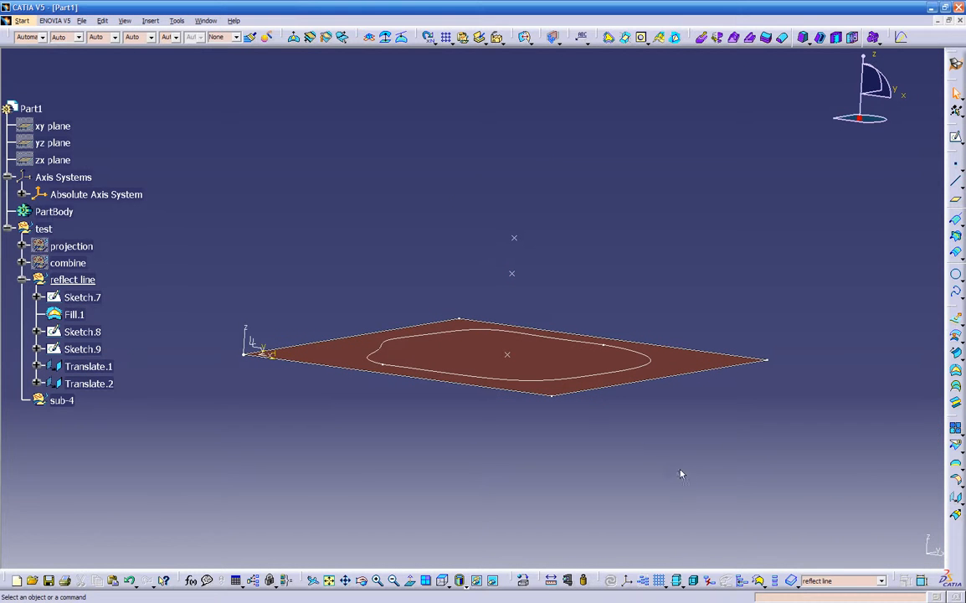
# - Create a Point-Point line from the first translated point to the second one above the surface
pyautogui.click(955, 180)
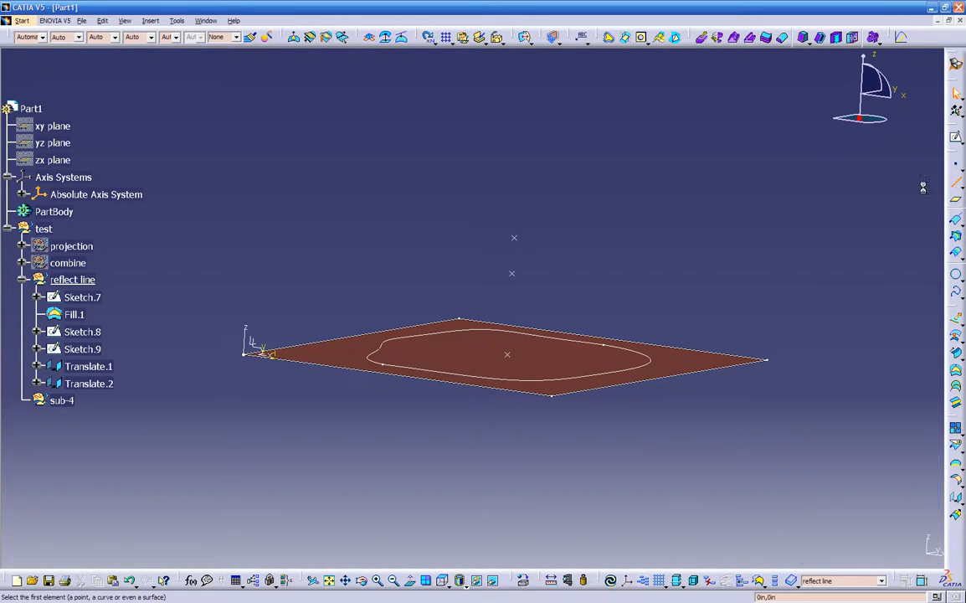
pyautogui.click(514, 270)
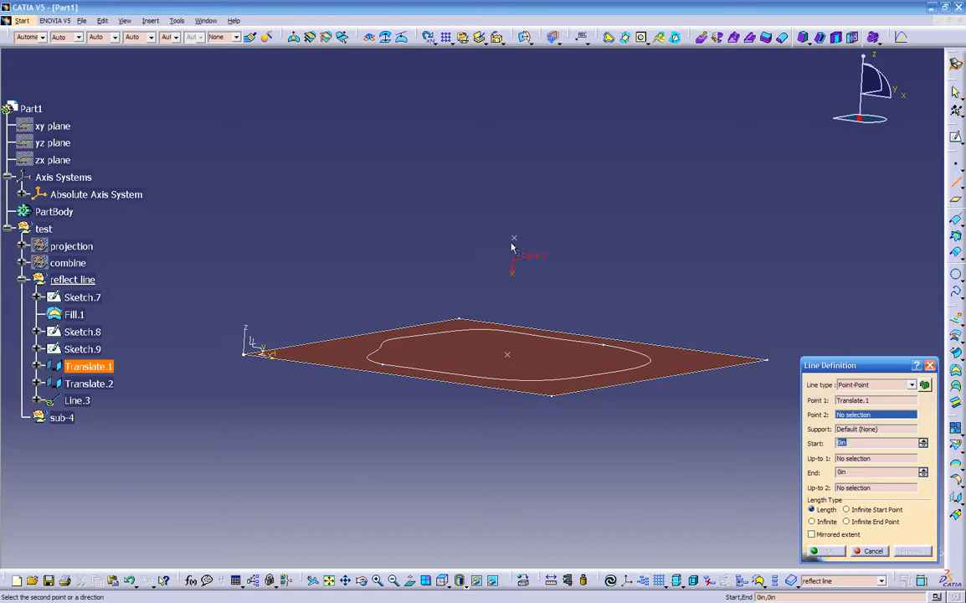
pyautogui.click(514, 239)
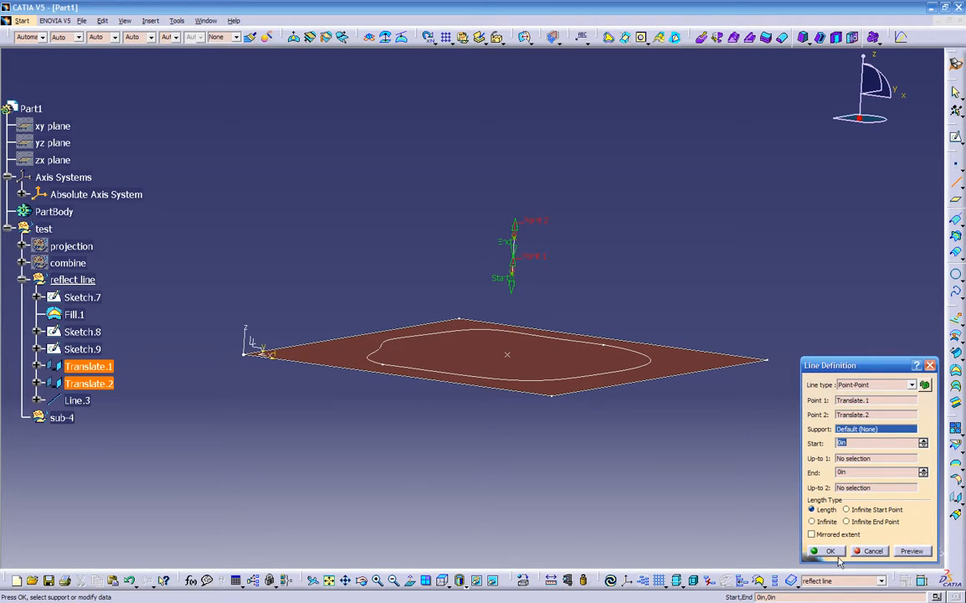
pyautogui.press('Return')
pyautogui.moveTo(494, 427); pyautogui.dragTo(532, 360, button='middle')
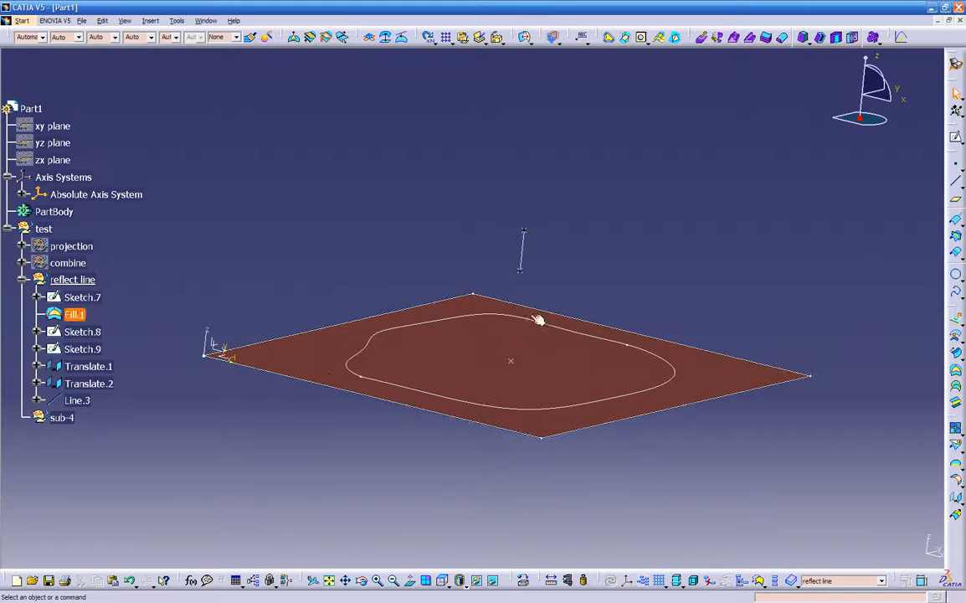
pyautogui.click(529, 247)
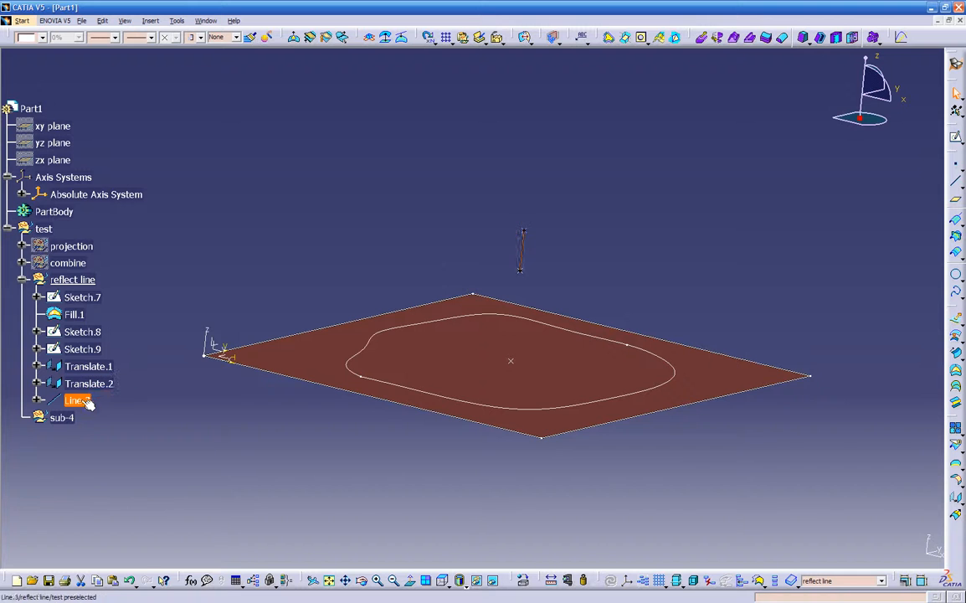
pyautogui.click(424, 459)
pyautogui.moveTo(424, 459)
pyautogui.mouseDown(button='middle')
pyautogui.moveTo(461, 460)
pyautogui.moveTo(466, 478)
pyautogui.moveTo(489, 447)
pyautogui.moveTo(494, 455)
pyautogui.moveTo(550, 329)
pyautogui.moveTo(543, 315)
pyautogui.moveTo(531, 350)
pyautogui.mouseUp(button='middle')
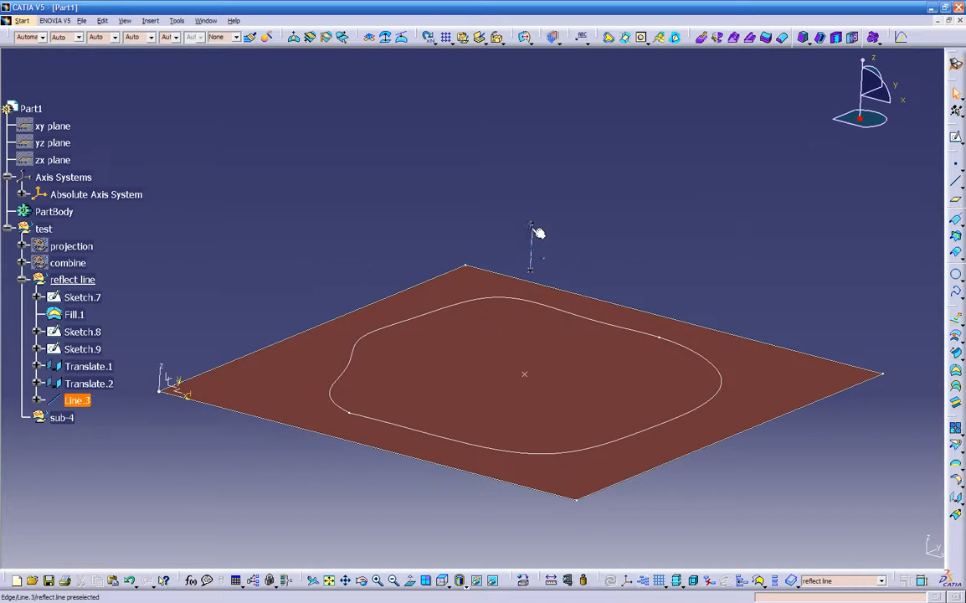
# - Create a plane offset from the Absolute Axis System's ZX plane to about halfway along the rectangular surface's edge
pyautogui.moveTo(564, 365); pyautogui.dragTo(475, 328, button='middle')
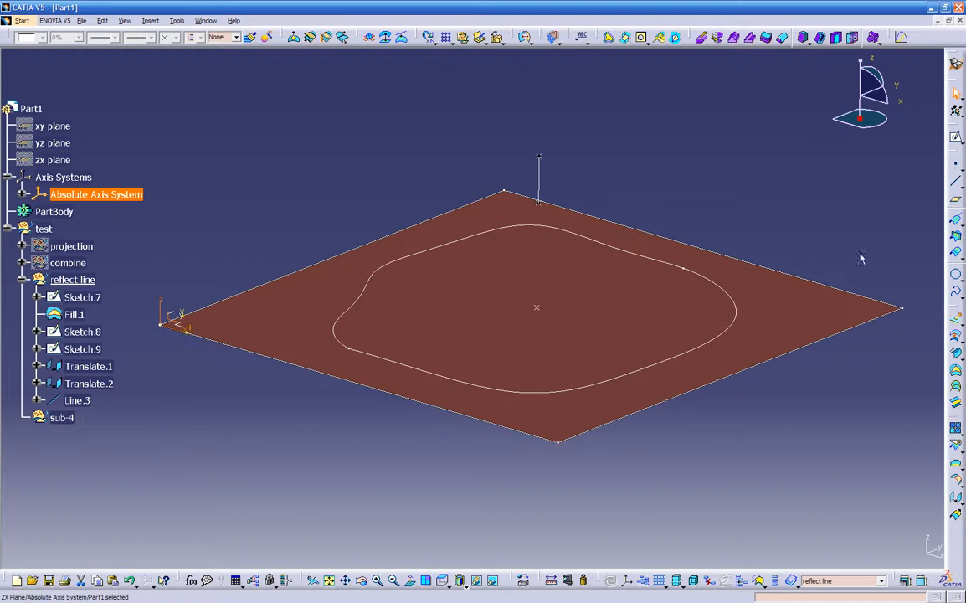
pyautogui.click(955, 200)
pyautogui.moveTo(745, 332); pyautogui.dragTo(366, 310, button='middle')
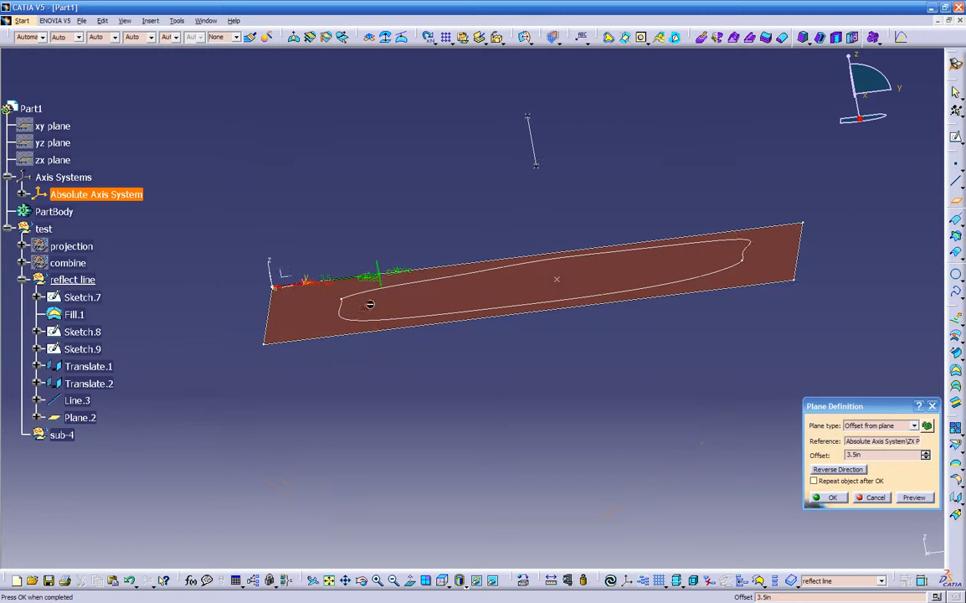
pyautogui.moveTo(381, 274); pyautogui.dragTo(485, 271)
pyautogui.moveTo(546, 266); pyautogui.dragTo(563, 270)
pyautogui.moveTo(546, 319); pyautogui.dragTo(648, 383, button='middle')
pyautogui.click(829, 498)
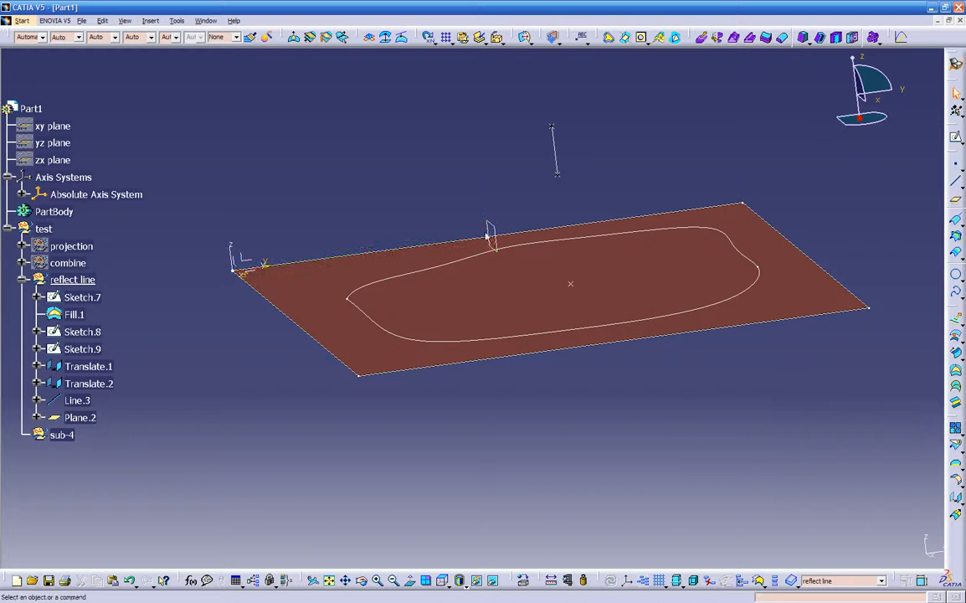
# - Sketch a short vertical line on the new offset plane, beside and about as long as the existing upright line, and exit the sketch
pyautogui.click(956, 136)
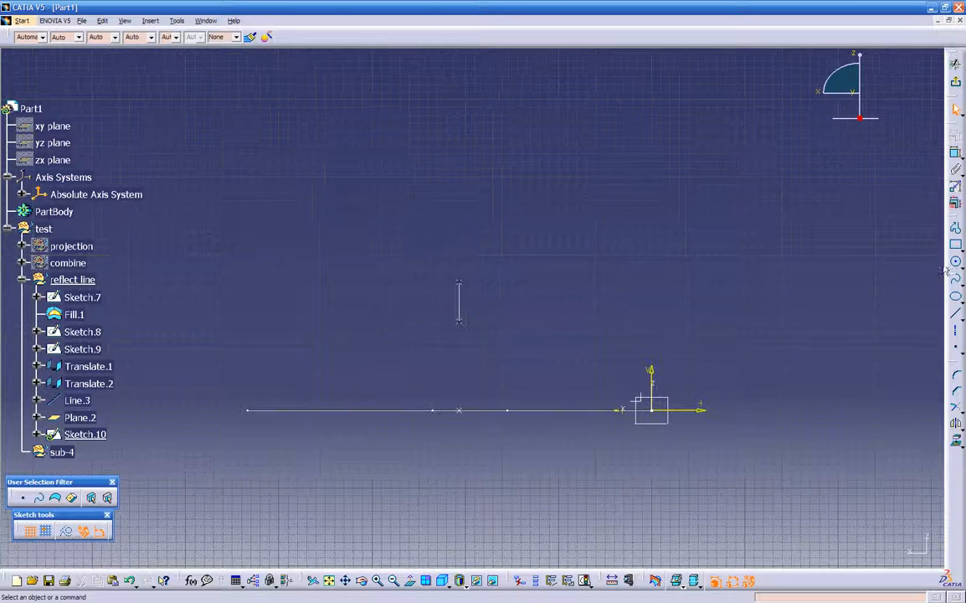
pyautogui.click(955, 313)
pyautogui.click(442, 283)
pyautogui.click(439, 327)
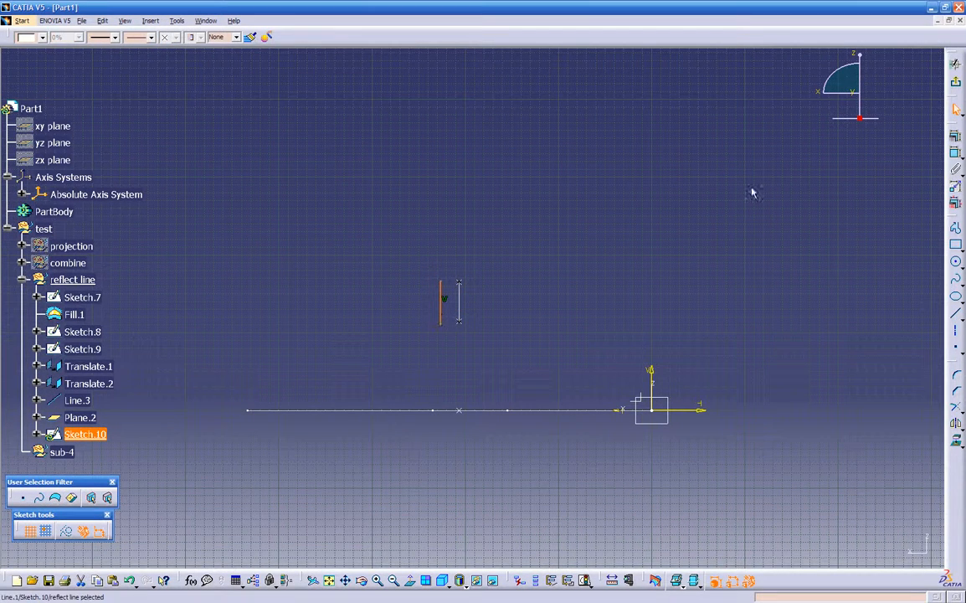
pyautogui.click(955, 82)
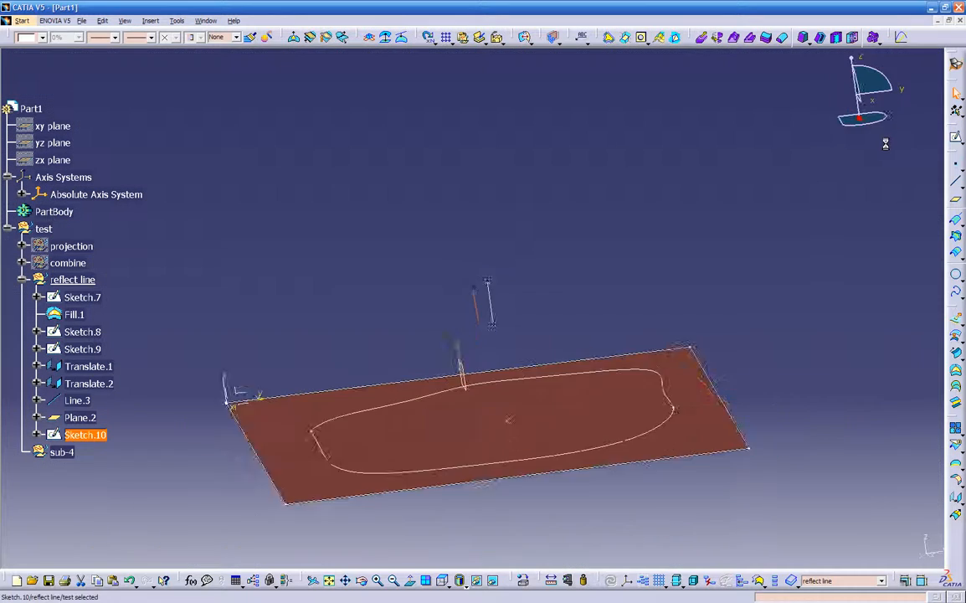
pyautogui.moveTo(743, 213); pyautogui.dragTo(511, 373, button='middle')
pyautogui.moveTo(383, 381); pyautogui.dragTo(436, 394, button='middle')
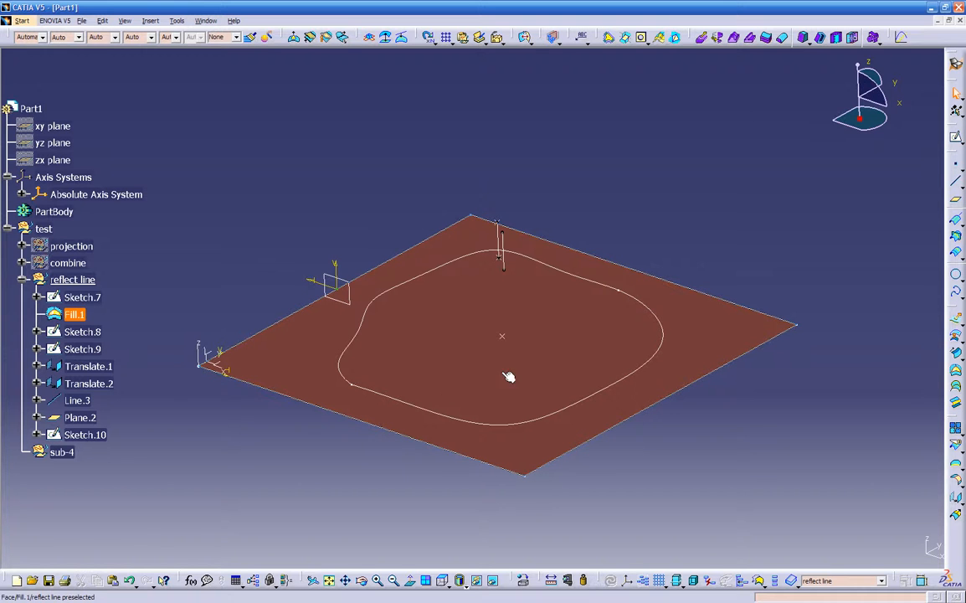
pyautogui.click(961, 169)
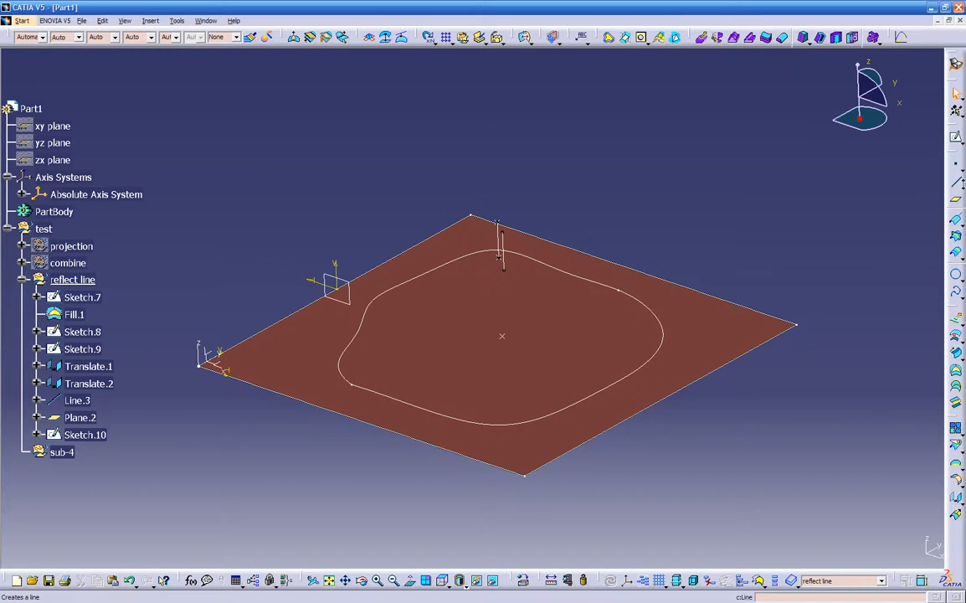
pyautogui.click(962, 188)
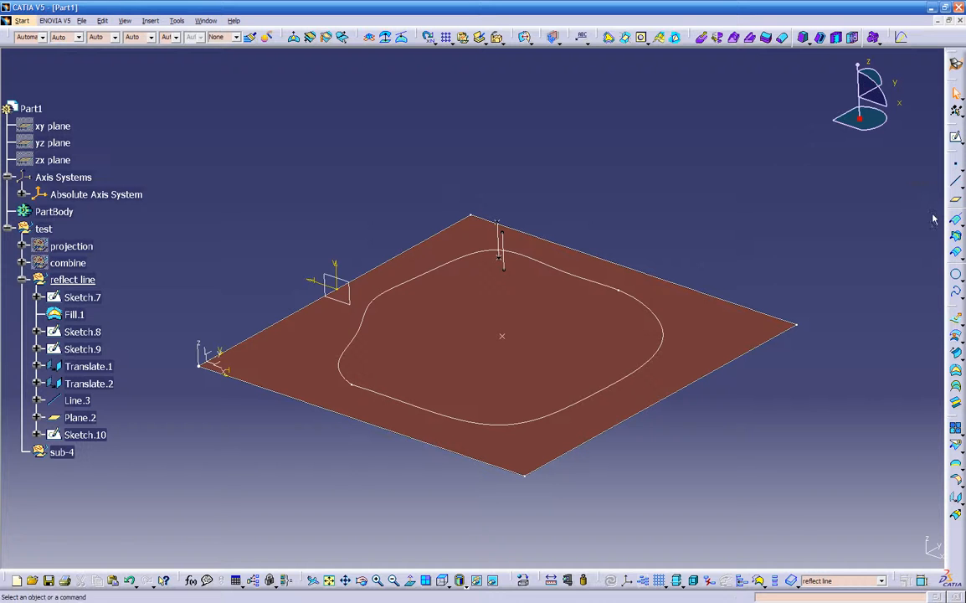
pyautogui.click(955, 287)
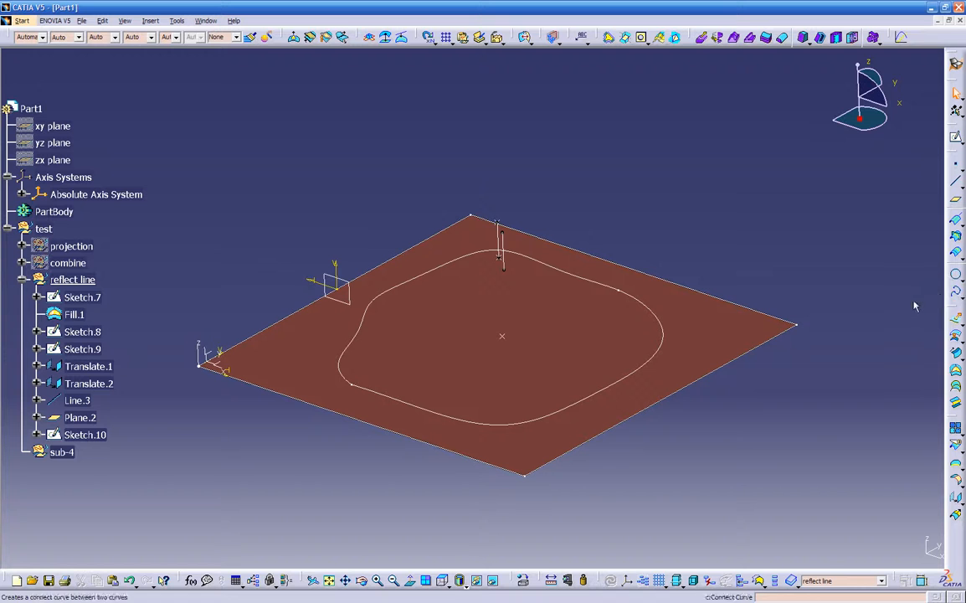
pyautogui.click(955, 292)
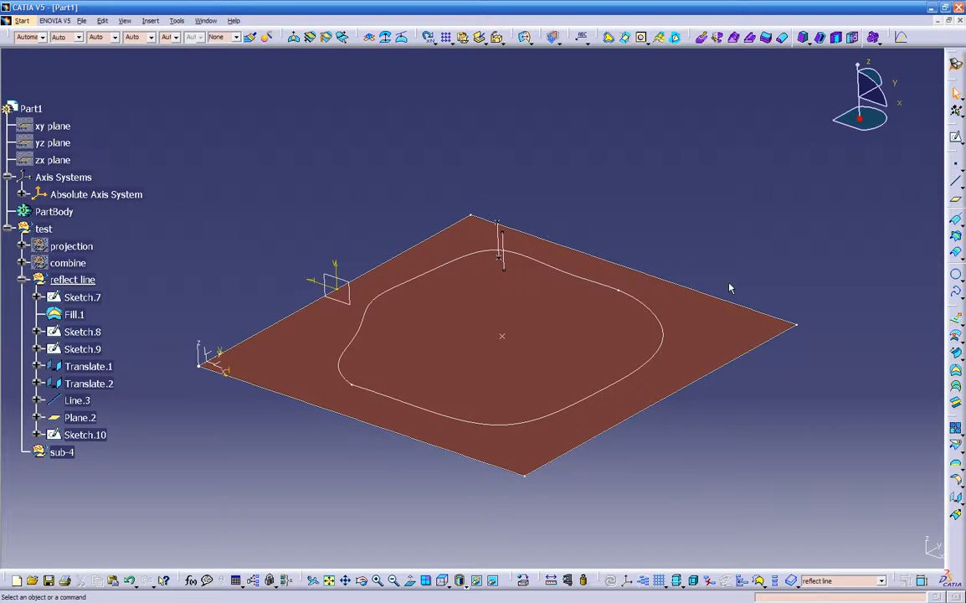
pyautogui.click(353, 289)
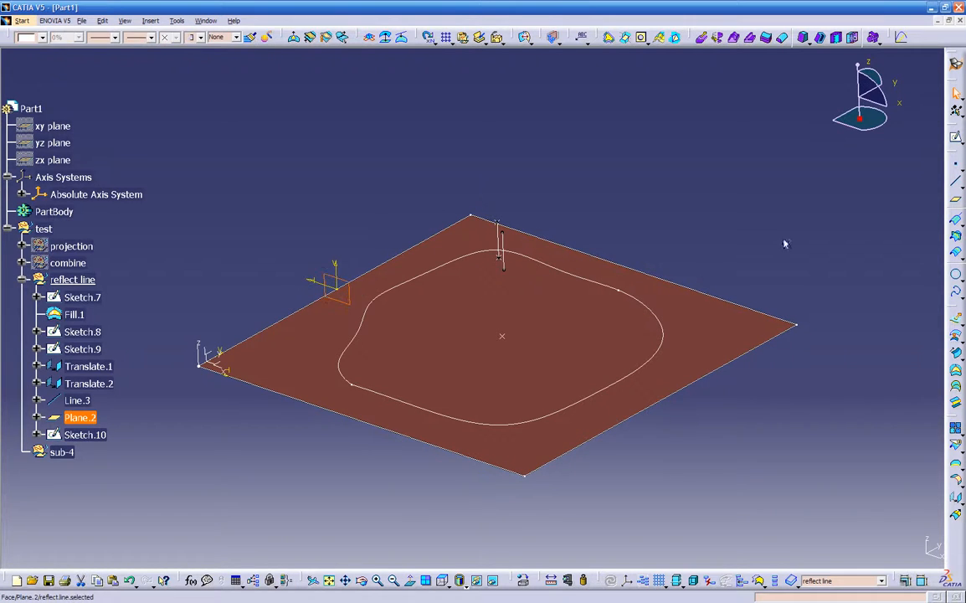
pyautogui.click(954, 138)
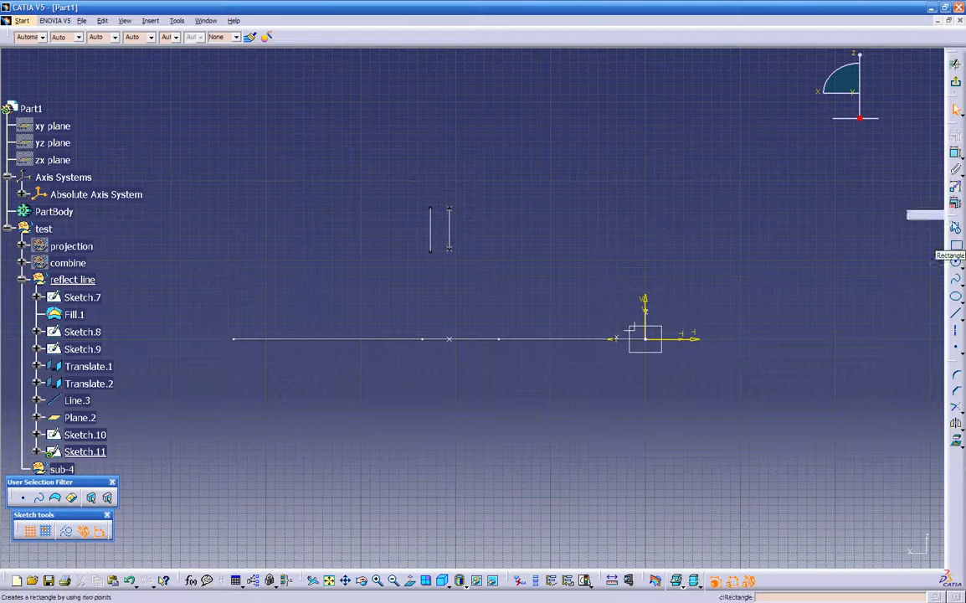
pyautogui.click(960, 267)
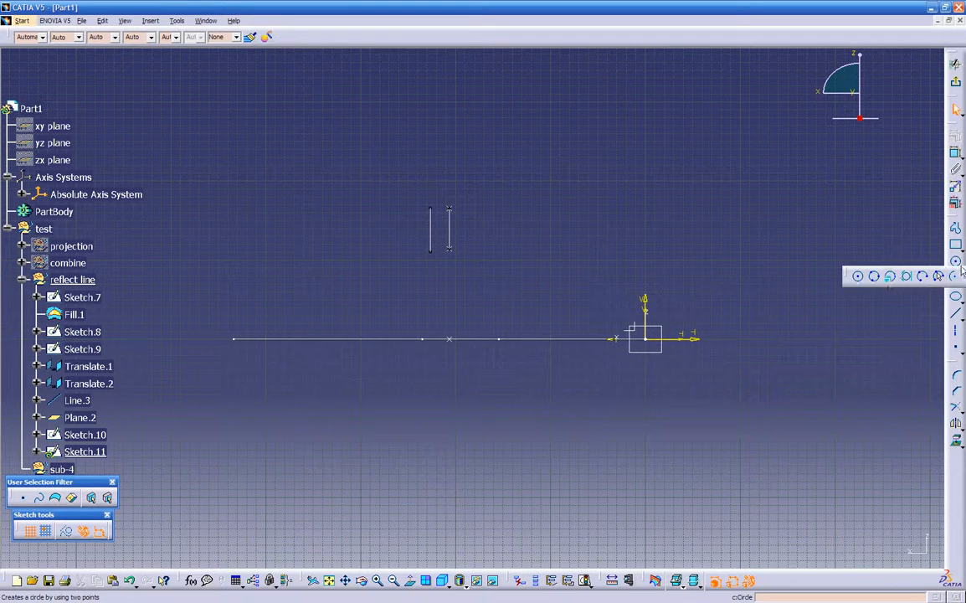
pyautogui.click(956, 83)
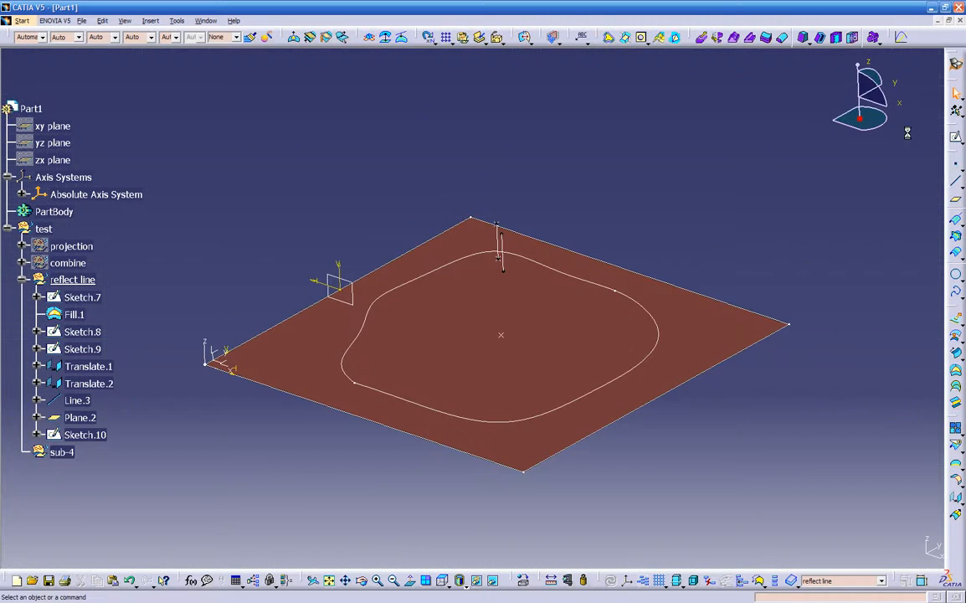
# - Hide the offset plane and the sketched vertical line beside the Point-Point line
pyautogui.moveTo(551, 453); pyautogui.dragTo(459, 461, button='middle')
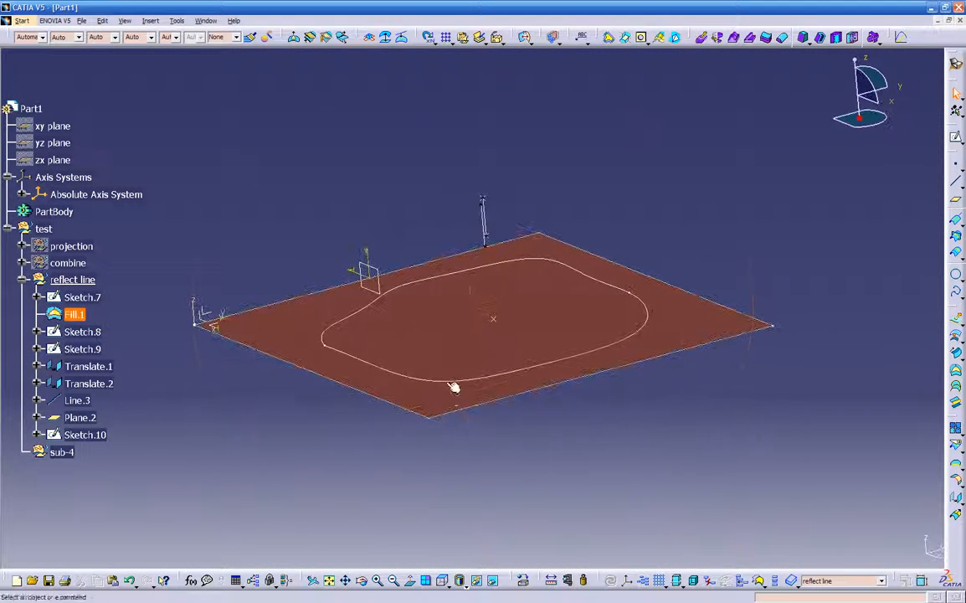
pyautogui.moveTo(438, 326); pyautogui.dragTo(577, 338, button='middle')
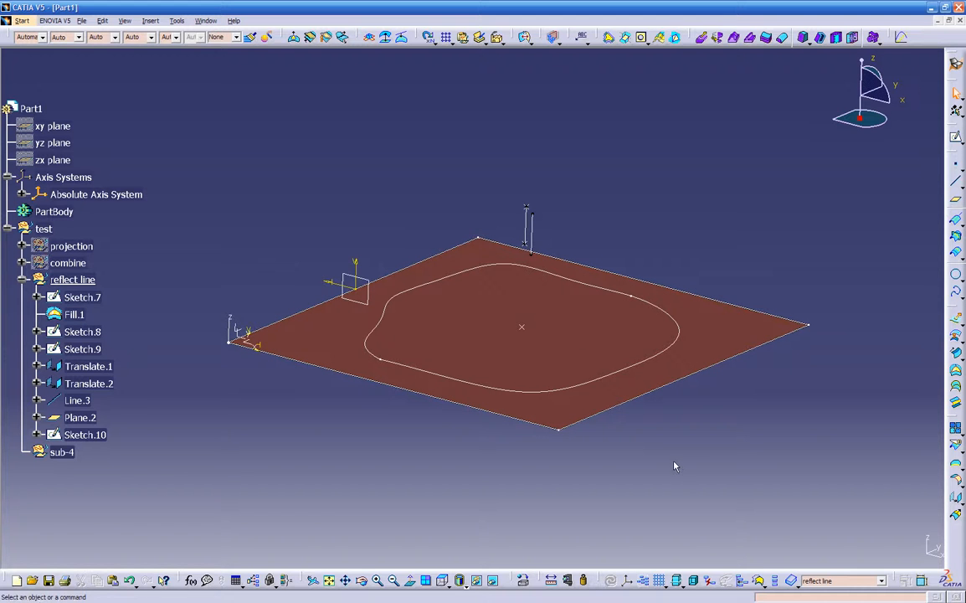
pyautogui.moveTo(446, 298)
pyautogui.mouseDown(button='middle')
pyautogui.moveTo(502, 404)
pyautogui.moveTo(440, 420)
pyautogui.moveTo(448, 387)
pyautogui.mouseUp(button='middle')
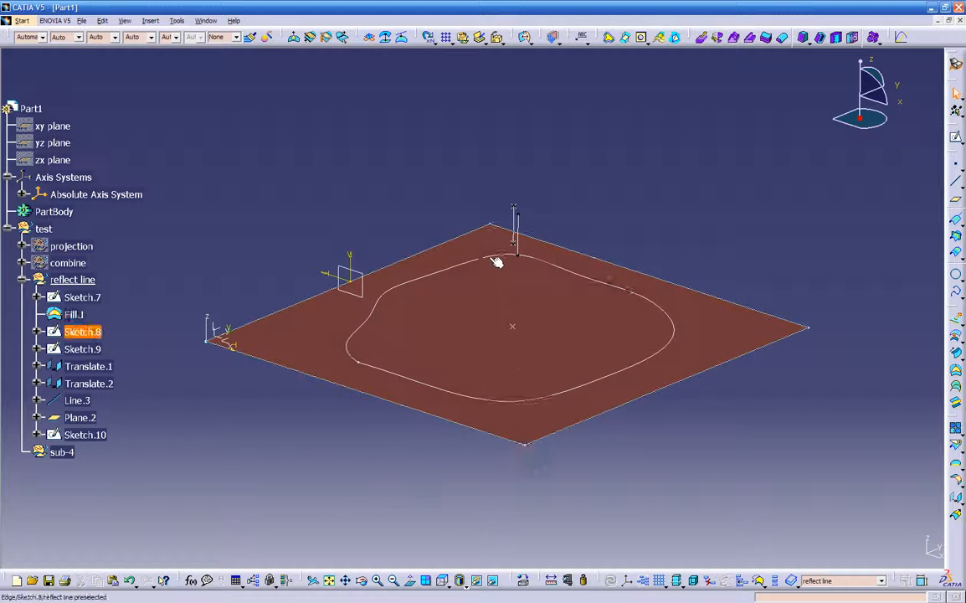
pyautogui.moveTo(520, 261); pyautogui.dragTo(561, 324, button='middle')
pyautogui.click(312, 293)
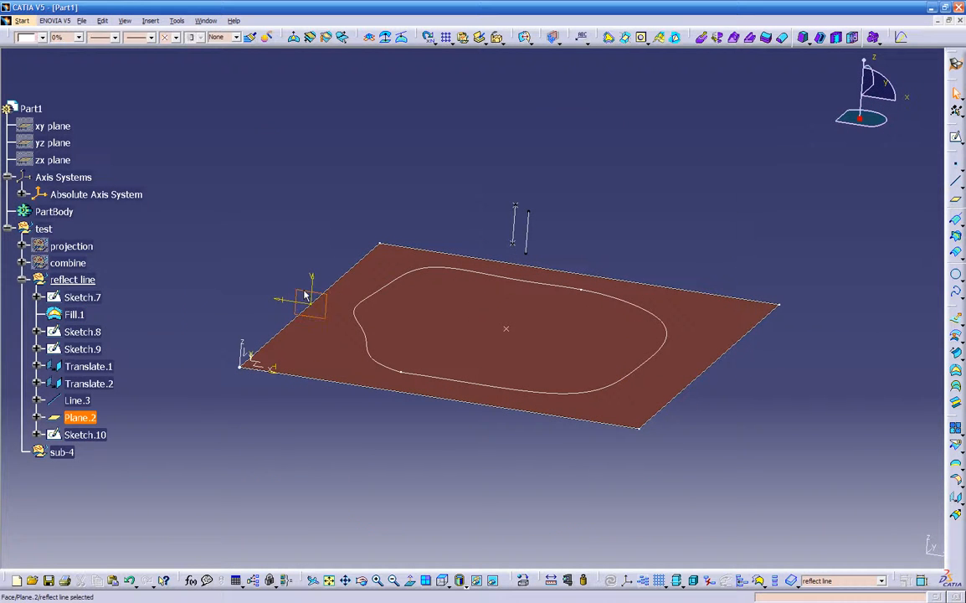
pyautogui.rightClick(307, 291)
pyautogui.click(322, 325)
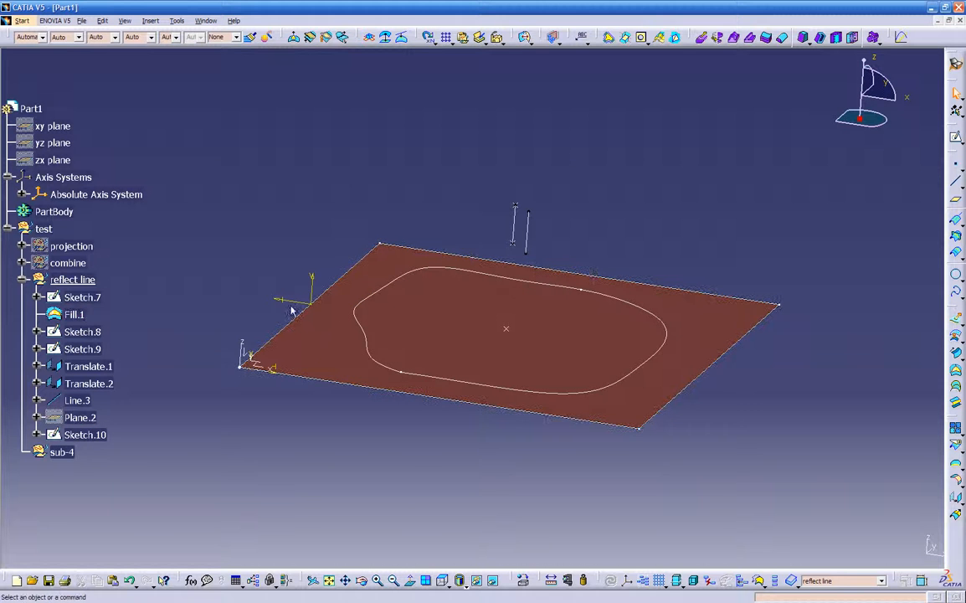
pyautogui.rightClick(90, 434)
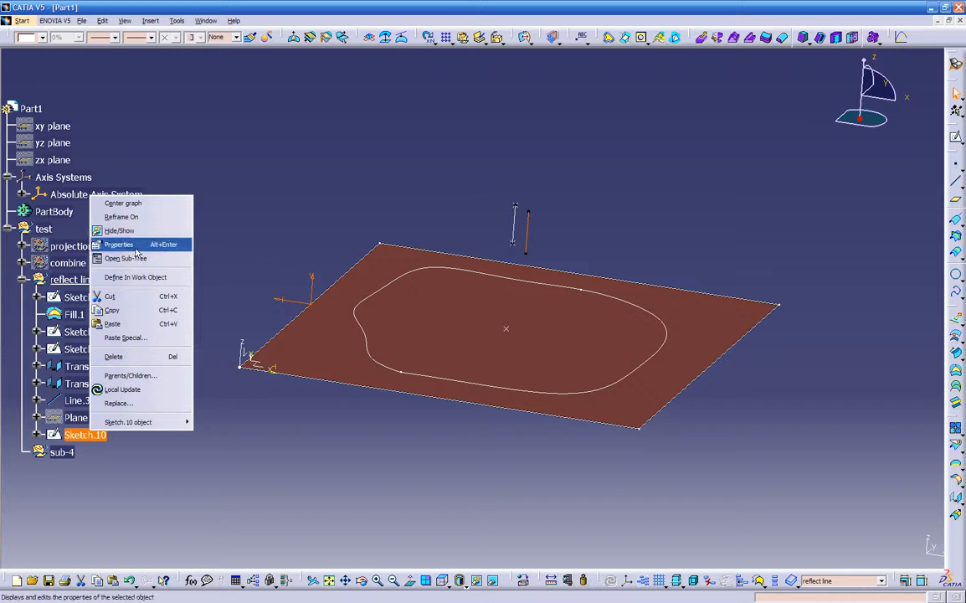
pyautogui.click(119, 231)
pyautogui.moveTo(470, 468)
pyautogui.mouseDown(button='middle')
pyautogui.moveTo(474, 457)
pyautogui.moveTo(512, 444)
pyautogui.moveTo(494, 465)
pyautogui.moveTo(481, 443)
pyautogui.mouseUp(button='middle')
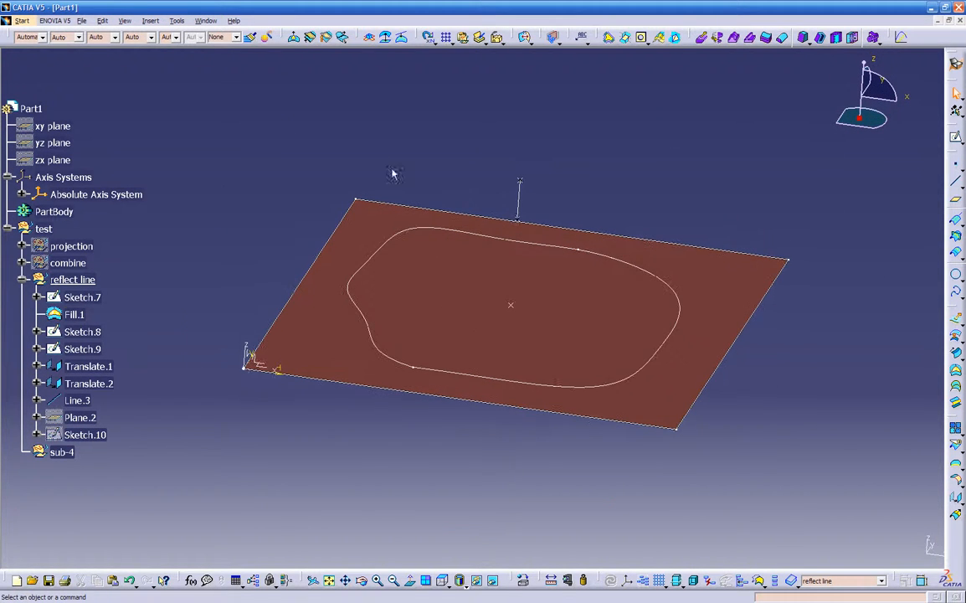
# - Start a Bump deformation of the fill surface, with the closed spline as limit curve and the upper translated point as deformation center
pyautogui.click(294, 39)
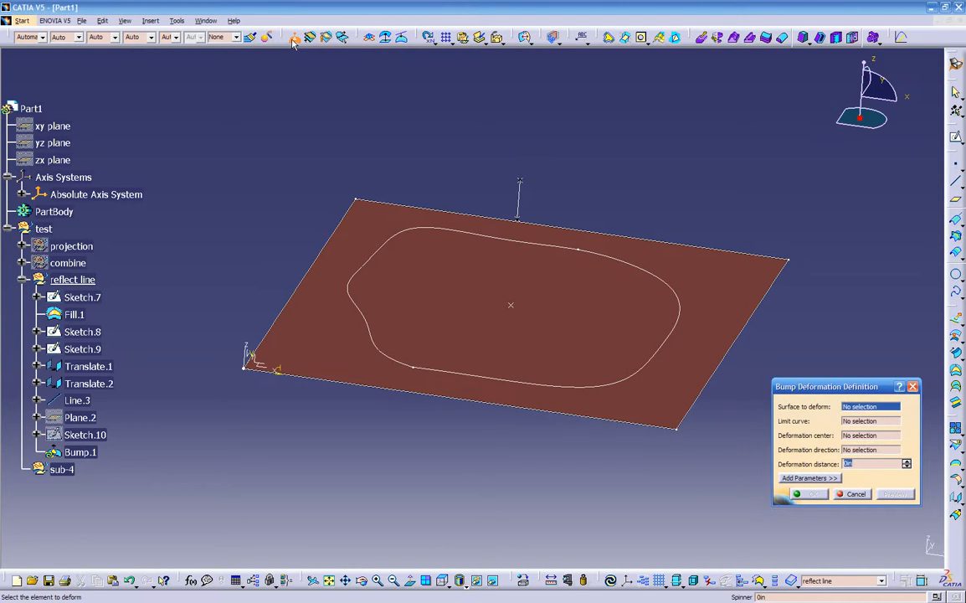
pyautogui.moveTo(417, 248); pyautogui.dragTo(391, 295, button='middle')
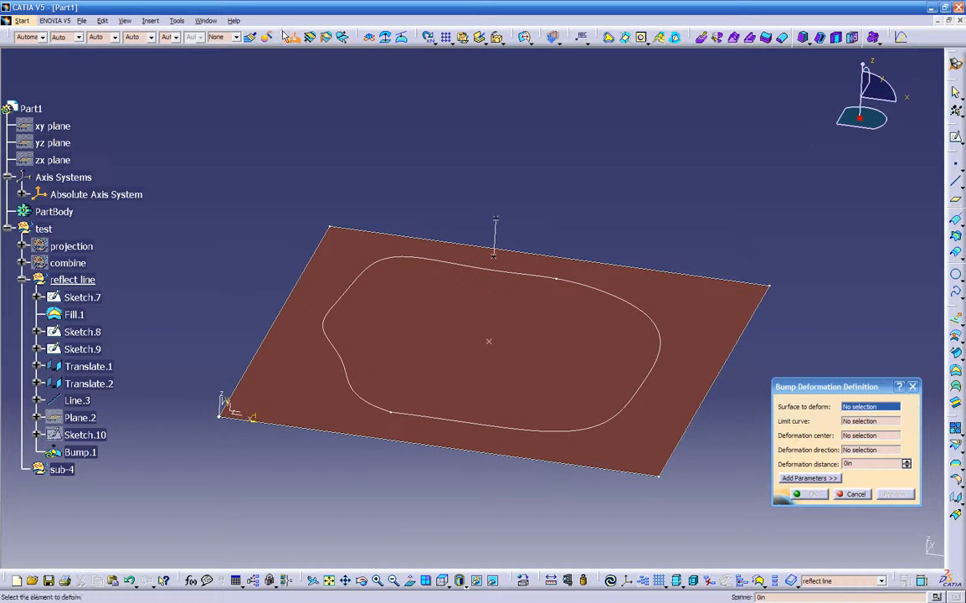
pyautogui.rightClick(286, 38)
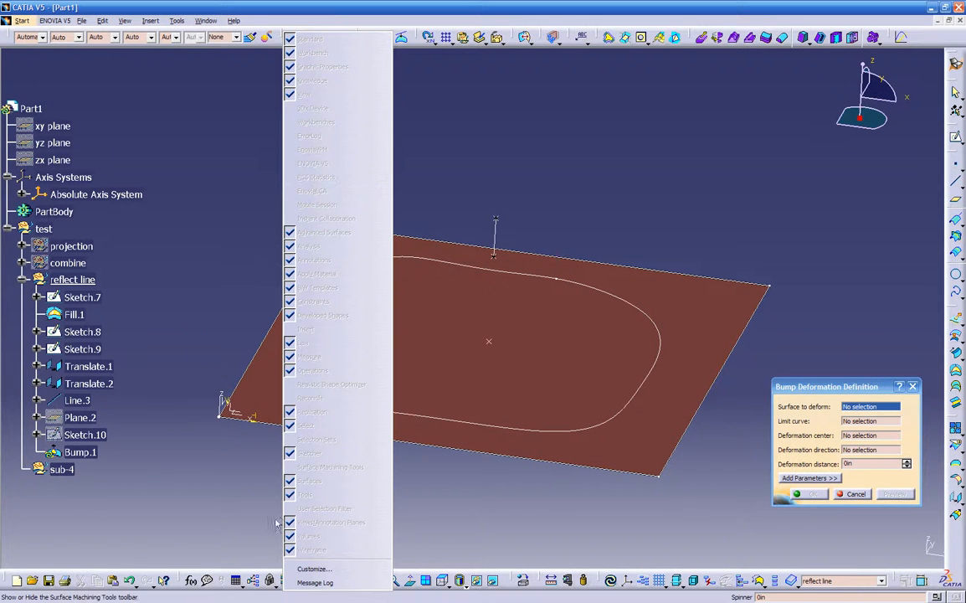
pyautogui.click(301, 307)
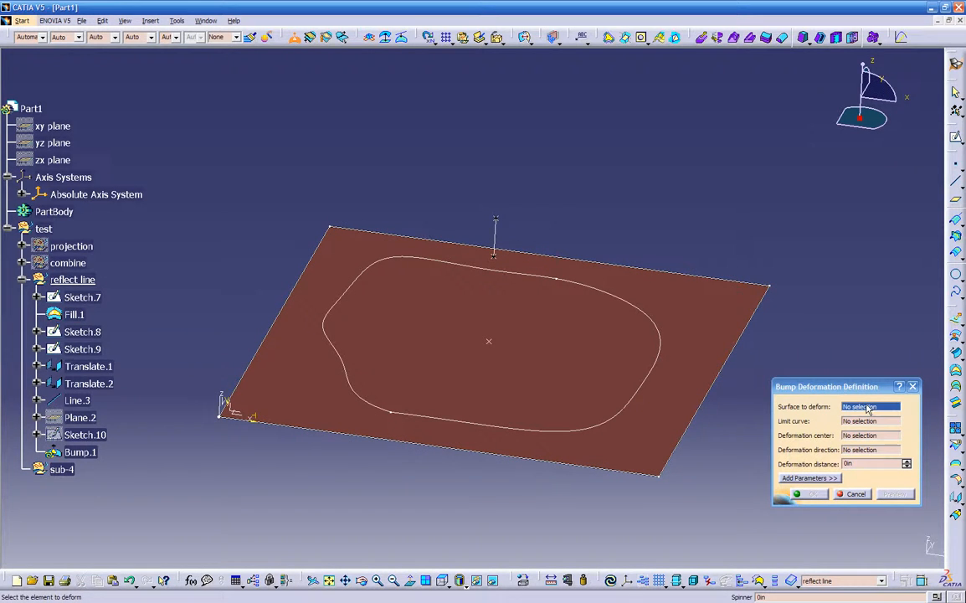
pyautogui.click(684, 369)
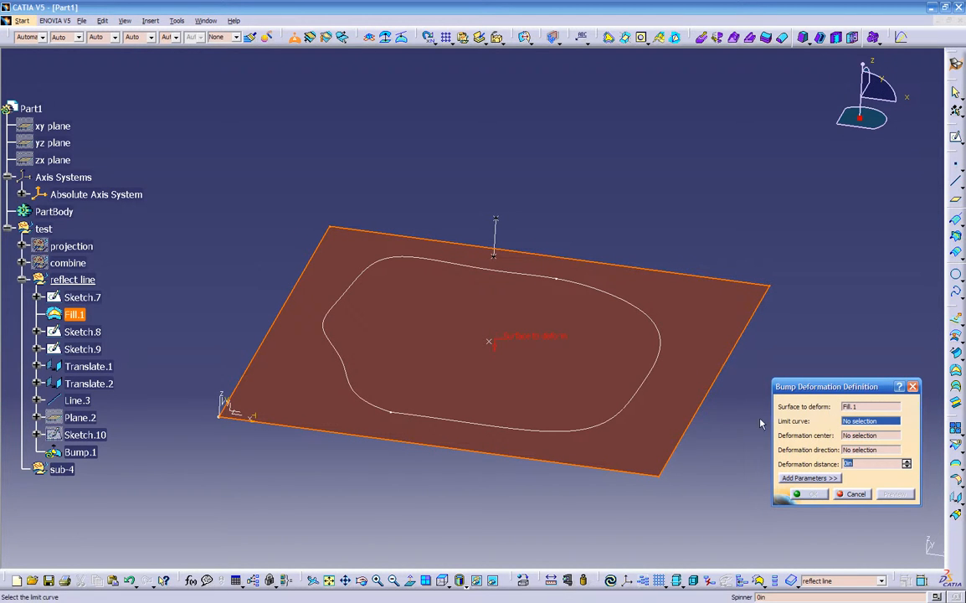
pyautogui.click(649, 391)
pyautogui.moveTo(557, 471); pyautogui.dragTo(514, 419, button='middle')
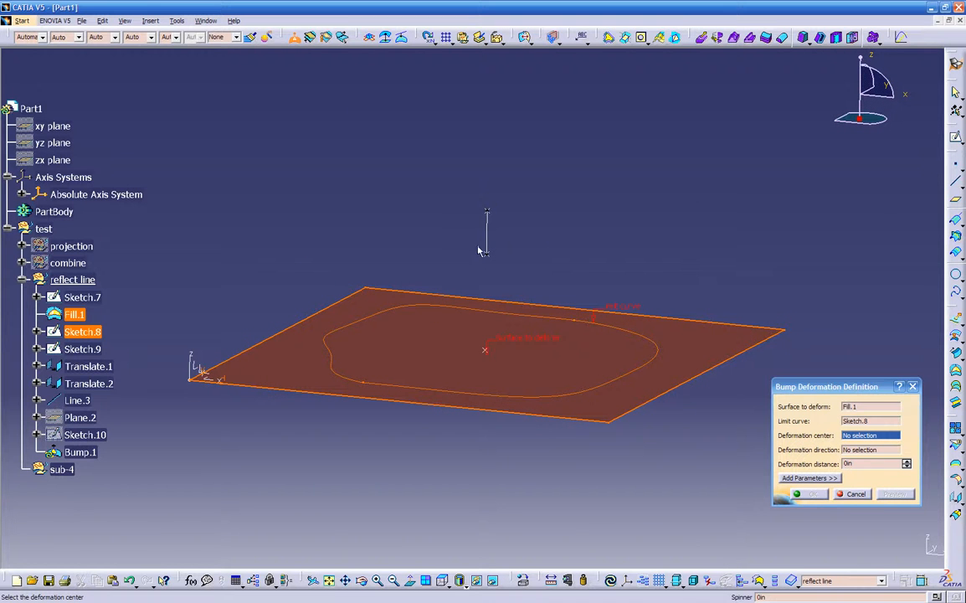
pyautogui.click(490, 216)
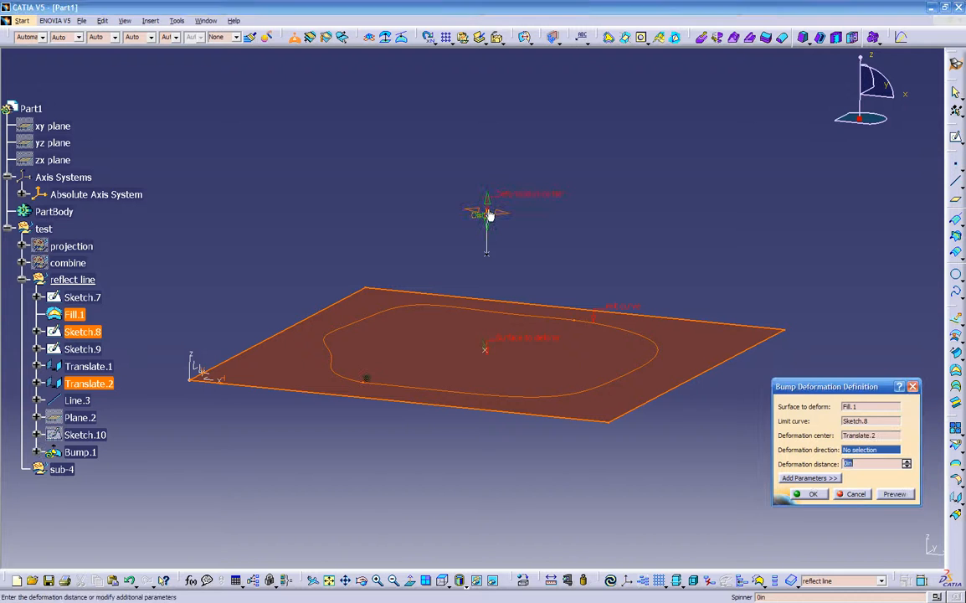
# - Set the deformation distance to 2 in, expand the additional bump parameters without changing them, and create the bump
pyautogui.moveTo(532, 351); pyautogui.dragTo(482, 364, button='middle')
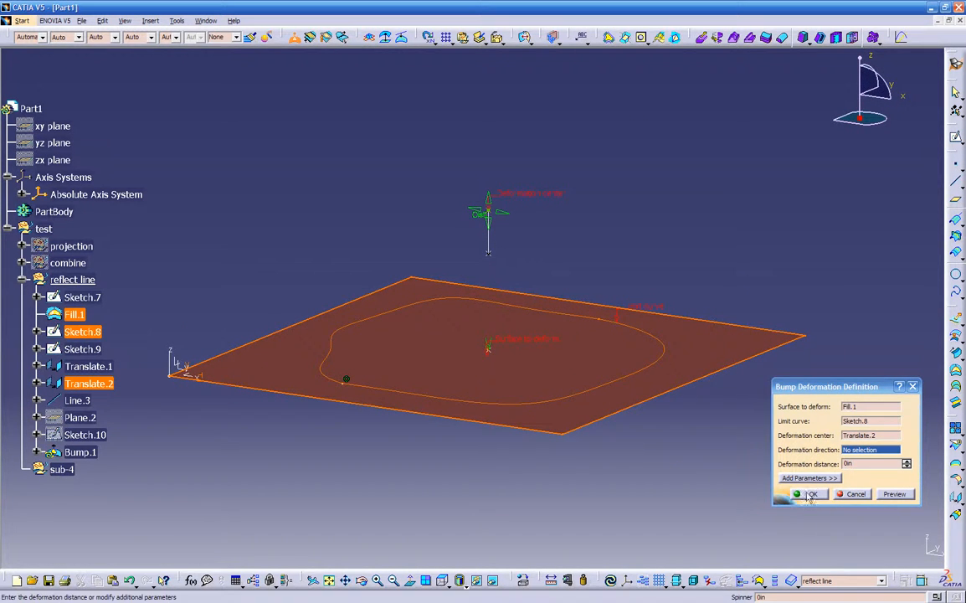
pyautogui.click(884, 463)
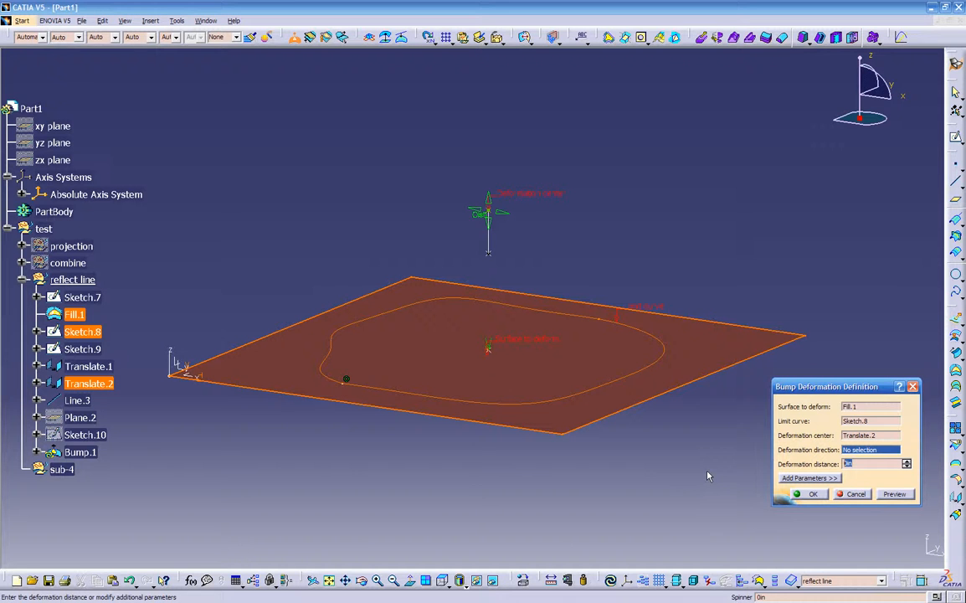
pyautogui.write('2')
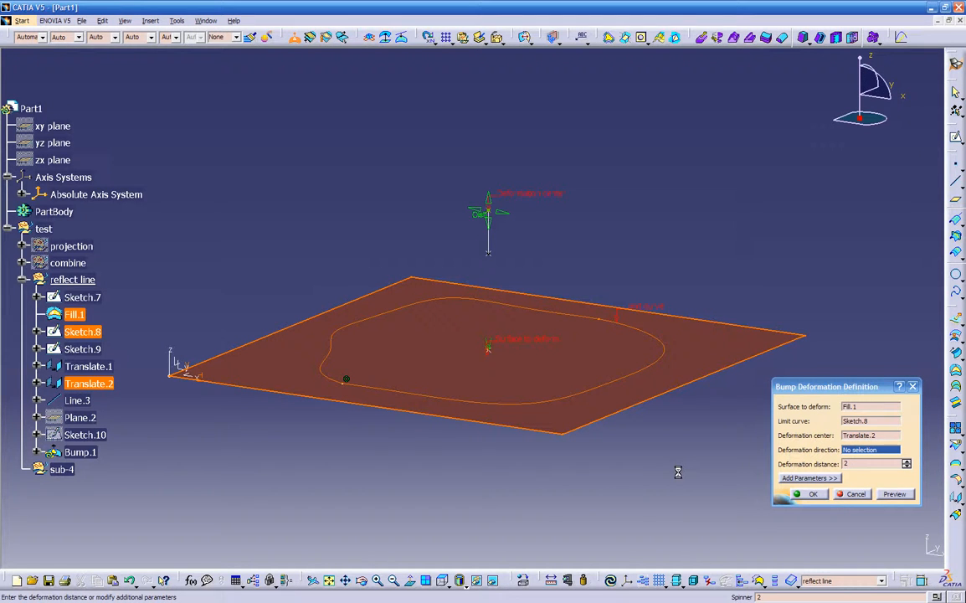
pyautogui.moveTo(532, 428); pyautogui.dragTo(540, 453, button='middle')
pyautogui.click(809, 479)
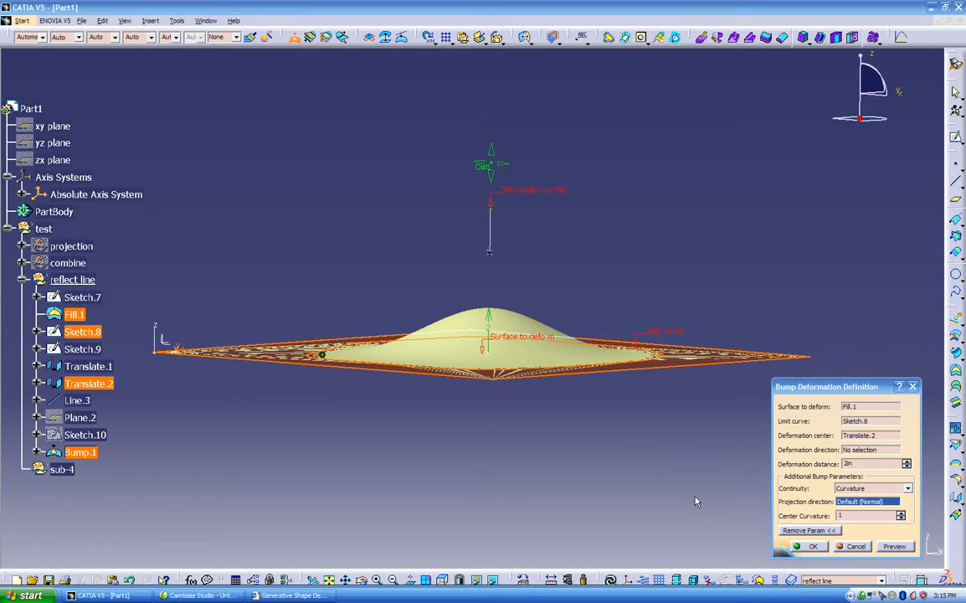
pyautogui.click(811, 547)
# - Color the flat outer face of the bump surface, outside the closed spline, dark red
pyautogui.moveTo(779, 302); pyautogui.dragTo(294, 250, button='middle')
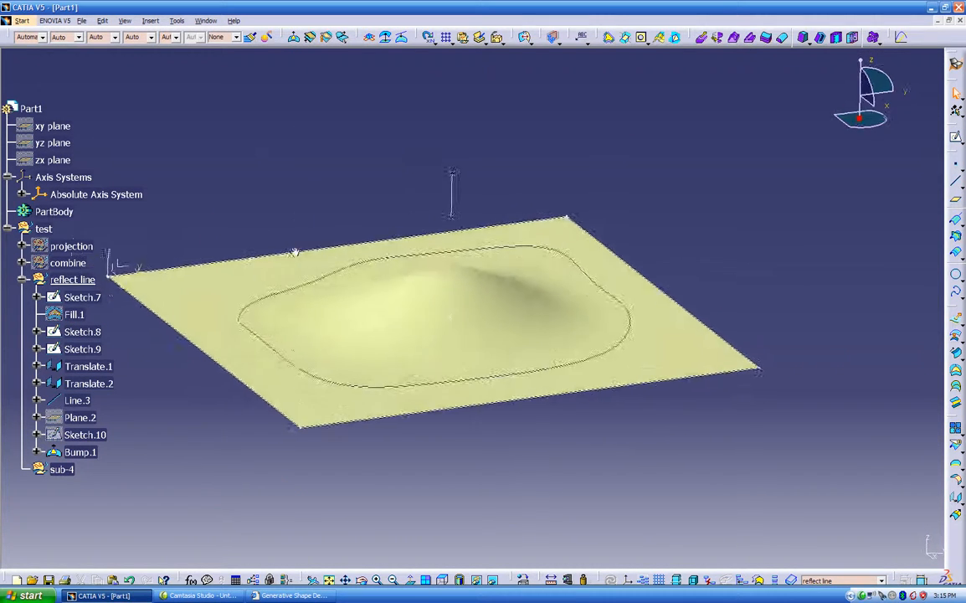
pyautogui.click(88, 383)
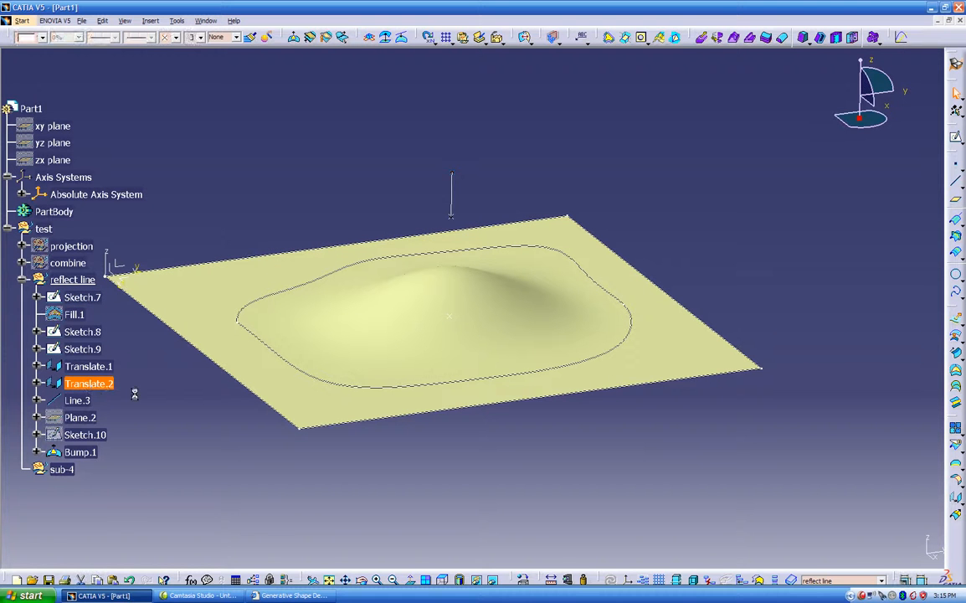
pyautogui.moveTo(172, 404); pyautogui.dragTo(232, 365, button='middle')
pyautogui.click(229, 326)
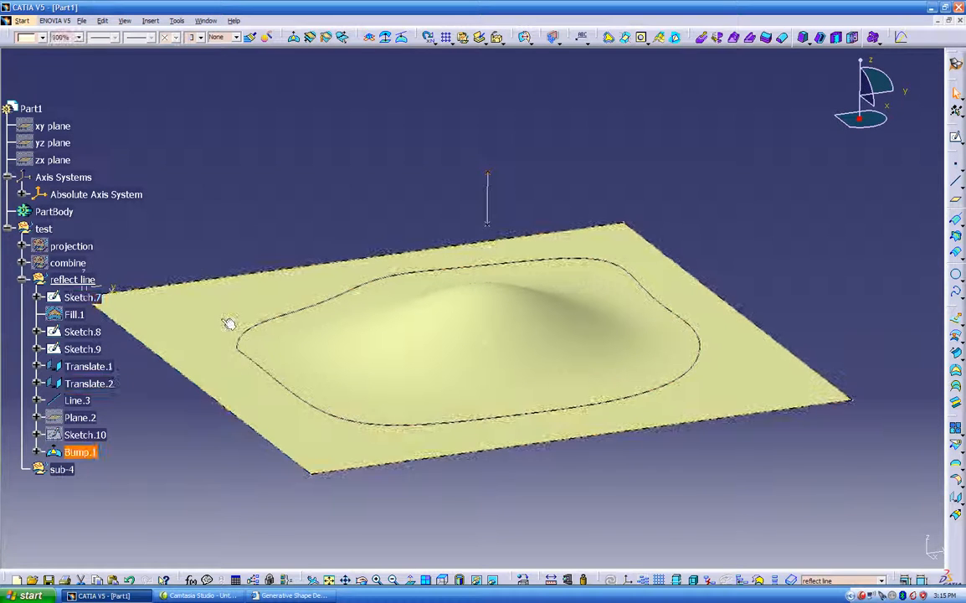
pyautogui.click(32, 37)
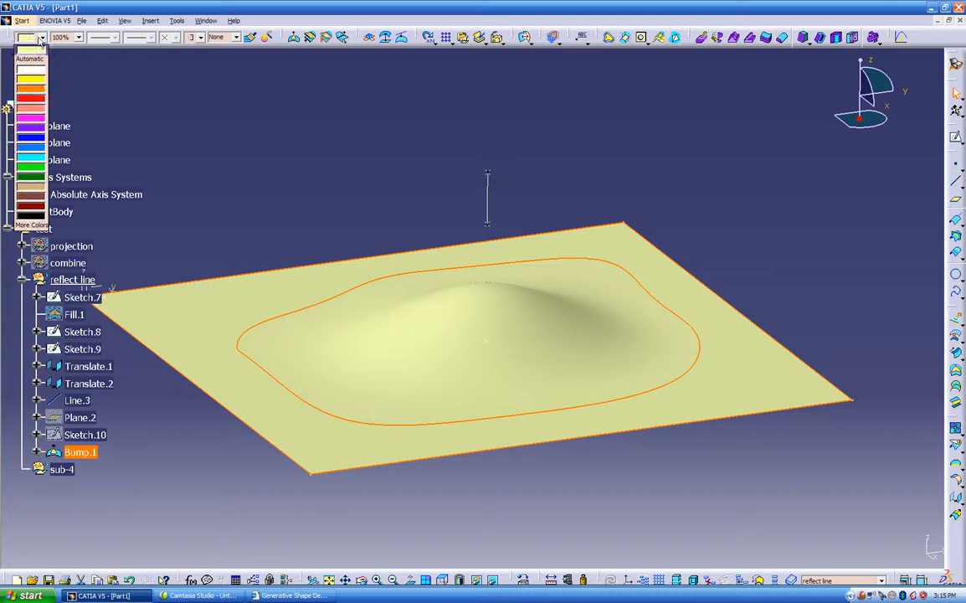
pyautogui.click(30, 207)
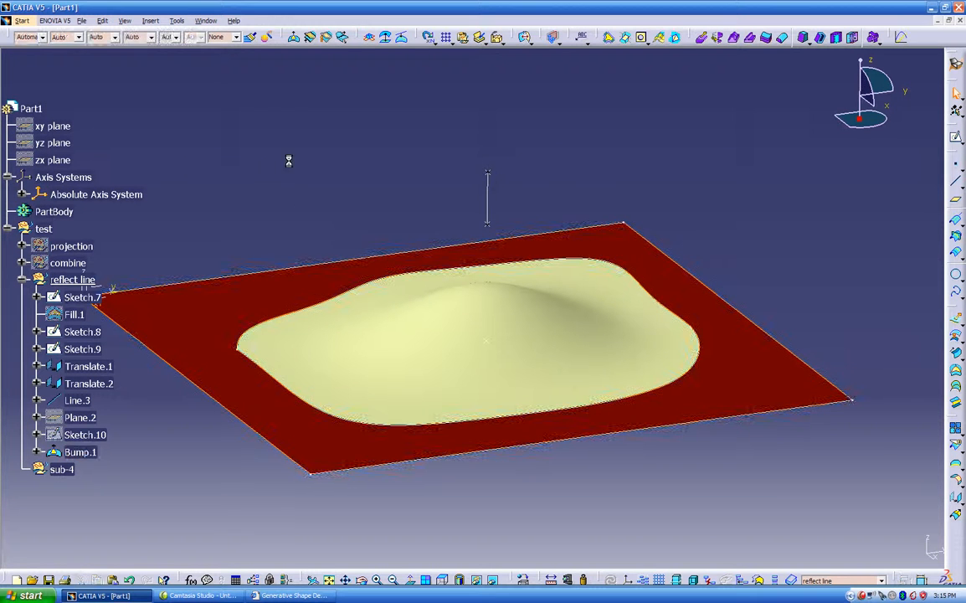
# - Color the raised inner face of the bump surface, inside the closed spline, green
pyautogui.moveTo(344, 308); pyautogui.dragTo(516, 346, button='middle')
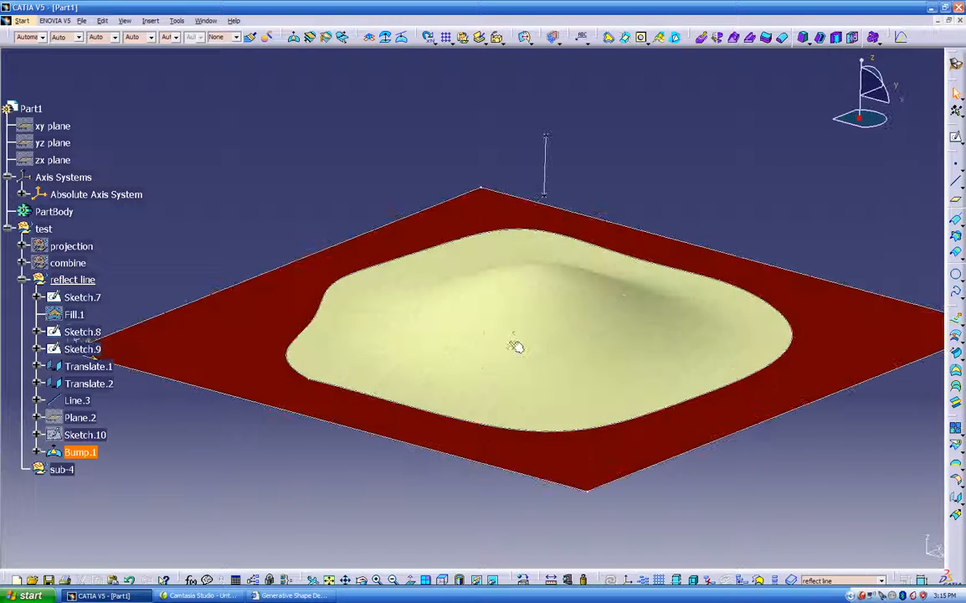
pyautogui.click(88, 454)
pyautogui.click(385, 334)
pyautogui.click(42, 37)
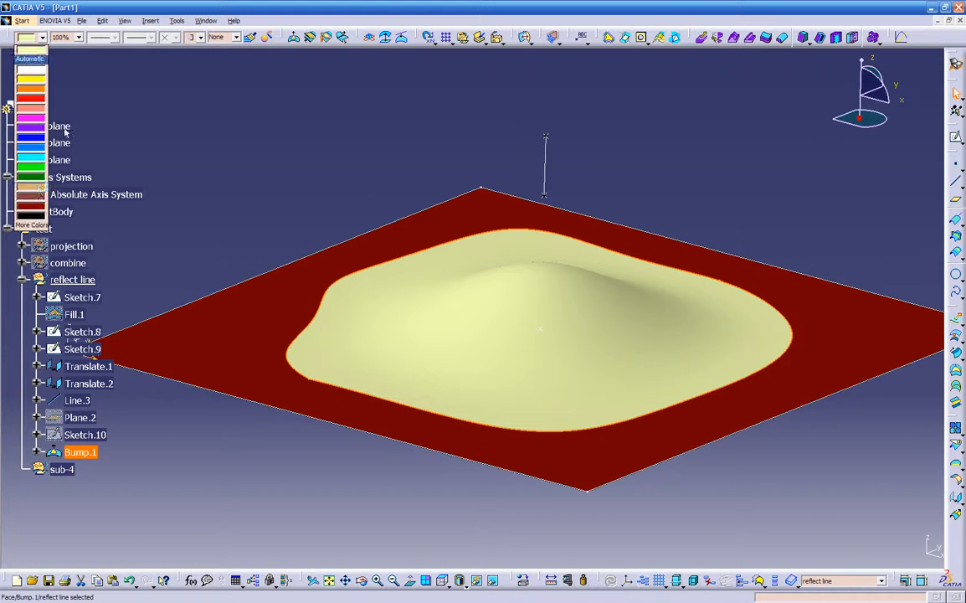
pyautogui.click(30, 167)
# - Hide the bump surface and show it again
pyautogui.moveTo(358, 457); pyautogui.dragTo(468, 343, button='middle')
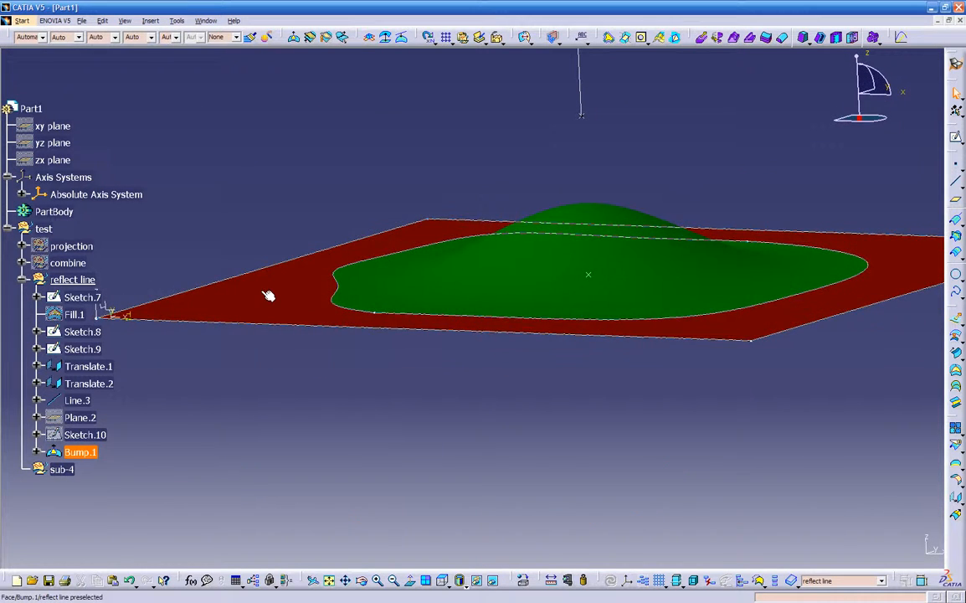
pyautogui.moveTo(262, 289); pyautogui.dragTo(375, 362, button='middle')
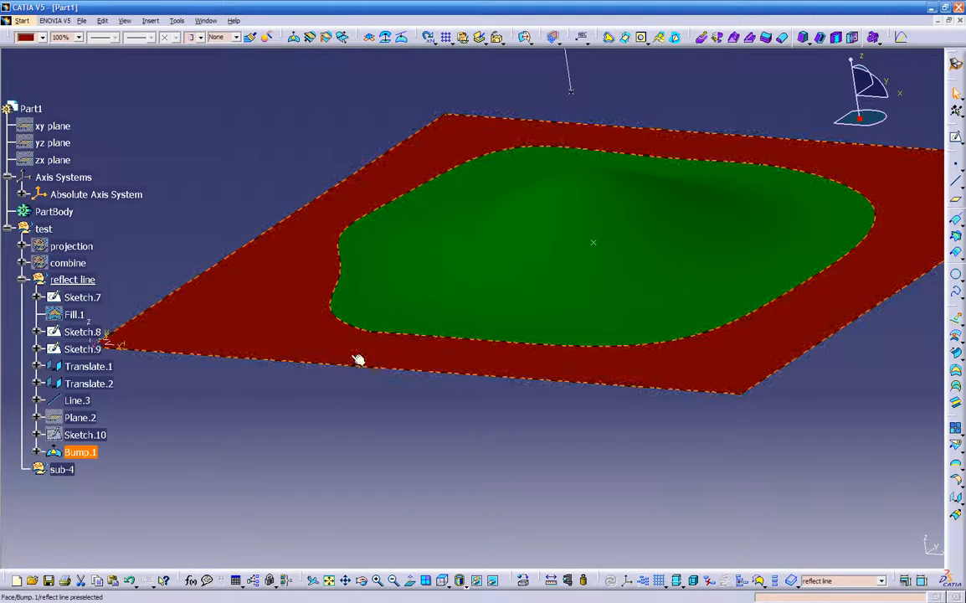
pyautogui.rightClick(80, 452)
pyautogui.click(114, 251)
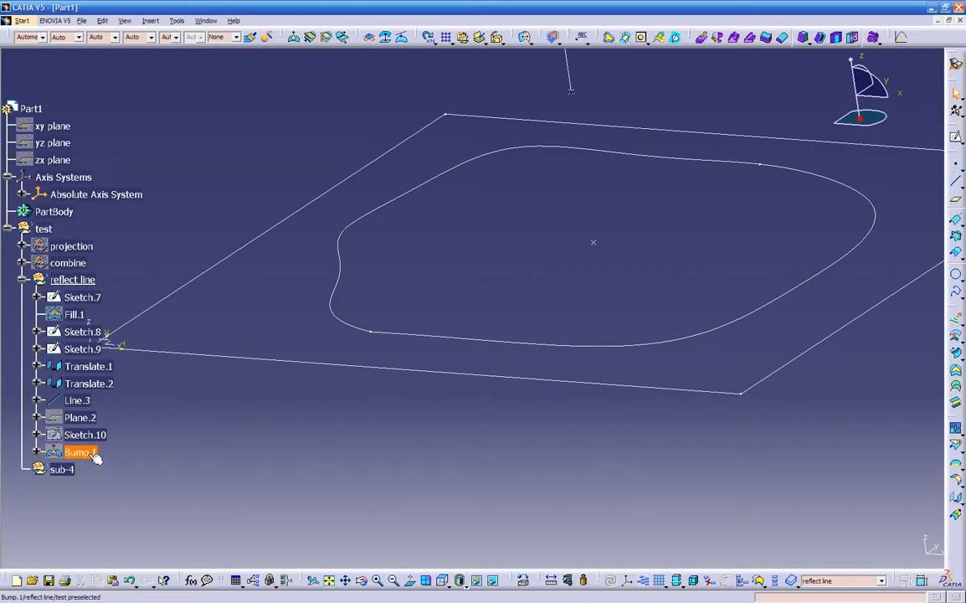
pyautogui.rightClick(94, 457)
pyautogui.click(114, 253)
# - Set the bump surface's deformation distance to 4 in, show its additional parameters without changing them, and apply the edit
pyautogui.moveTo(432, 456); pyautogui.dragTo(405, 464, button='middle')
pyautogui.doubleClick(462, 223)
pyautogui.moveTo(483, 276); pyautogui.dragTo(545, 251, button='middle')
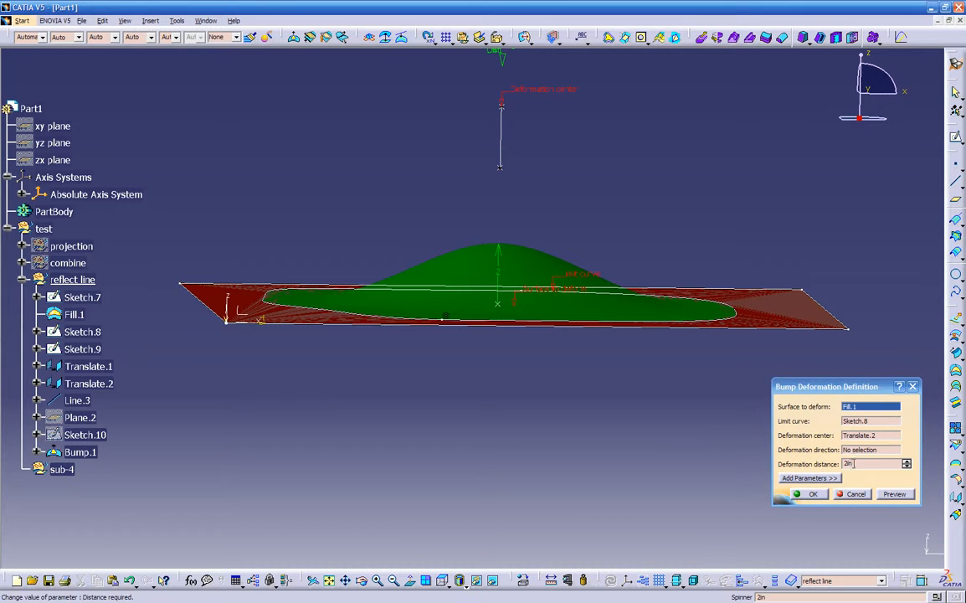
pyautogui.click(851, 463)
pyautogui.write('4')
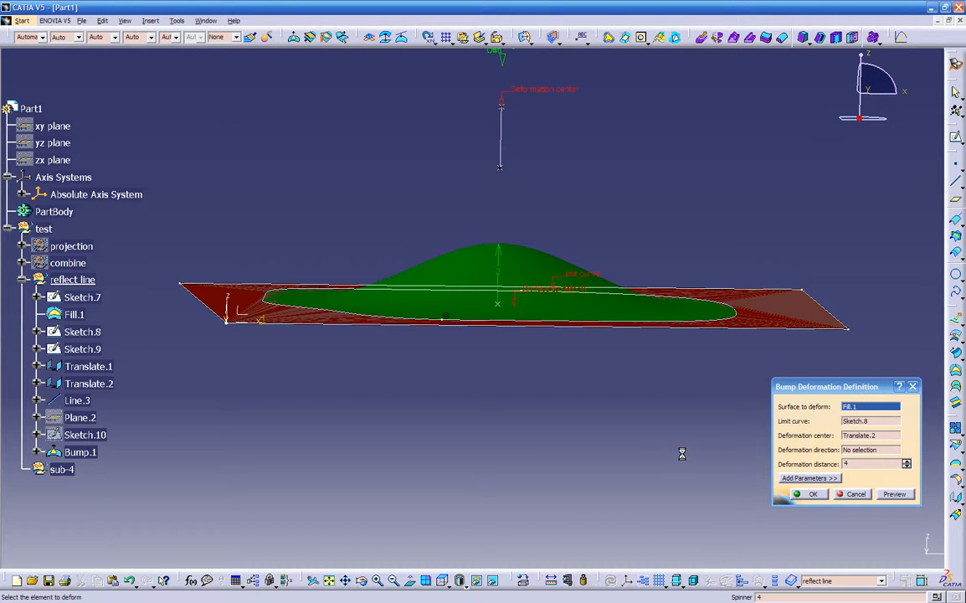
pyautogui.moveTo(614, 406); pyautogui.dragTo(593, 375, button='middle')
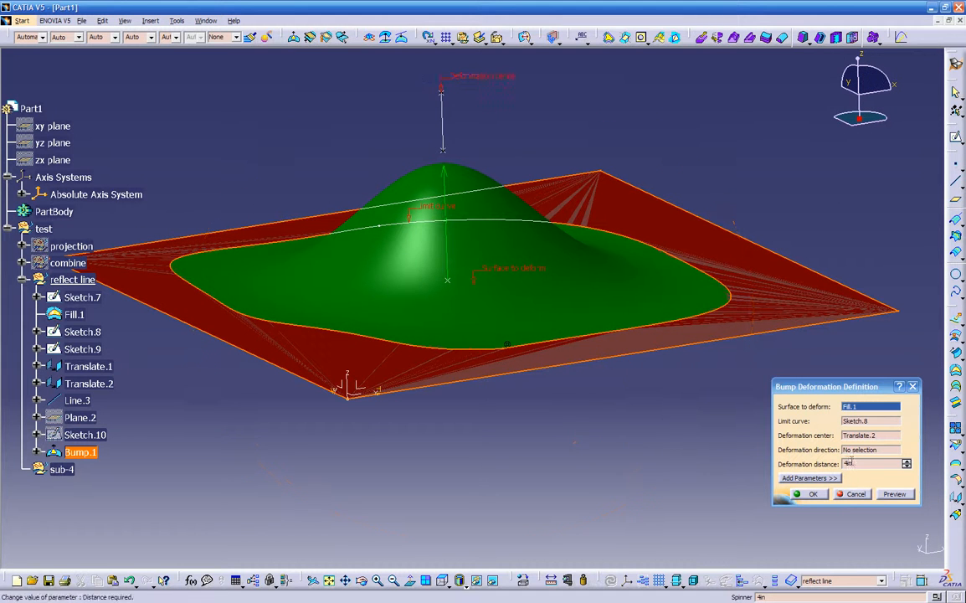
pyautogui.click(808, 478)
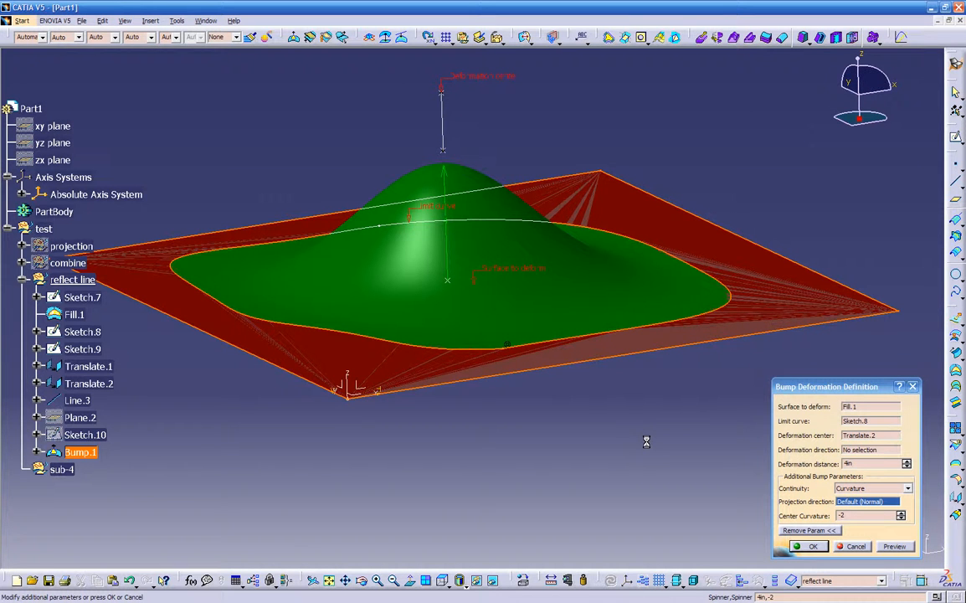
pyautogui.moveTo(382, 257); pyautogui.dragTo(453, 339, button='middle')
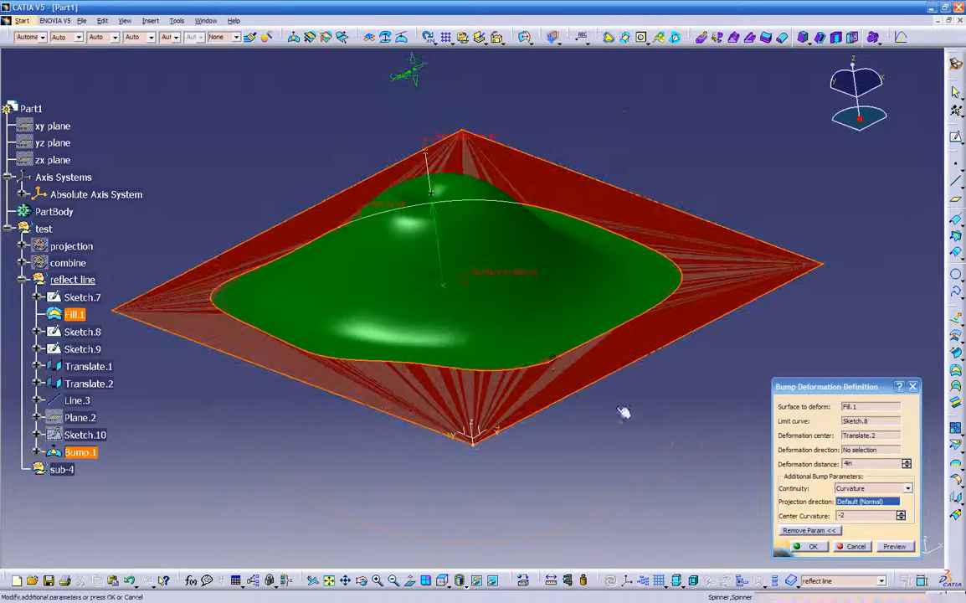
pyautogui.click(805, 545)
pyautogui.moveTo(577, 389); pyautogui.dragTo(623, 319, button='middle')
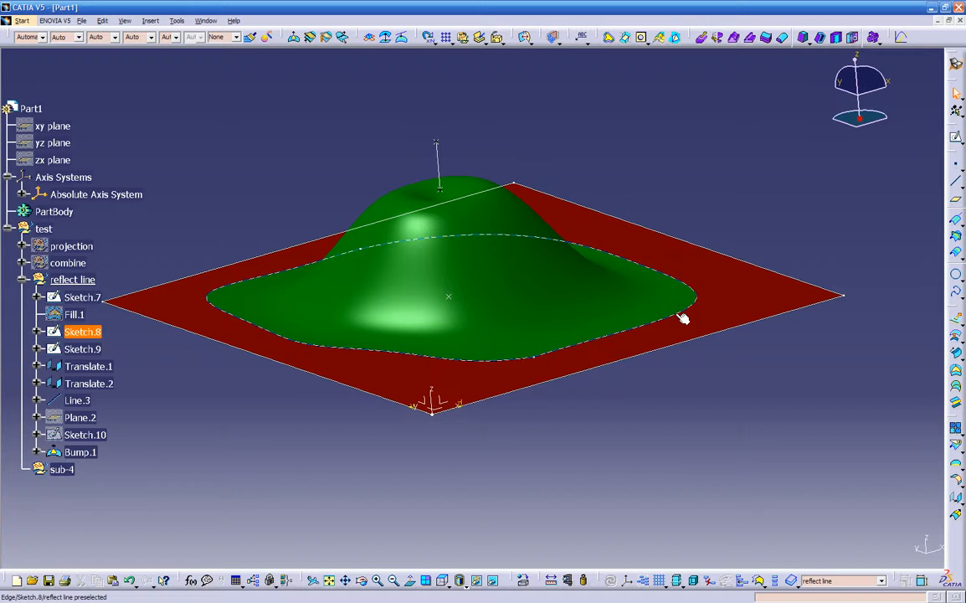
# - Start a cylindrical reflect line with the bump surface as support and the vertical line as direction
pyautogui.click(957, 224)
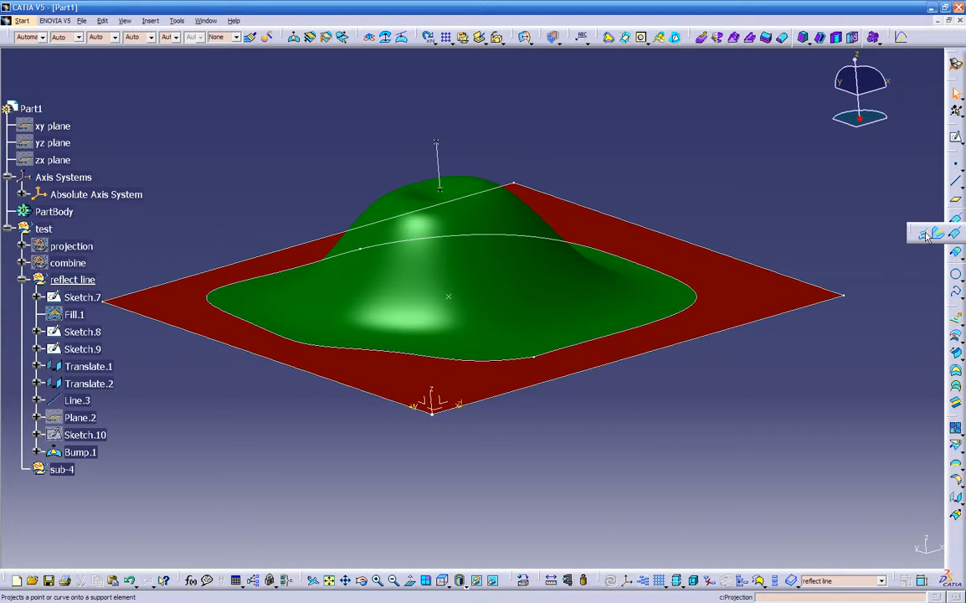
pyautogui.click(925, 236)
pyautogui.click(859, 551)
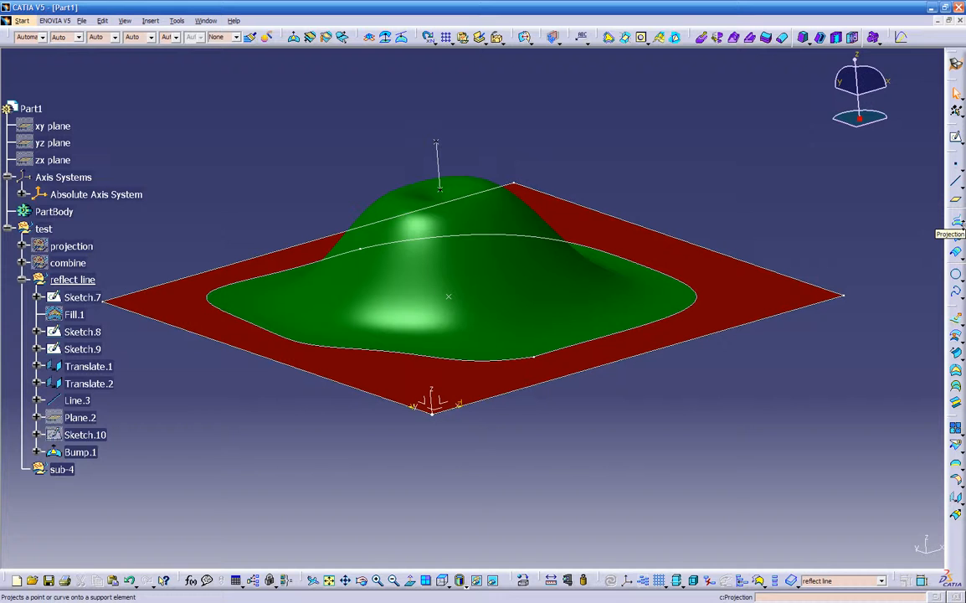
pyautogui.click(959, 235)
pyautogui.click(958, 237)
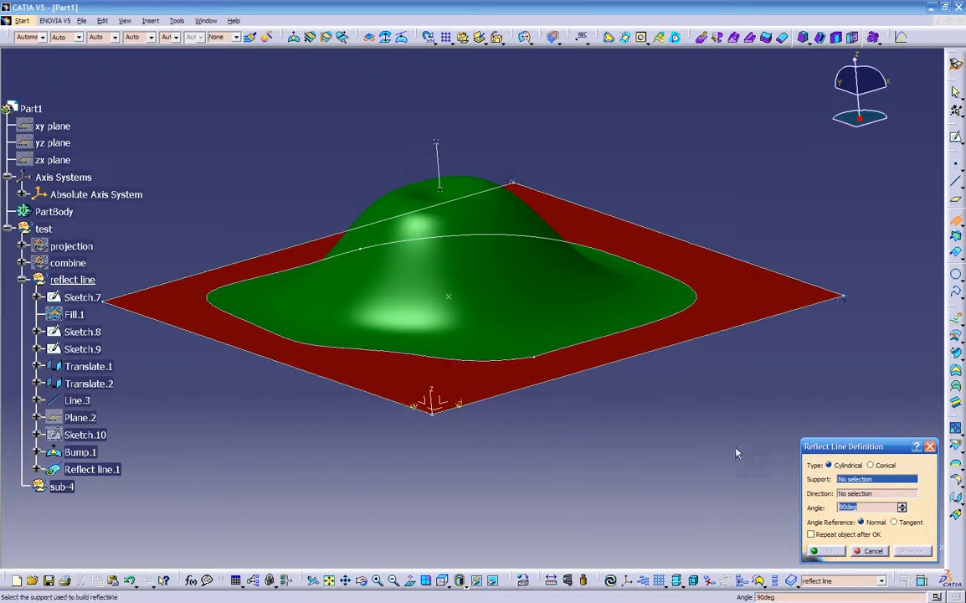
pyautogui.click(74, 452)
pyautogui.moveTo(308, 446); pyautogui.dragTo(335, 422, button='middle')
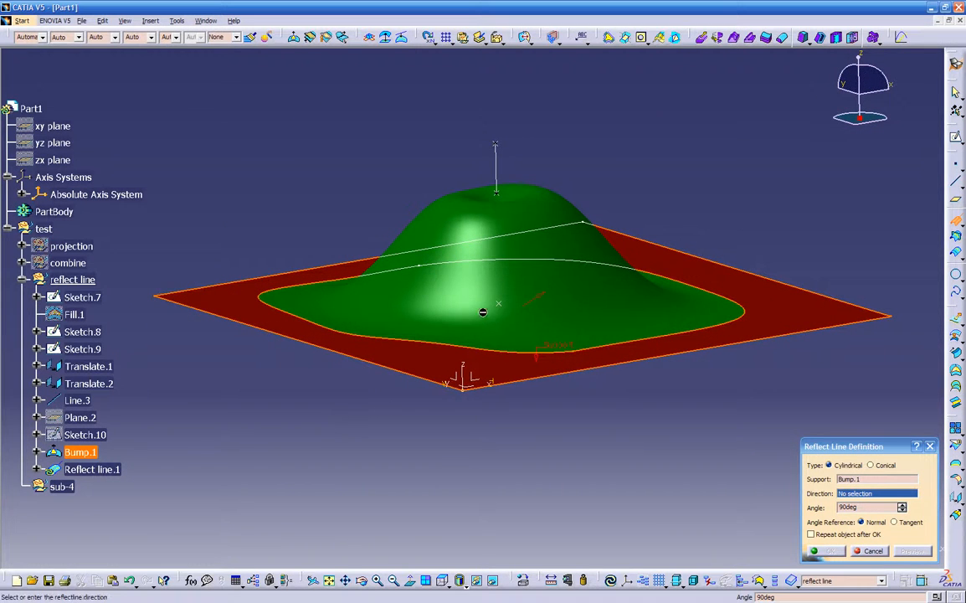
pyautogui.moveTo(536, 424); pyautogui.dragTo(533, 449, button='middle')
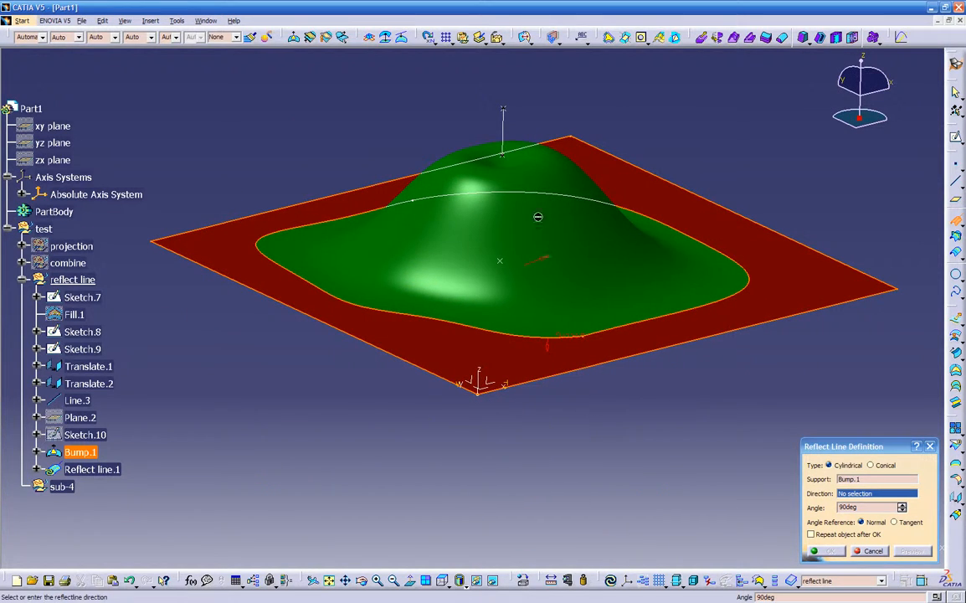
pyautogui.click(506, 134)
pyautogui.moveTo(379, 405); pyautogui.dragTo(450, 431, button='middle')
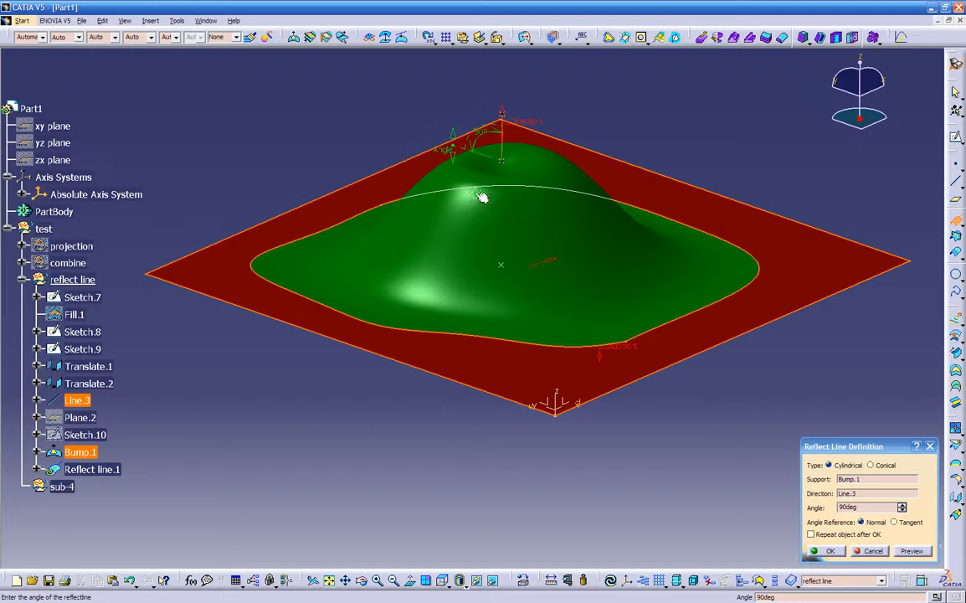
# - Try reflect line angles of 20, 60 and 0 degrees, measured from the normal
pyautogui.moveTo(451, 151); pyautogui.dragTo(451, 146)
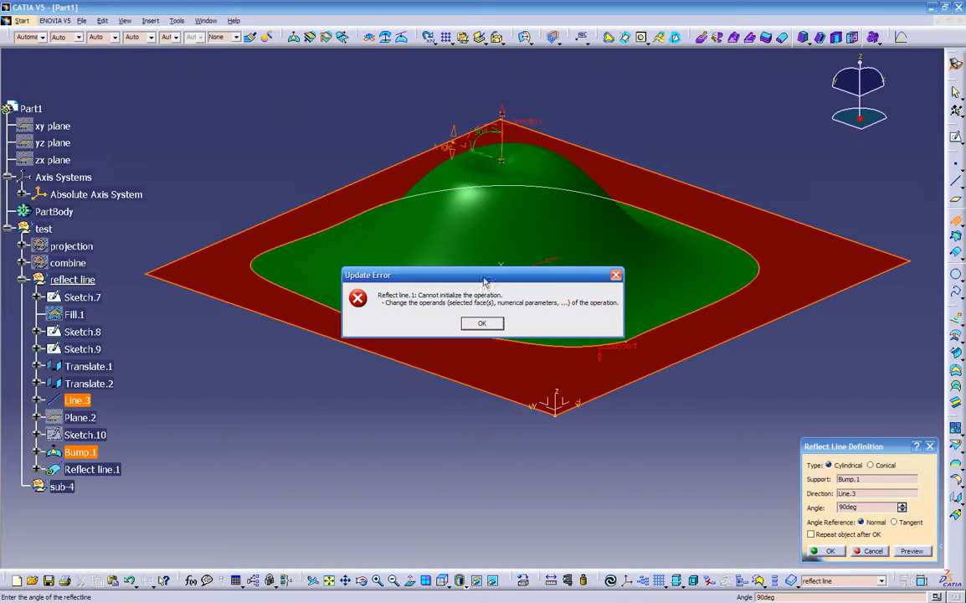
pyautogui.click(474, 327)
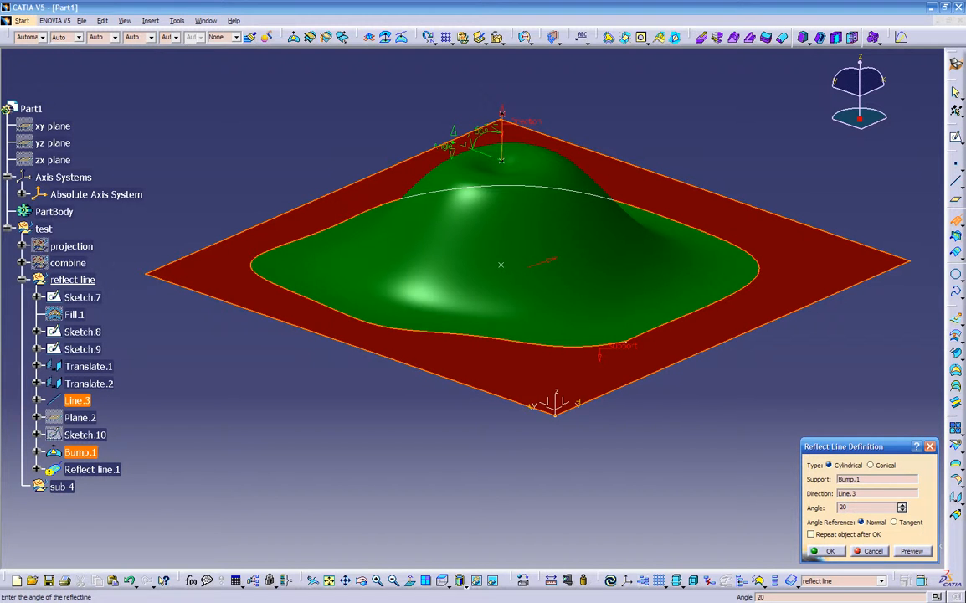
pyautogui.press('Return')
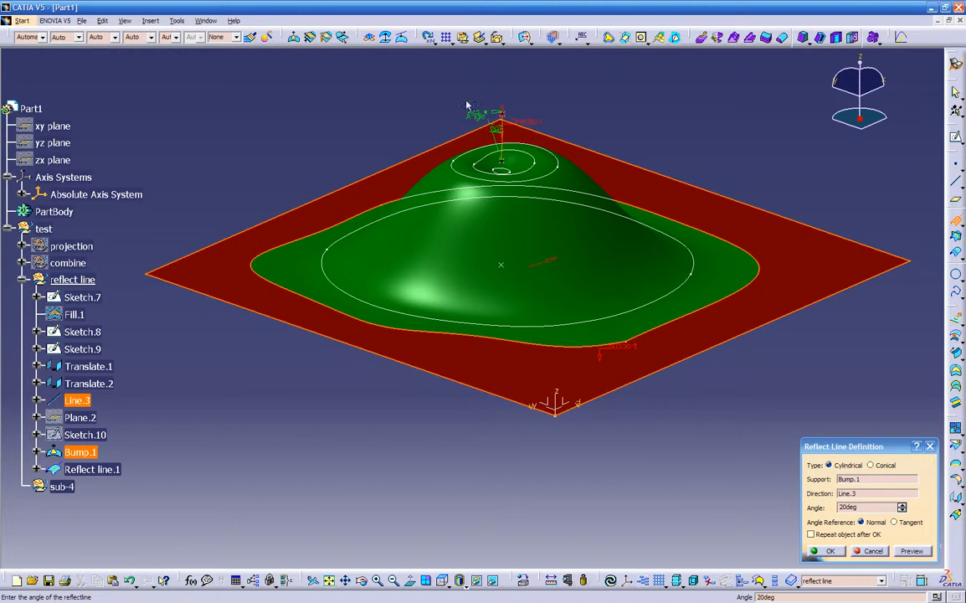
pyautogui.moveTo(472, 116); pyautogui.dragTo(447, 131)
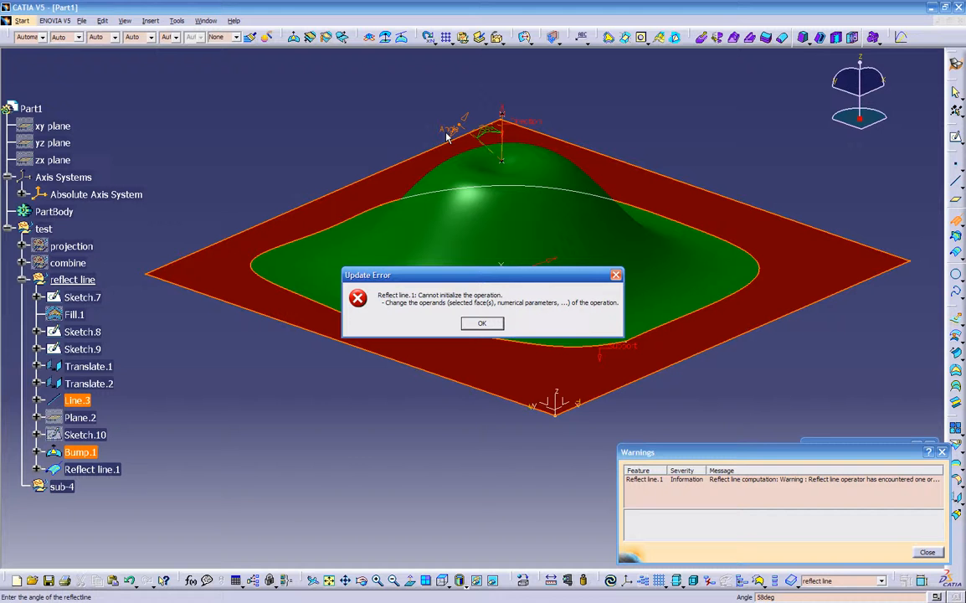
pyautogui.click(481, 324)
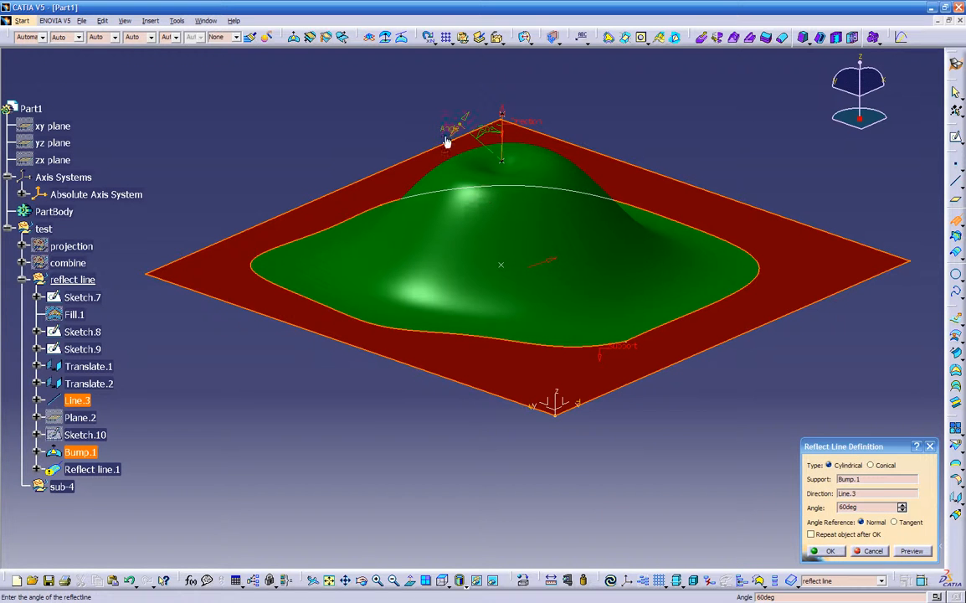
pyautogui.moveTo(446, 131); pyautogui.dragTo(491, 132)
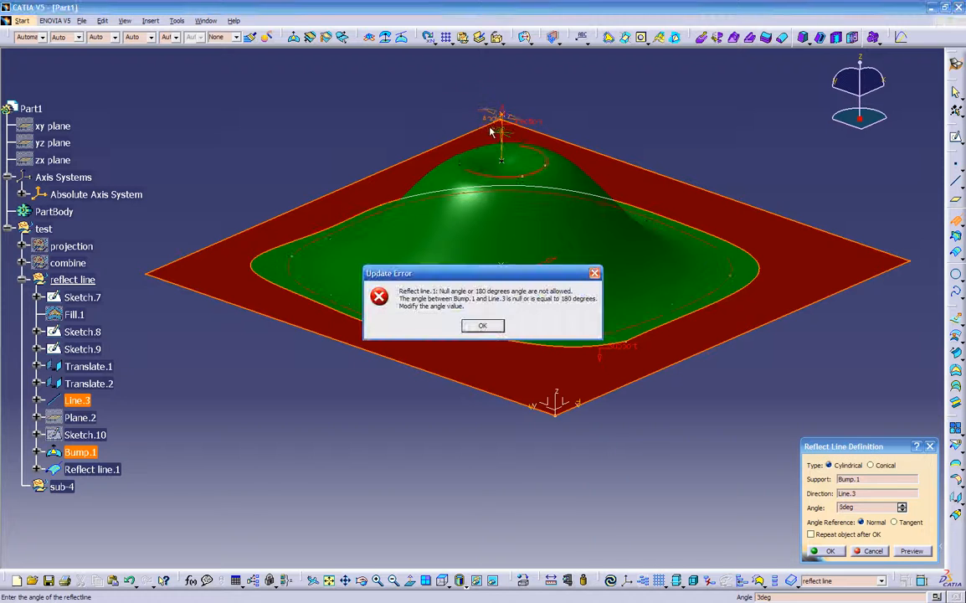
pyautogui.click(483, 326)
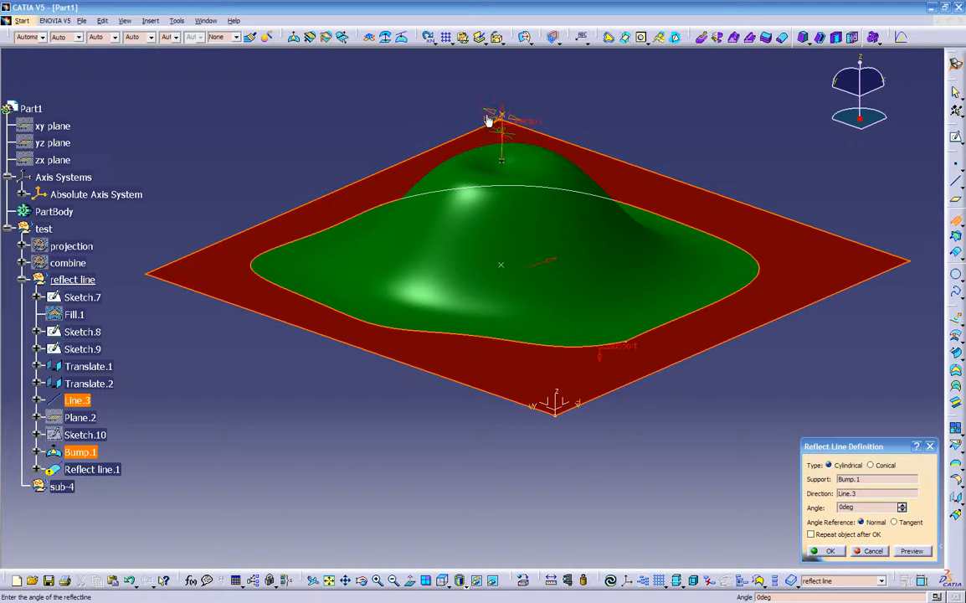
# - Set the reflect line angle to 31 degrees and create the reflect line, keeping all the sub-elements
pyautogui.moveTo(483, 115); pyautogui.dragTo(457, 114)
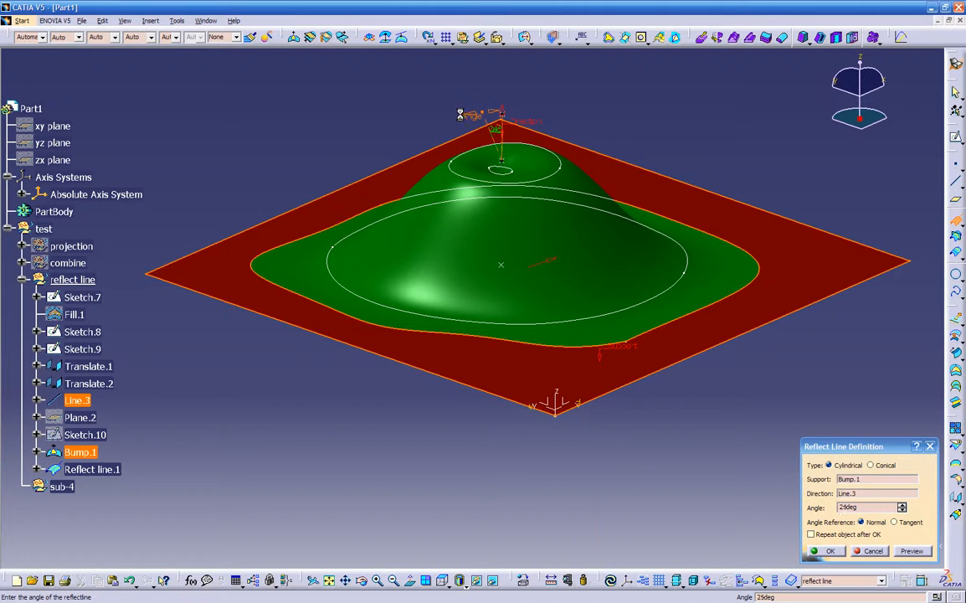
pyautogui.moveTo(528, 352); pyautogui.dragTo(663, 264, button='middle')
pyautogui.moveTo(634, 372); pyautogui.dragTo(571, 447, button='middle')
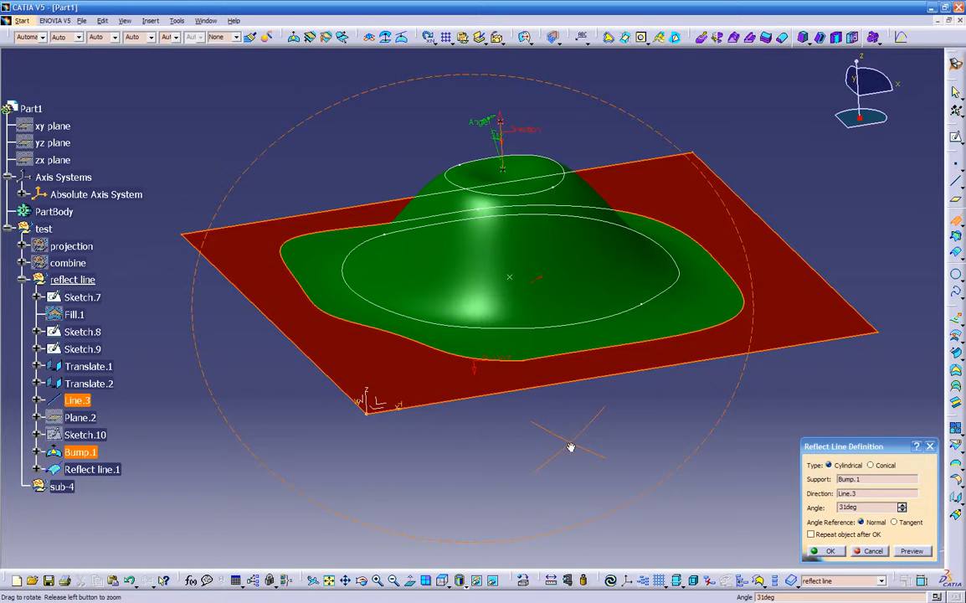
pyautogui.click(824, 552)
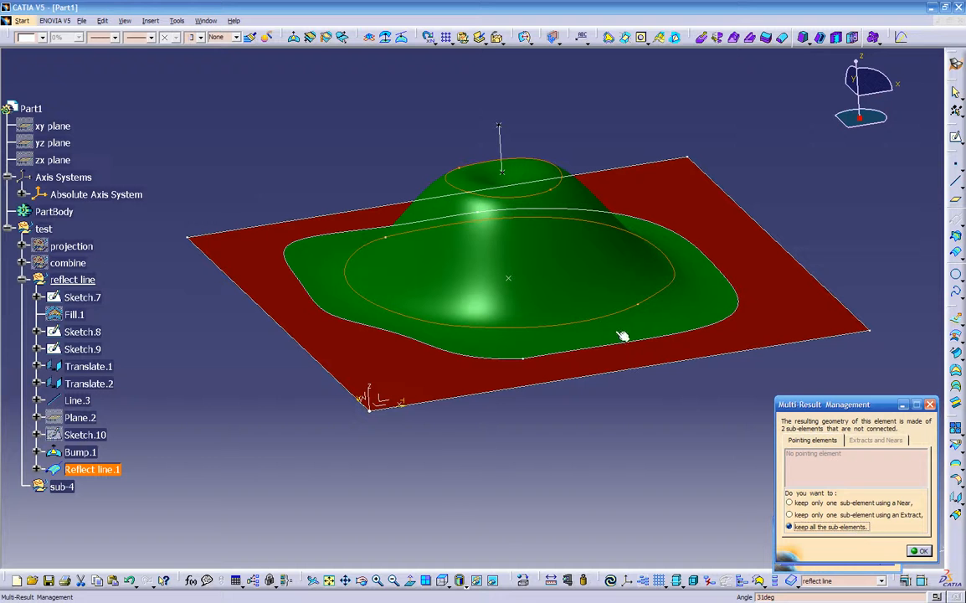
pyautogui.click(918, 551)
# - Color the new reflect line on the bump surface black
pyautogui.moveTo(578, 417); pyautogui.dragTo(492, 362, button='middle')
pyautogui.click(83, 469)
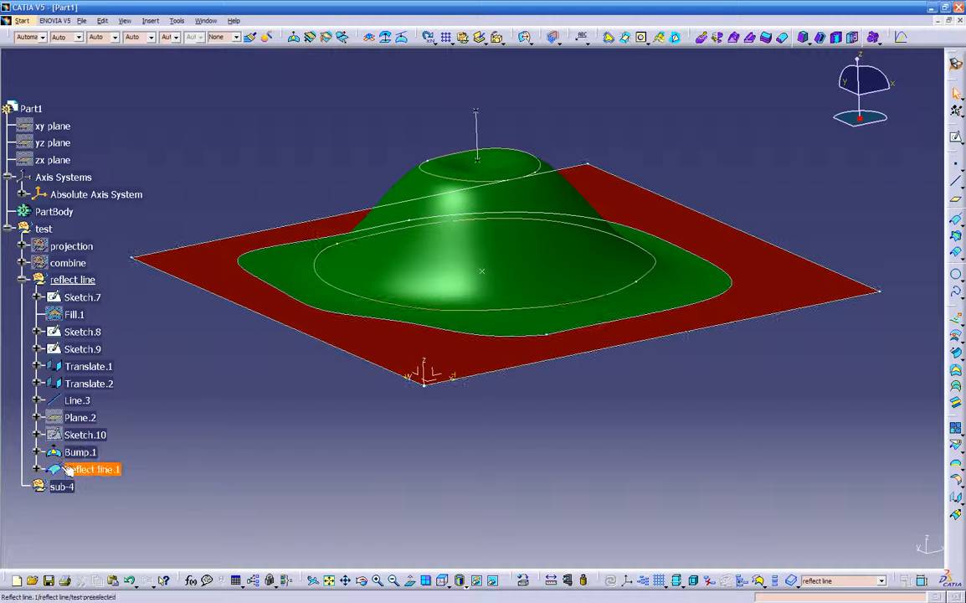
pyautogui.click(42, 37)
pyautogui.click(37, 216)
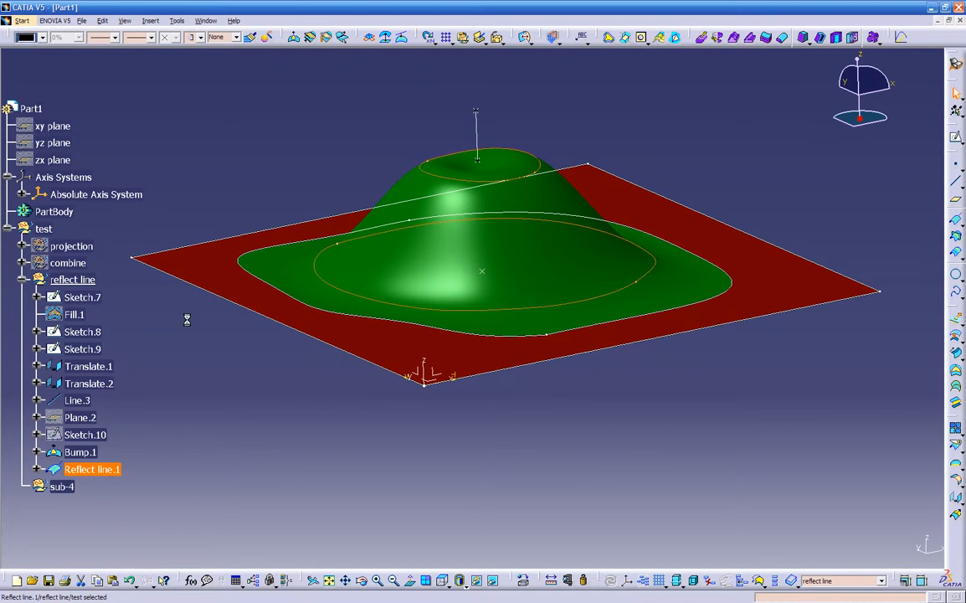
pyautogui.click(270, 371)
# - Hide the closed spline sketch that bounds the bump
pyautogui.moveTo(324, 373)
pyautogui.mouseDown(button='middle')
pyautogui.moveTo(409, 390)
pyautogui.moveTo(582, 380)
pyautogui.moveTo(591, 404)
pyautogui.moveTo(592, 337)
pyautogui.mouseUp(button='middle')
pyautogui.rightClick(589, 321)
pyautogui.click(618, 355)
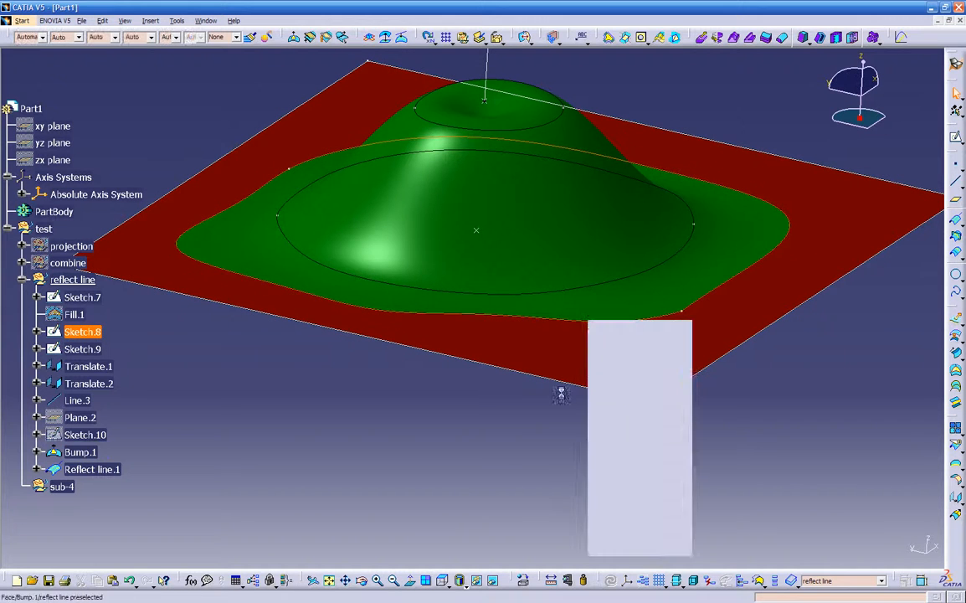
pyautogui.moveTo(458, 390)
pyautogui.mouseDown(button='middle')
pyautogui.moveTo(507, 392)
pyautogui.moveTo(457, 412)
pyautogui.moveTo(416, 471)
pyautogui.moveTo(382, 442)
pyautogui.moveTo(329, 457)
pyautogui.moveTo(361, 461)
pyautogui.moveTo(494, 371)
pyautogui.moveTo(468, 400)
pyautogui.moveTo(475, 378)
pyautogui.mouseUp(button='middle')
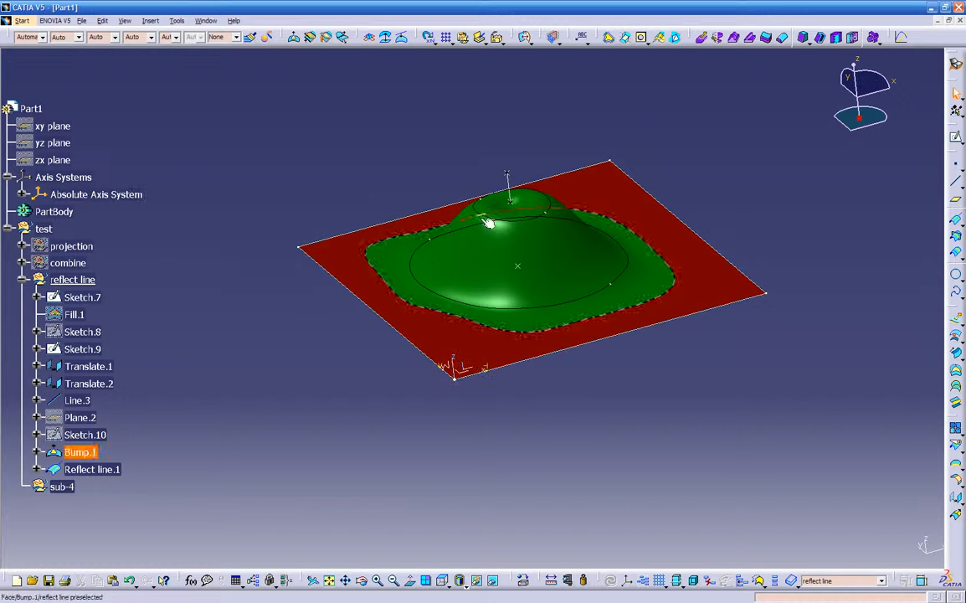
# - Sketch an inclined line on the ZX plane of the absolute axis system, running from inside the bump's profile to beyond its peak
pyautogui.click(473, 368)
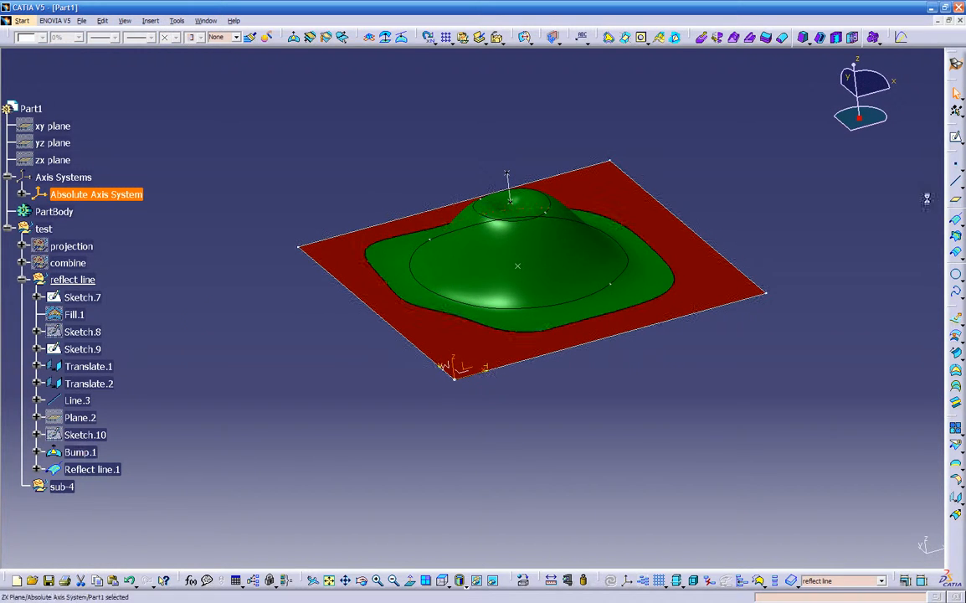
pyautogui.click(955, 138)
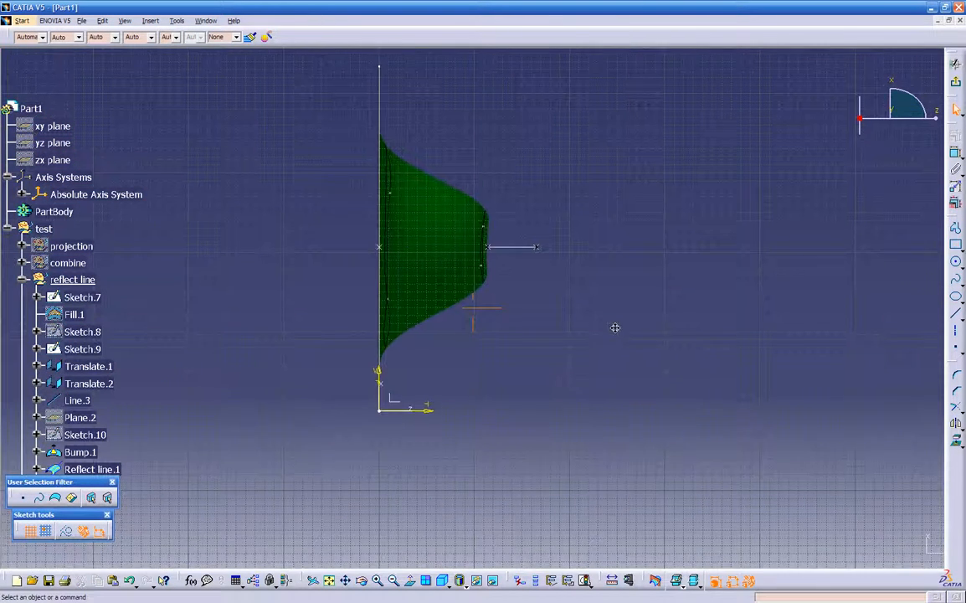
pyautogui.click(955, 314)
pyautogui.click(436, 194)
pyautogui.click(567, 279)
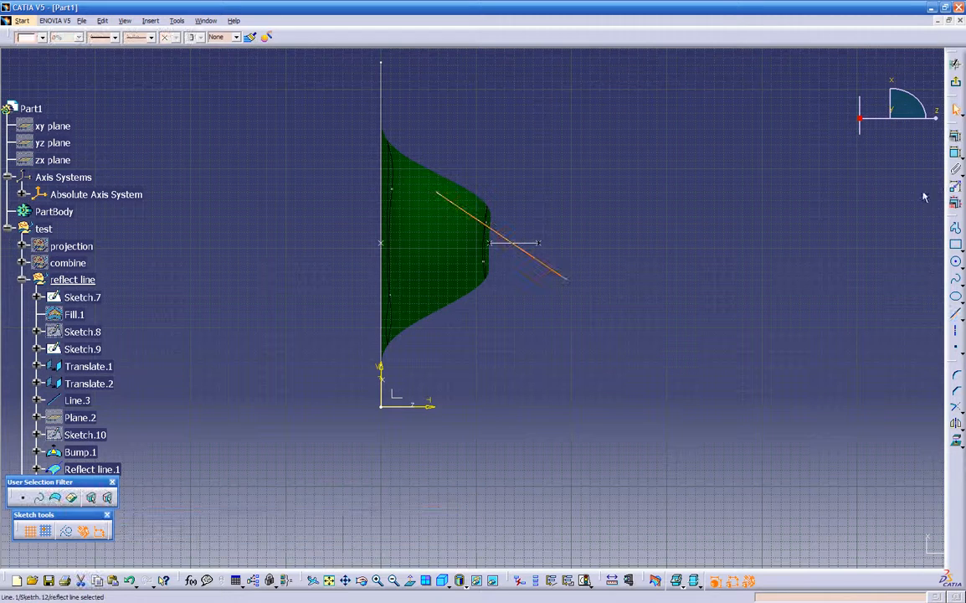
pyautogui.click(956, 85)
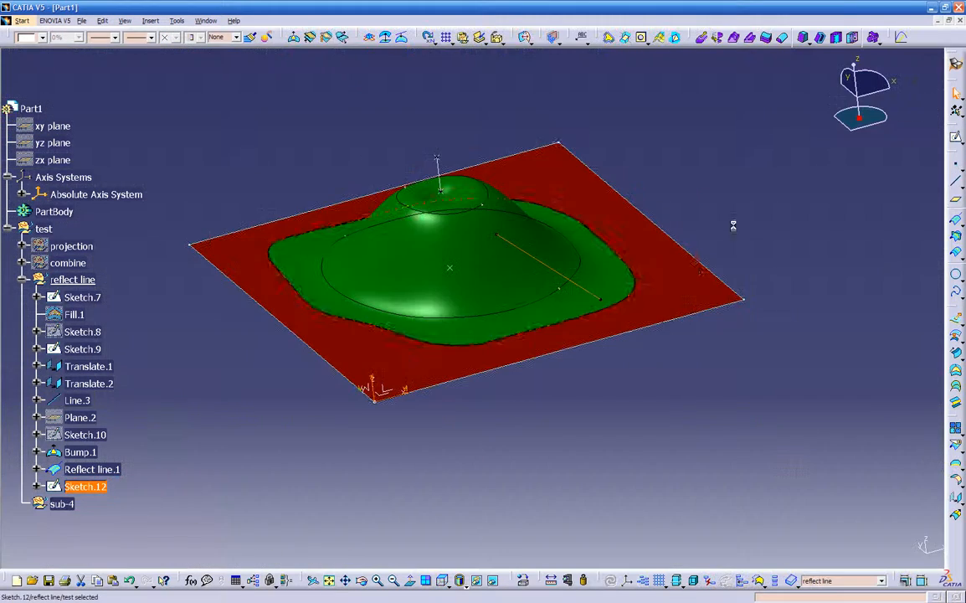
pyautogui.click(540, 407)
pyautogui.moveTo(536, 406); pyautogui.dragTo(435, 424, button='middle')
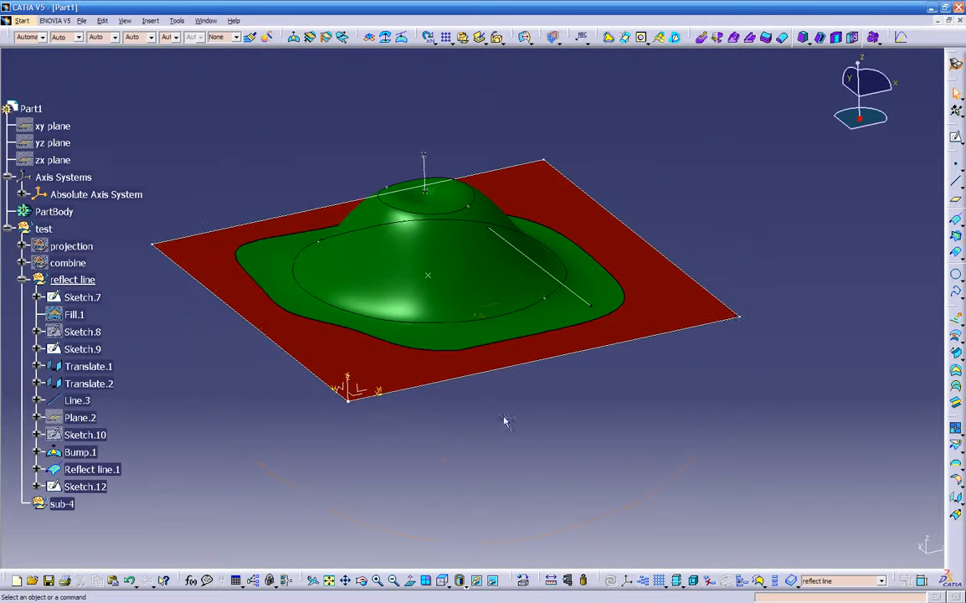
# - Start a second cylindrical reflect line with the bump surface as support and the inclined sketch line as direction
pyautogui.click(956, 222)
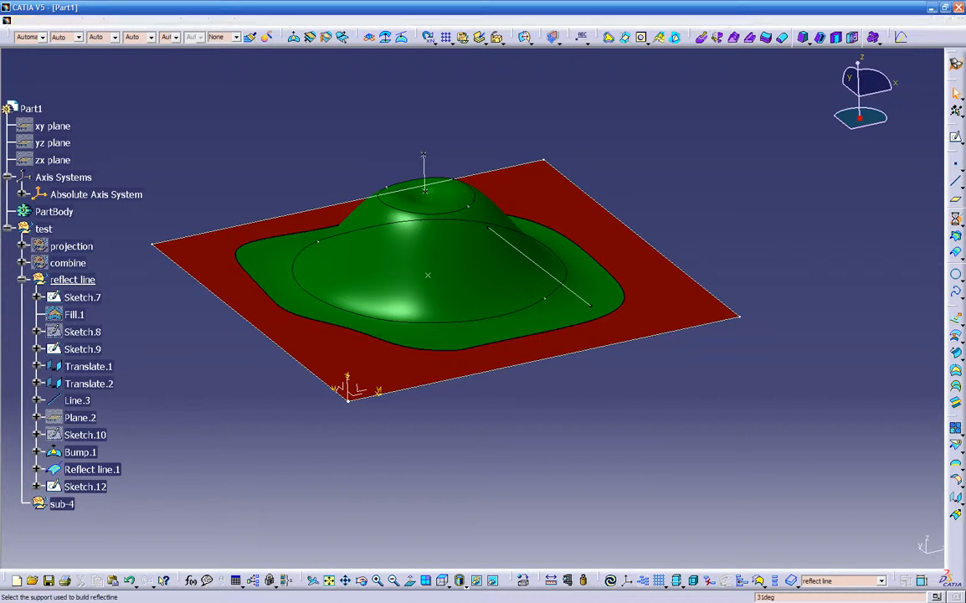
pyautogui.click(82, 453)
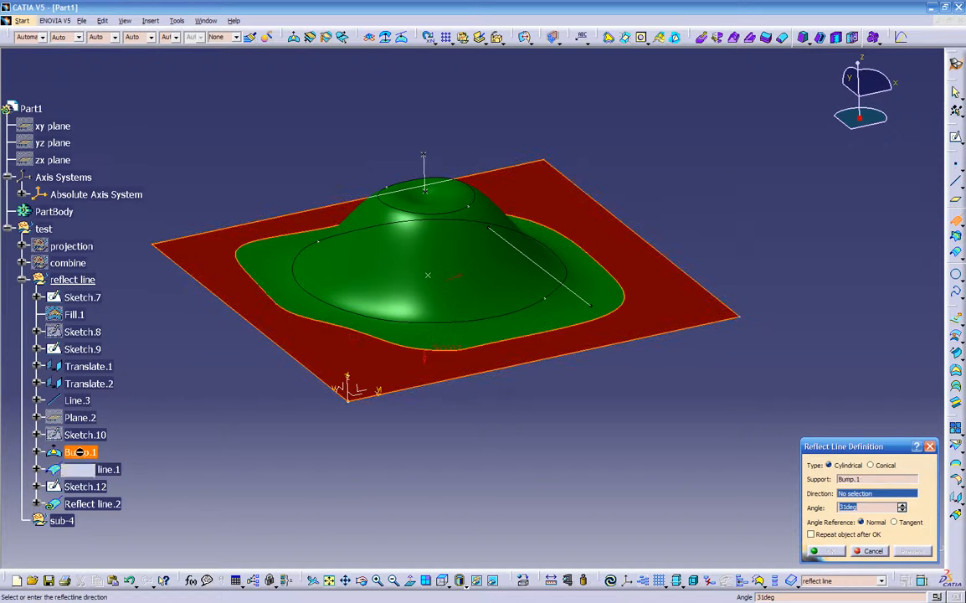
pyautogui.click(513, 249)
pyautogui.moveTo(535, 385)
pyautogui.mouseDown(button='middle')
pyautogui.moveTo(463, 323)
pyautogui.moveTo(490, 322)
pyautogui.moveTo(463, 285)
pyautogui.mouseUp(button='middle')
# - Try larger angles for the second reflect line by moving its angle handle through 35 degrees to about 97 degrees
pyautogui.moveTo(415, 241); pyautogui.dragTo(423, 254)
pyautogui.moveTo(423, 254); pyautogui.dragTo(495, 312, button='middle')
pyautogui.moveTo(520, 251); pyautogui.dragTo(474, 237, button='middle')
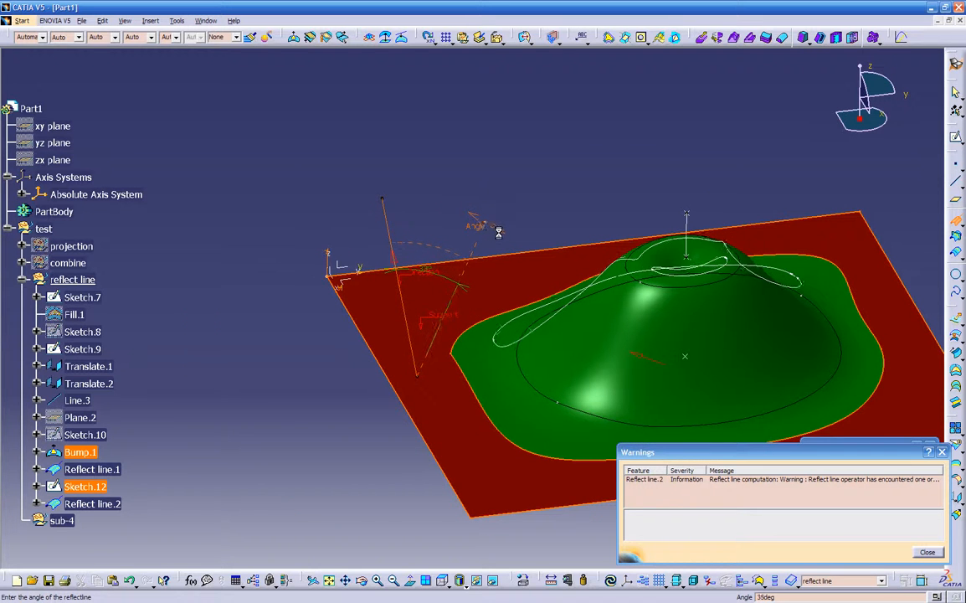
pyautogui.moveTo(504, 243); pyautogui.dragTo(533, 292)
pyautogui.moveTo(541, 307); pyautogui.dragTo(688, 360)
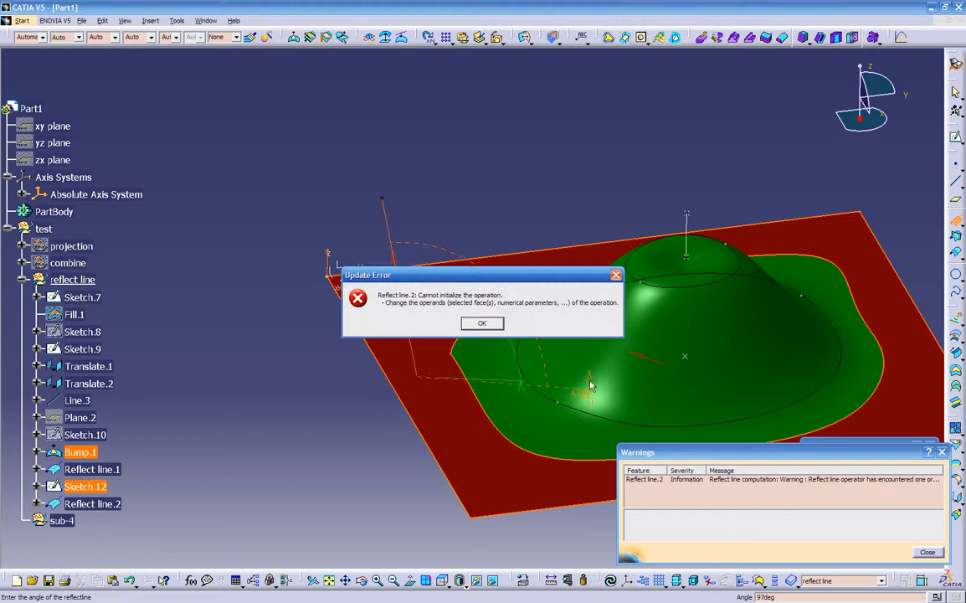
pyautogui.click(474, 324)
# - Bring the second reflect line's angle to 30 degrees and dismiss the computation warnings
pyautogui.moveTo(588, 385); pyautogui.dragTo(463, 206)
pyautogui.moveTo(473, 360); pyautogui.dragTo(604, 352, button='middle')
pyautogui.moveTo(412, 363); pyautogui.dragTo(688, 387, button='middle')
pyautogui.click(926, 553)
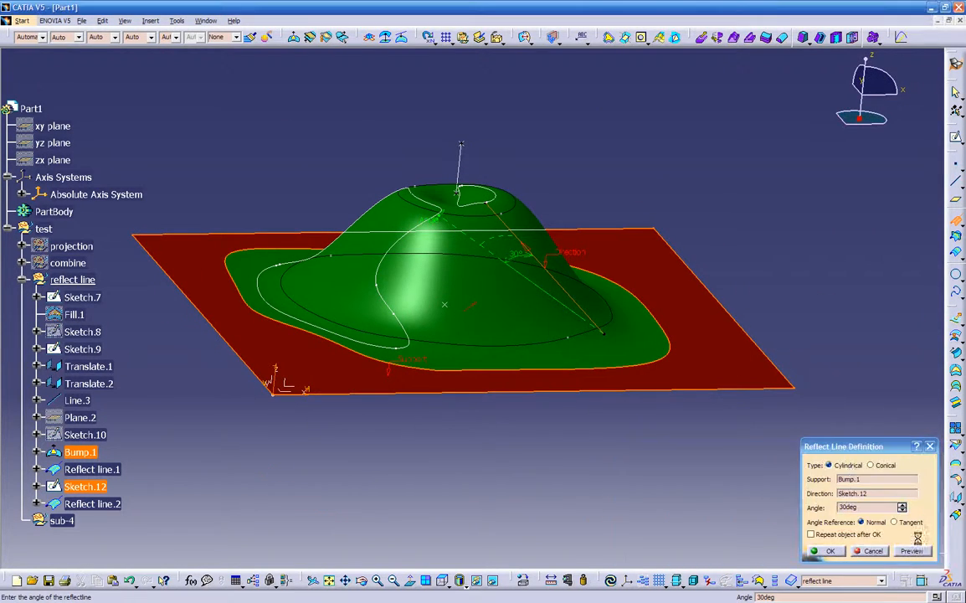
# - Switch the second reflect line to Conical and use the upper endpoint of the inclined sketch line as its origin
pyautogui.click(871, 466)
pyautogui.moveTo(583, 396); pyautogui.dragTo(508, 381, button='middle')
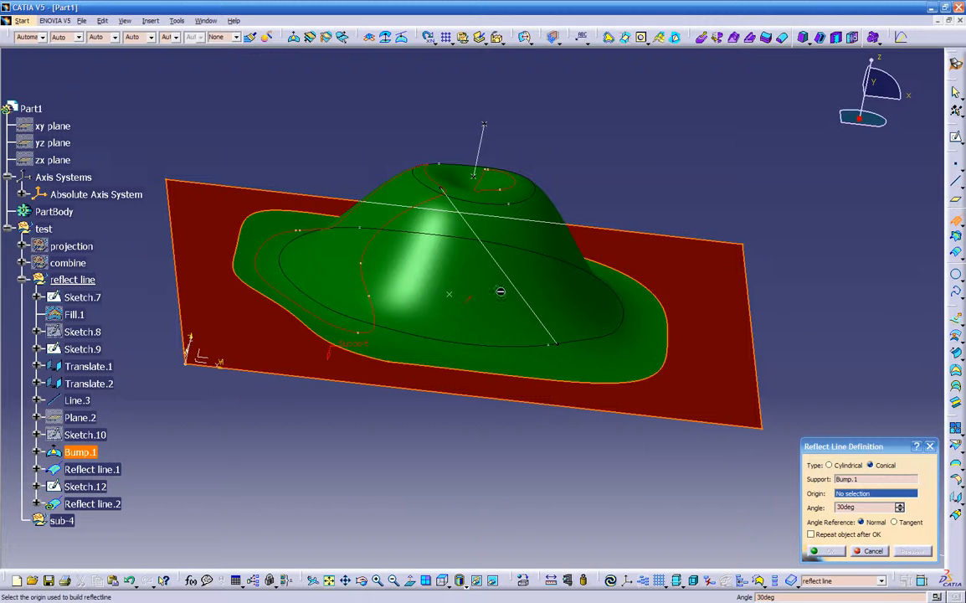
pyautogui.click(441, 188)
pyautogui.moveTo(443, 204)
pyautogui.mouseDown(button='middle')
pyautogui.moveTo(487, 278)
pyautogui.moveTo(563, 243)
pyautogui.moveTo(565, 183)
pyautogui.moveTo(541, 191)
pyautogui.mouseUp(button='middle')
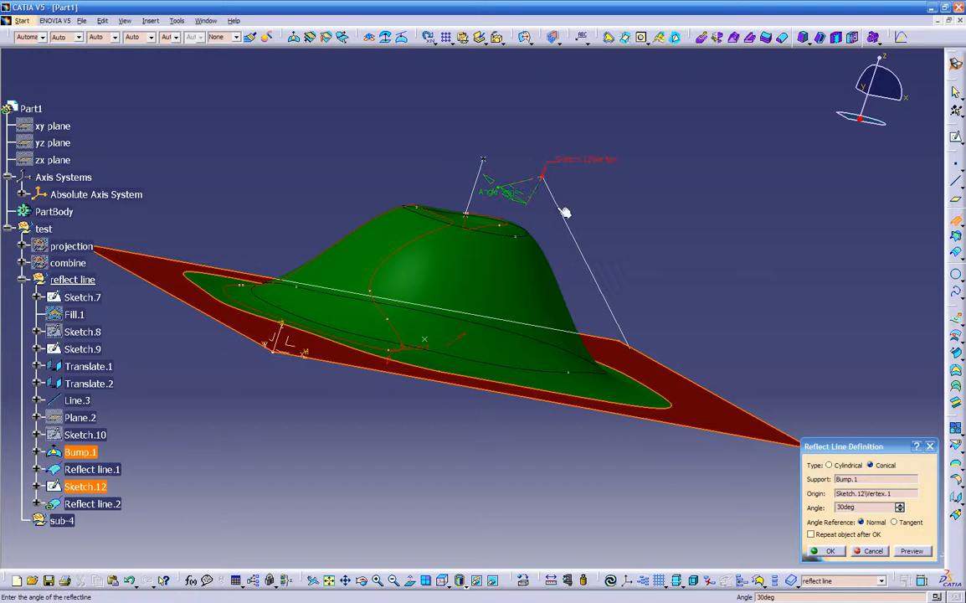
# - Set the conical reflect line's angle to 88deg on Bump.1 and inspect the previewed curve
pyautogui.click(486, 183)
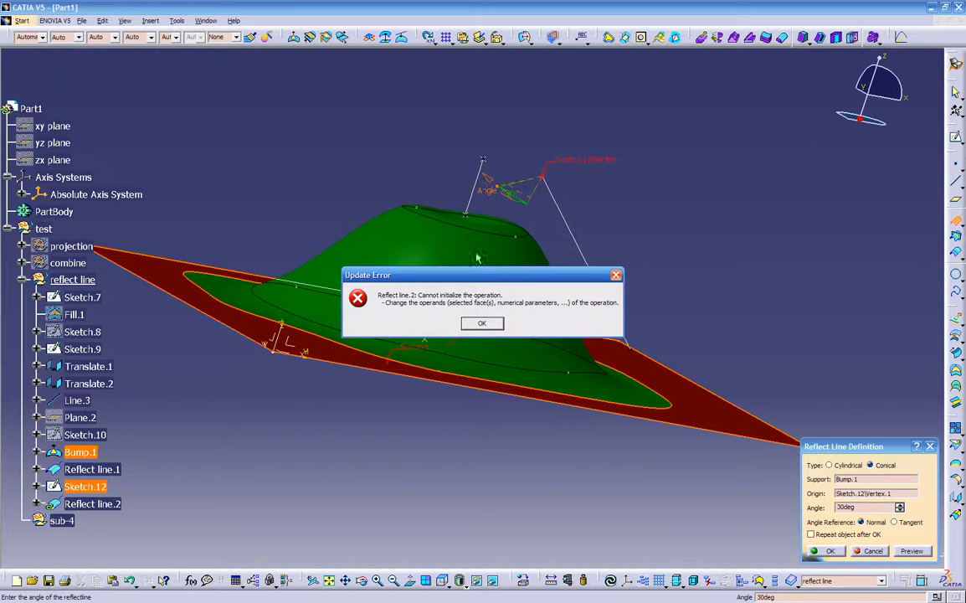
pyautogui.click(480, 322)
pyautogui.moveTo(483, 323); pyautogui.dragTo(431, 369, button='middle')
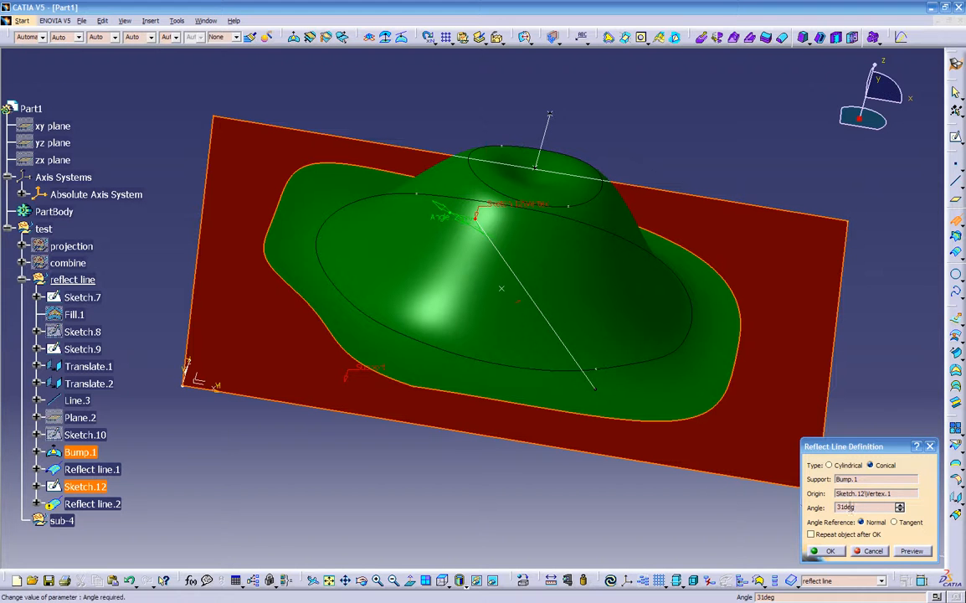
pyautogui.click(817, 506)
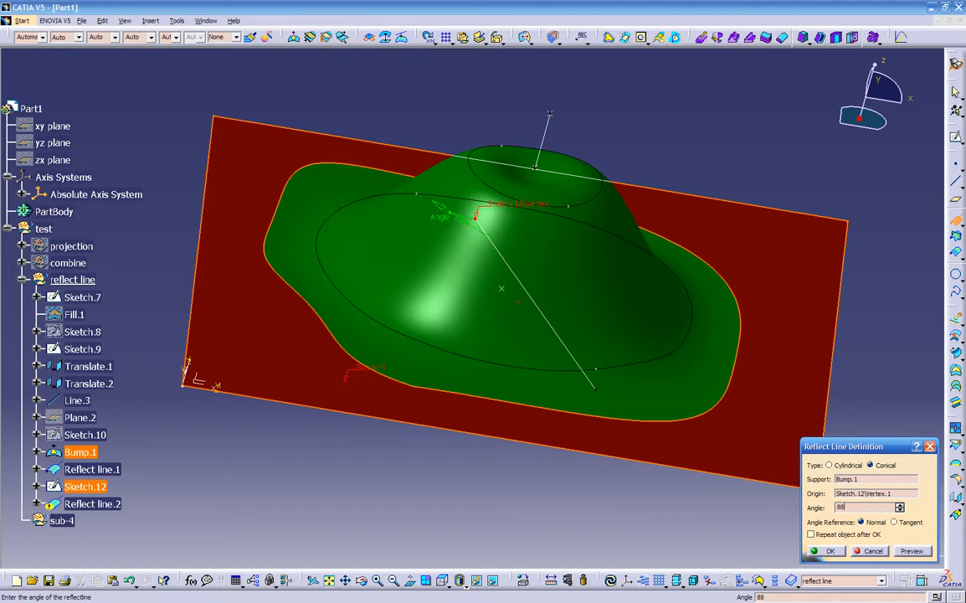
pyautogui.press('Return')
pyautogui.moveTo(539, 294); pyautogui.dragTo(459, 270, button='middle')
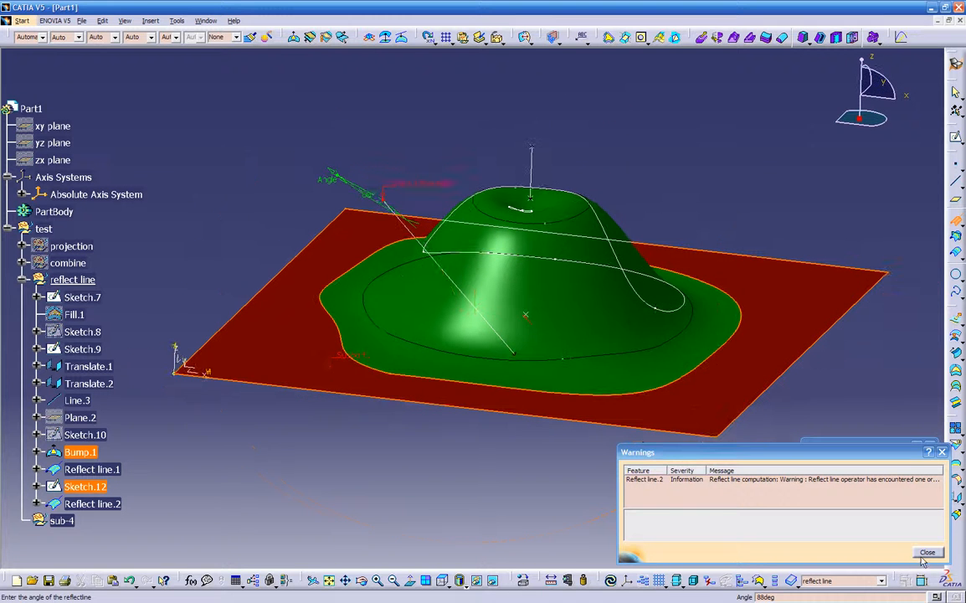
pyautogui.moveTo(356, 291); pyautogui.dragTo(445, 204, button='middle')
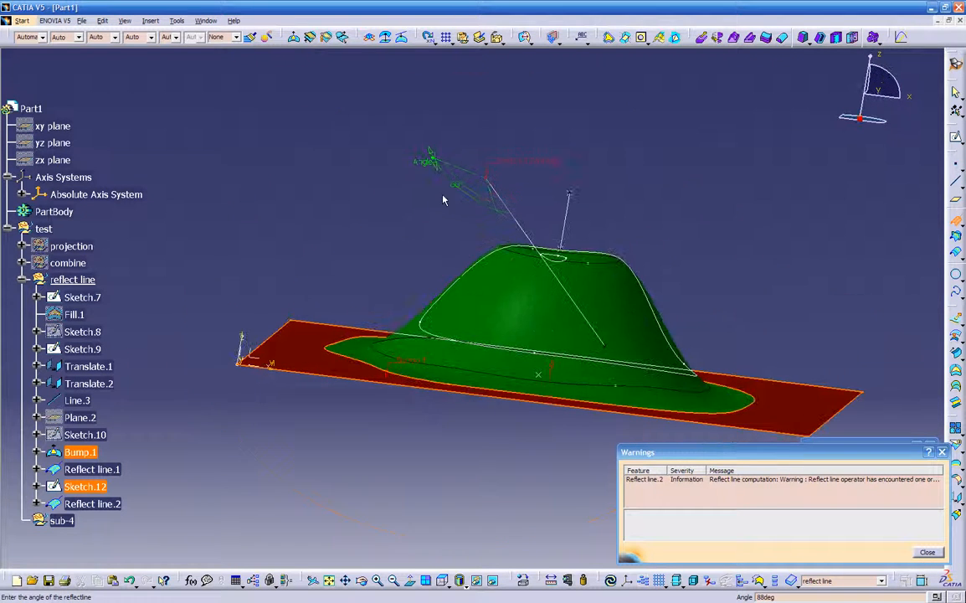
# - Adjust the reflect line's angle to 103deg with the on-model handle and dismiss the computation warning
pyautogui.moveTo(423, 160); pyautogui.dragTo(424, 151)
pyautogui.moveTo(549, 287); pyautogui.dragTo(456, 392, button='middle')
pyautogui.click(928, 553)
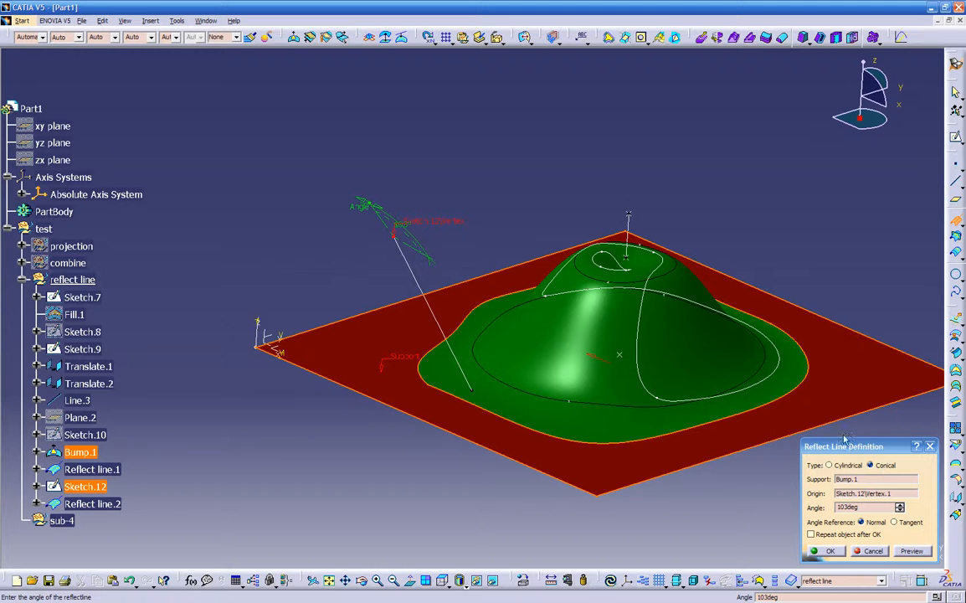
# - Set the reflect line's angle to 132deg with the on-model handle and create it, keeping all the sub-elements
pyautogui.moveTo(361, 201); pyautogui.dragTo(428, 291)
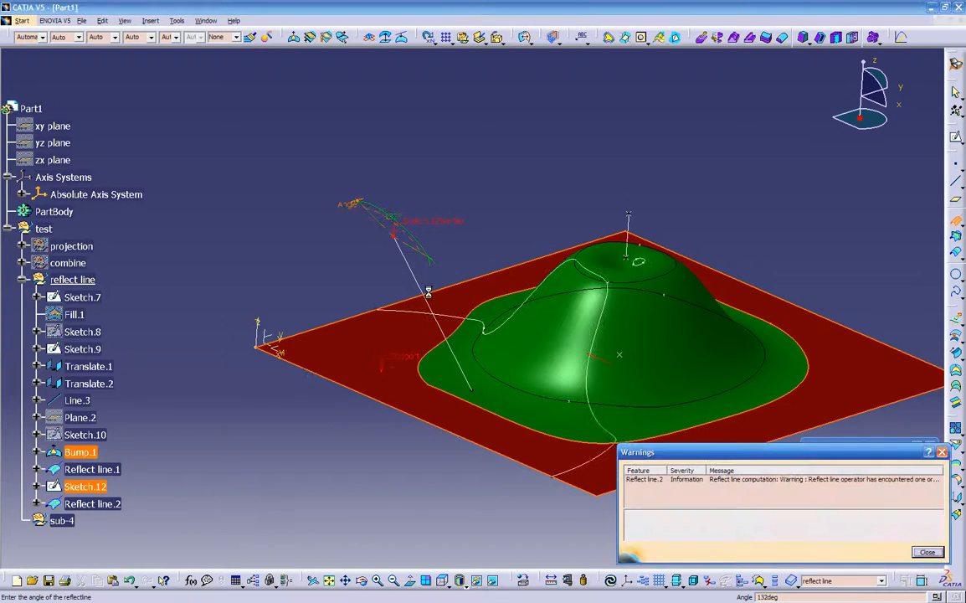
pyautogui.click(927, 552)
pyautogui.moveTo(560, 447); pyautogui.dragTo(489, 418, button='middle')
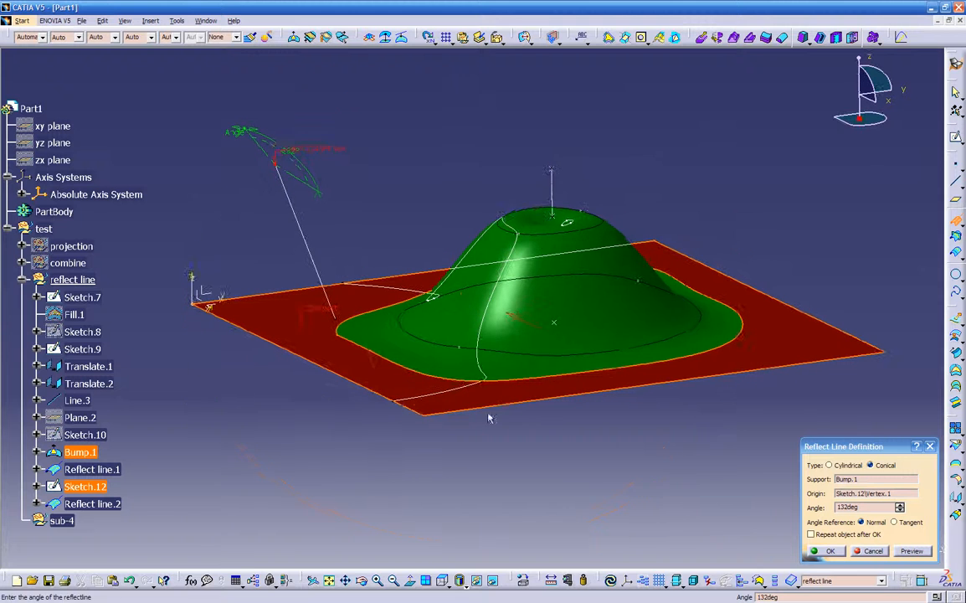
pyautogui.click(833, 551)
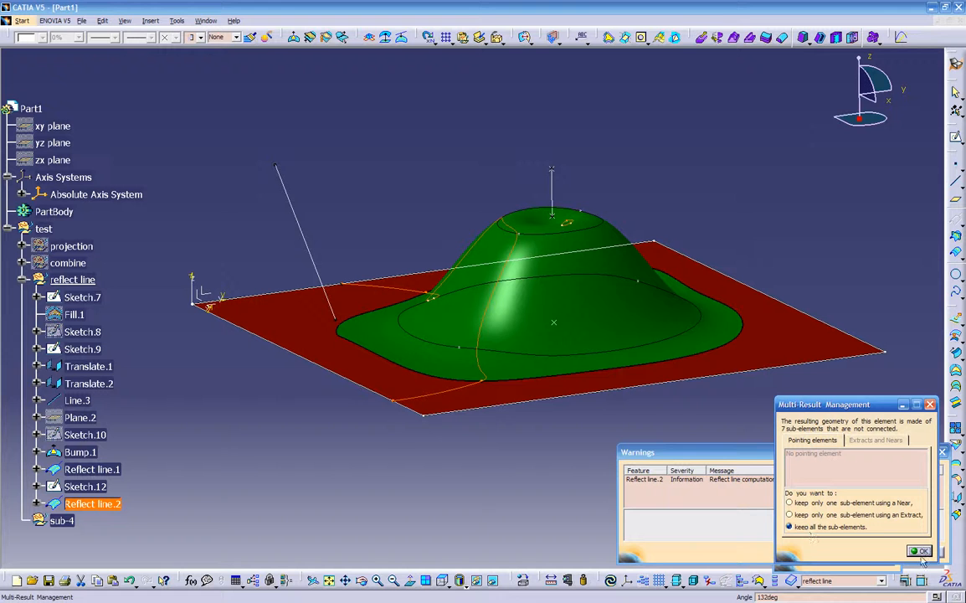
pyautogui.click(924, 551)
pyautogui.click(830, 504)
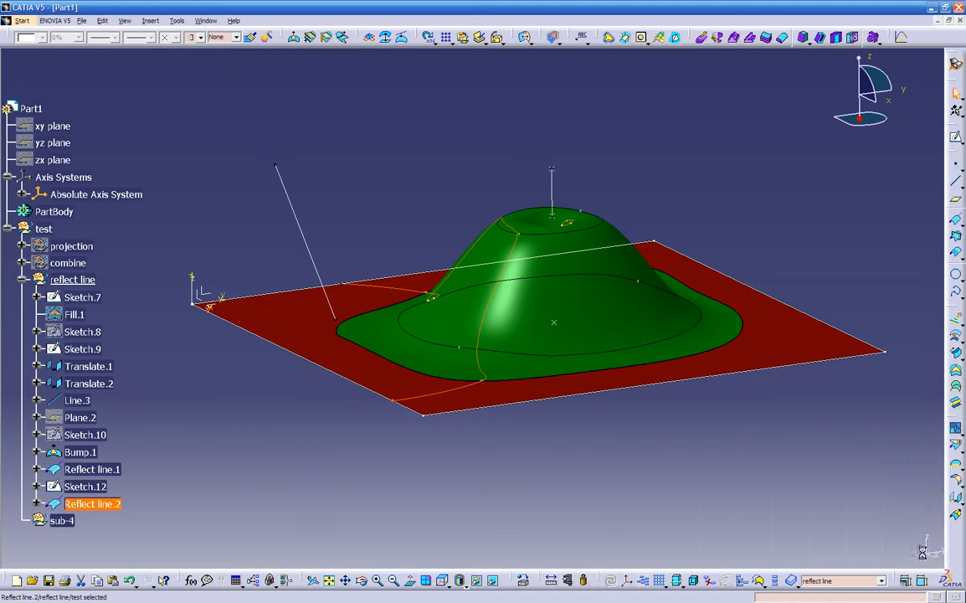
pyautogui.moveTo(737, 478); pyautogui.dragTo(466, 462, button='middle')
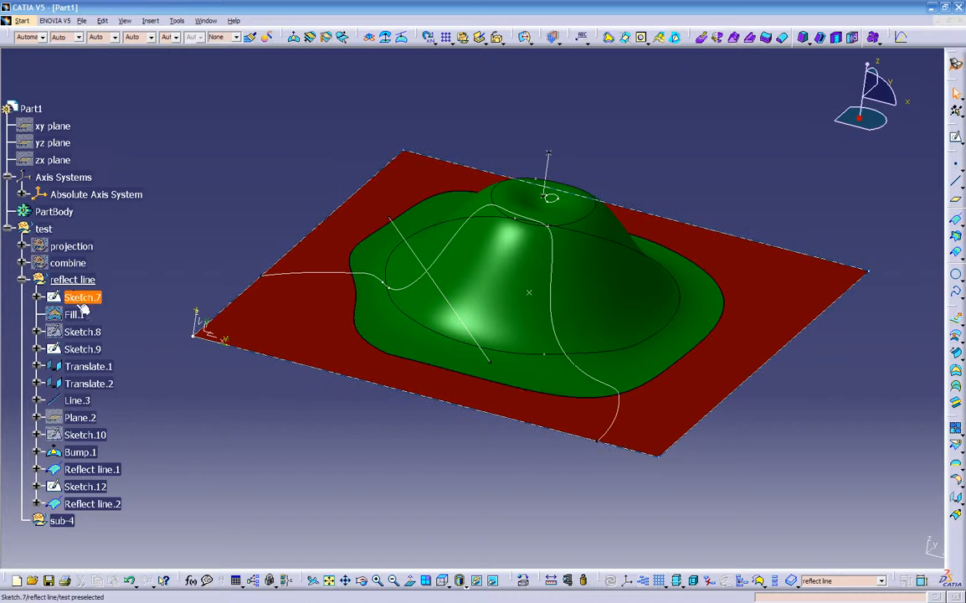
# - Hide the reflect line geometrical set and collapse its tree branch
pyautogui.click(73, 279)
pyautogui.rightClick(76, 285)
pyautogui.click(92, 288)
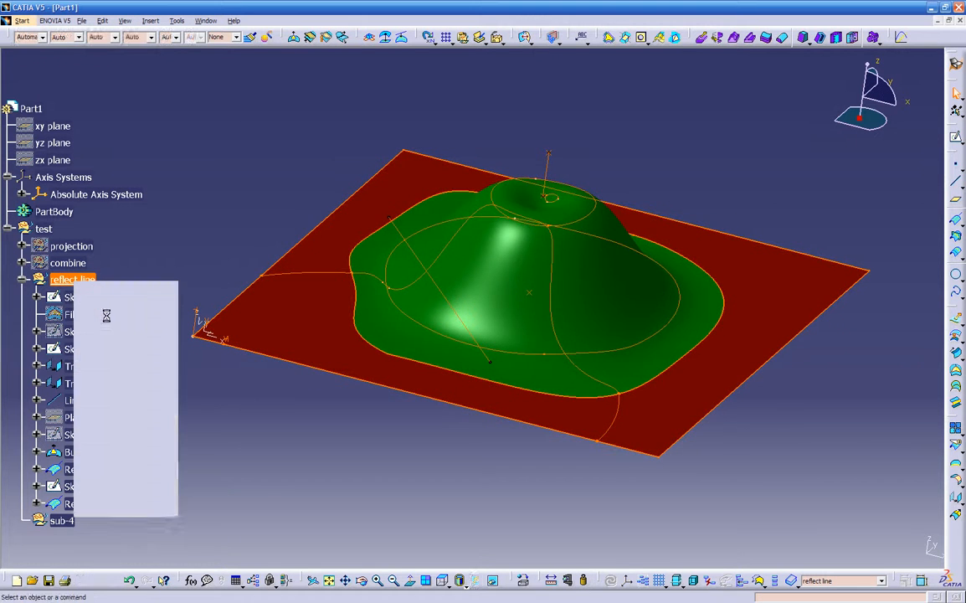
pyautogui.click(493, 581)
pyautogui.moveTo(450, 492); pyautogui.dragTo(620, 482, button='middle')
pyautogui.moveTo(281, 387); pyautogui.dragTo(360, 427, button='middle')
pyautogui.click(460, 578)
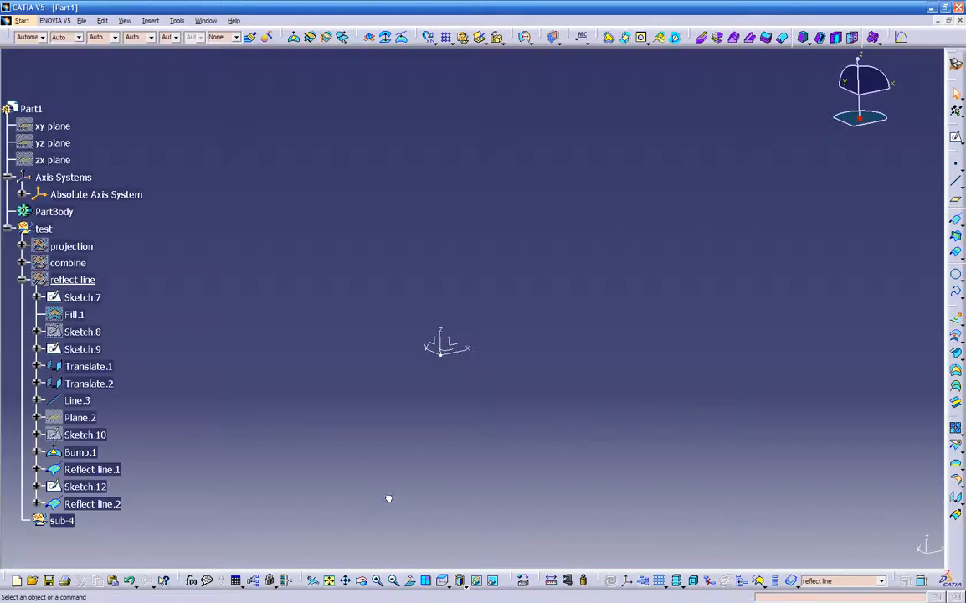
pyautogui.click(23, 281)
pyautogui.rightClick(47, 296)
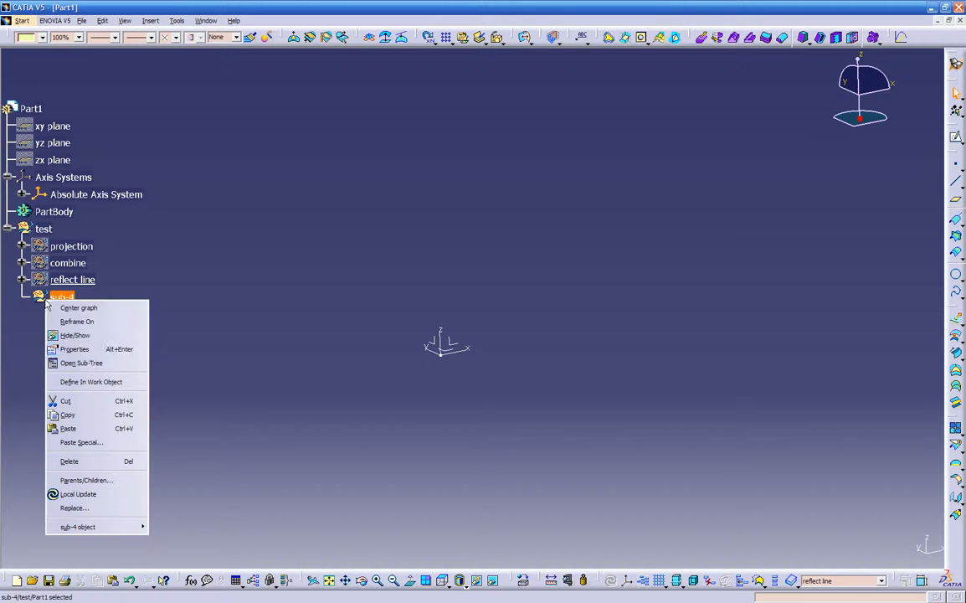
pyautogui.click(77, 349)
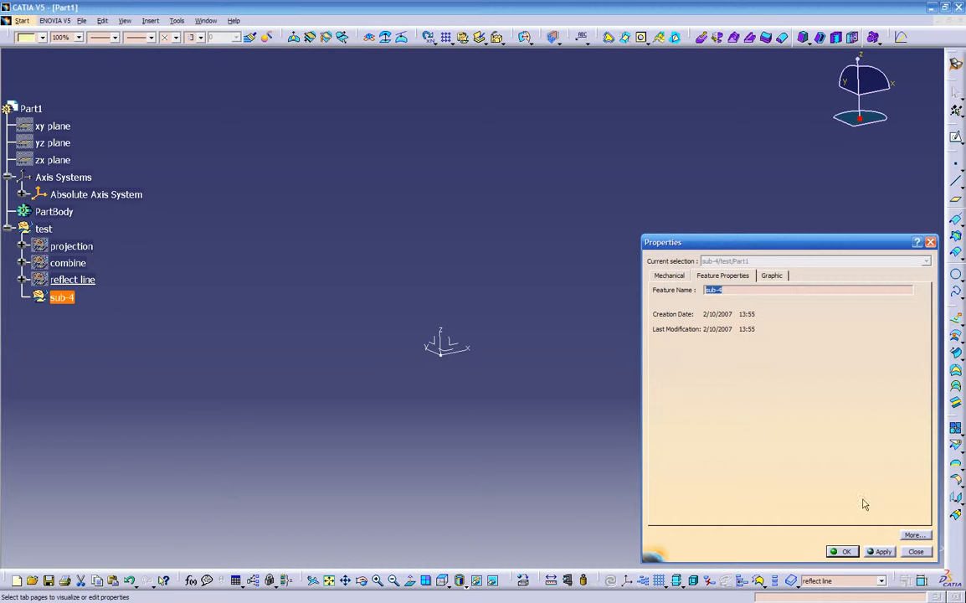
pyautogui.click(916, 551)
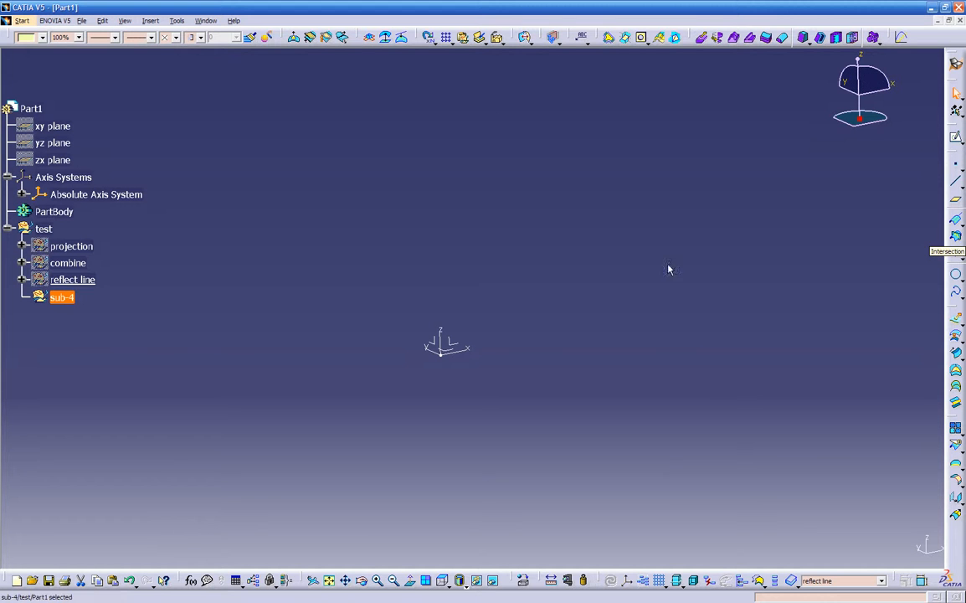
# - Rename the sub-4 geometrical set as intersection
pyautogui.rightClick(61, 297)
pyautogui.click(75, 346)
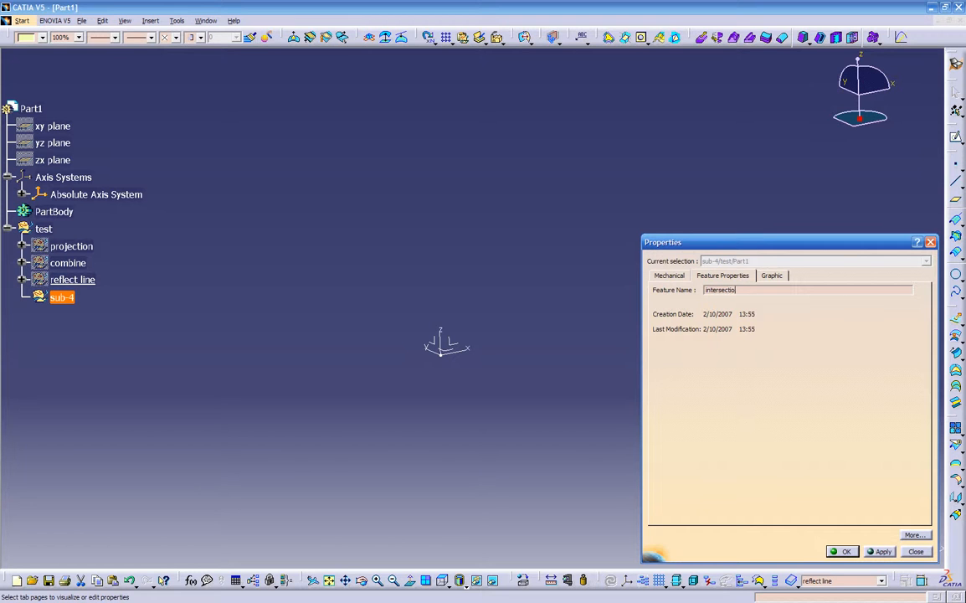
pyautogui.press('Return')
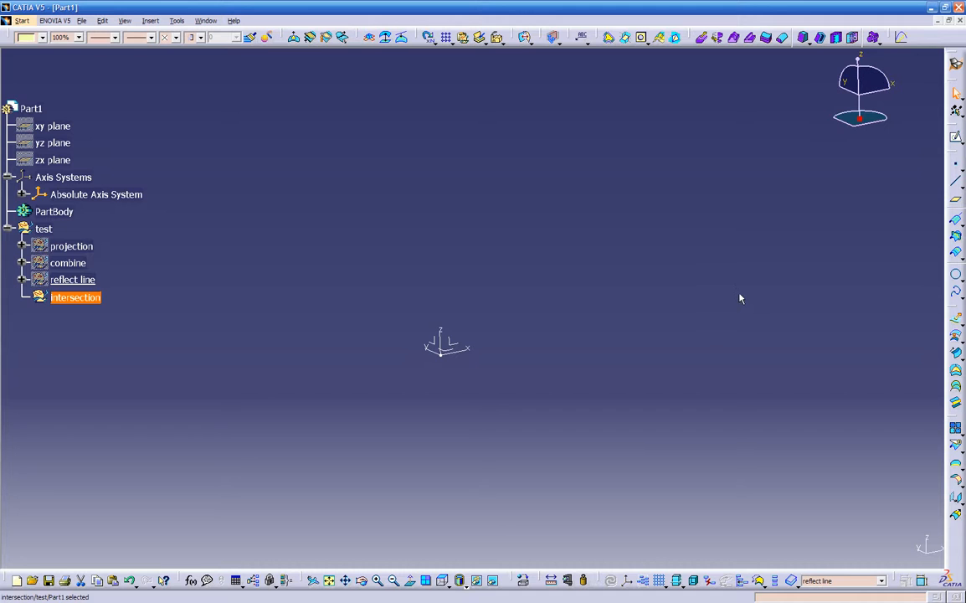
pyautogui.scroll(1, 739, 294)
pyautogui.click(209, 376)
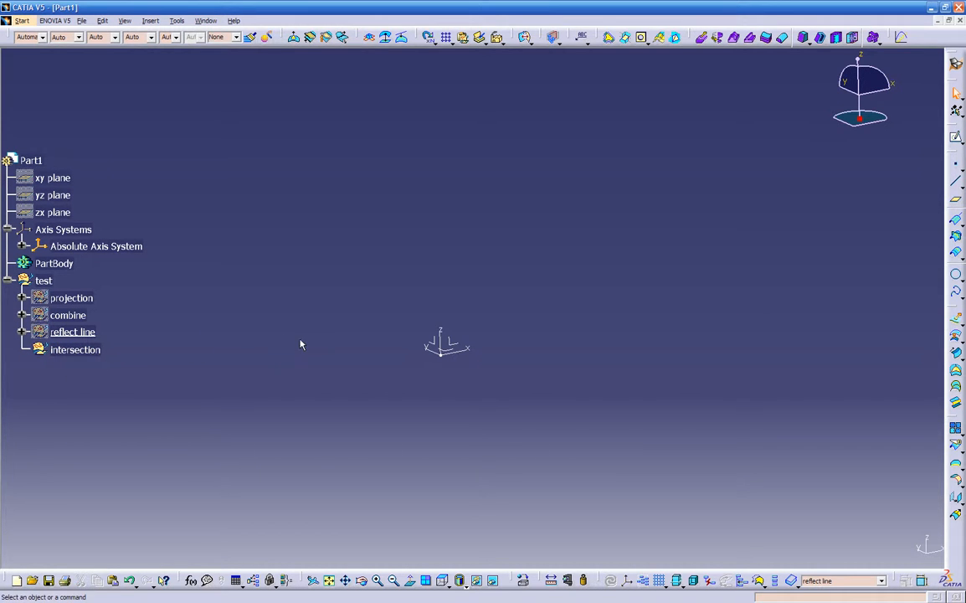
# - Start a sketch on the absolute axis system's zx plane and draw a rectangle beside the origin
pyautogui.click(955, 136)
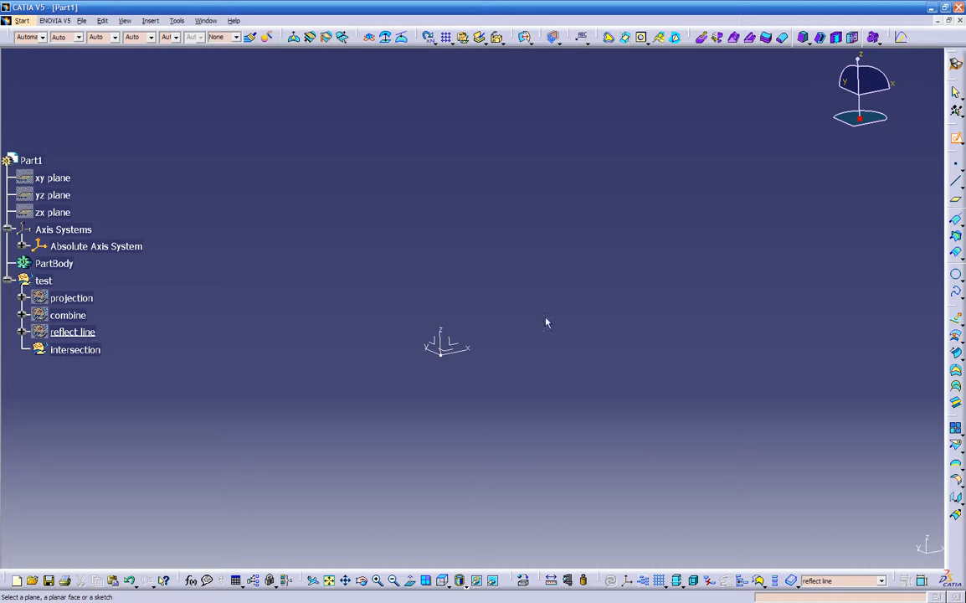
pyautogui.click(442, 345)
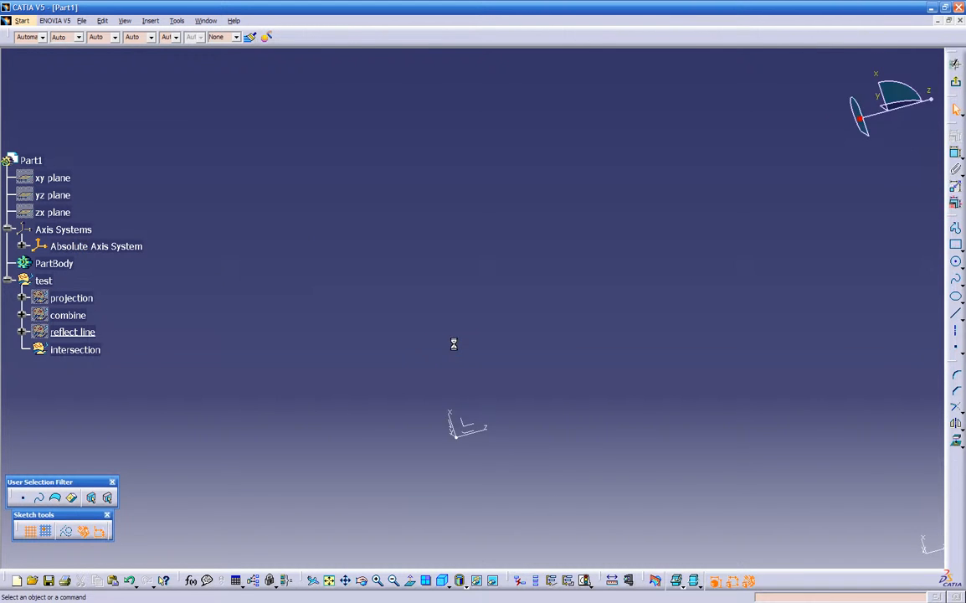
pyautogui.moveTo(595, 360); pyautogui.dragTo(478, 384, button='middle')
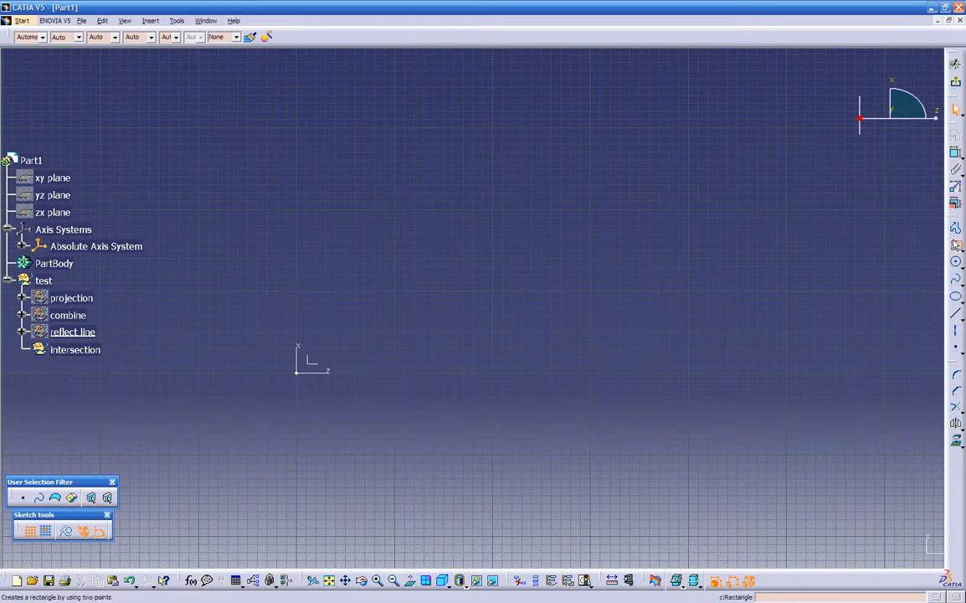
pyautogui.click(956, 245)
pyautogui.click(479, 372)
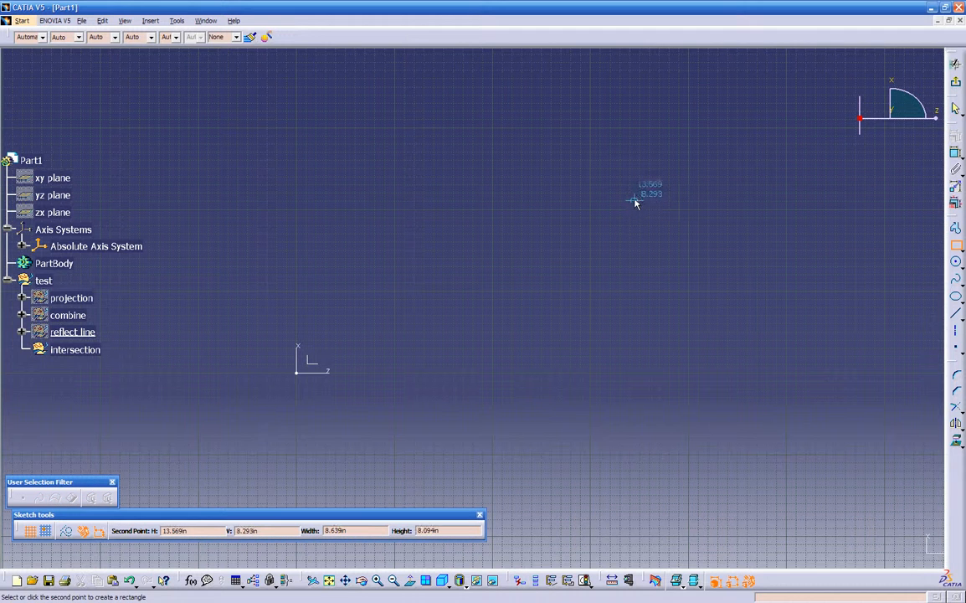
pyautogui.click(616, 153)
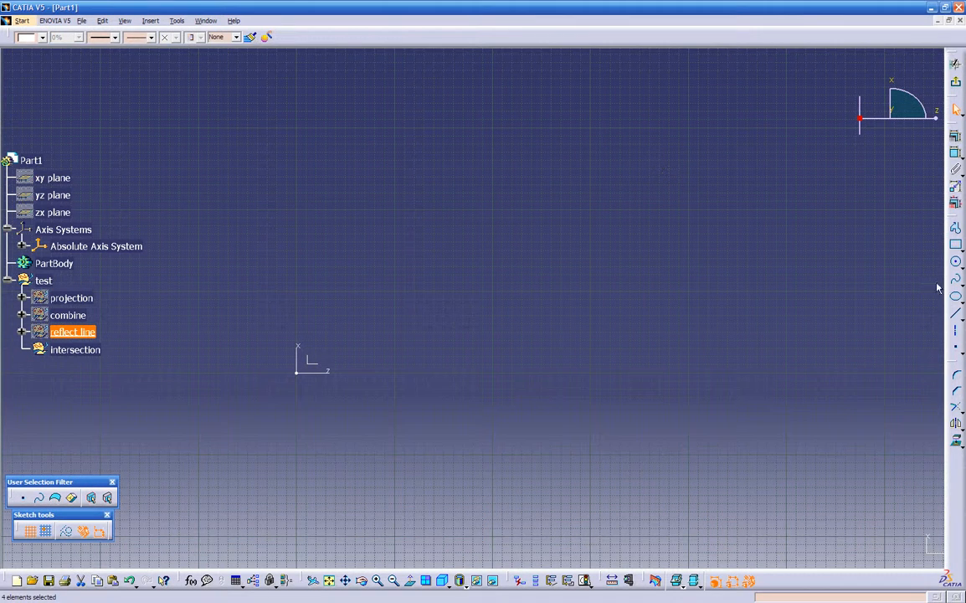
# - Sketch a freehand open profile of connected lines and tangent arcs around the rectangle
pyautogui.click(956, 228)
pyautogui.click(742, 280)
pyautogui.click(419, 349)
pyautogui.click(675, 420)
pyautogui.click(734, 278)
pyautogui.click(667, 157)
pyautogui.click(383, 164)
pyautogui.click(299, 211)
pyautogui.click(276, 247)
pyautogui.click(514, 345)
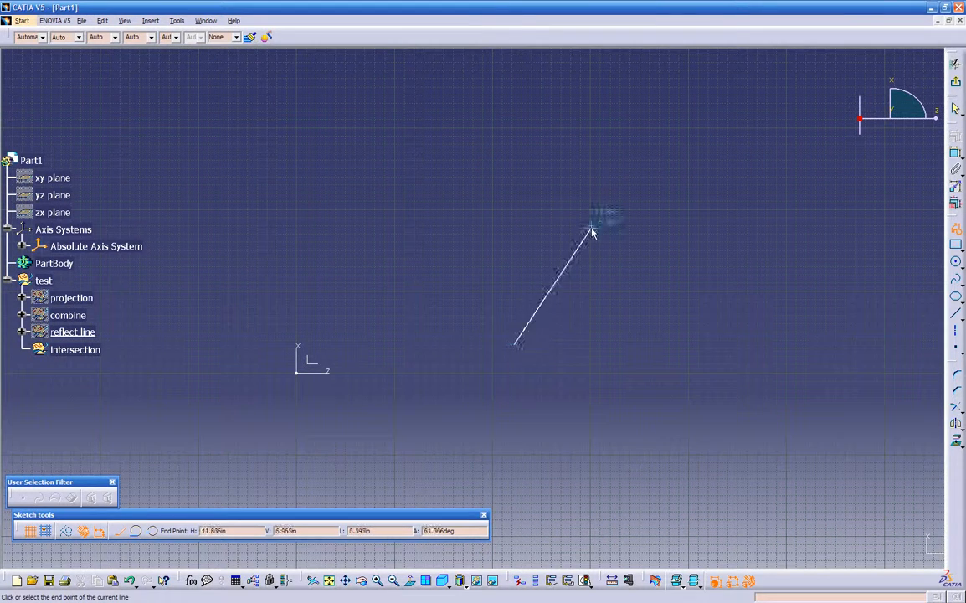
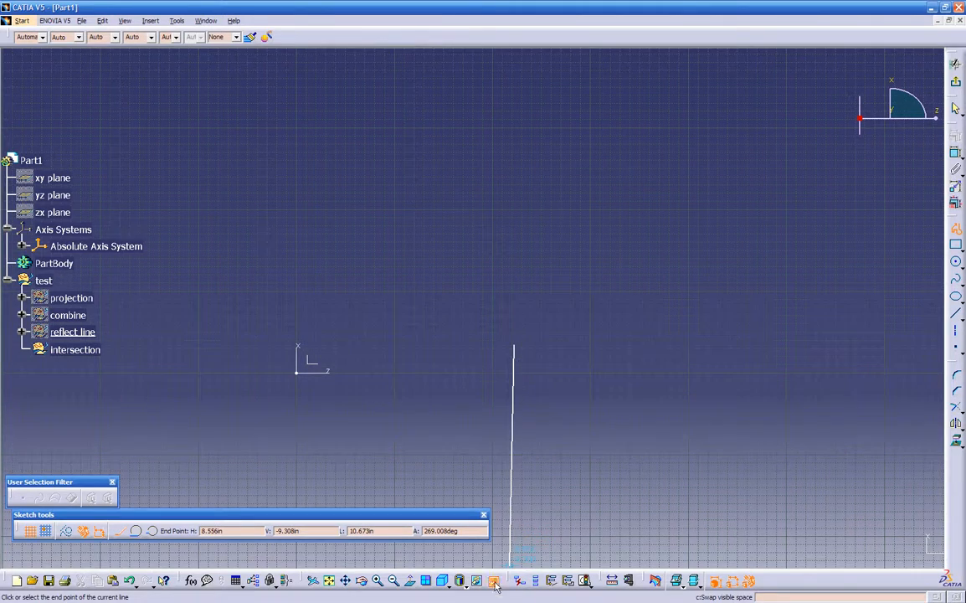
# - Switch to the hidden space, extend the profile with several straight segments, and return to the visible space
pyautogui.click(494, 581)
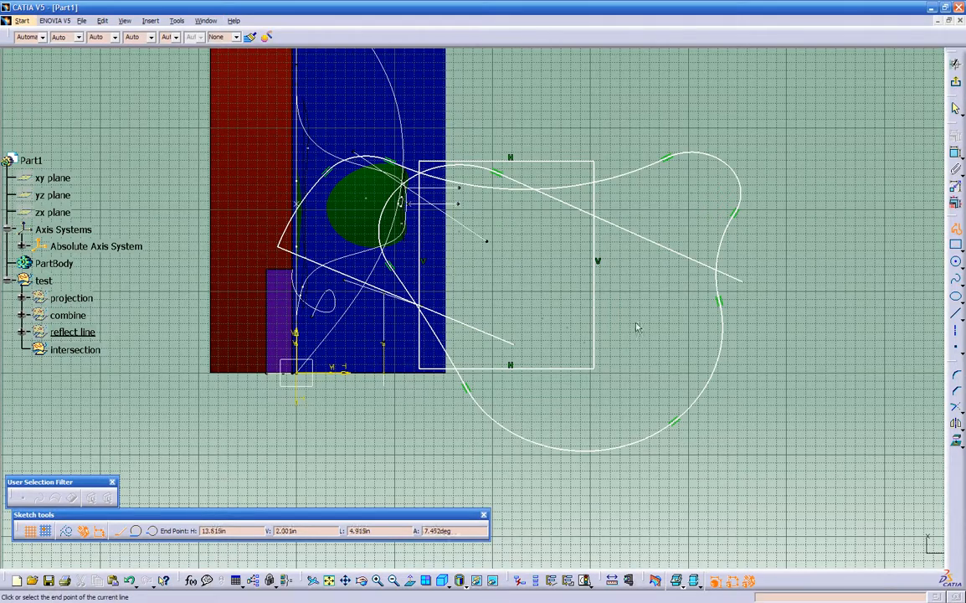
pyautogui.click(666, 130)
pyautogui.click(677, 442)
pyautogui.click(518, 478)
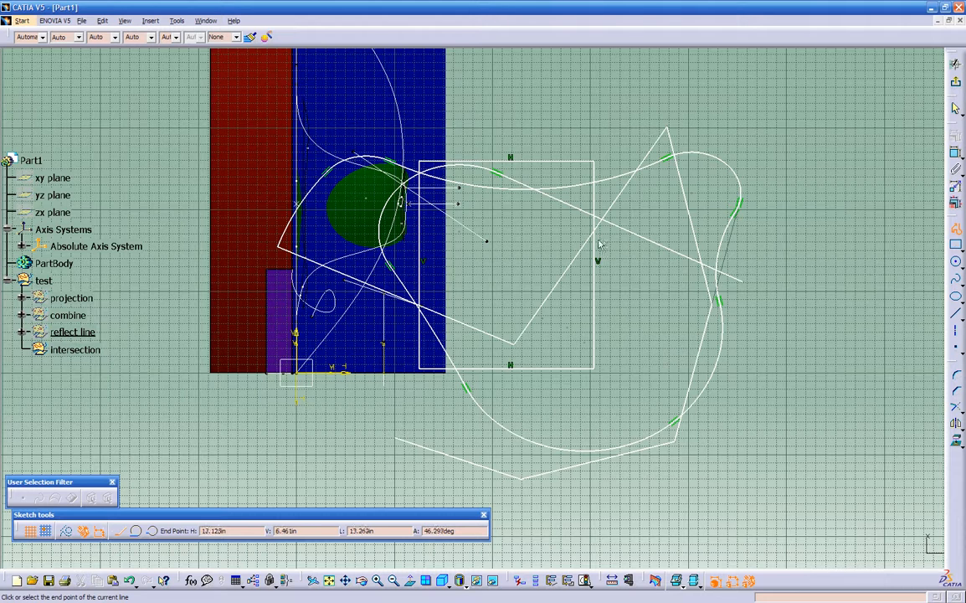
pyautogui.click(492, 581)
# - Exit the sketch and define the intersection geometrical set as the in-work object
pyautogui.keyDown('ctrl'); pyautogui.moveTo(501, 264); pyautogui.dragTo(507, 323, button='middle'); pyautogui.keyUp('ctrl')
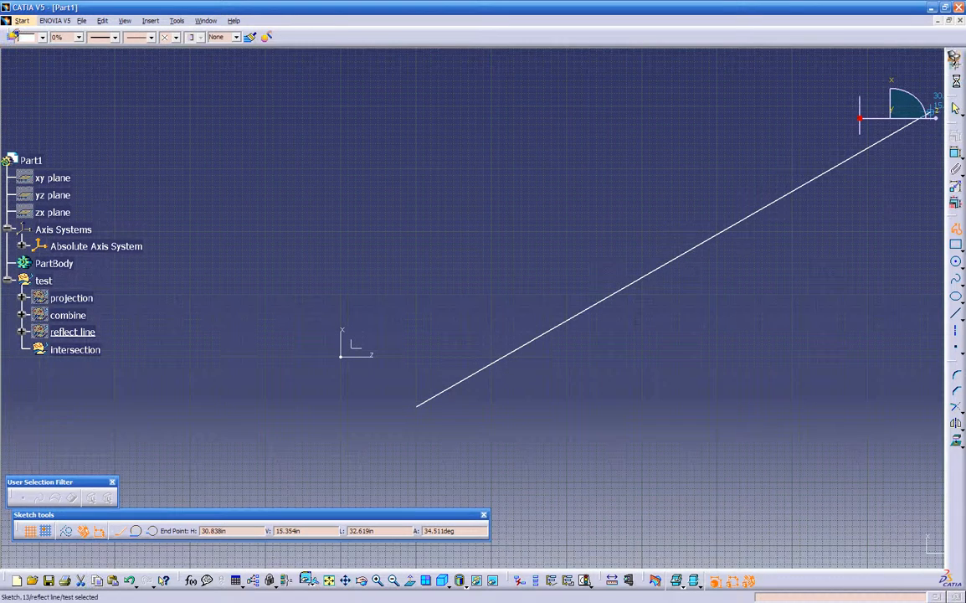
pyautogui.click(958, 83)
pyautogui.moveTo(471, 407); pyautogui.dragTo(478, 280, button='middle')
pyautogui.moveTo(403, 431); pyautogui.dragTo(452, 310, button='middle')
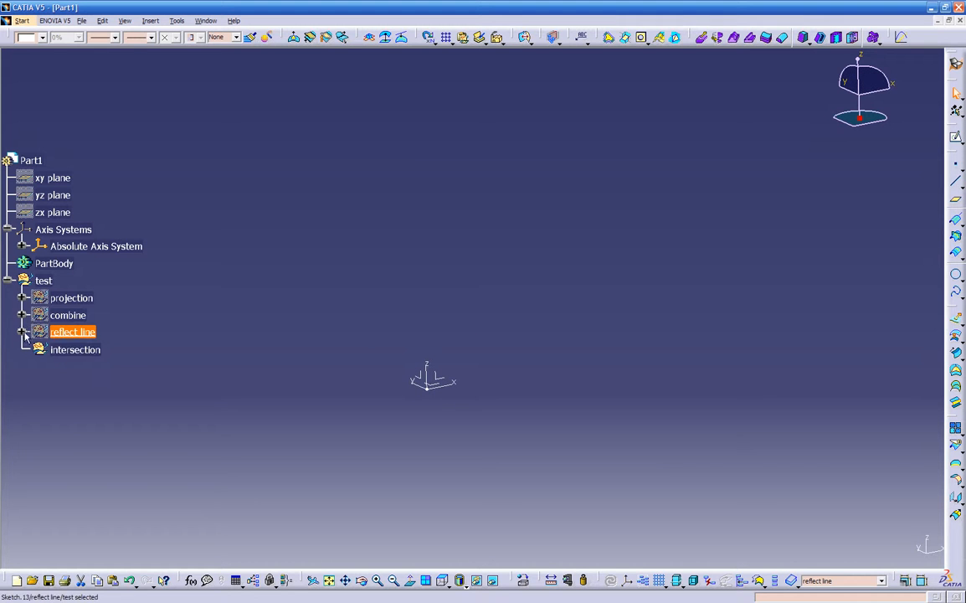
pyautogui.rightClick(67, 350)
pyautogui.click(99, 434)
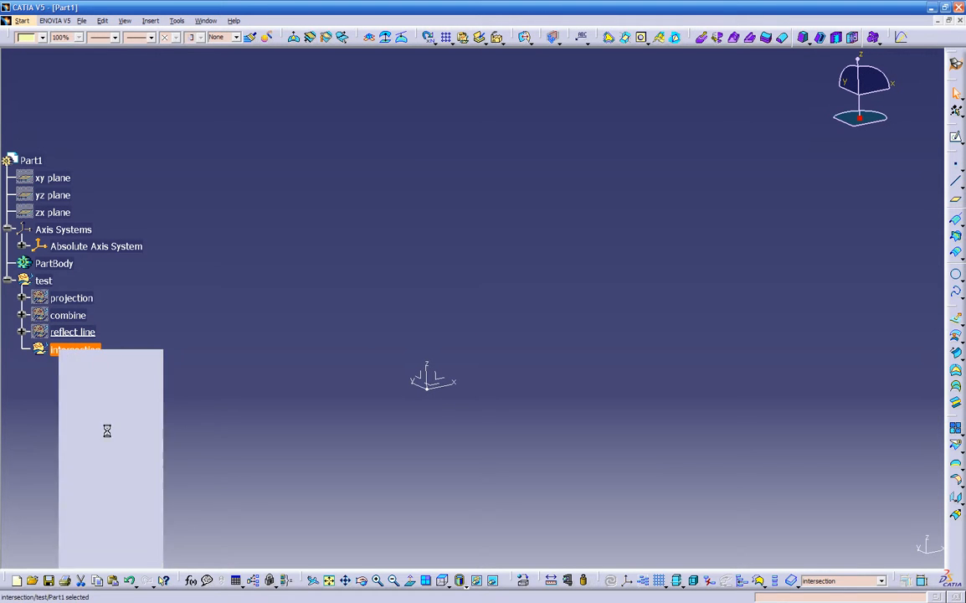
# - Sketch a wavy five-point spline on the absolute axis system's xy plane, starting at the origin, and exit the sketch
pyautogui.moveTo(387, 391); pyautogui.dragTo(380, 363, button='middle')
pyautogui.doubleClick(423, 352)
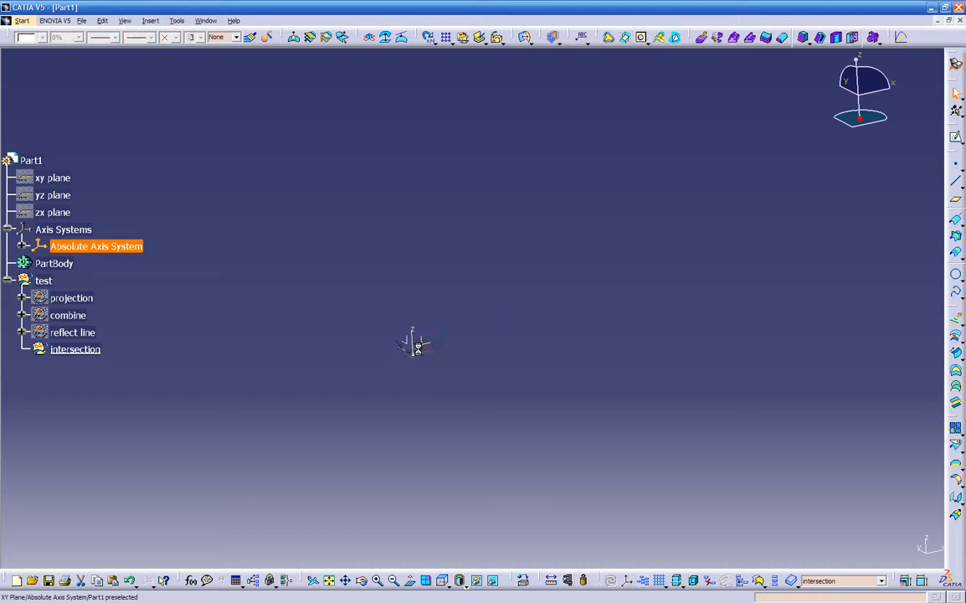
pyautogui.click(956, 139)
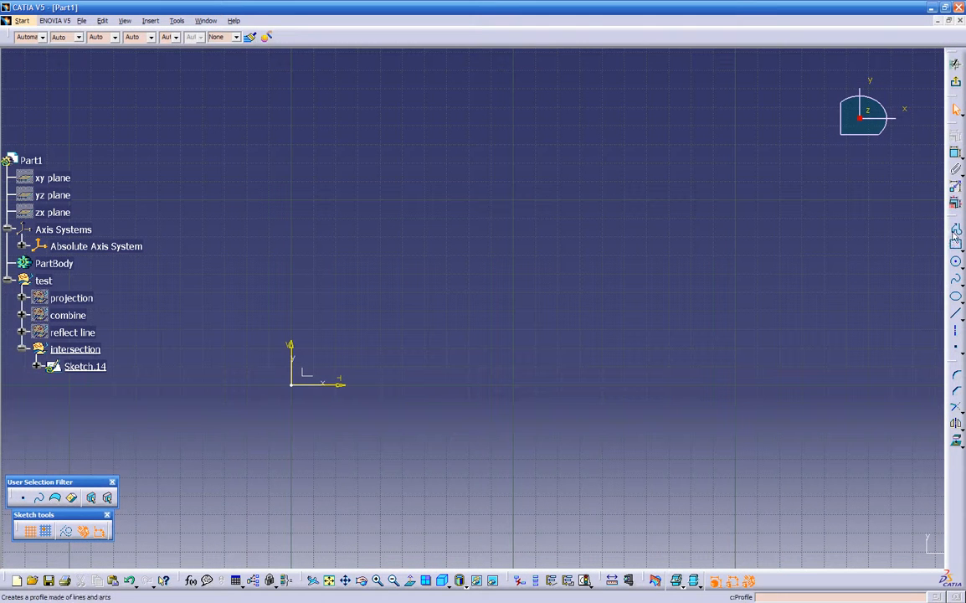
pyautogui.click(957, 285)
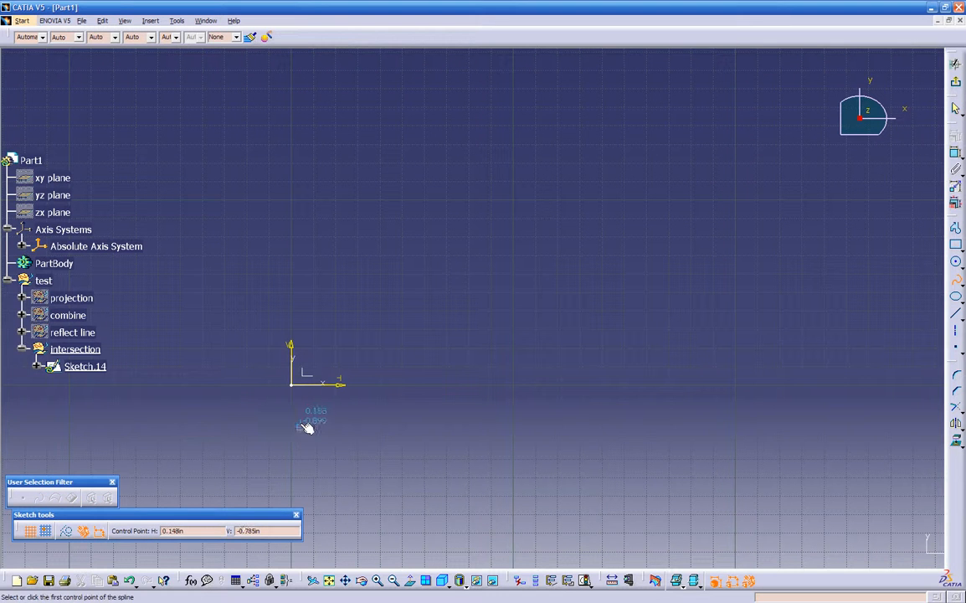
pyautogui.click(292, 383)
pyautogui.click(339, 286)
pyautogui.click(350, 139)
pyautogui.click(244, 80)
pyautogui.moveTo(335, 82)
pyautogui.mouseDown(button='middle')
pyautogui.moveTo(341, 132)
pyautogui.moveTo(315, 251)
pyautogui.mouseUp(button='middle')
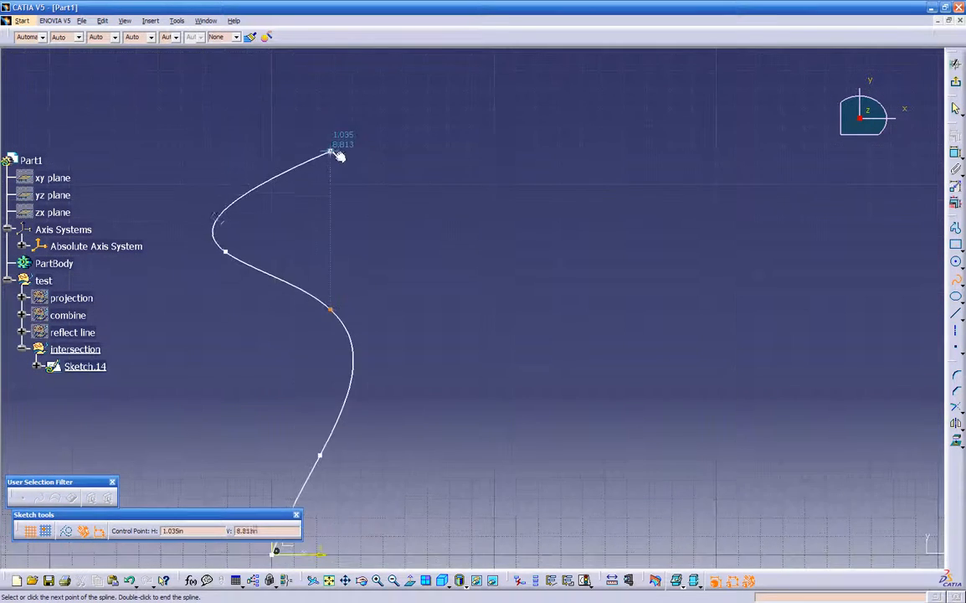
pyautogui.click(328, 124)
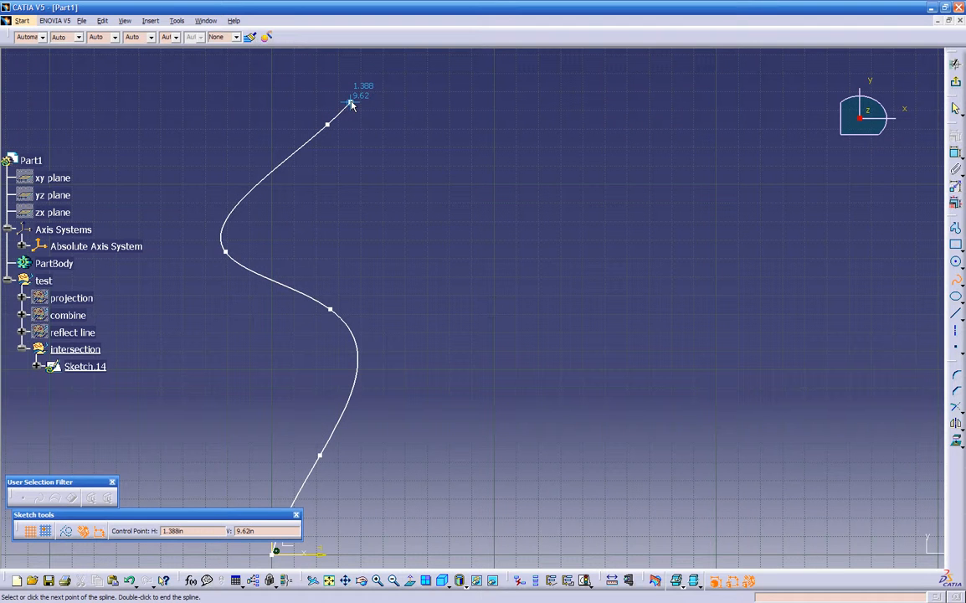
pyautogui.press('Escape')
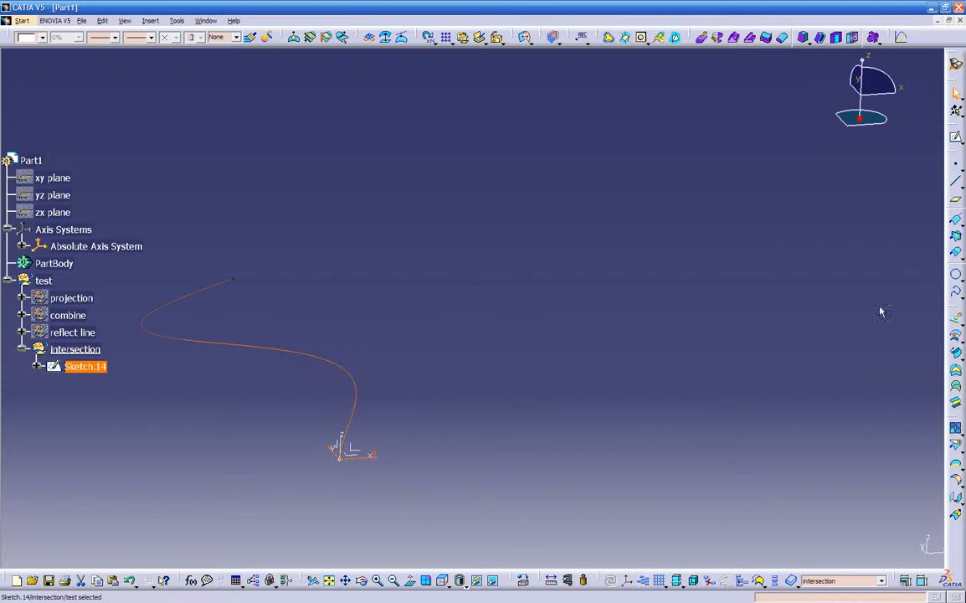
# - Extrude the spline into a surface normal to its sketch, with limits of about 1.535 in and 1.22 in
pyautogui.click(956, 323)
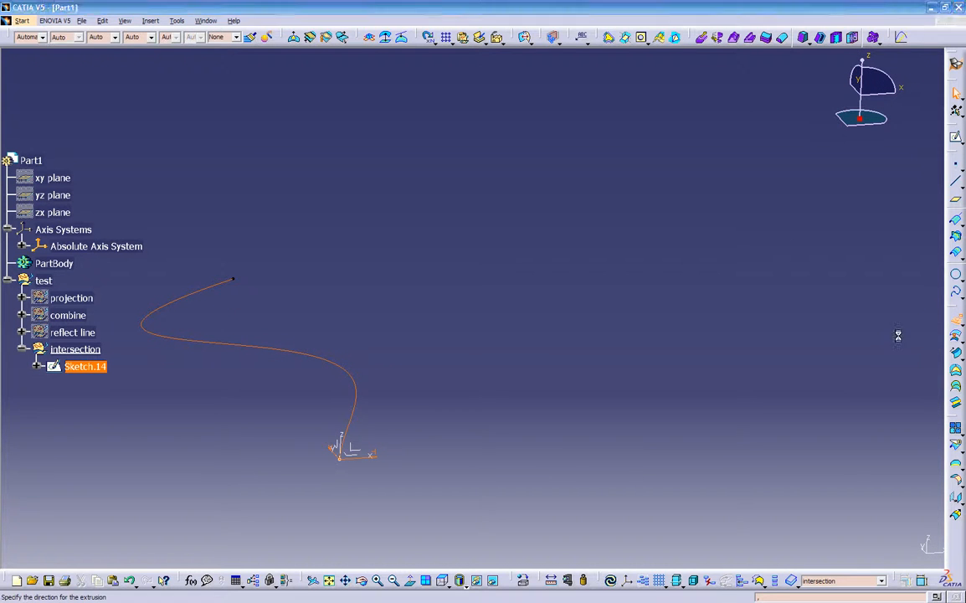
pyautogui.moveTo(295, 371); pyautogui.dragTo(402, 266, button='middle')
pyautogui.moveTo(361, 103); pyautogui.dragTo(343, 231)
pyautogui.moveTo(402, 335); pyautogui.dragTo(477, 265, button='middle')
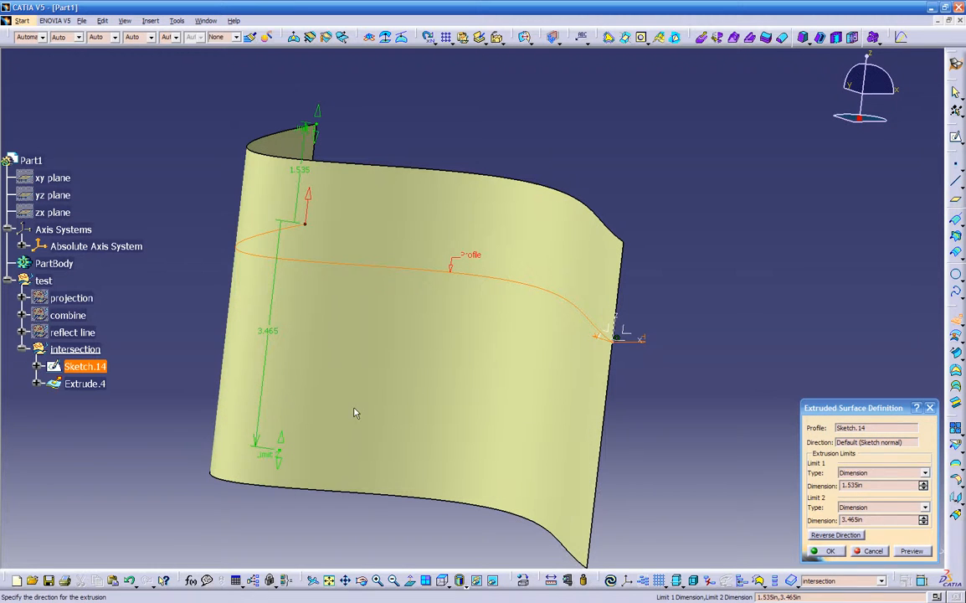
pyautogui.moveTo(282, 452); pyautogui.dragTo(348, 311)
pyautogui.click(826, 550)
# - Sketch a wavy five-point spline on the absolute axis system's yz plane, within the extruded surface's outline, and exit the sketch
pyautogui.moveTo(731, 376); pyautogui.dragTo(596, 337, button='middle')
pyautogui.click(595, 337)
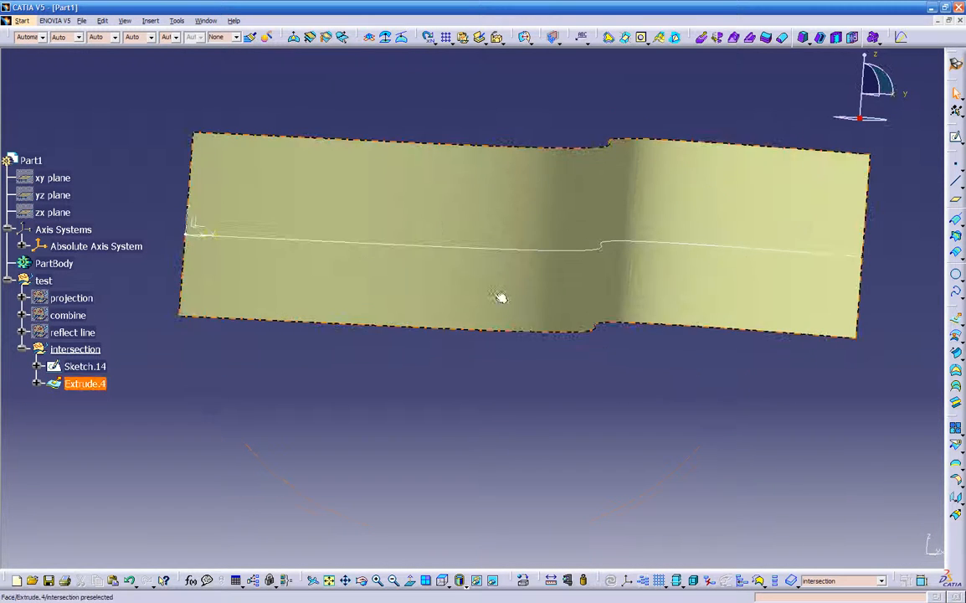
pyautogui.moveTo(487, 280); pyautogui.dragTo(247, 221, button='middle')
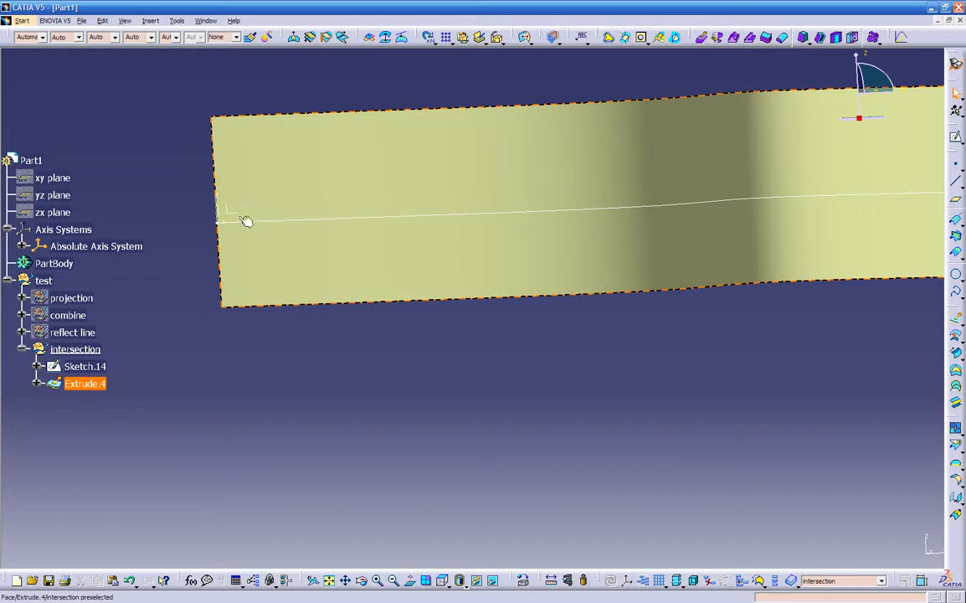
pyautogui.click(236, 218)
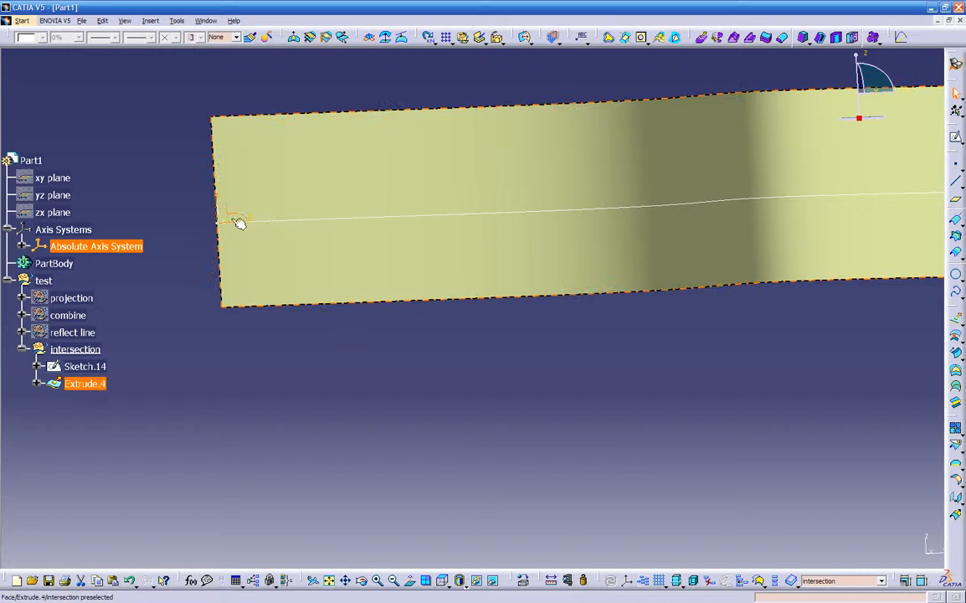
pyautogui.click(956, 138)
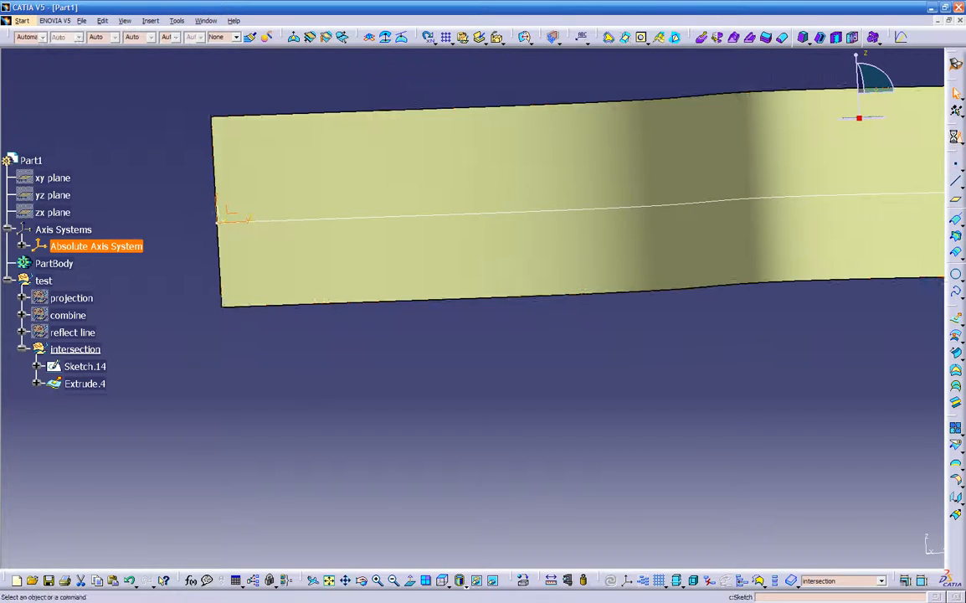
pyautogui.moveTo(684, 266)
pyautogui.mouseDown(button='middle')
pyautogui.moveTo(636, 330)
pyautogui.moveTo(617, 334)
pyautogui.moveTo(624, 319)
pyautogui.mouseUp(button='middle')
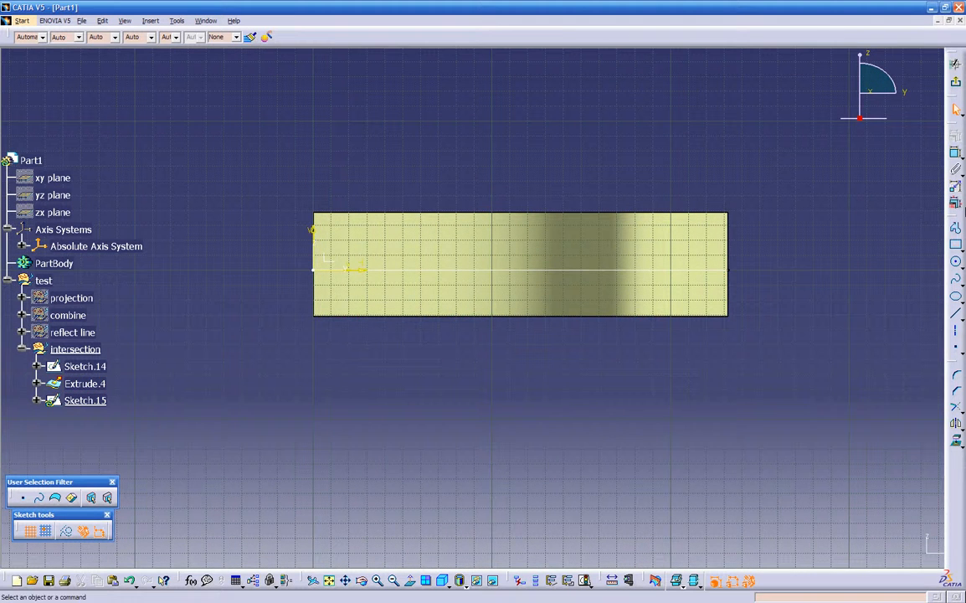
pyautogui.click(955, 282)
pyautogui.click(366, 285)
pyautogui.click(432, 248)
pyautogui.click(576, 268)
pyautogui.click(621, 289)
pyautogui.click(687, 252)
pyautogui.press('Escape')
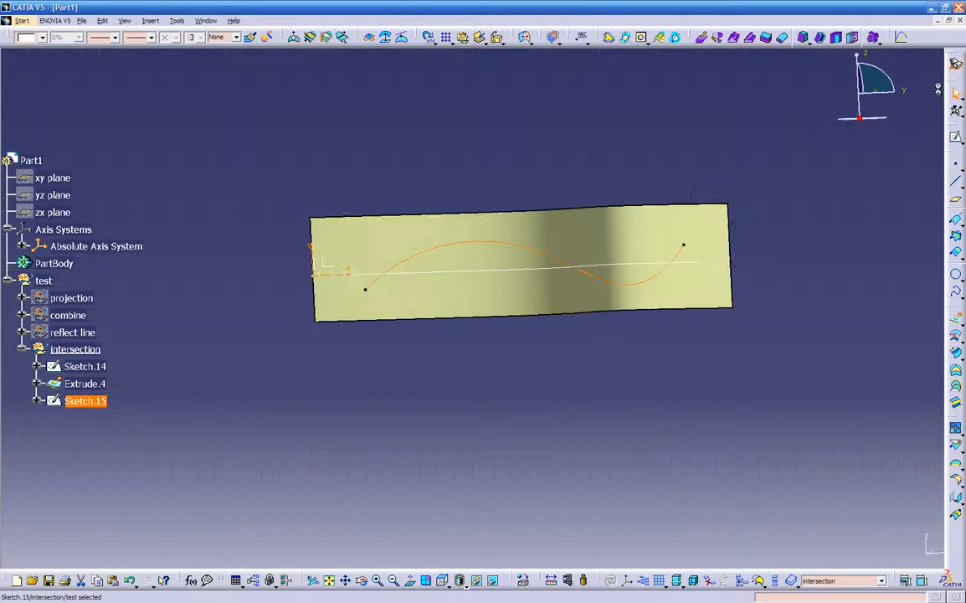
# - Extrude the second spline through the first surface, with limits of about 3.661 in and 2.126 in
pyautogui.moveTo(581, 357)
pyautogui.mouseDown(button='middle')
pyautogui.moveTo(643, 381)
pyautogui.moveTo(765, 366)
pyautogui.mouseUp(button='middle')
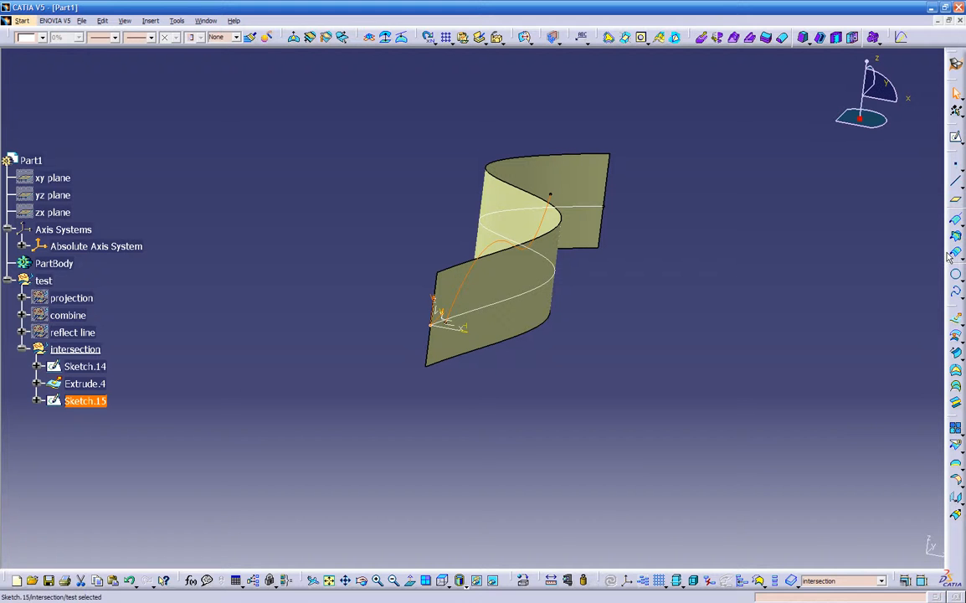
pyautogui.click(957, 322)
pyautogui.moveTo(621, 319); pyautogui.dragTo(644, 287, button='middle')
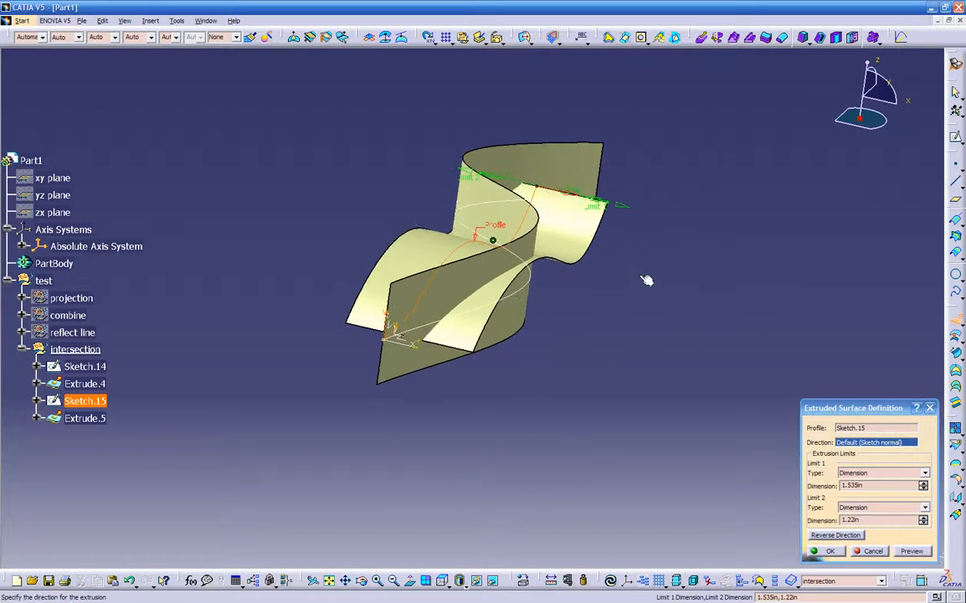
pyautogui.moveTo(624, 209); pyautogui.dragTo(722, 257)
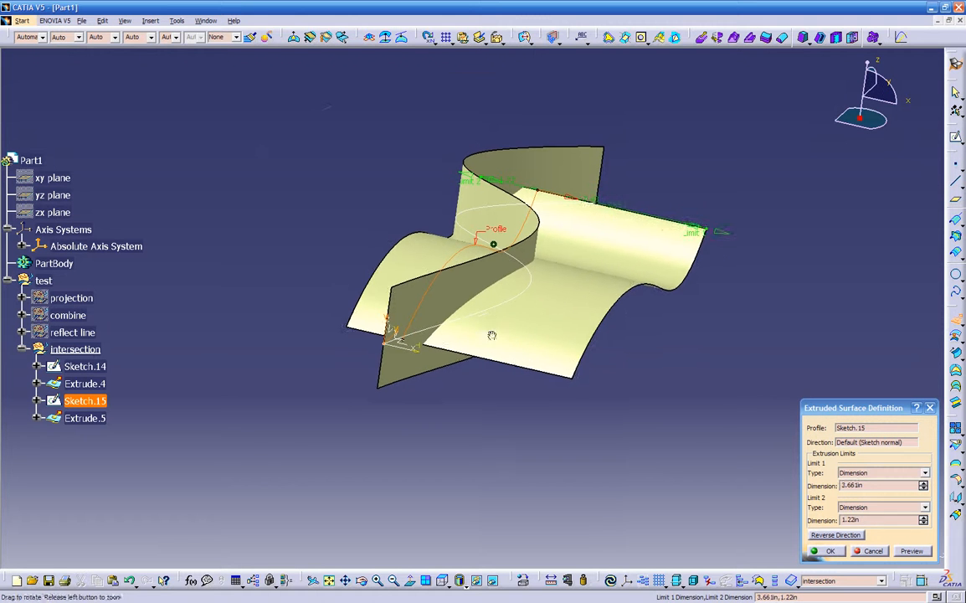
pyautogui.moveTo(490, 328); pyautogui.dragTo(662, 345, button='middle')
pyautogui.moveTo(396, 338); pyautogui.dragTo(197, 240, button='middle')
pyautogui.moveTo(197, 219); pyautogui.dragTo(181, 236)
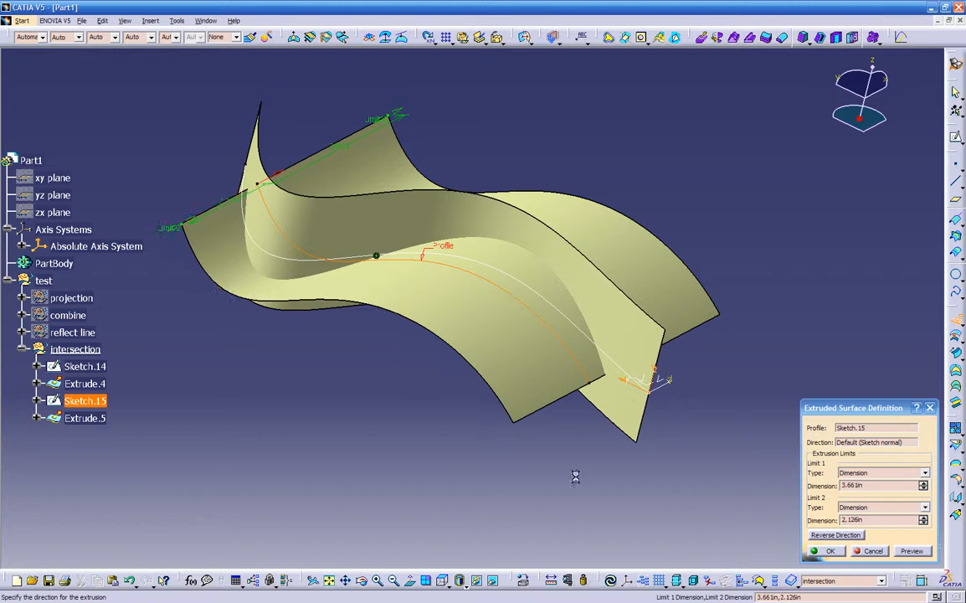
pyautogui.click(829, 551)
# - Hide both spline sketches, Sketch.15 and Sketch.14
pyautogui.moveTo(723, 505); pyautogui.dragTo(477, 419, button='middle')
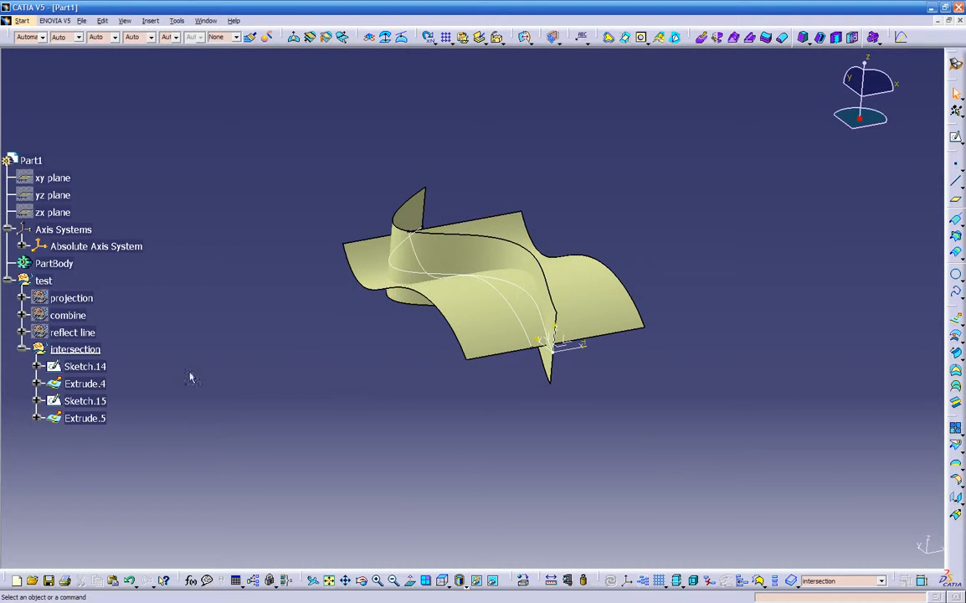
pyautogui.click(408, 272)
pyautogui.rightClick(422, 257)
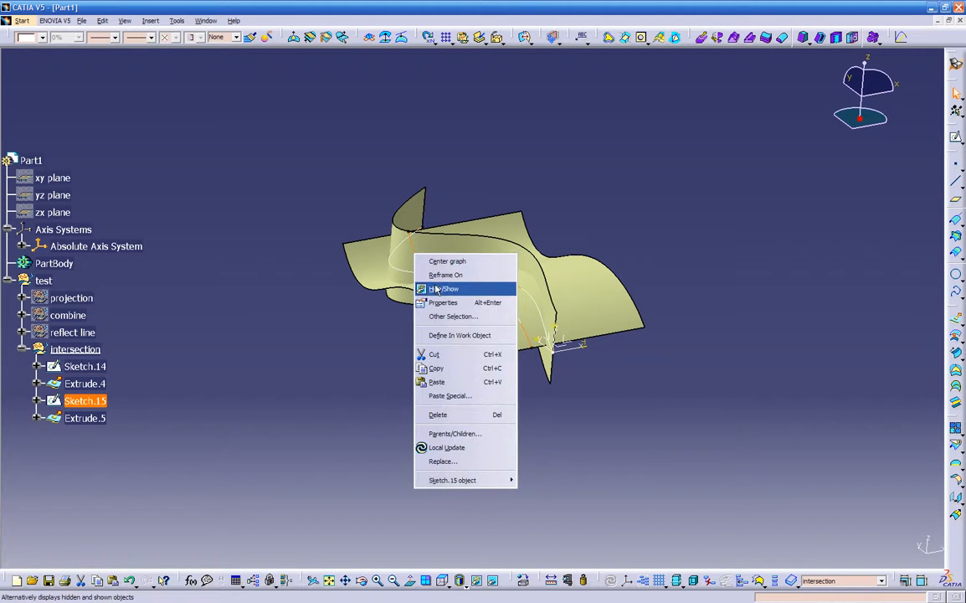
pyautogui.click(431, 288)
pyautogui.rightClick(410, 270)
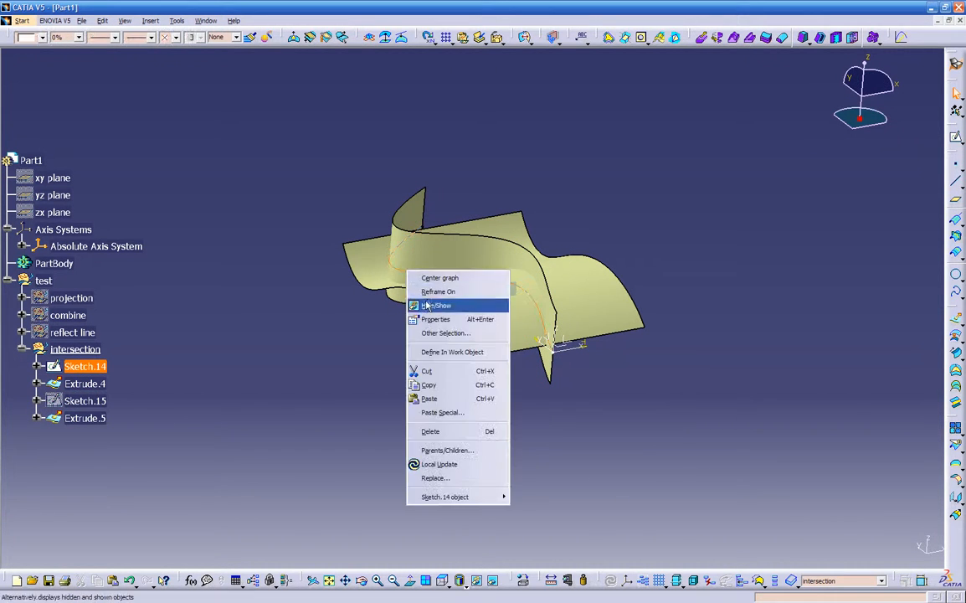
pyautogui.click(431, 307)
# - Colour the wide extruded surface brown and the upright extruded surface dark green
pyautogui.click(379, 271)
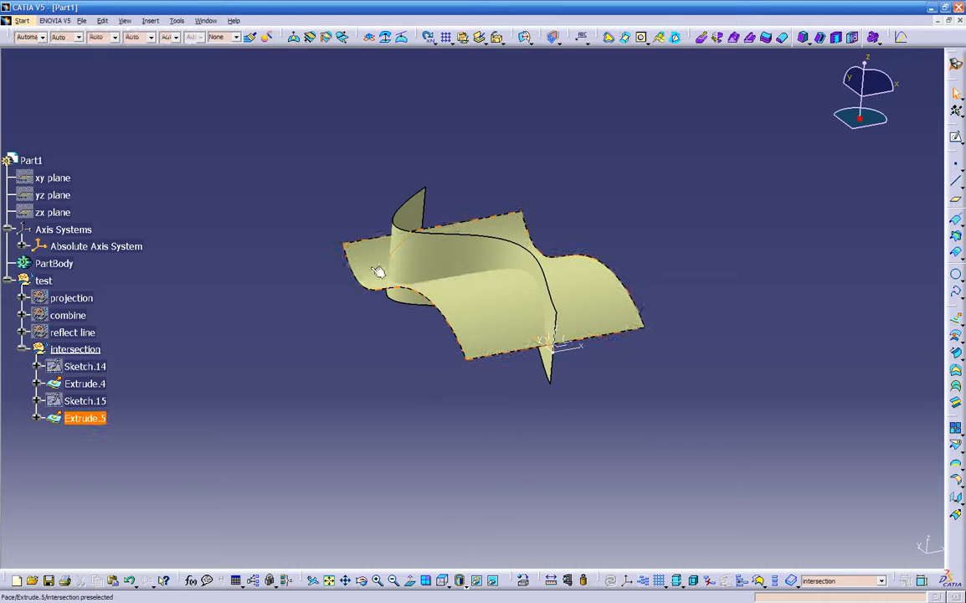
pyautogui.click(42, 37)
pyautogui.click(36, 203)
pyautogui.click(401, 267)
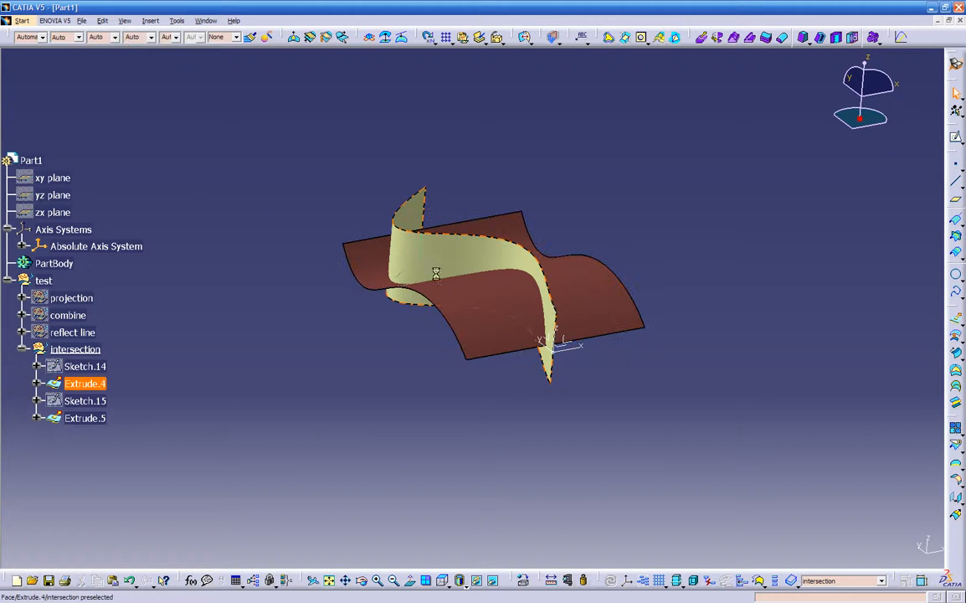
pyautogui.click(24, 37)
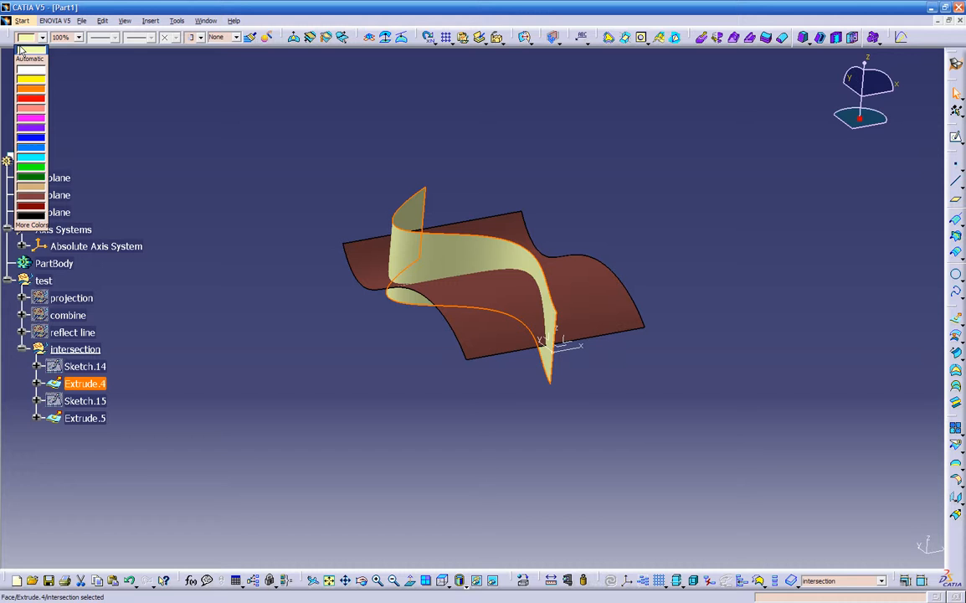
pyautogui.click(32, 178)
pyautogui.click(509, 466)
# - Switch to the Part Design workbench
pyautogui.moveTo(509, 466)
pyautogui.mouseDown(button='middle')
pyautogui.moveTo(539, 463)
pyautogui.moveTo(509, 469)
pyautogui.mouseUp(button='middle')
pyautogui.moveTo(465, 300); pyautogui.dragTo(422, 278, button='middle')
pyautogui.moveTo(531, 350); pyautogui.dragTo(517, 494, button='middle')
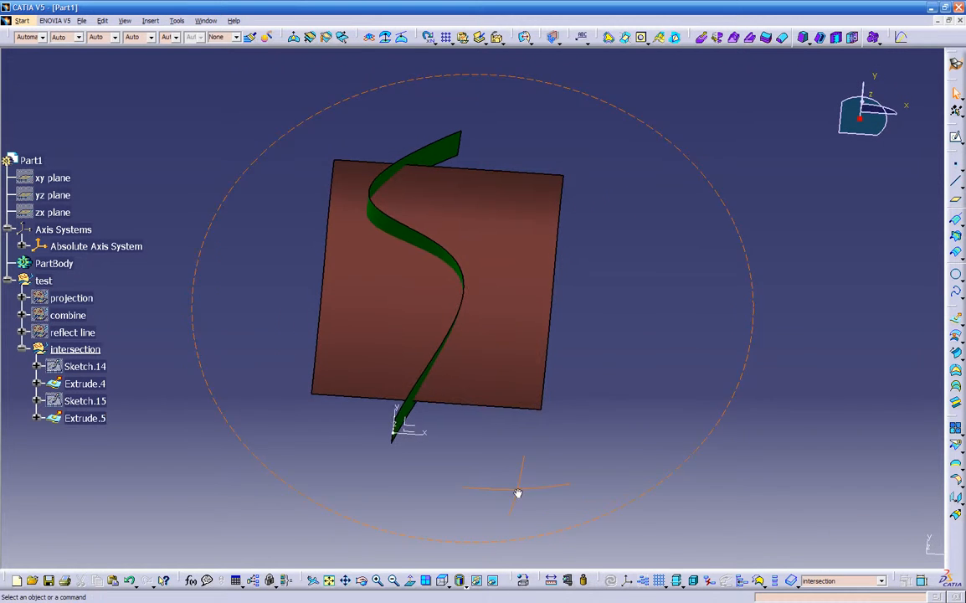
pyautogui.moveTo(449, 409); pyautogui.dragTo(450, 360, button='middle')
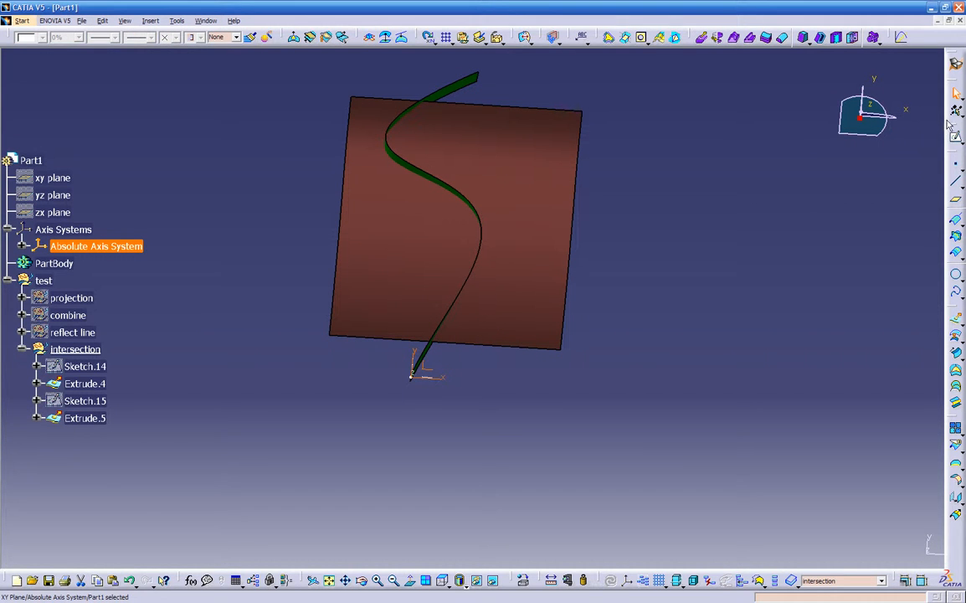
pyautogui.click(955, 65)
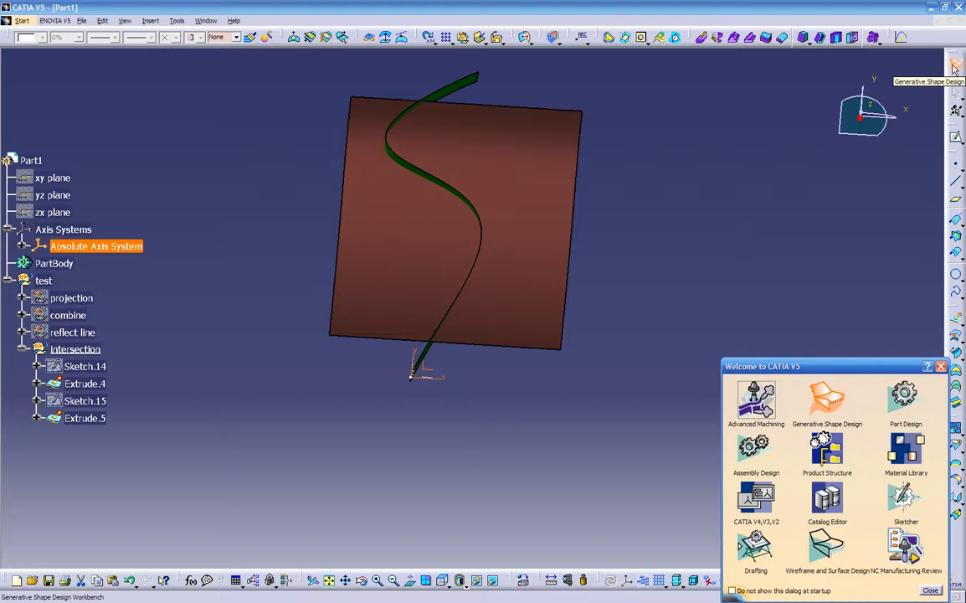
pyautogui.click(906, 394)
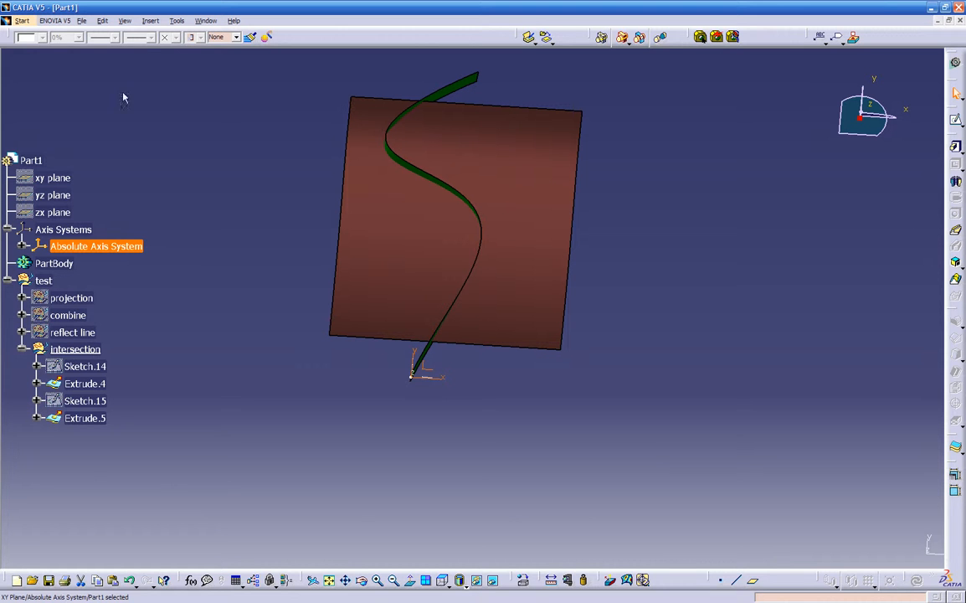
pyautogui.click(22, 21)
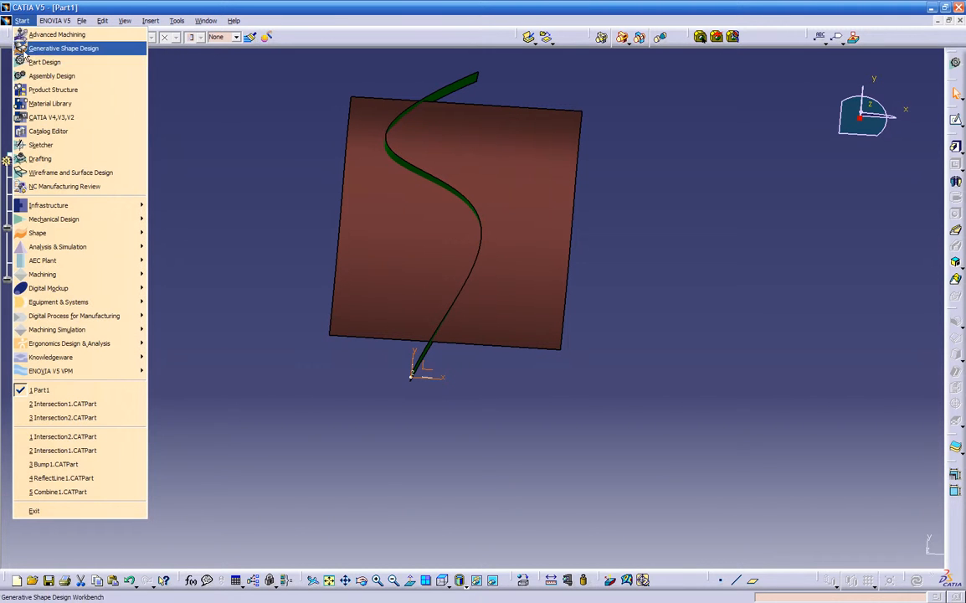
pyautogui.click(252, 74)
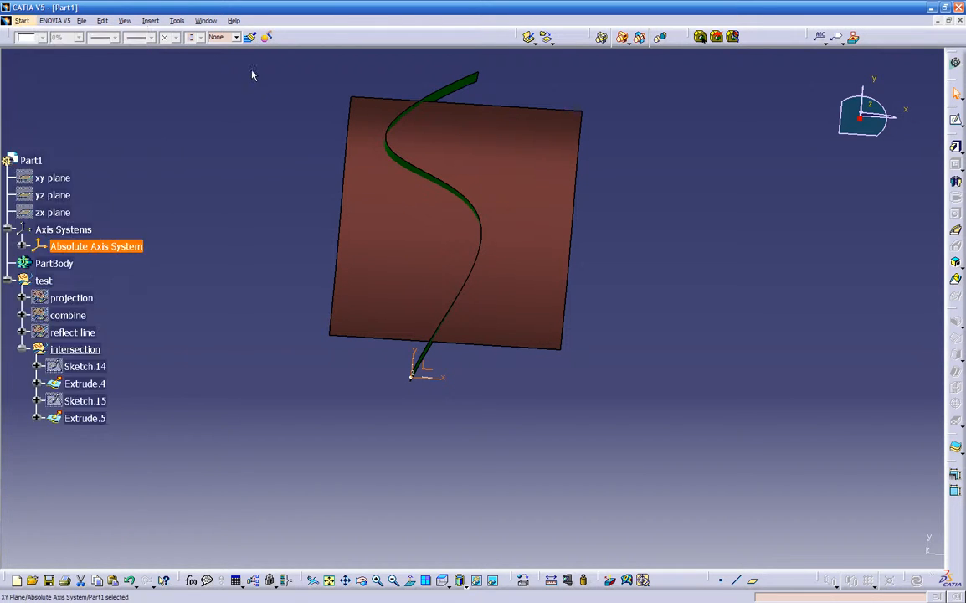
pyautogui.click(957, 148)
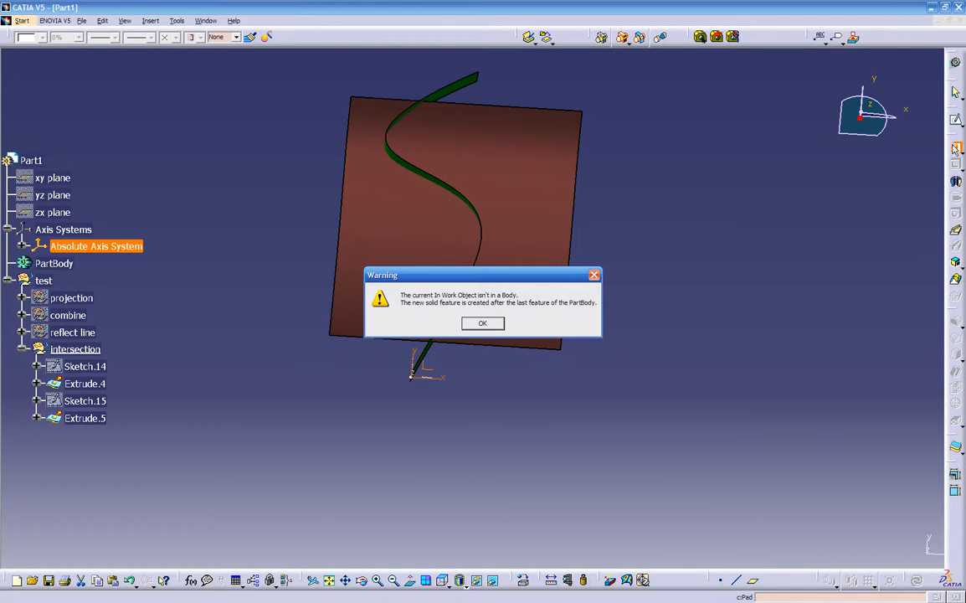
pyautogui.click(595, 275)
pyautogui.click(492, 324)
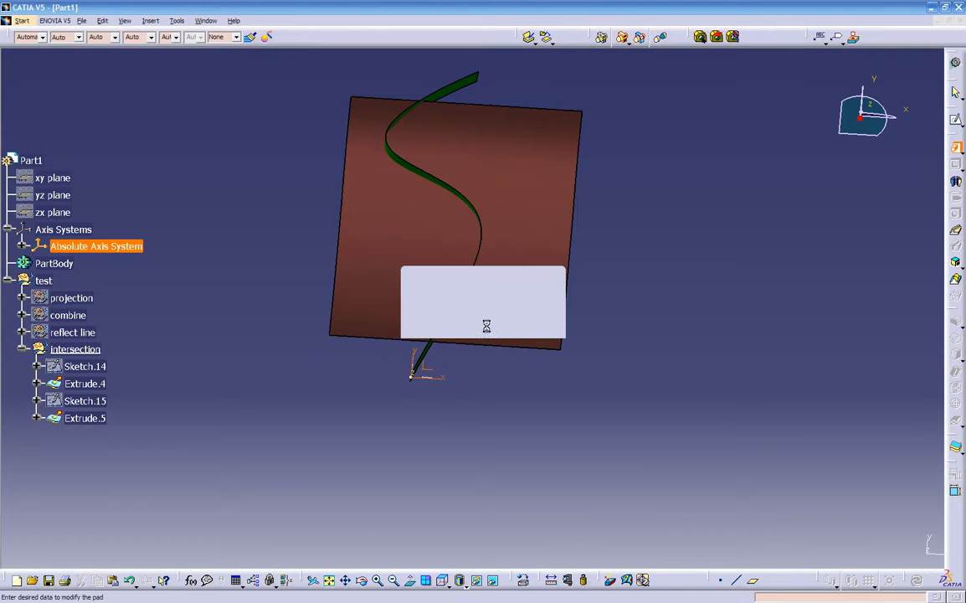
pyautogui.click(862, 550)
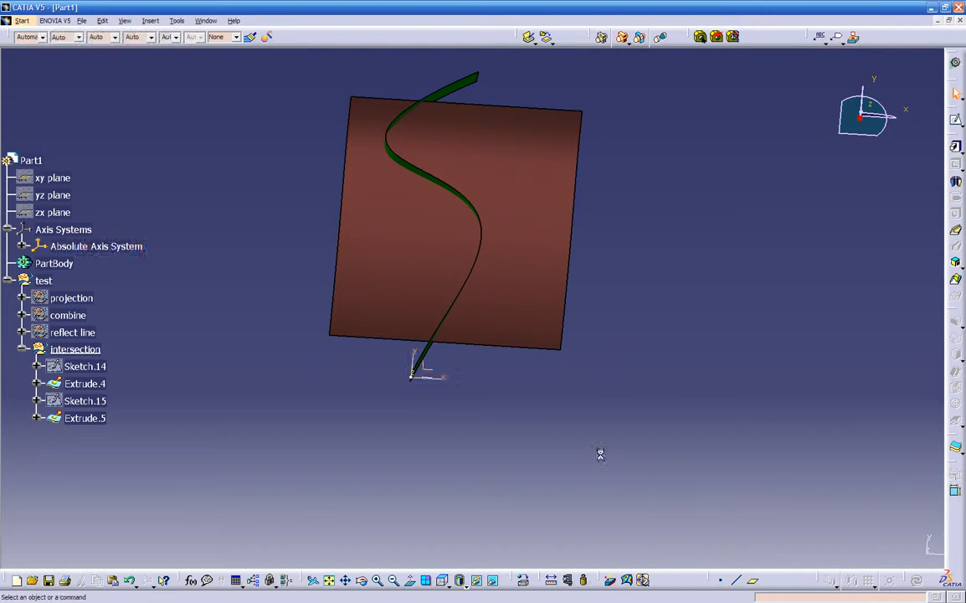
# - Make PartBody the active work object and open a new sketch on the xy plane as the profile of a pad
pyautogui.rightClick(53, 263)
pyautogui.click(88, 341)
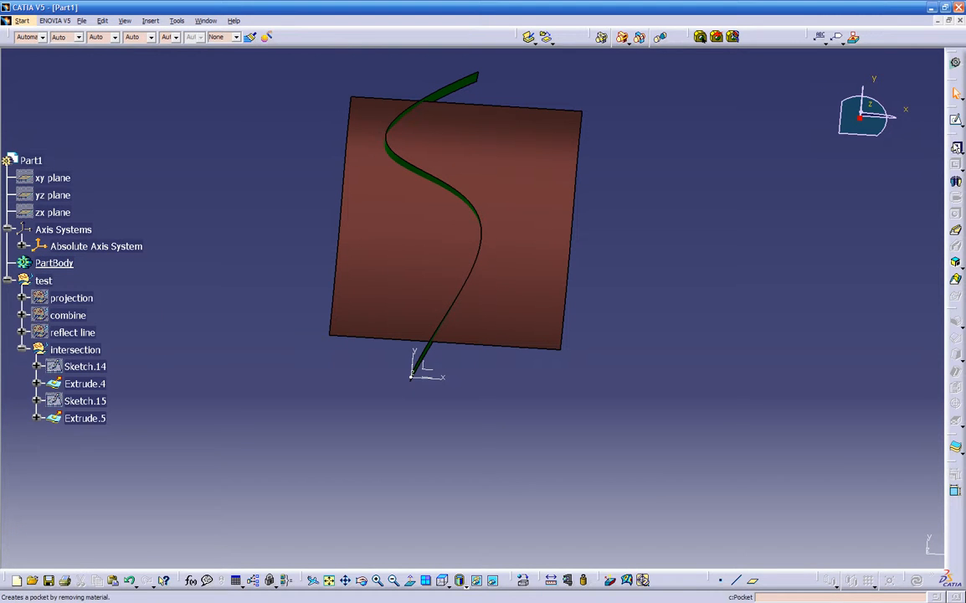
pyautogui.click(956, 147)
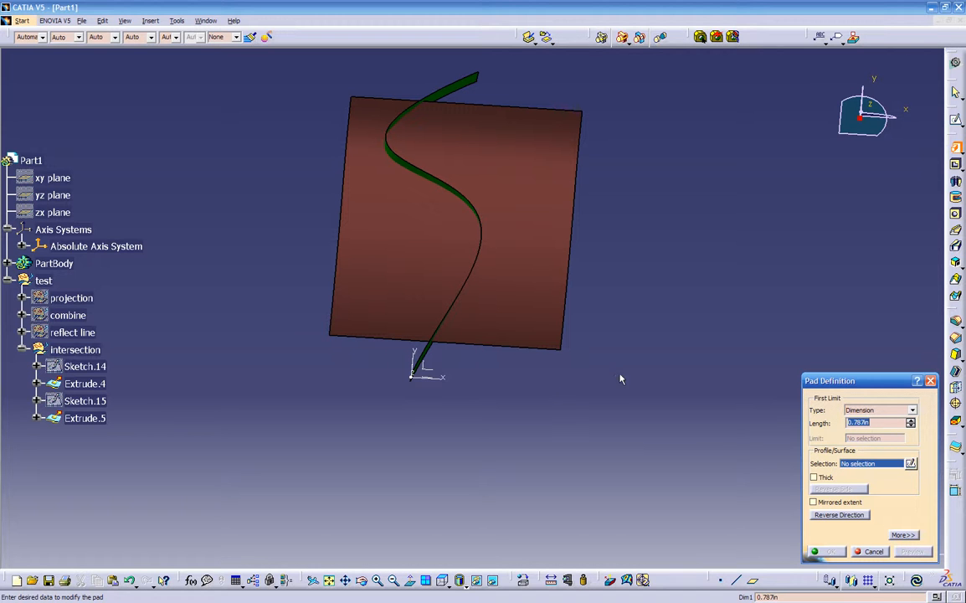
pyautogui.click(910, 464)
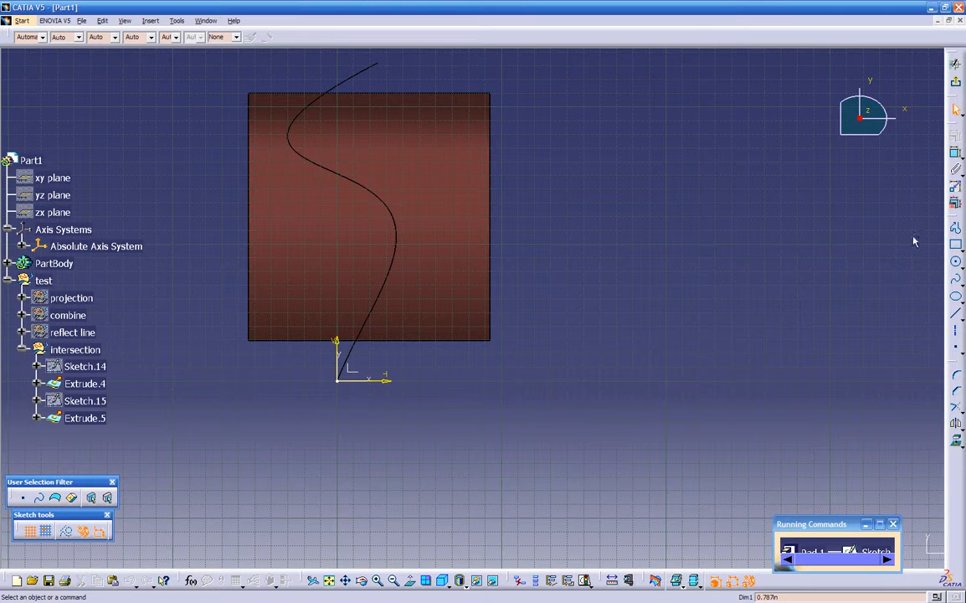
# - Sketch a narrow upright ellipse across the brown surface's lower edge, centred at about H 2.516 in, V 1.428 in, with radii about 1.322 in and 0.176 in
pyautogui.click(955, 247)
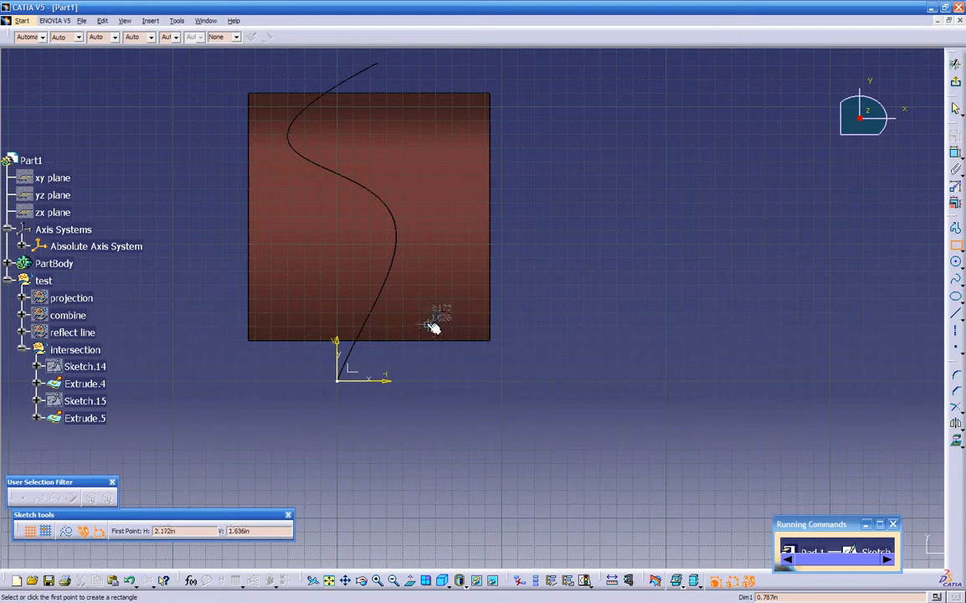
pyautogui.click(955, 296)
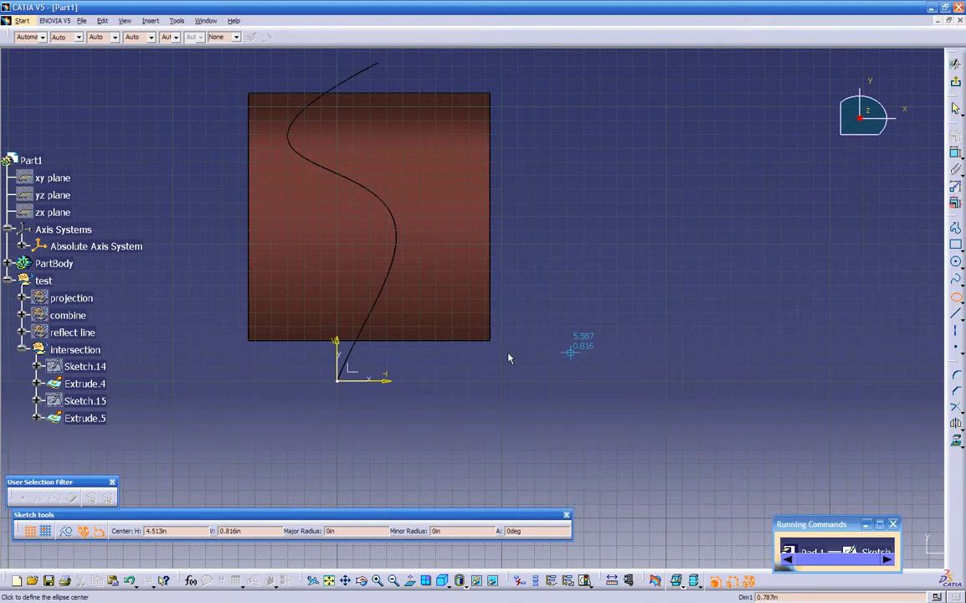
pyautogui.click(448, 378)
pyautogui.click(449, 333)
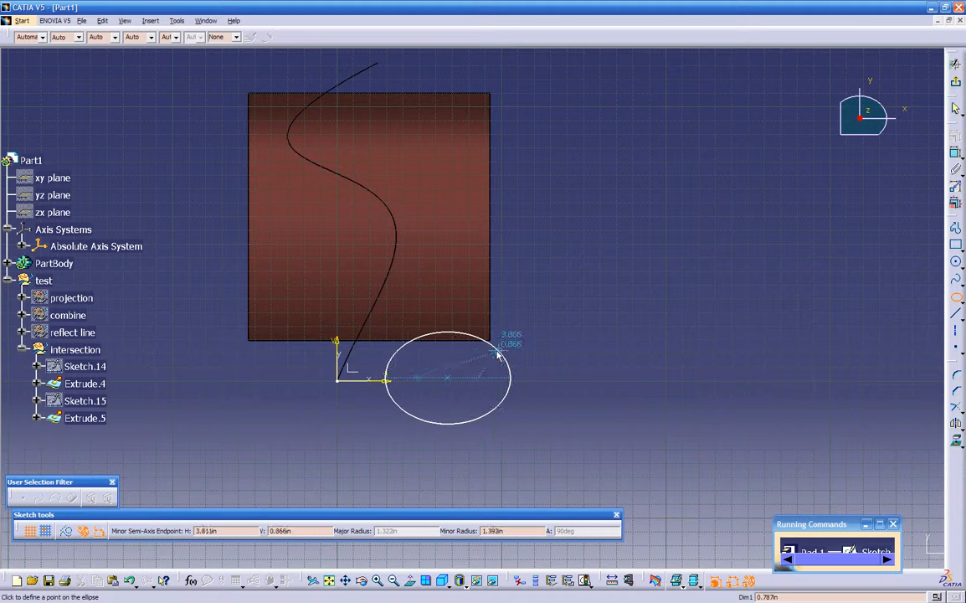
pyautogui.click(456, 362)
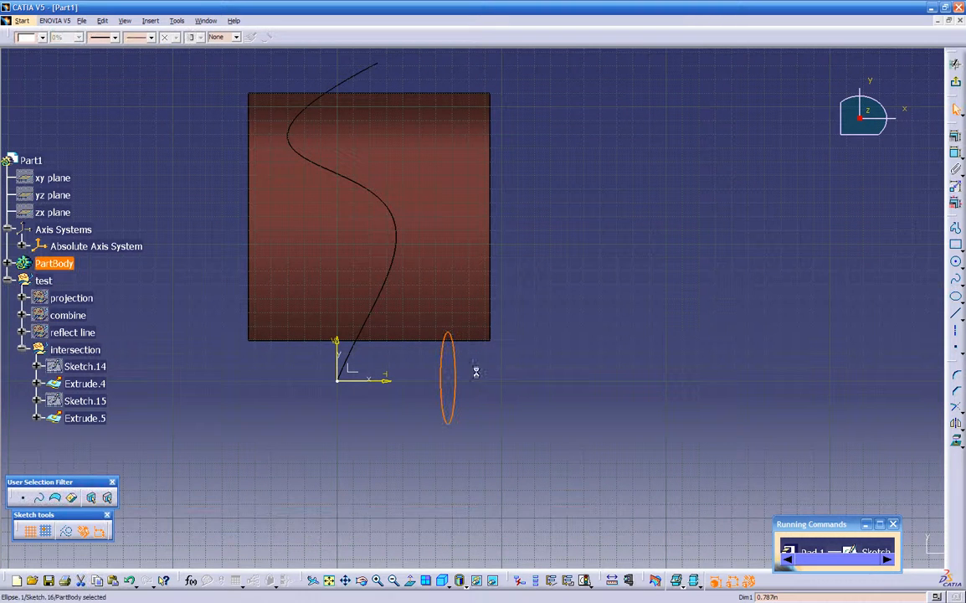
pyautogui.moveTo(455, 382); pyautogui.dragTo(441, 335)
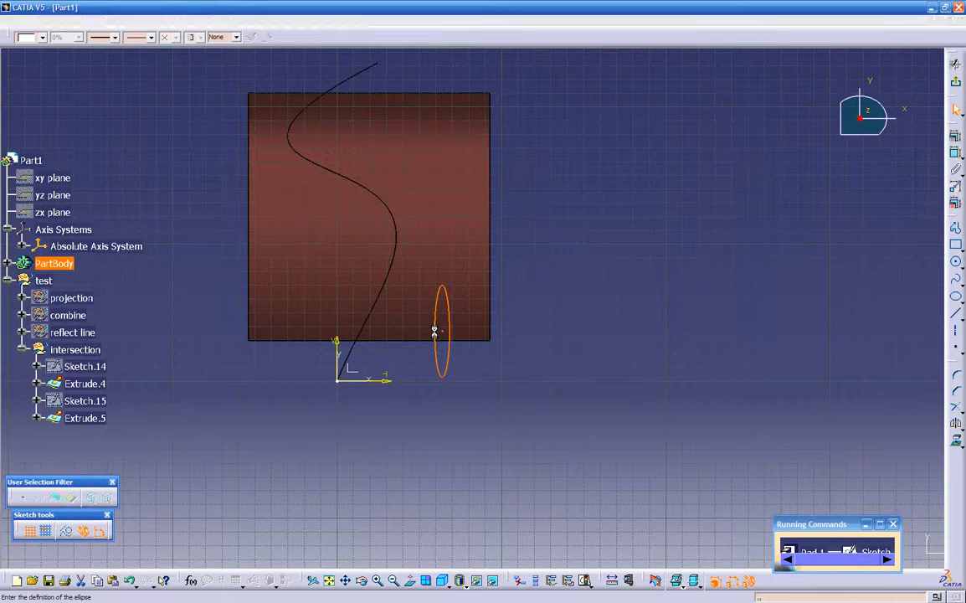
# - Set the ellipse's major radius to 1.5 in, enlarge its minor radius and finish the sketch
pyautogui.doubleClick(434, 331)
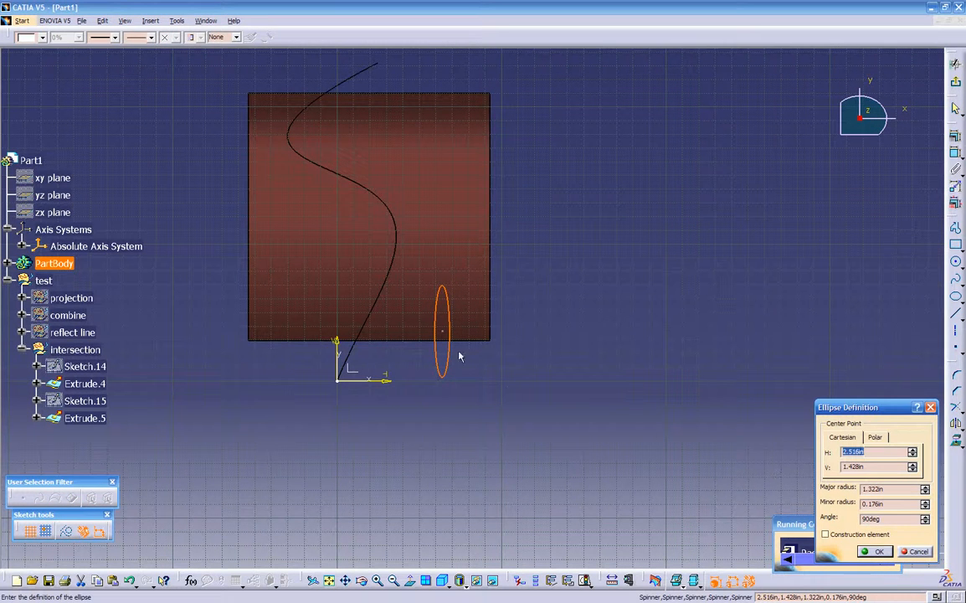
pyautogui.press('Return')
pyautogui.write('1.5')
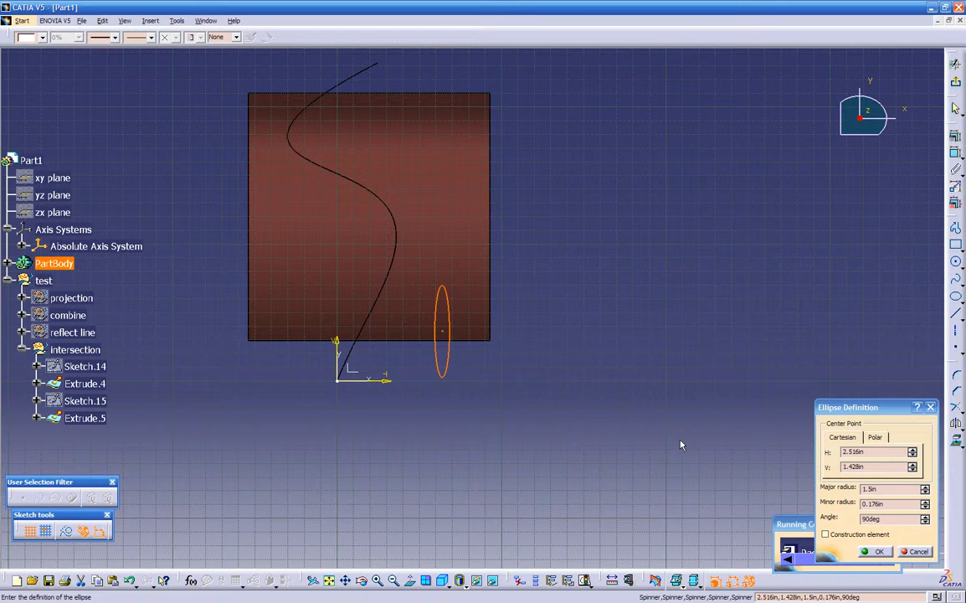
pyautogui.click(866, 553)
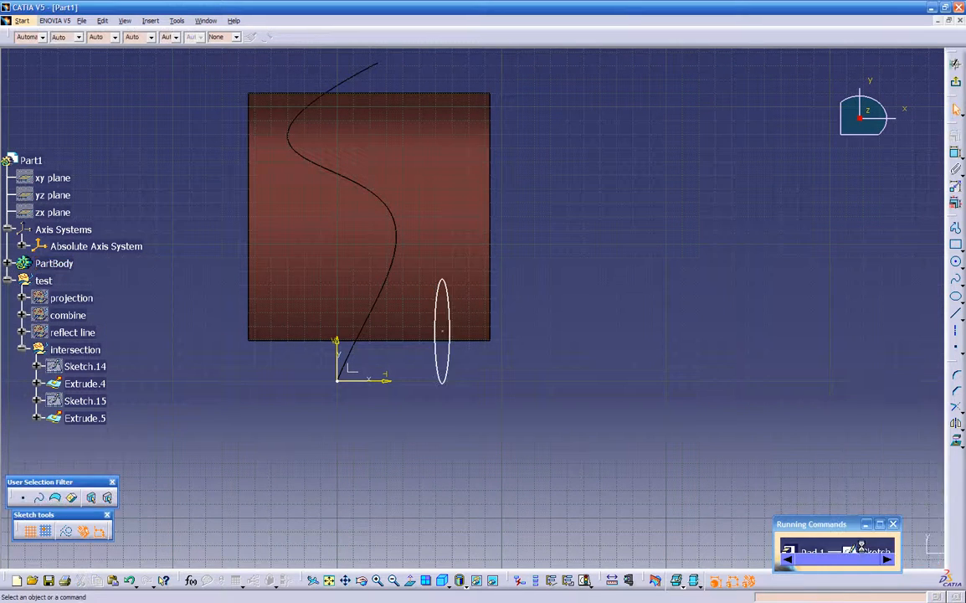
pyautogui.doubleClick(449, 332)
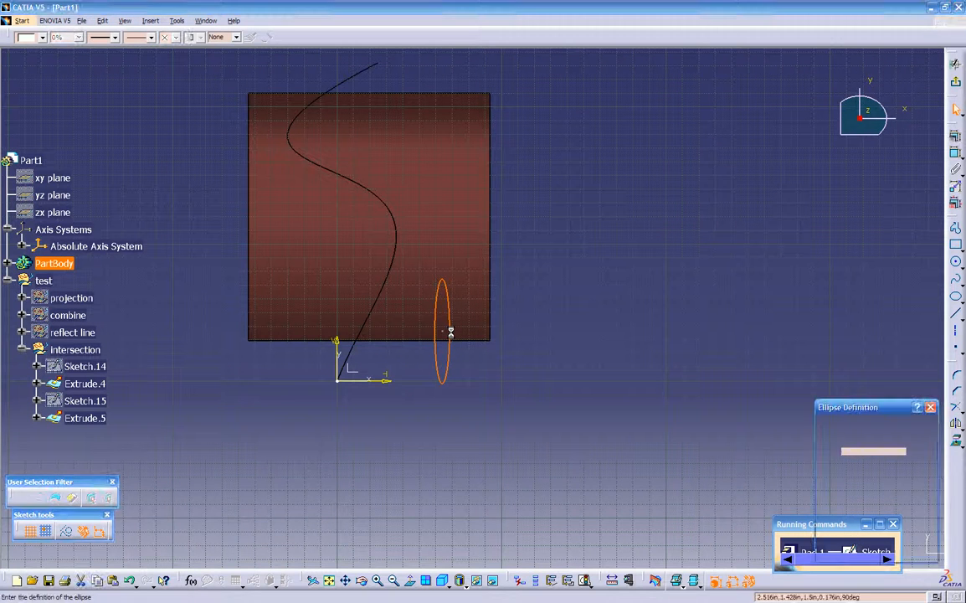
pyautogui.doubleClick(886, 503)
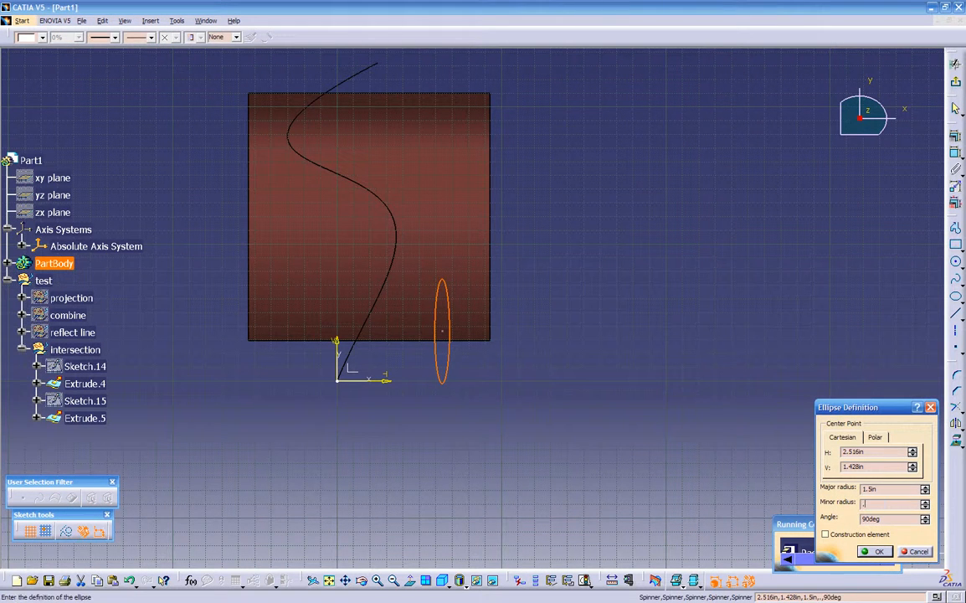
pyautogui.click(879, 552)
pyautogui.moveTo(482, 459); pyautogui.dragTo(420, 199, button='middle')
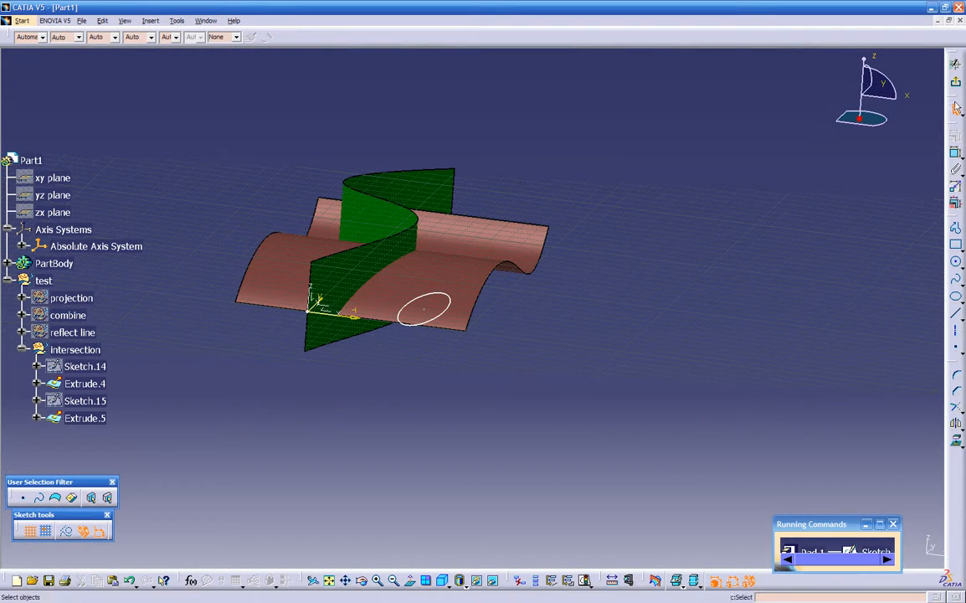
pyautogui.click(957, 88)
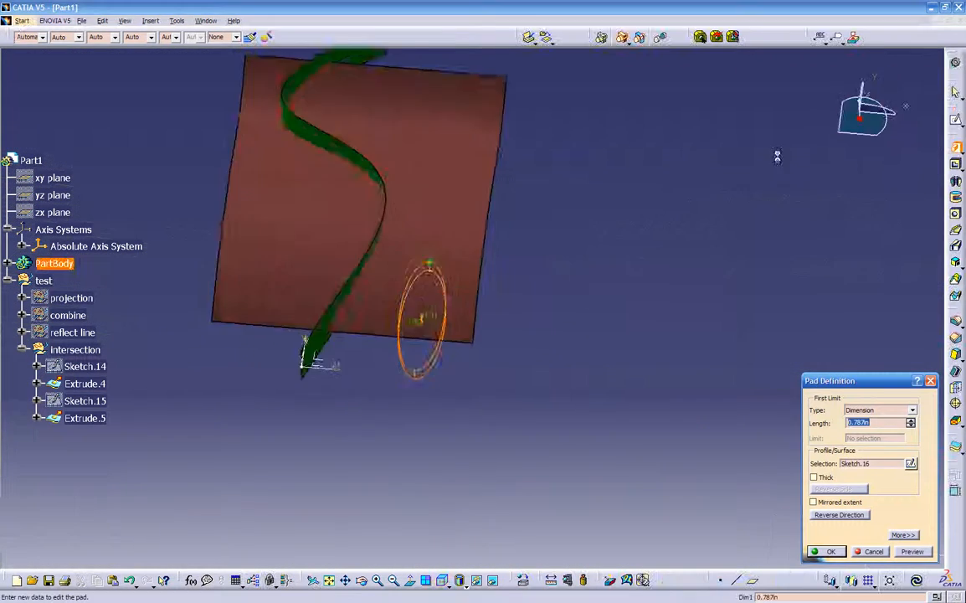
# - Create the elliptical pad with a first limit of 1 in and a second limit of 1 in
pyautogui.moveTo(648, 452); pyautogui.dragTo(498, 344, button='middle')
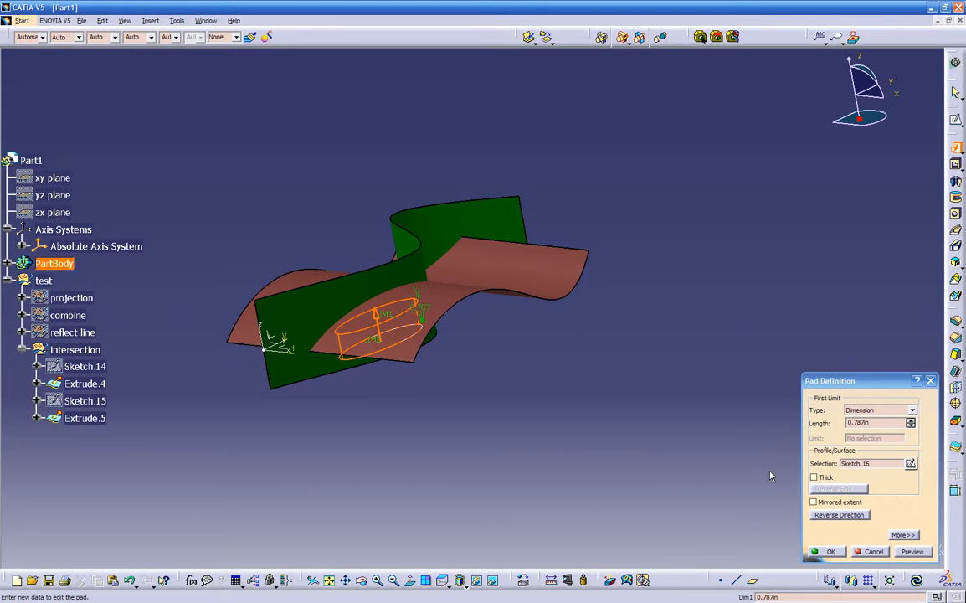
pyautogui.click(902, 535)
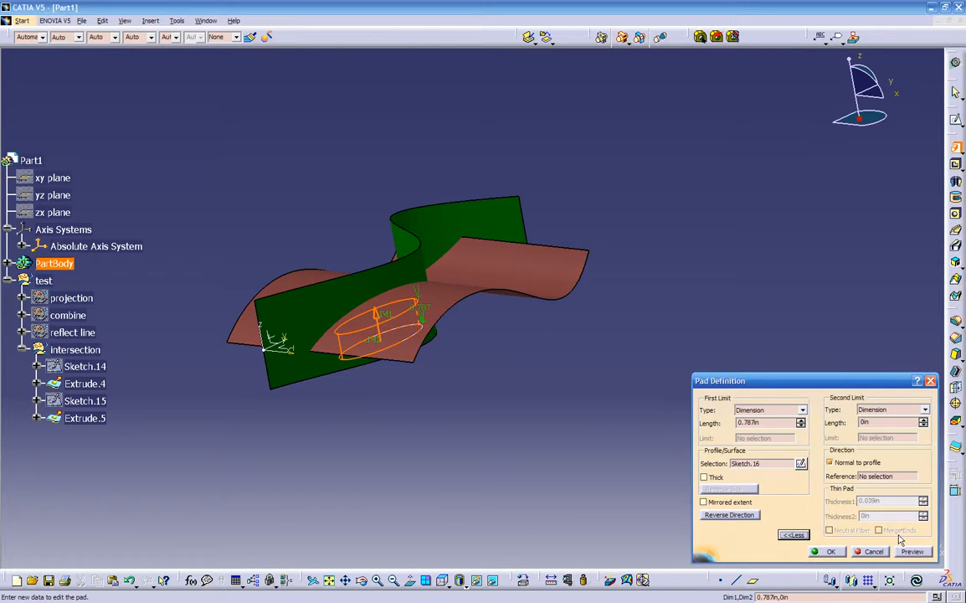
pyautogui.doubleClick(778, 423)
pyautogui.write('1')
pyautogui.moveTo(878, 422); pyautogui.dragTo(712, 425)
pyautogui.write('1')
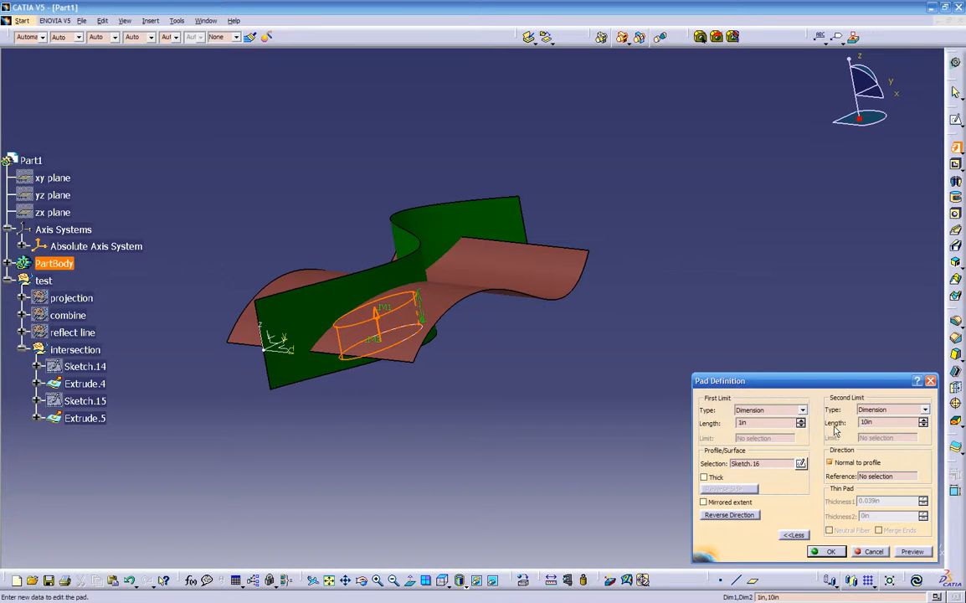
pyautogui.moveTo(499, 380); pyautogui.dragTo(645, 494, button='middle')
pyautogui.click(831, 551)
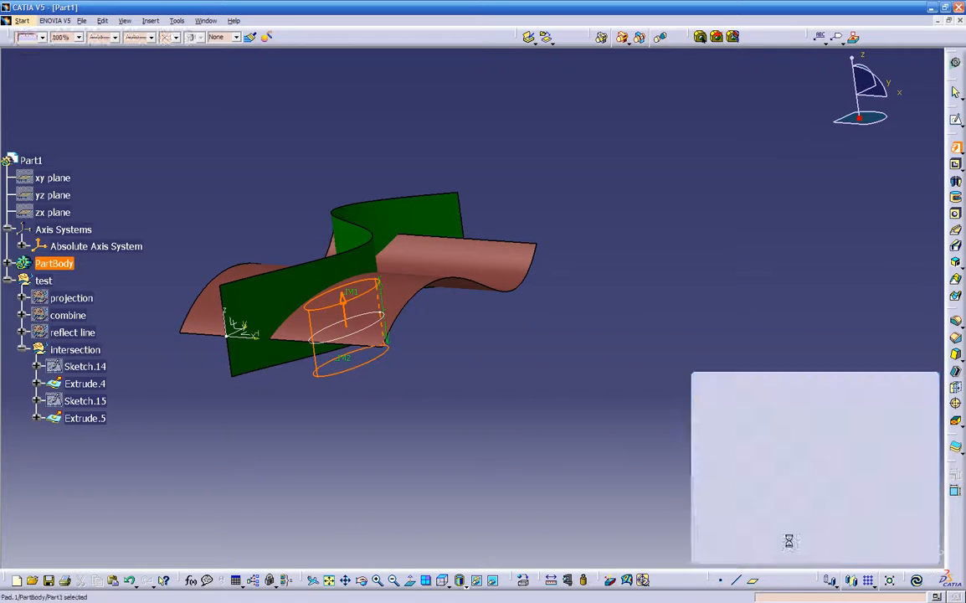
# - Switch to the Generative Shape Design workbench
pyautogui.moveTo(543, 437); pyautogui.dragTo(459, 469, button='middle')
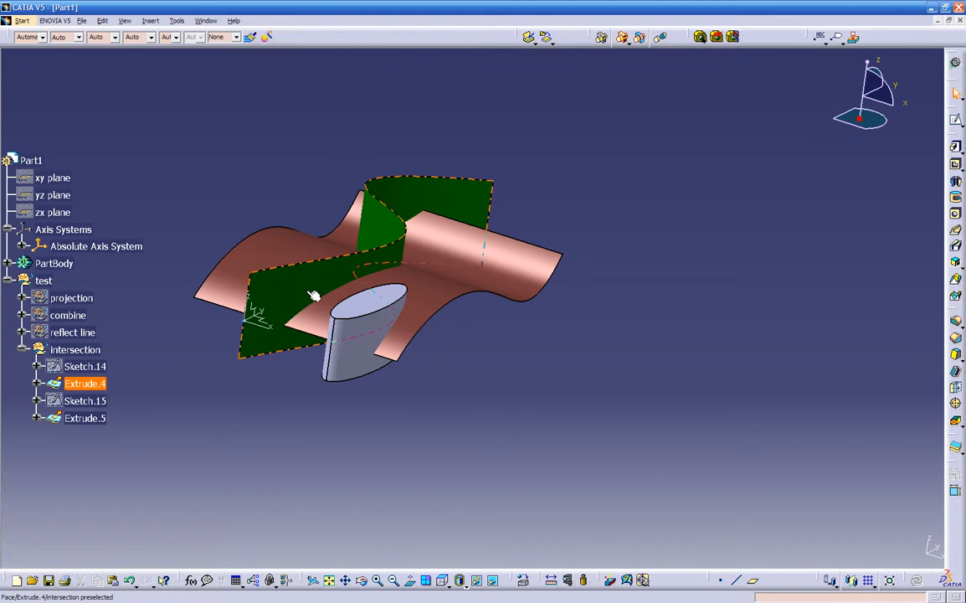
pyautogui.moveTo(539, 448); pyautogui.dragTo(547, 402, button='middle')
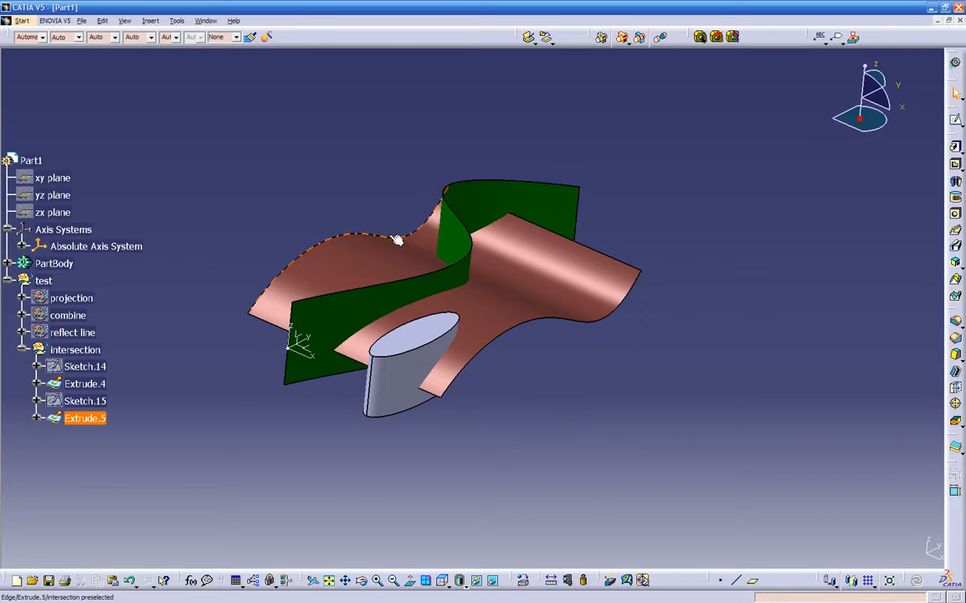
pyautogui.click(956, 65)
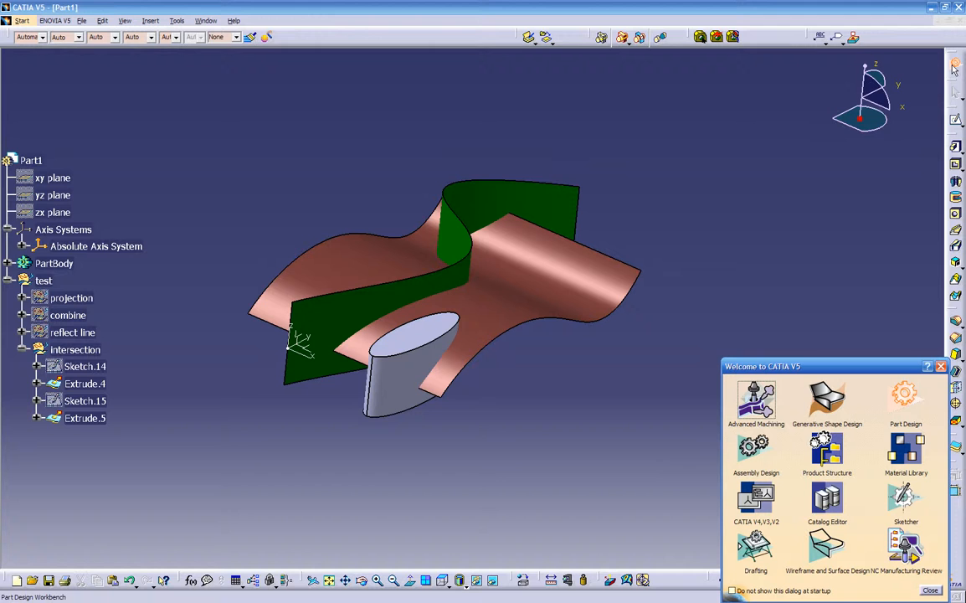
pyautogui.click(819, 410)
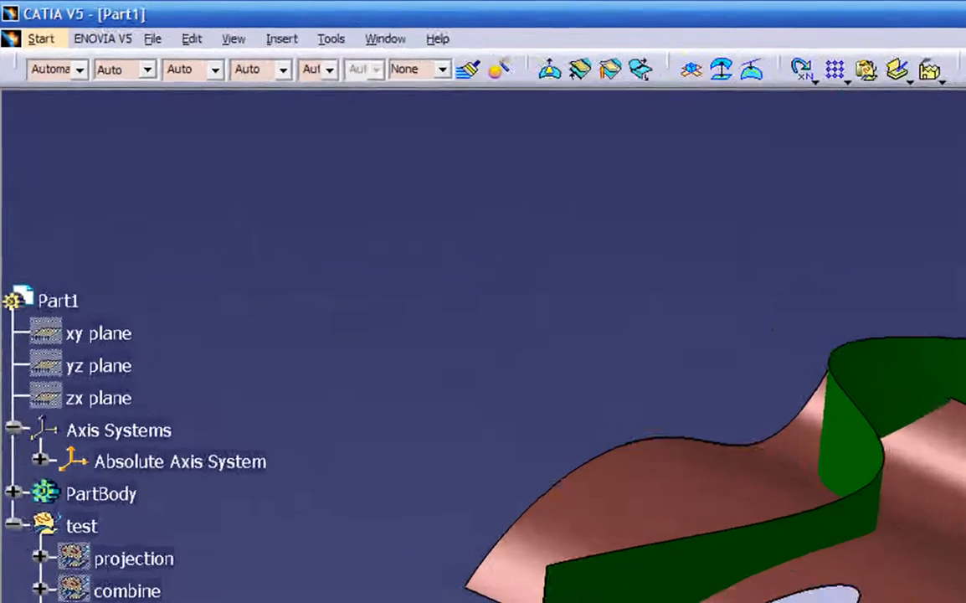
pyautogui.click(55, 53)
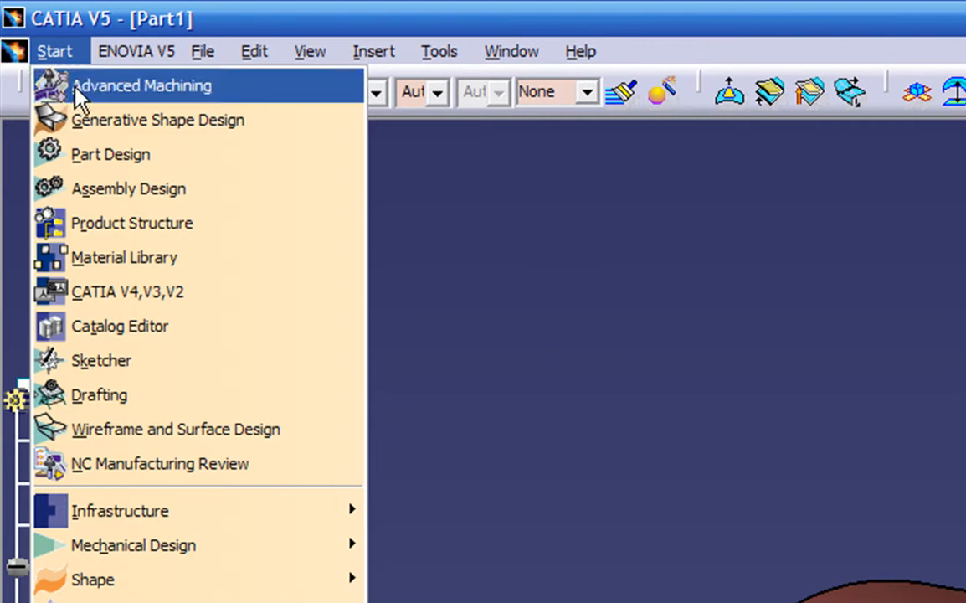
pyautogui.click(89, 126)
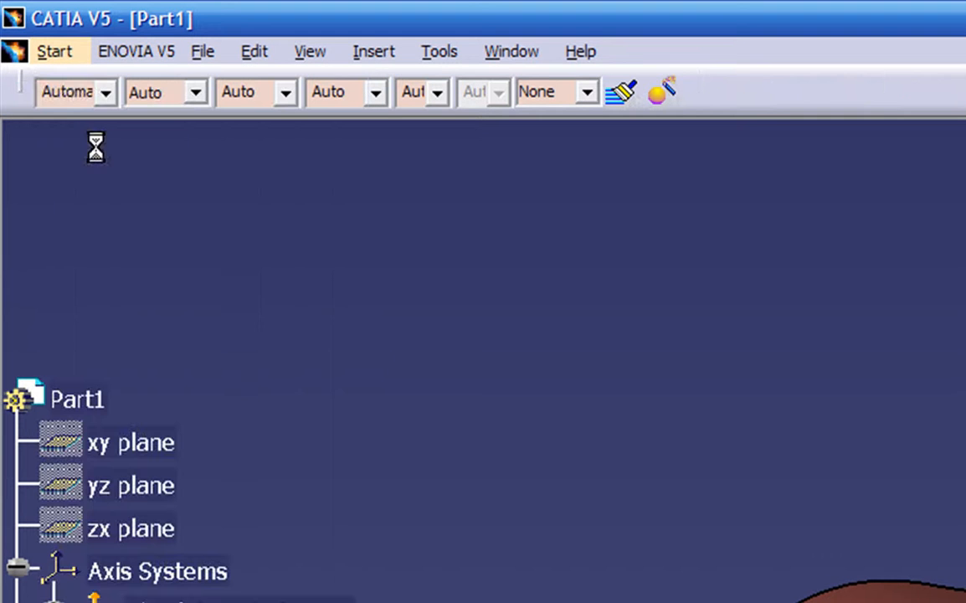
pyautogui.click(56, 51)
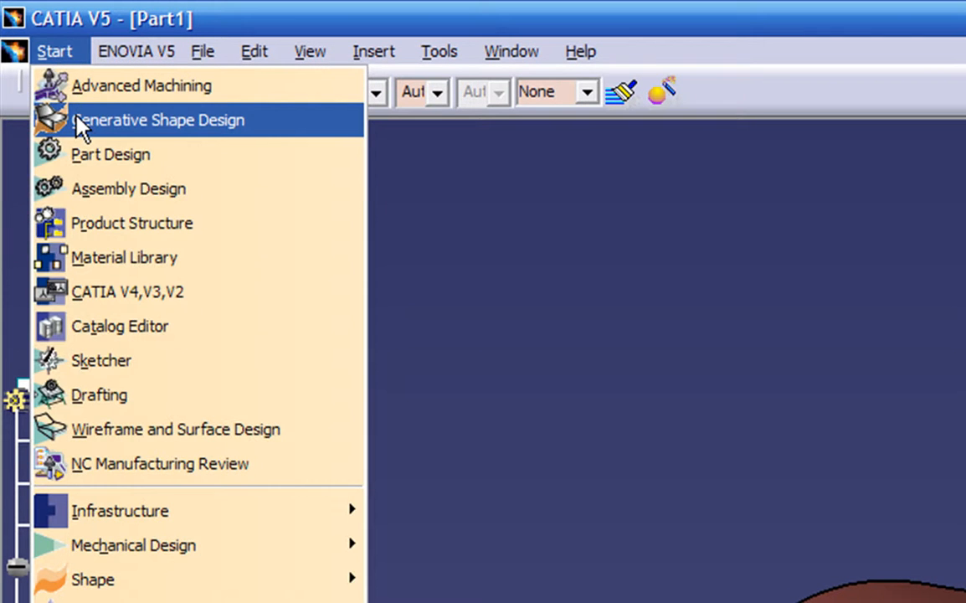
pyautogui.click(75, 118)
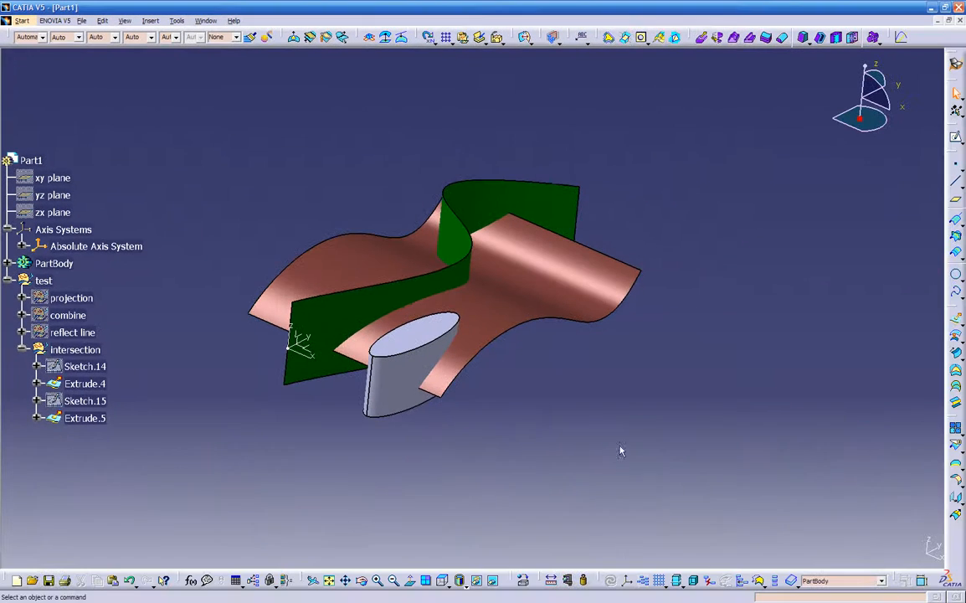
# - Define an intersection between the brown surface Extrude.5 and the green surface Extrude.4 and preview it
pyautogui.moveTo(603, 412); pyautogui.dragTo(539, 362, button='middle')
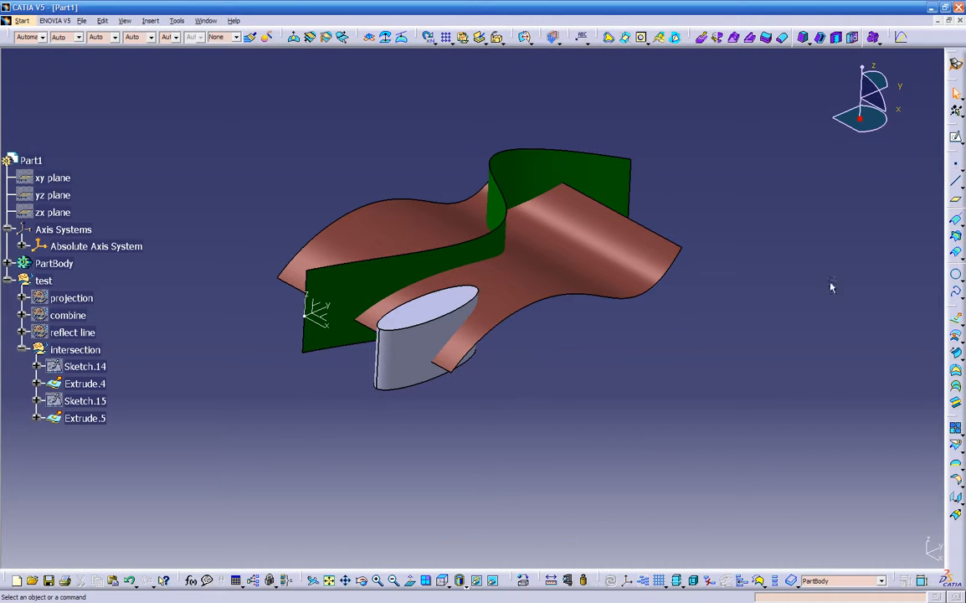
pyautogui.click(957, 238)
pyautogui.moveTo(620, 358); pyautogui.dragTo(554, 375, button='middle')
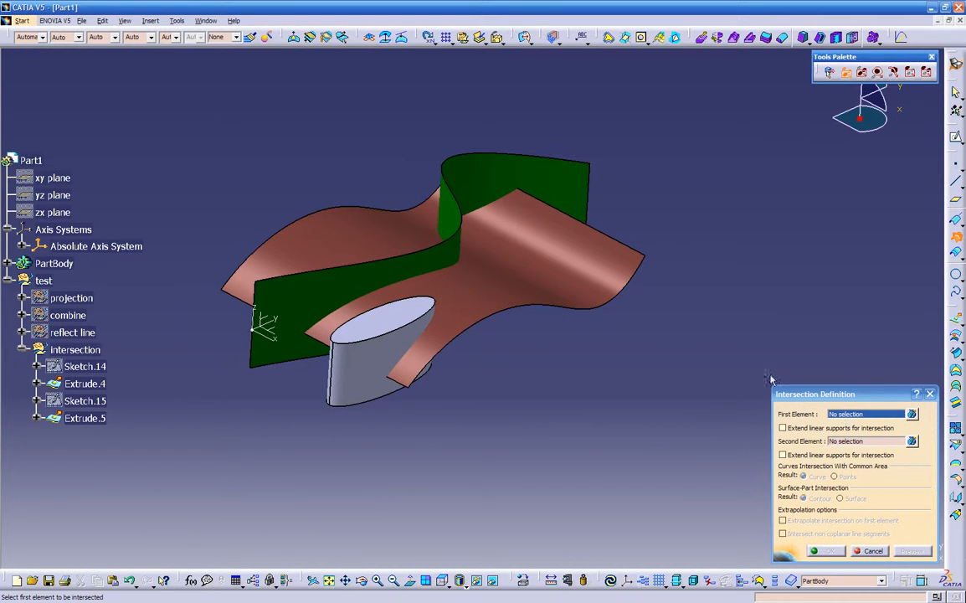
pyautogui.click(513, 267)
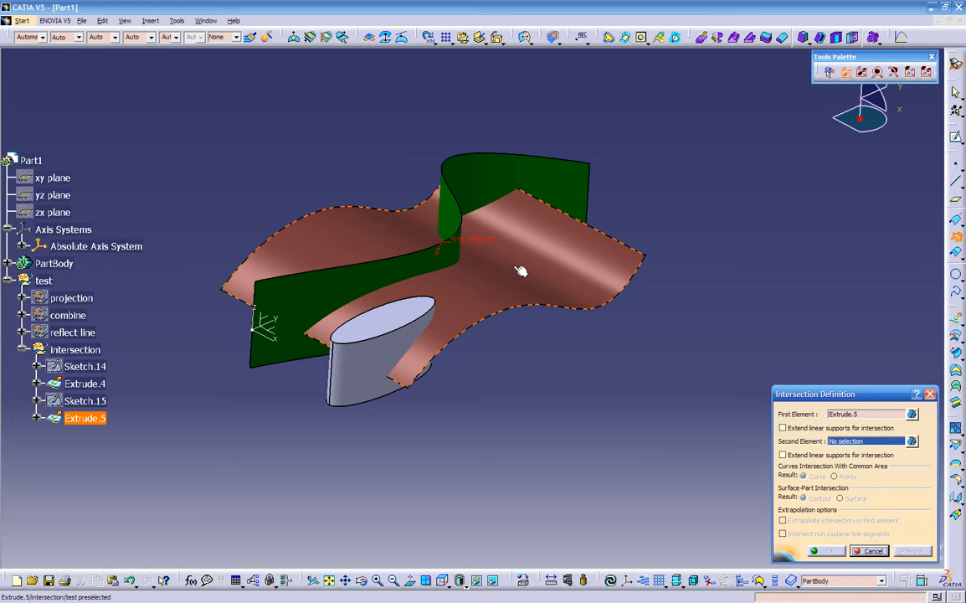
pyautogui.click(519, 179)
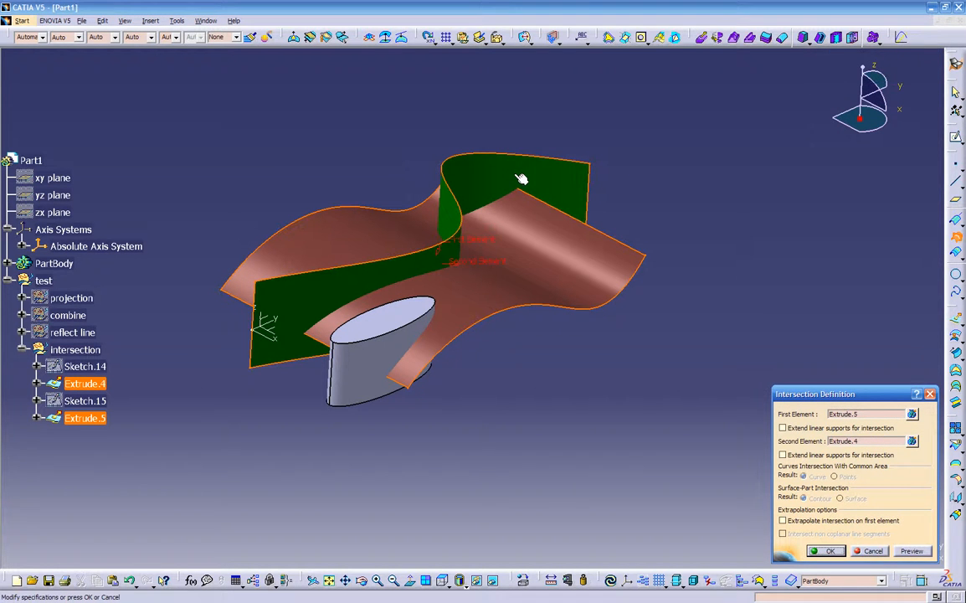
pyautogui.moveTo(544, 359); pyautogui.dragTo(556, 353, button='middle')
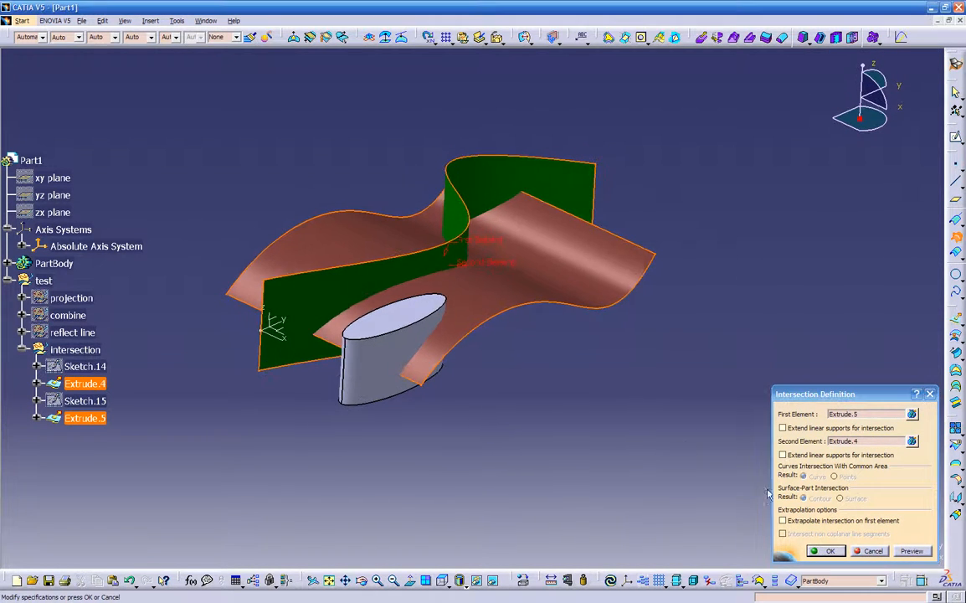
pyautogui.click(910, 551)
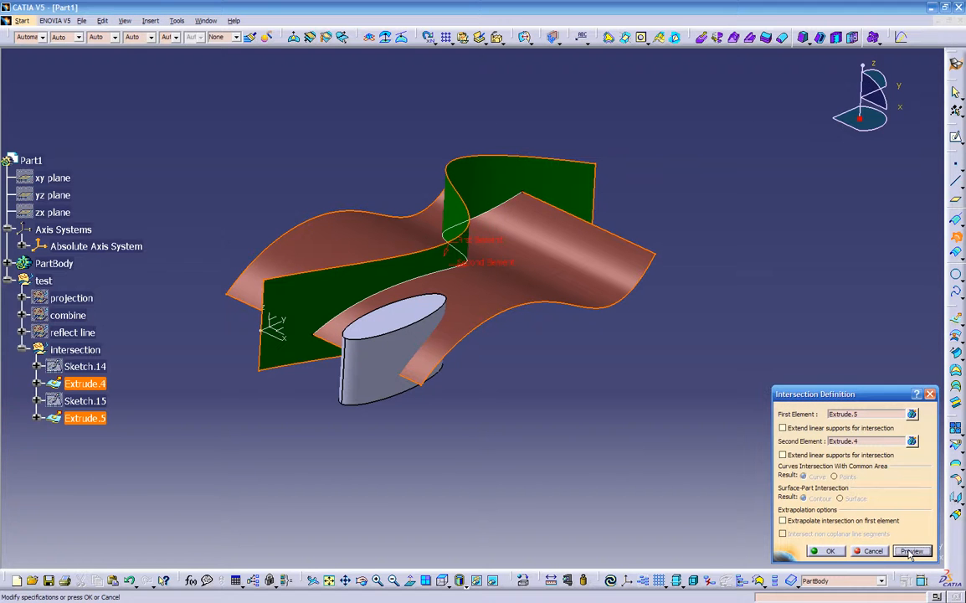
pyautogui.moveTo(553, 414); pyautogui.dragTo(624, 293, button='middle')
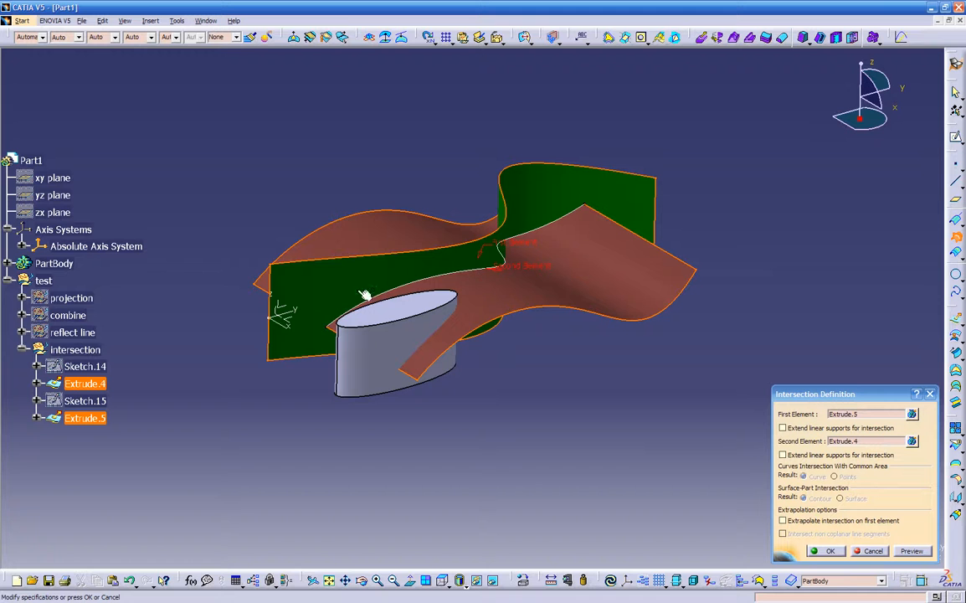
pyautogui.moveTo(507, 328); pyautogui.dragTo(455, 366, button='middle')
pyautogui.click(783, 521)
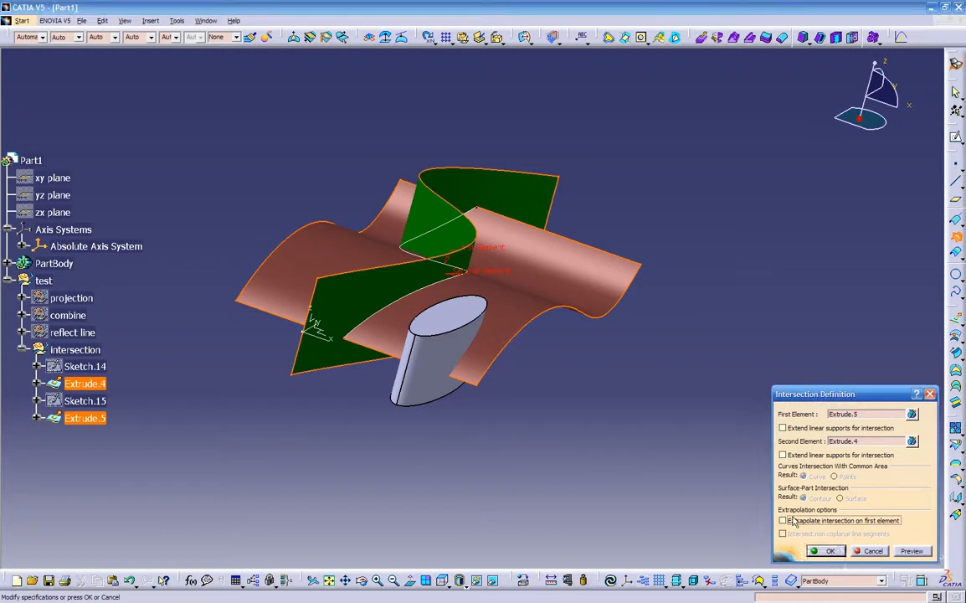
pyautogui.click(905, 553)
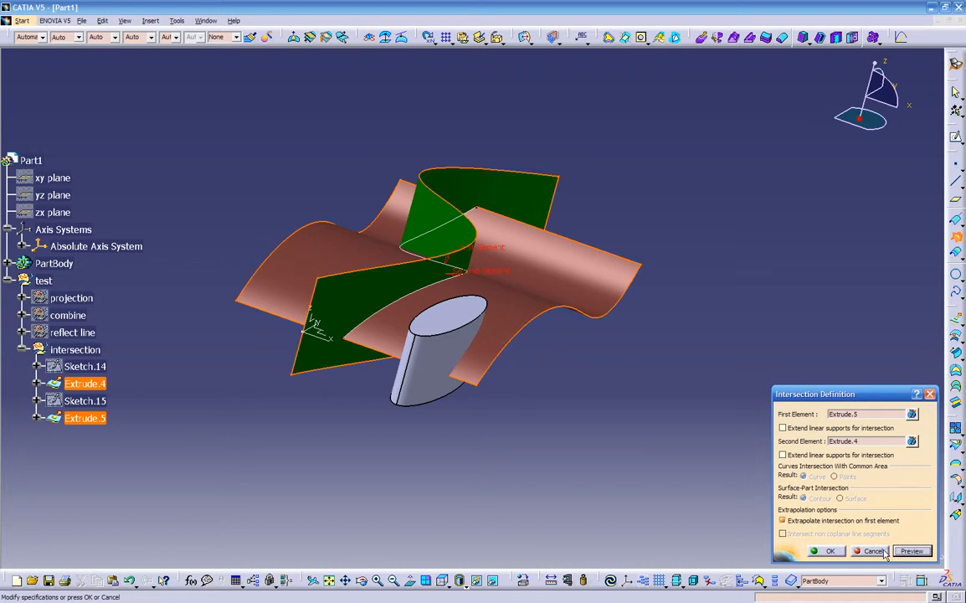
pyautogui.click(875, 550)
# - Define an intersection with green Extrude.4 first and brown Extrude.5 second, extrapolate it on the first element and preview it
pyautogui.moveTo(675, 406); pyautogui.dragTo(610, 339, button='middle')
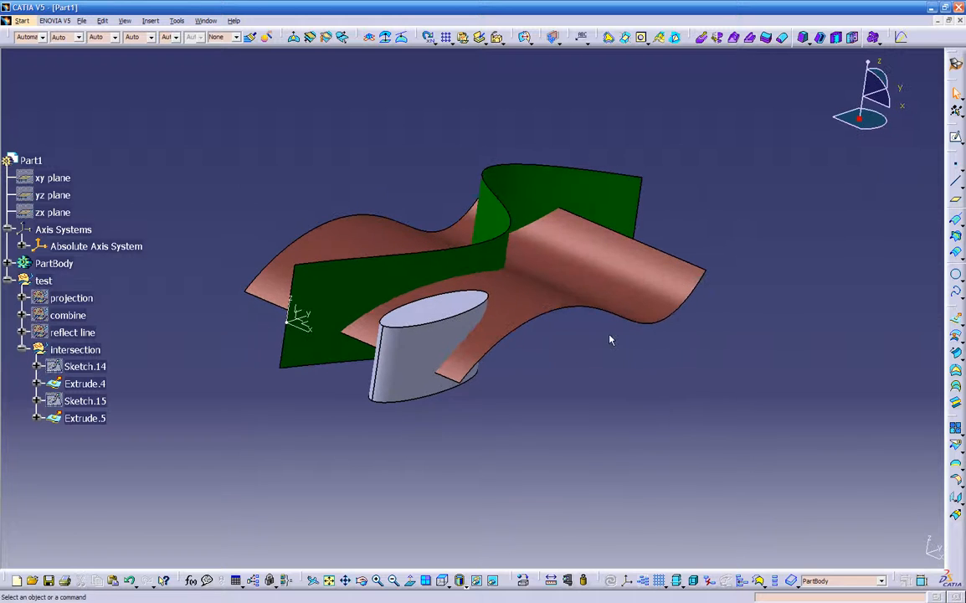
pyautogui.click(956, 238)
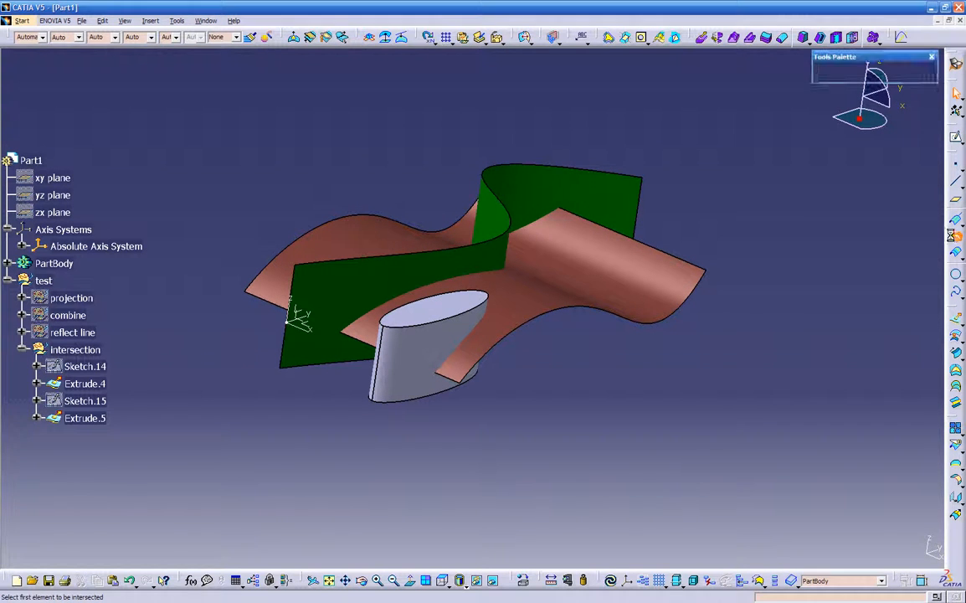
pyautogui.click(605, 204)
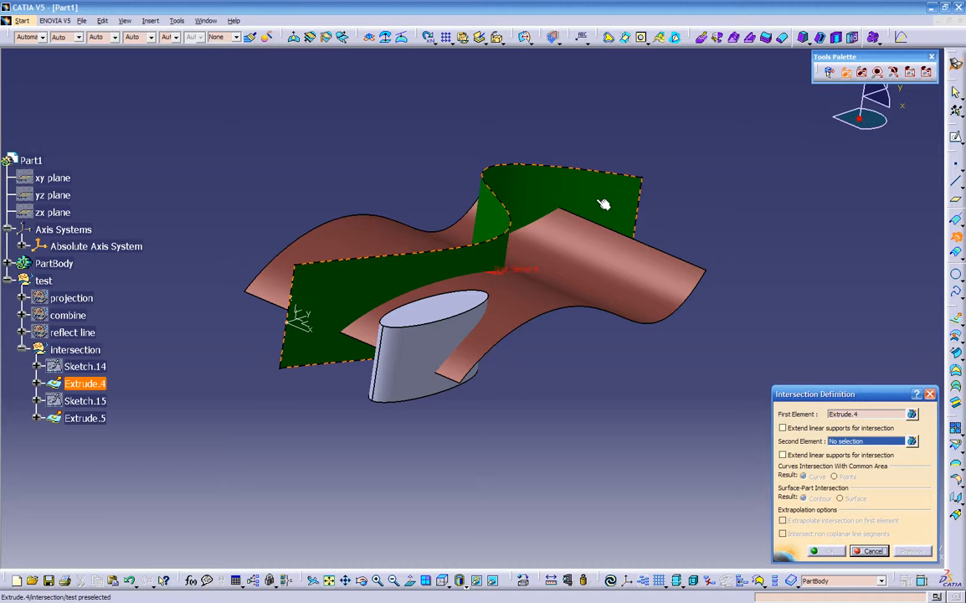
pyautogui.click(595, 246)
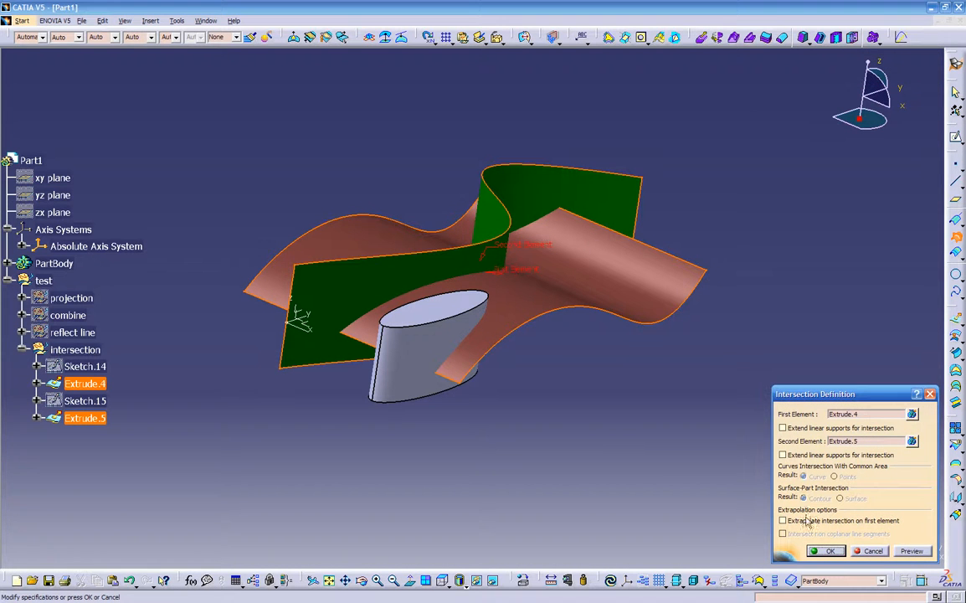
pyautogui.click(913, 551)
pyautogui.click(810, 520)
pyautogui.click(911, 550)
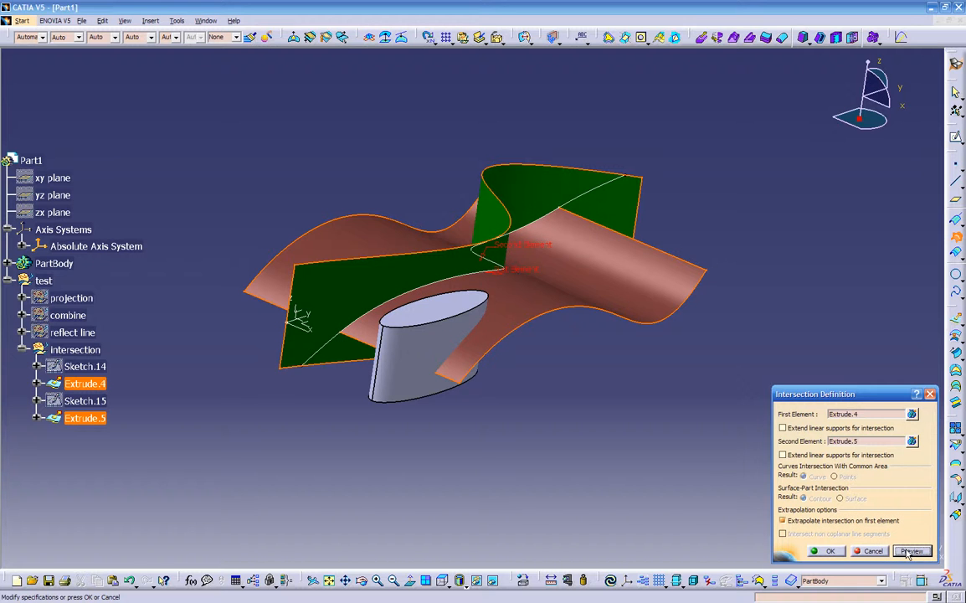
pyautogui.moveTo(647, 412); pyautogui.dragTo(606, 391, button='middle')
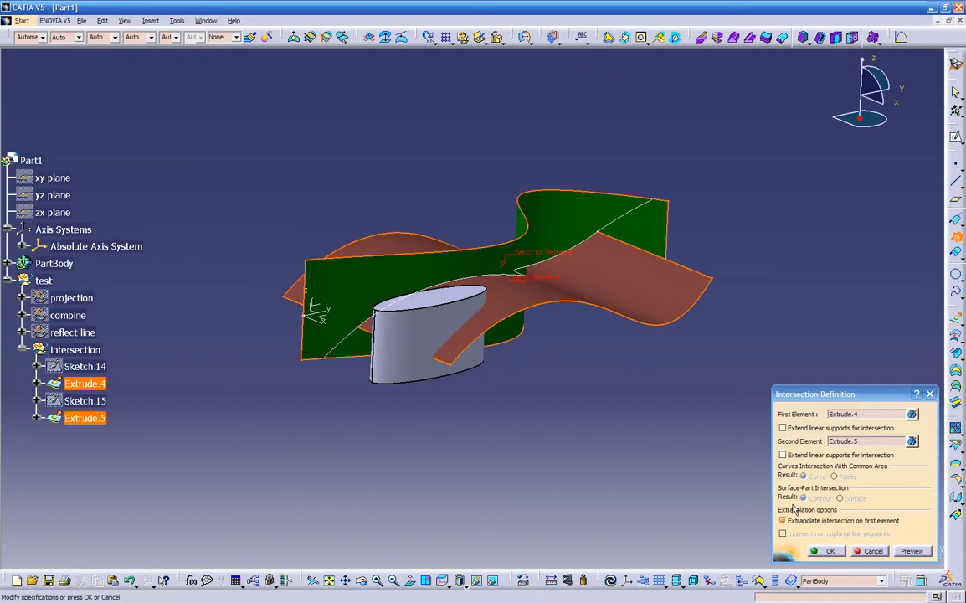
pyautogui.moveTo(678, 458); pyautogui.dragTo(393, 317, button='middle')
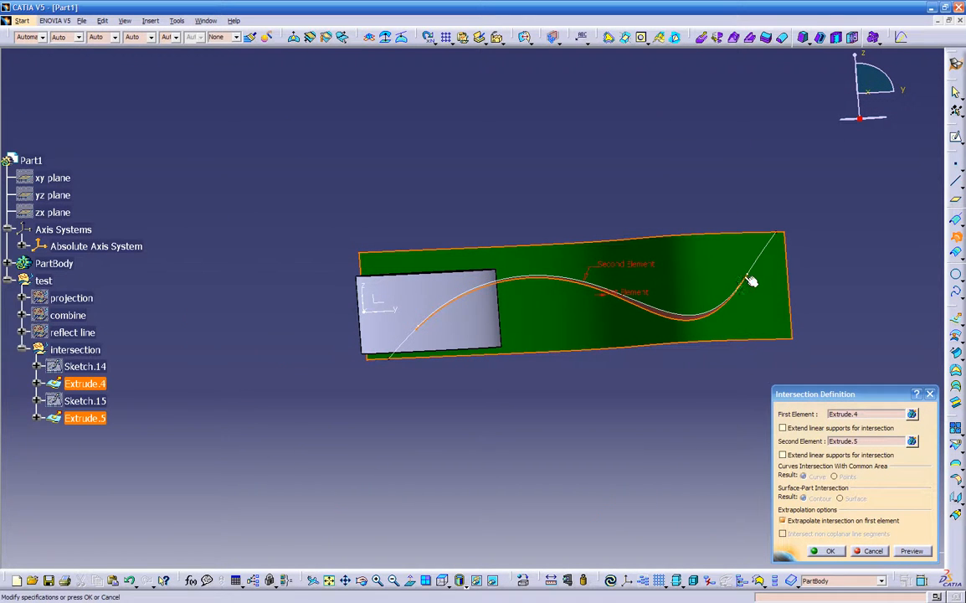
# - Turn off extrapolation on the first element and preview the intersection of the two surfaces
pyautogui.moveTo(678, 326); pyautogui.dragTo(658, 441, button='middle')
pyautogui.click(782, 520)
pyautogui.click(905, 552)
pyautogui.moveTo(521, 378); pyautogui.dragTo(525, 299, button='middle')
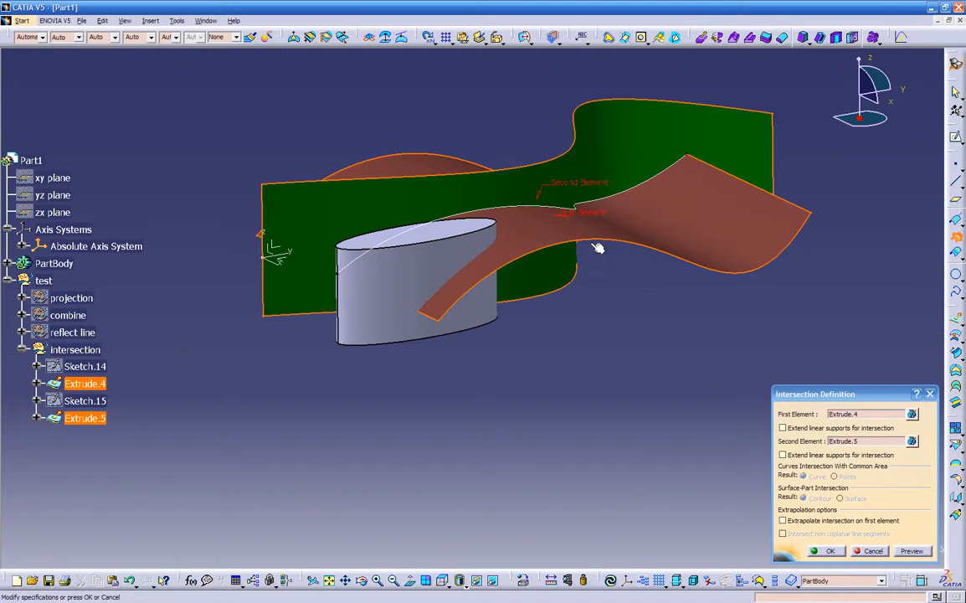
# - Re-enable extrapolation on the first element, preview and create the intersection curve of Extrude.4 and Extrude.5
pyautogui.click(847, 522)
pyautogui.click(899, 551)
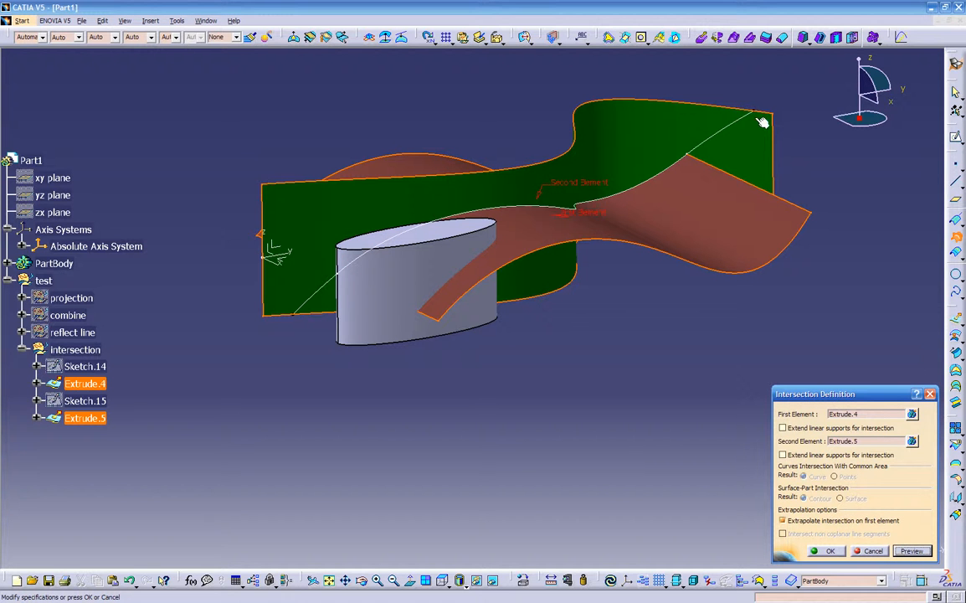
pyautogui.click(825, 551)
# - Define an intersection between the brown surface Extrude.5 and the elliptical Pad.1, and preview it with the Contour result
pyautogui.moveTo(649, 443); pyautogui.dragTo(619, 419, button='middle')
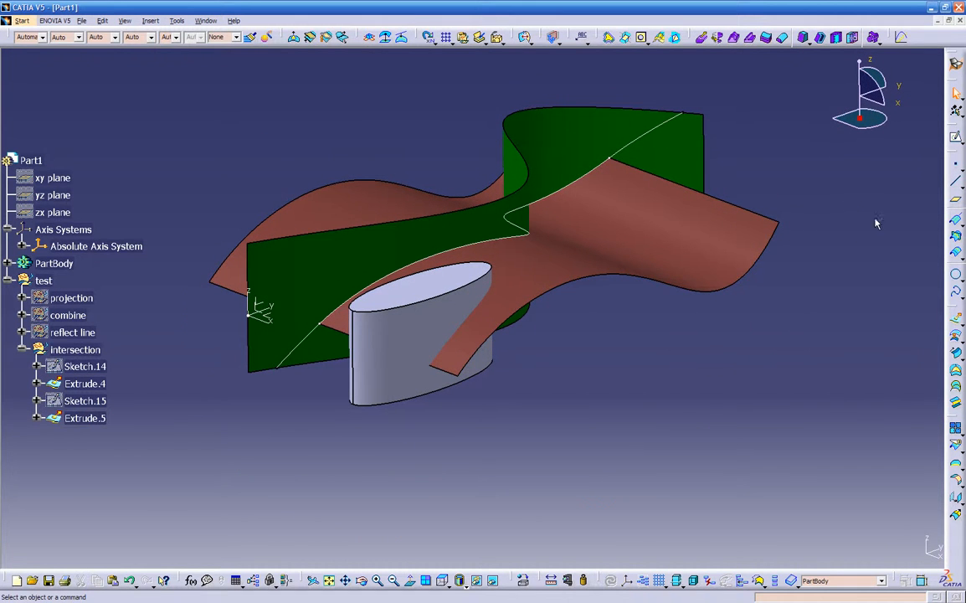
pyautogui.click(956, 238)
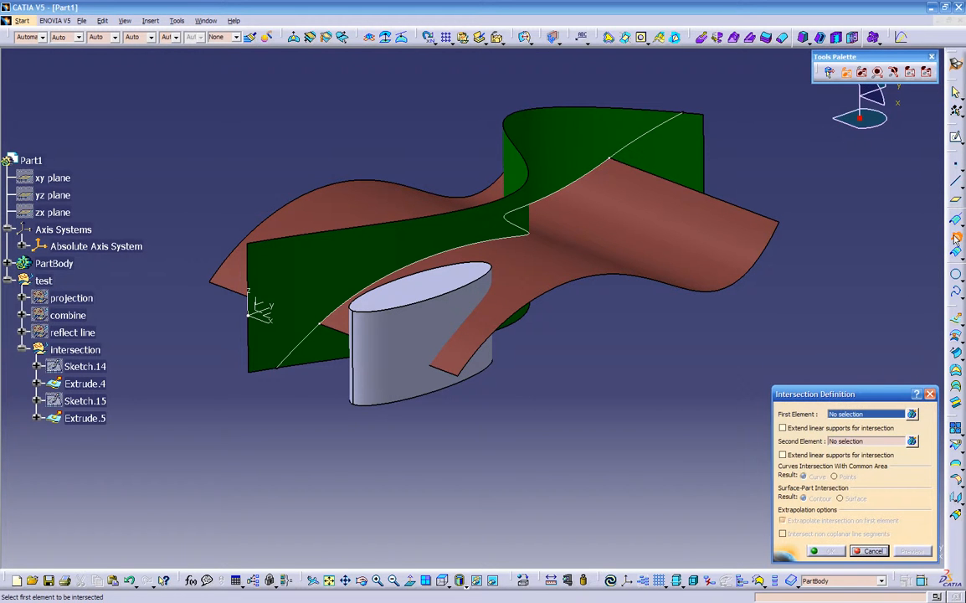
pyautogui.click(523, 265)
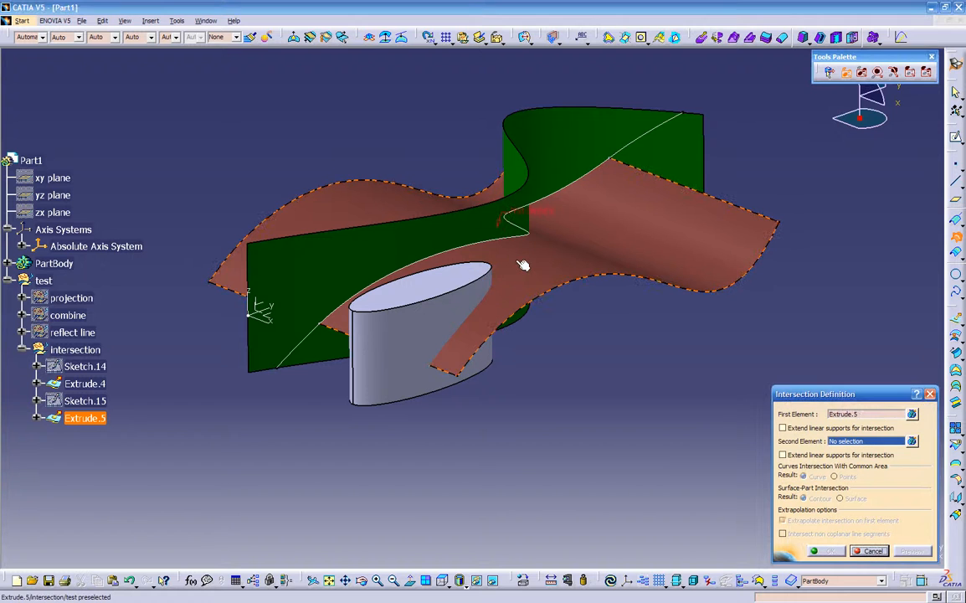
pyautogui.click(428, 290)
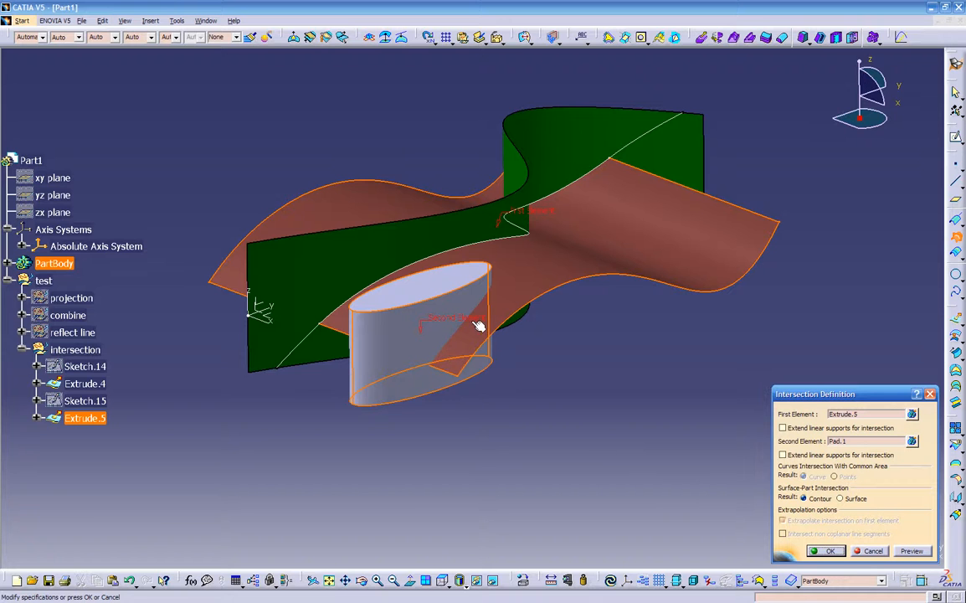
pyautogui.moveTo(375, 369); pyautogui.dragTo(674, 384, button='middle')
pyautogui.moveTo(383, 288); pyautogui.dragTo(316, 386, button='middle')
pyautogui.click(913, 554)
pyautogui.moveTo(588, 437); pyautogui.dragTo(460, 371, button='middle')
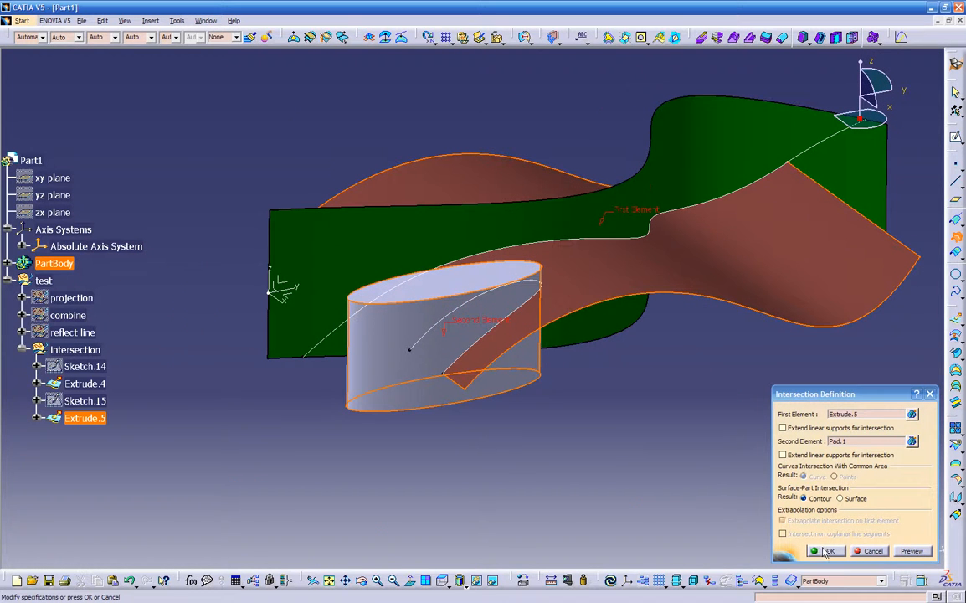
# - Set the surface-part intersection result to Surface, preview it and create the intersection
pyautogui.click(840, 499)
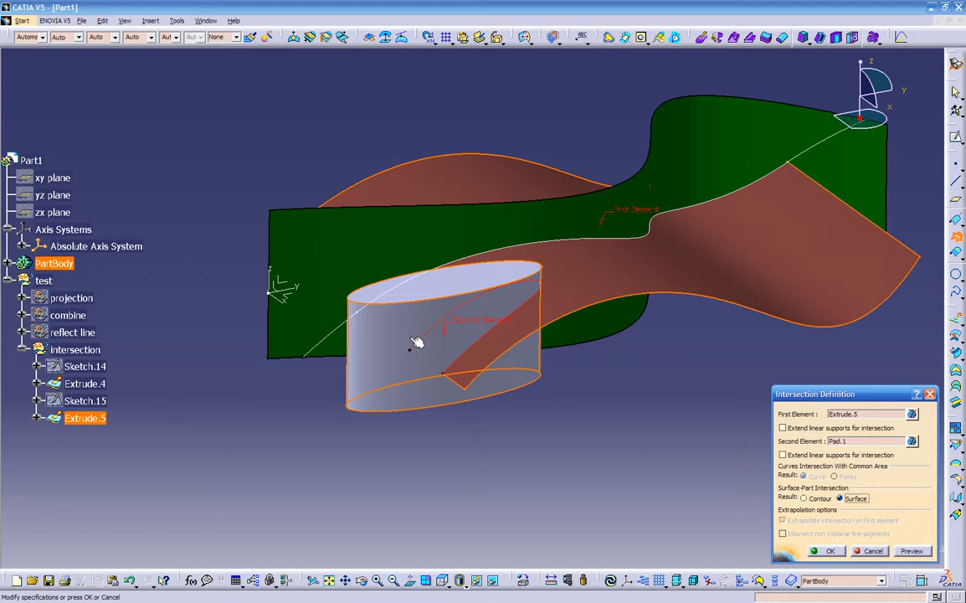
pyautogui.click(913, 552)
pyautogui.moveTo(583, 462); pyautogui.dragTo(613, 450, button='middle')
pyautogui.click(825, 551)
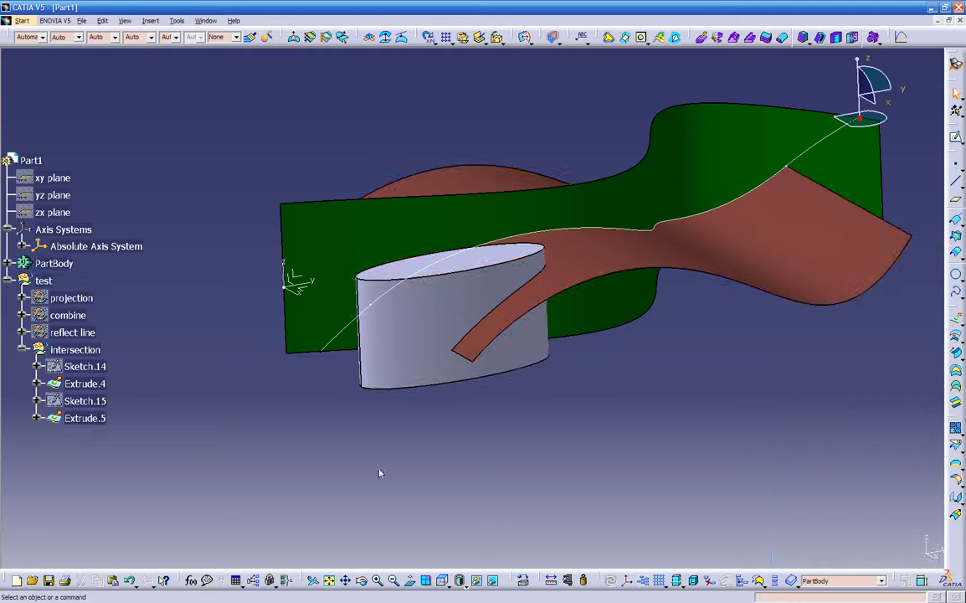
# - Try to define the intersection geometrical set as the in-work object
pyautogui.click(90, 418)
pyautogui.moveTo(282, 422); pyautogui.dragTo(563, 429, button='middle')
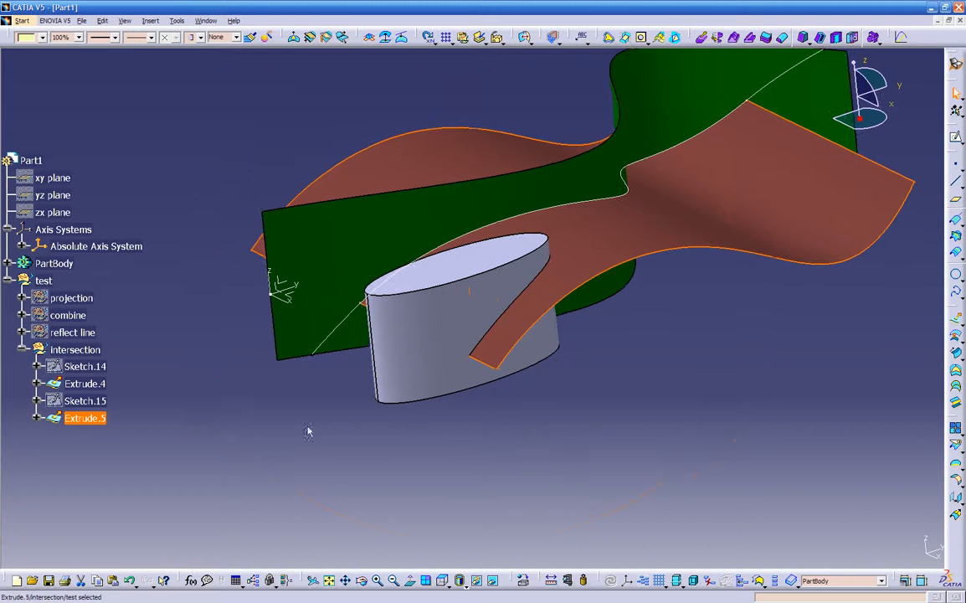
pyautogui.rightClick(78, 351)
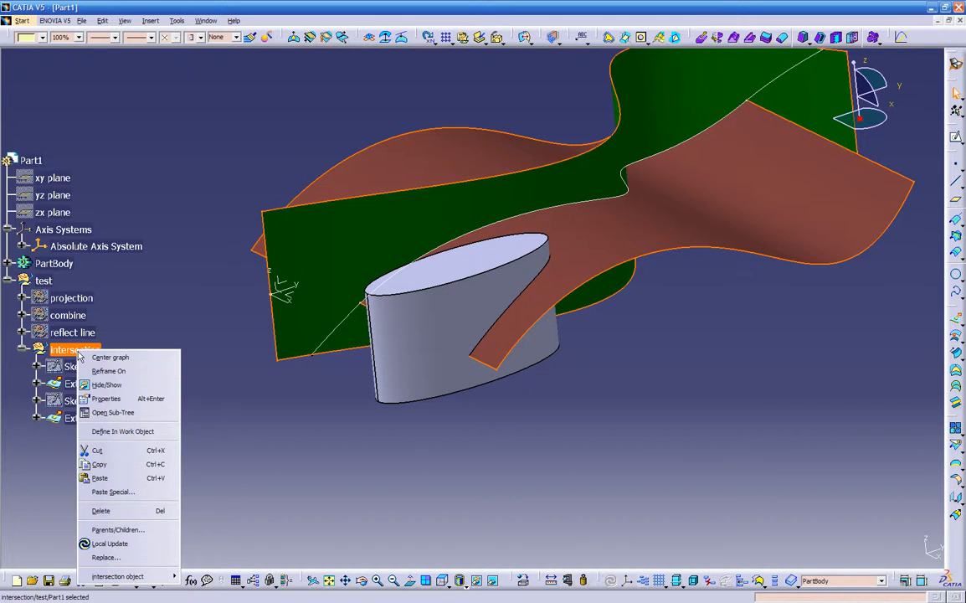
pyautogui.click(127, 432)
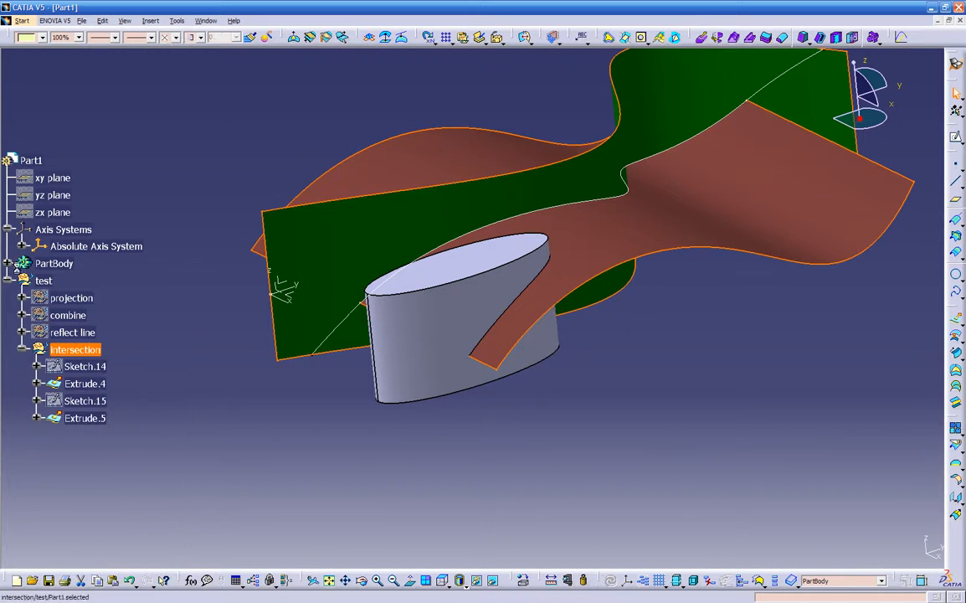
# - Expand PartBody and examine the object commands offered for Intersect.2
pyautogui.click(7, 263)
pyautogui.click(74, 331)
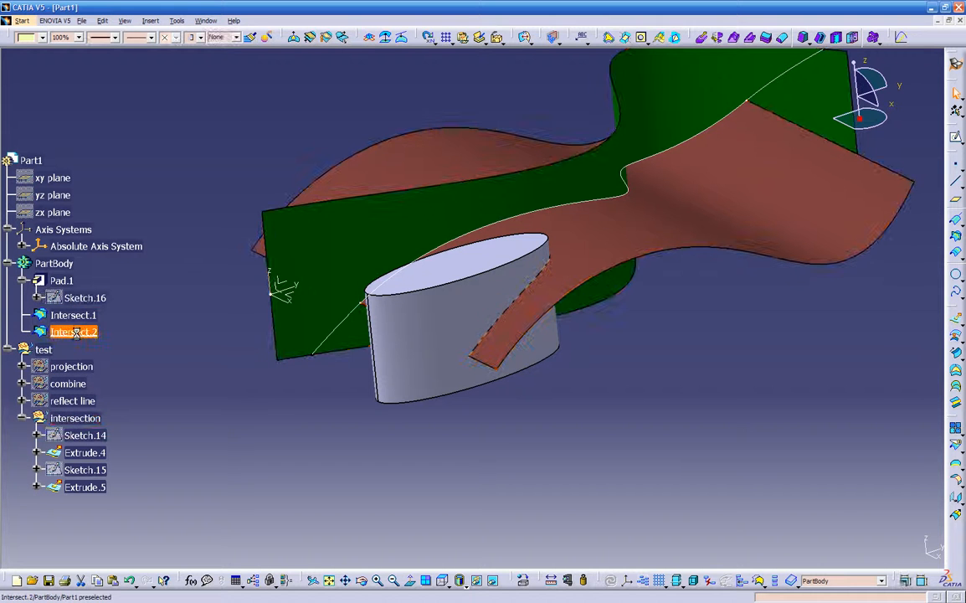
pyautogui.rightClick(90, 332)
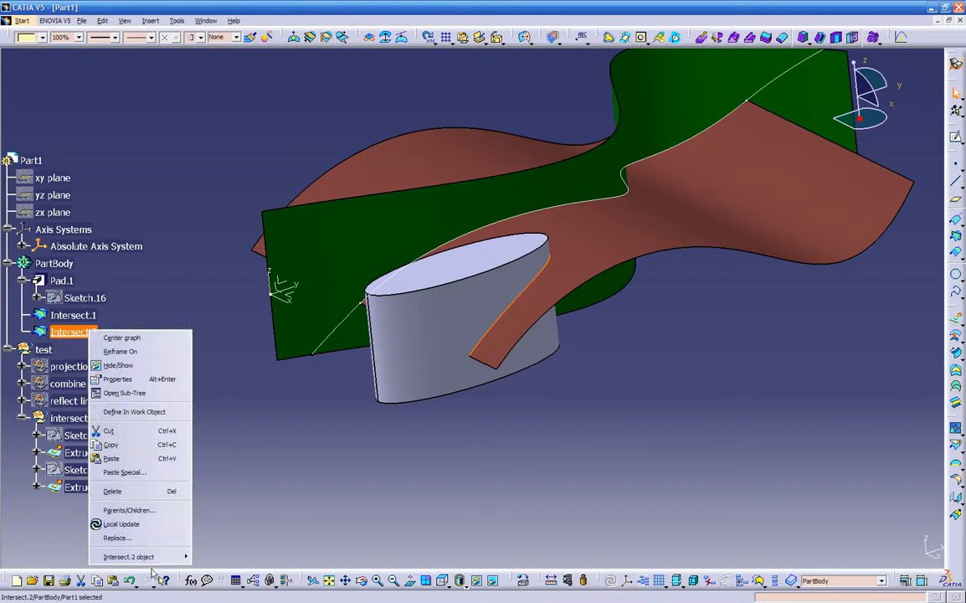
pyautogui.moveTo(154, 555)
pyautogui.click(237, 430)
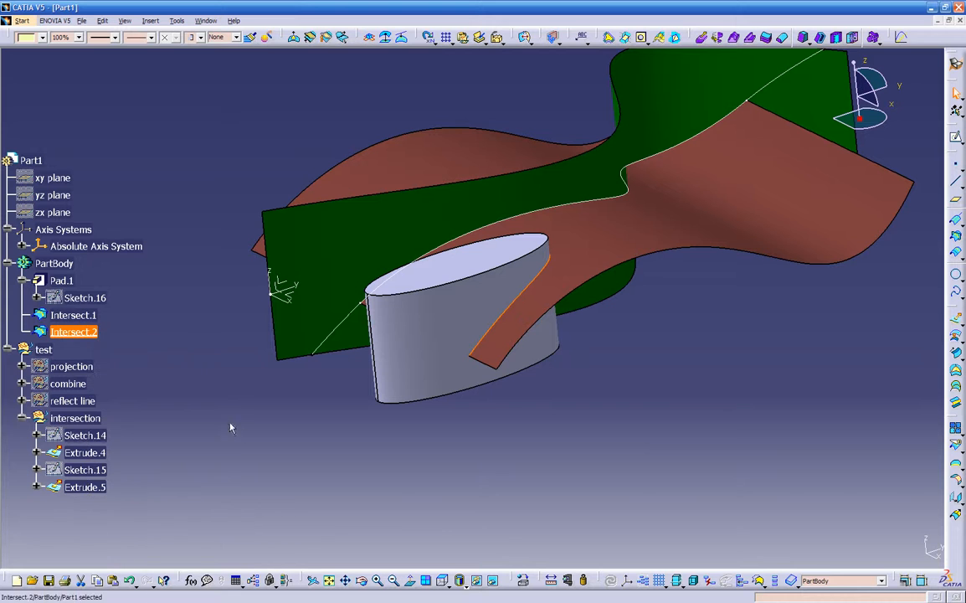
# - Define the intersection geometrical set as the in-work object
pyautogui.rightClick(89, 420)
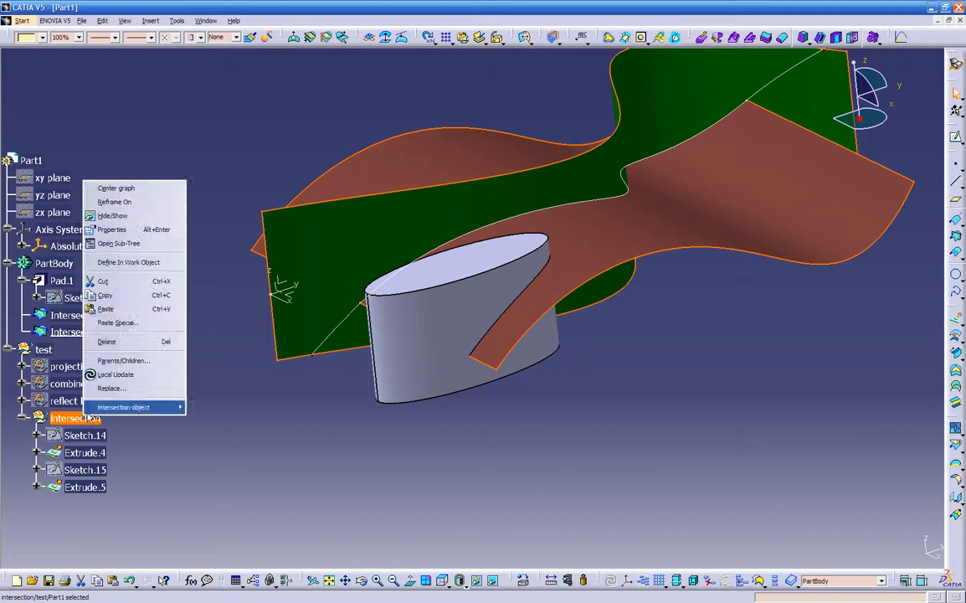
pyautogui.click(121, 240)
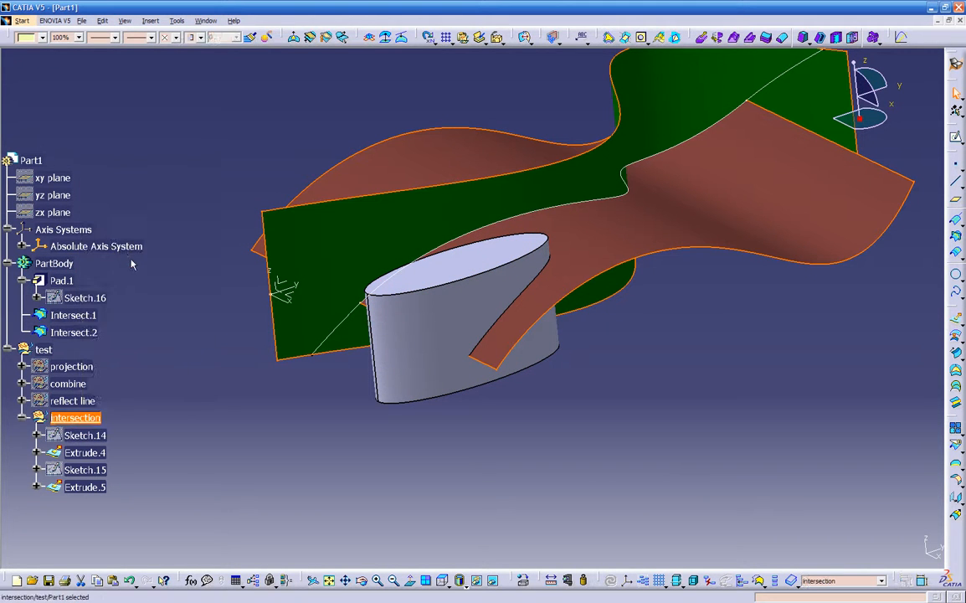
pyautogui.click(205, 371)
# - Highlight Intersect.1 and Intersect.2 under PartBody to examine where they lie on the model, and clear the selection
pyautogui.moveTo(634, 437); pyautogui.dragTo(498, 453, button='middle')
pyautogui.click(74, 315)
pyautogui.keyDown('ctrl'); pyautogui.click(92, 333); pyautogui.keyUp('ctrl')
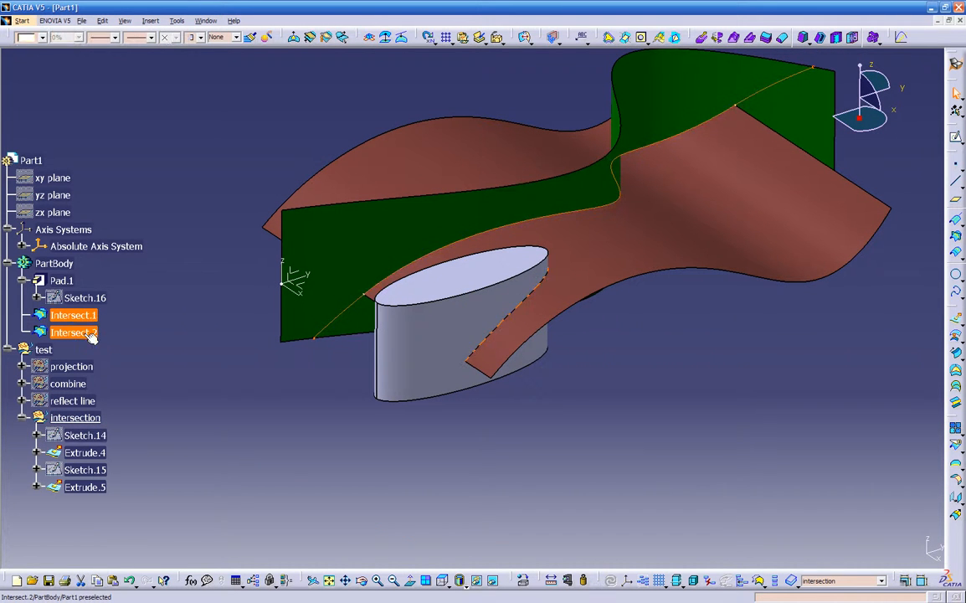
pyautogui.click(92, 332)
pyautogui.keyDown('ctrl'); pyautogui.click(37, 350); pyautogui.keyUp('ctrl')
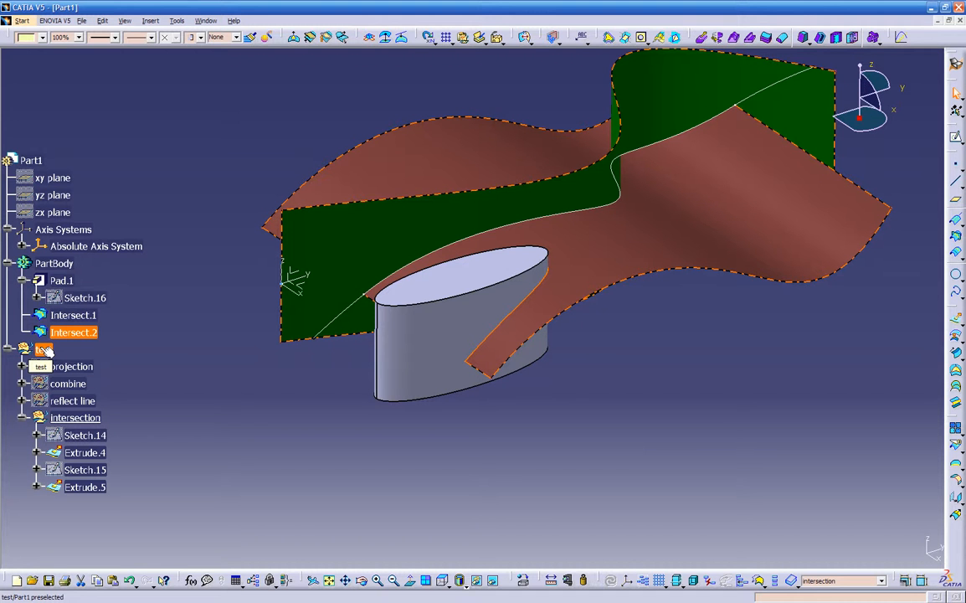
pyautogui.keyDown('ctrl'); pyautogui.click(44, 350); pyautogui.keyUp('ctrl')
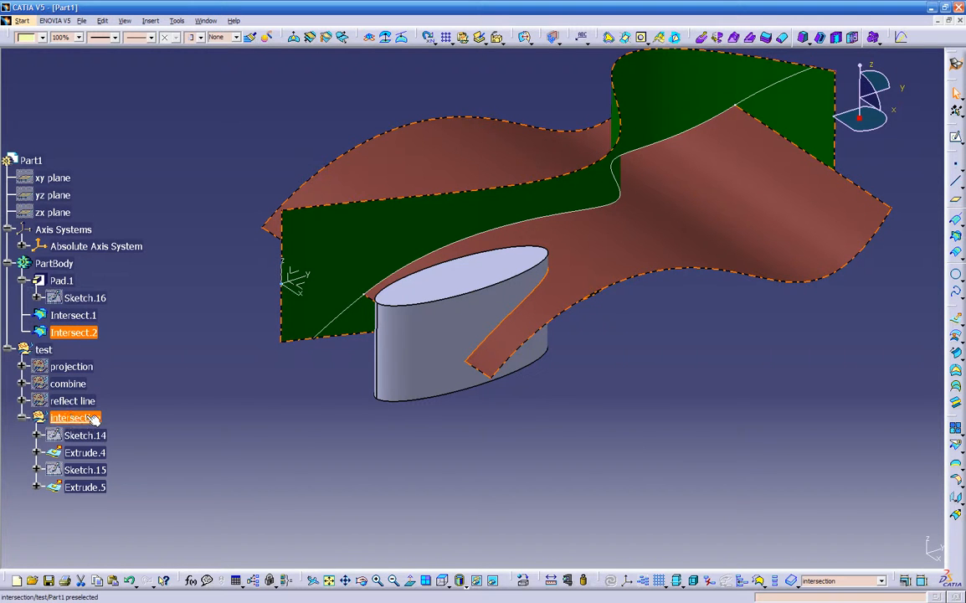
pyautogui.click(231, 406)
pyautogui.moveTo(487, 449); pyautogui.dragTo(504, 448, button='middle')
# - Compare the object commands offered for Intersect.2 in PartBody with those for Extrude.5 in the intersection geometrical set
pyautogui.click(84, 332)
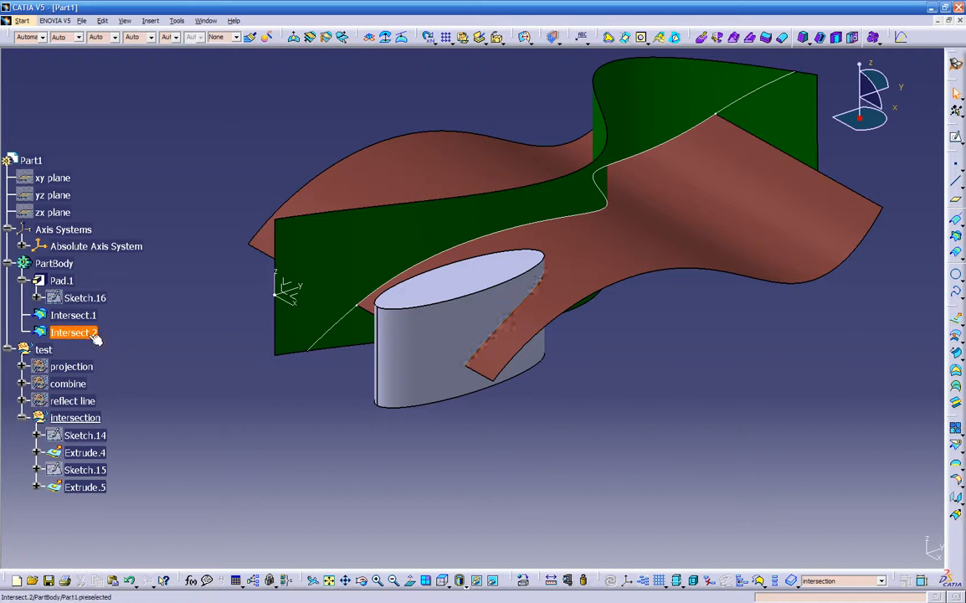
pyautogui.rightClick(88, 334)
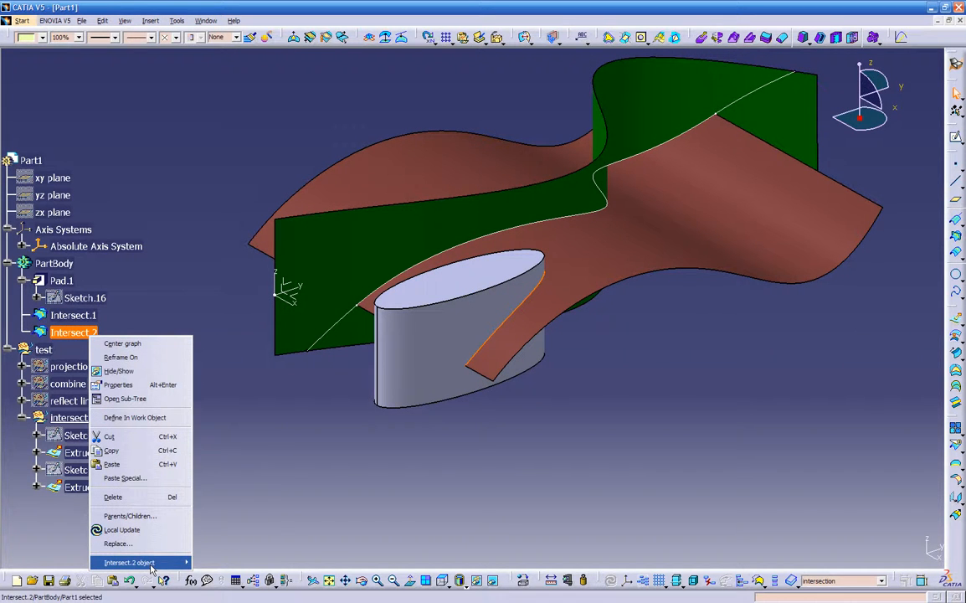
pyautogui.moveTo(141, 562)
pyautogui.press('Escape')
pyautogui.click(83, 487)
pyautogui.rightClick(94, 495)
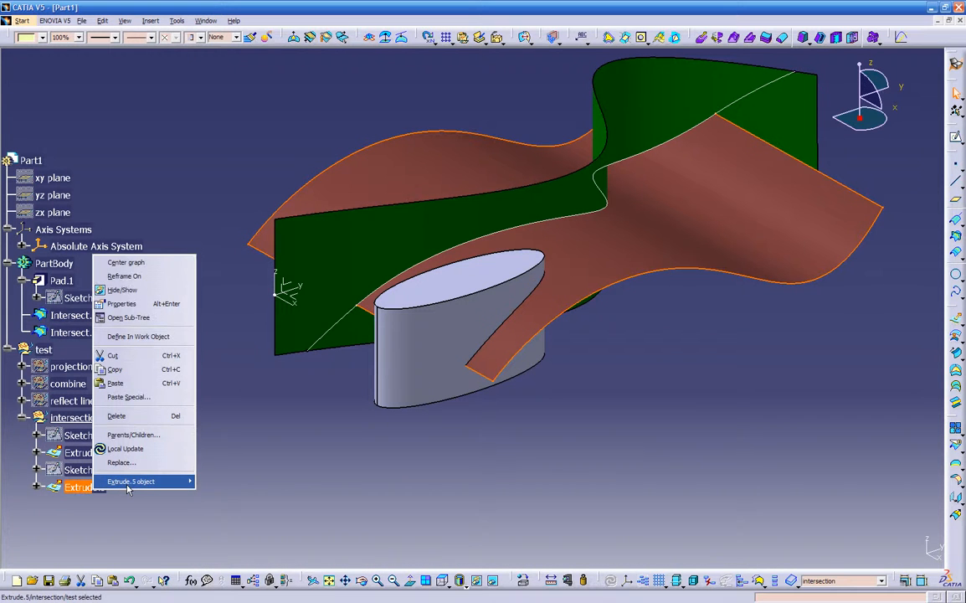
pyautogui.moveTo(128, 484)
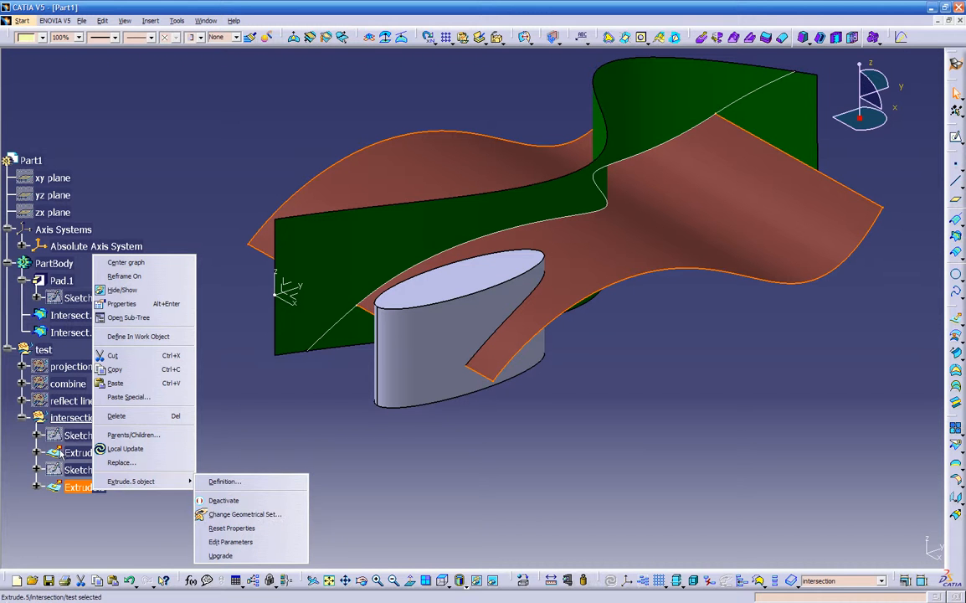
pyautogui.click(255, 424)
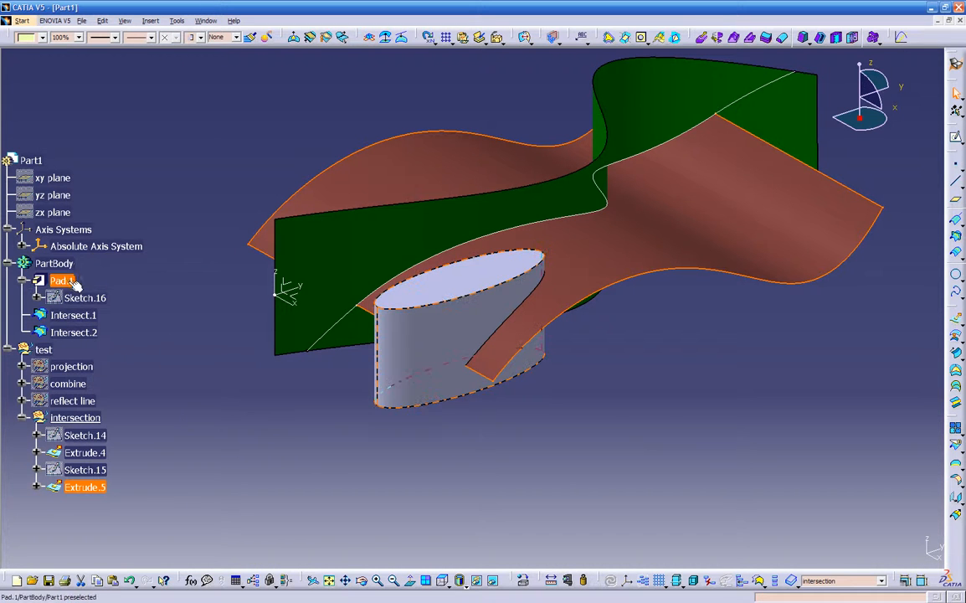
# - Try moving Extrude.4 to the reflect line geometrical set, and undo the move
pyautogui.click(92, 452)
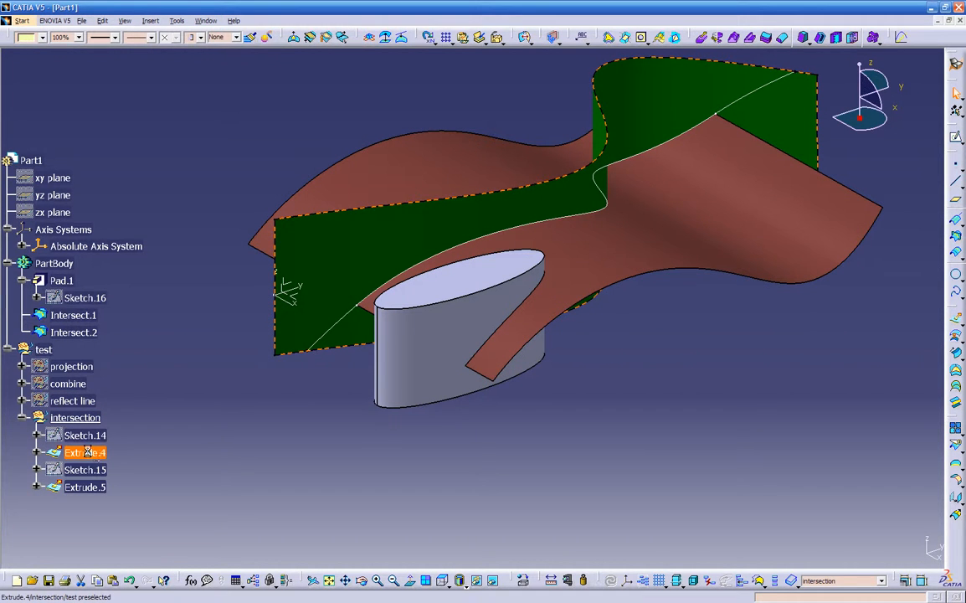
pyautogui.rightClick(94, 452)
pyautogui.moveTo(180, 441)
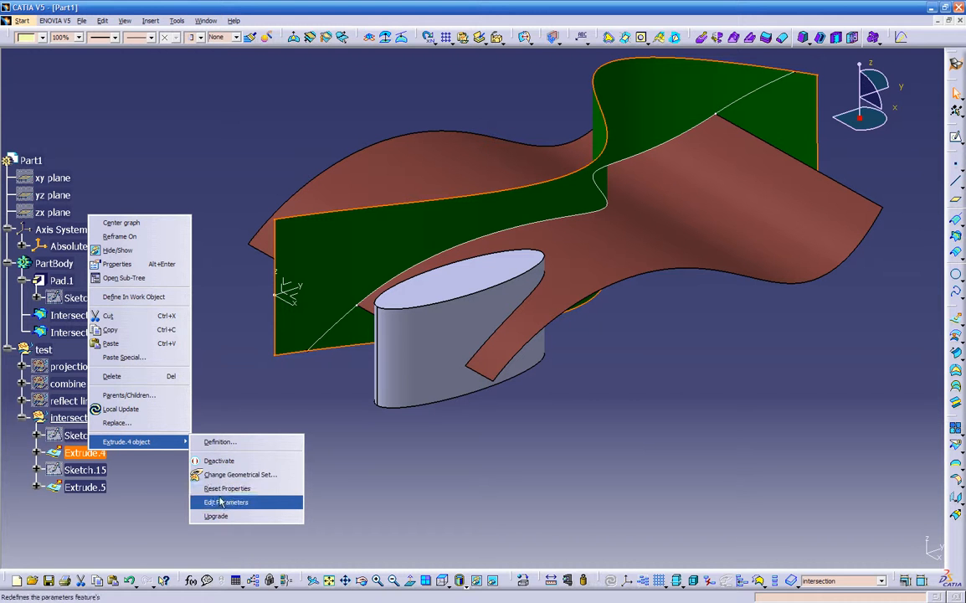
pyautogui.click(219, 475)
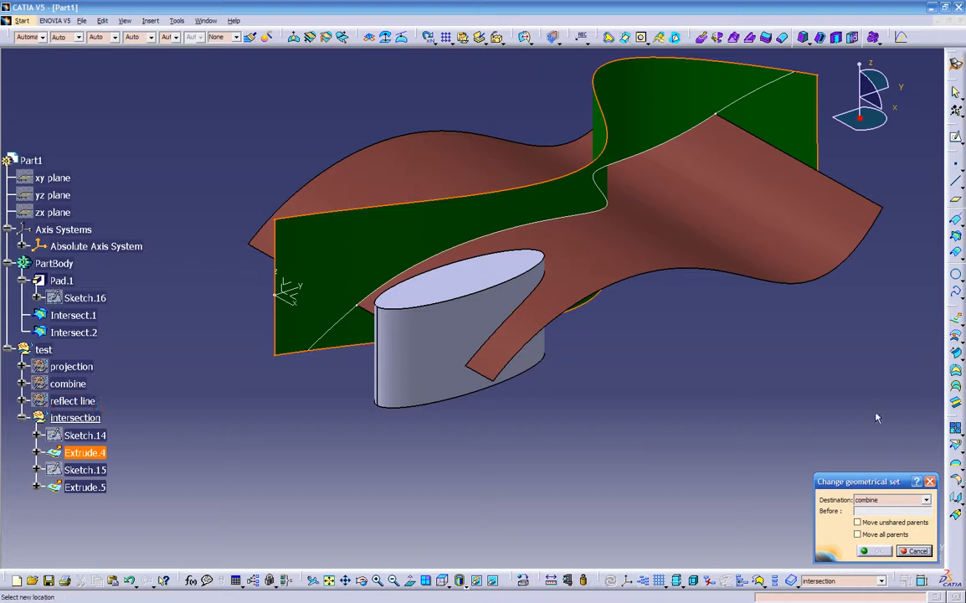
pyautogui.click(886, 503)
pyautogui.click(879, 536)
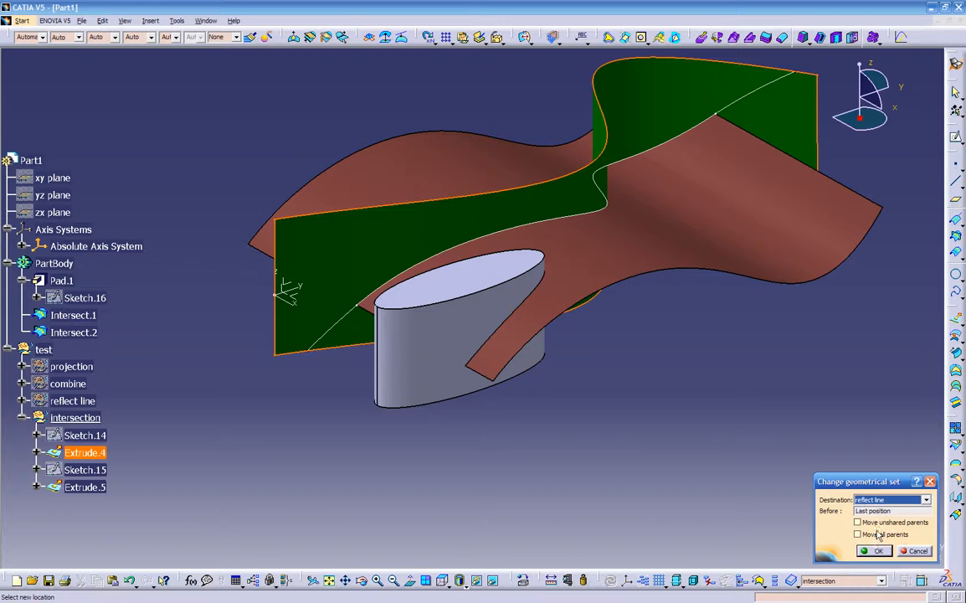
pyautogui.click(874, 551)
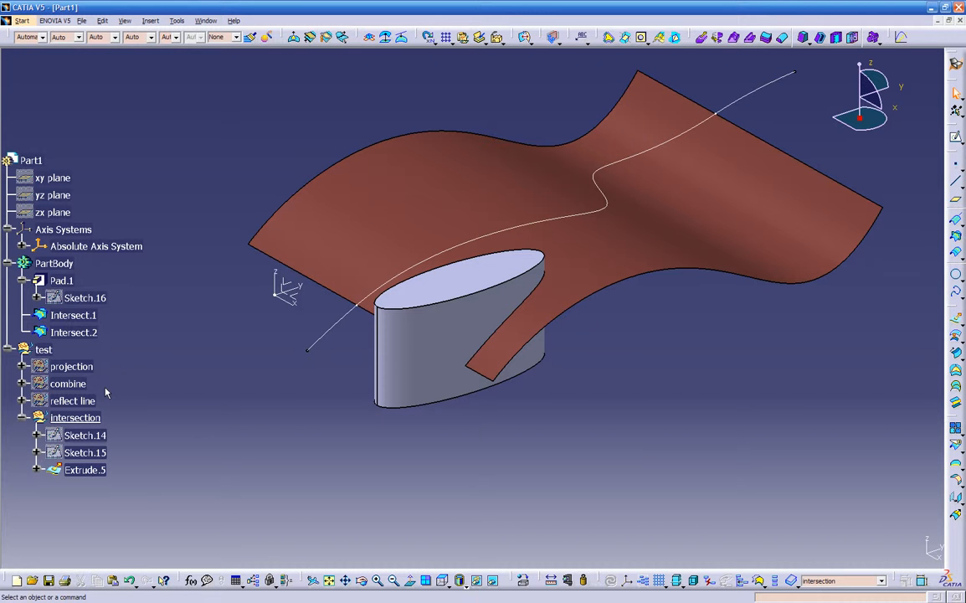
pyautogui.hotkey('ctrl', 'z')
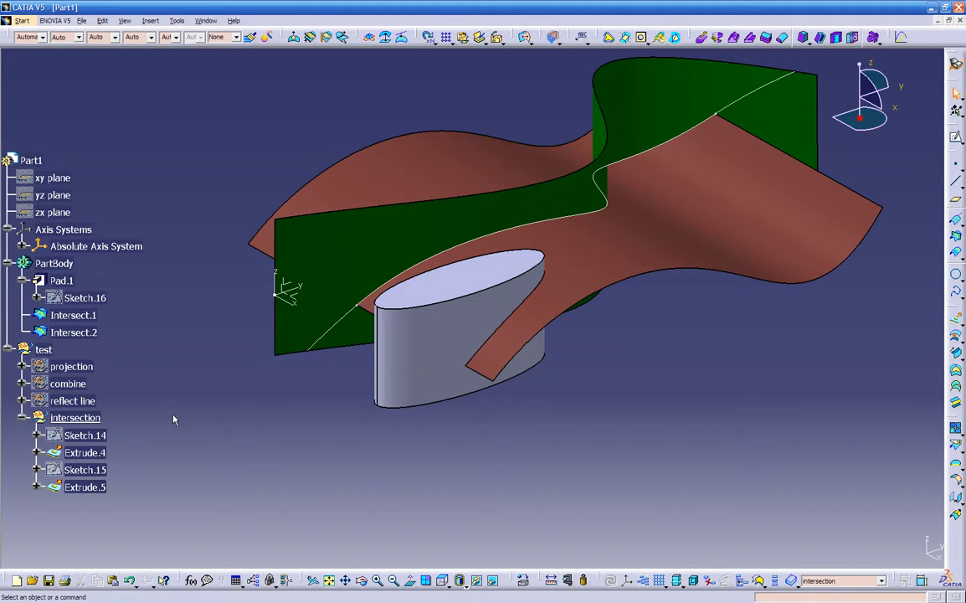
# - Create an intersection between Extrude.5 and the elliptical pad with the surface-part result set to Contour
pyautogui.scroll(-2, 186, 367)
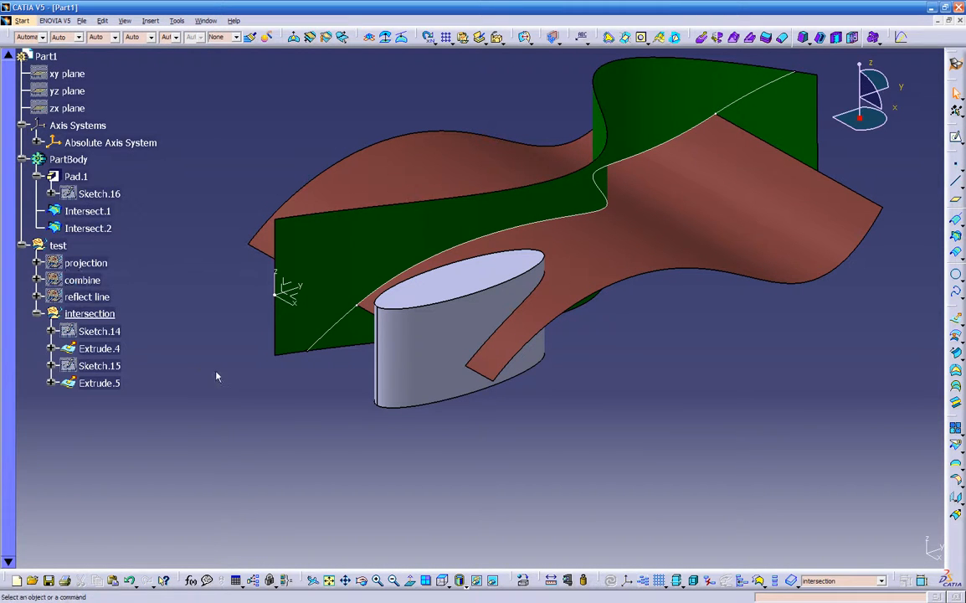
pyautogui.click(955, 236)
pyautogui.click(591, 241)
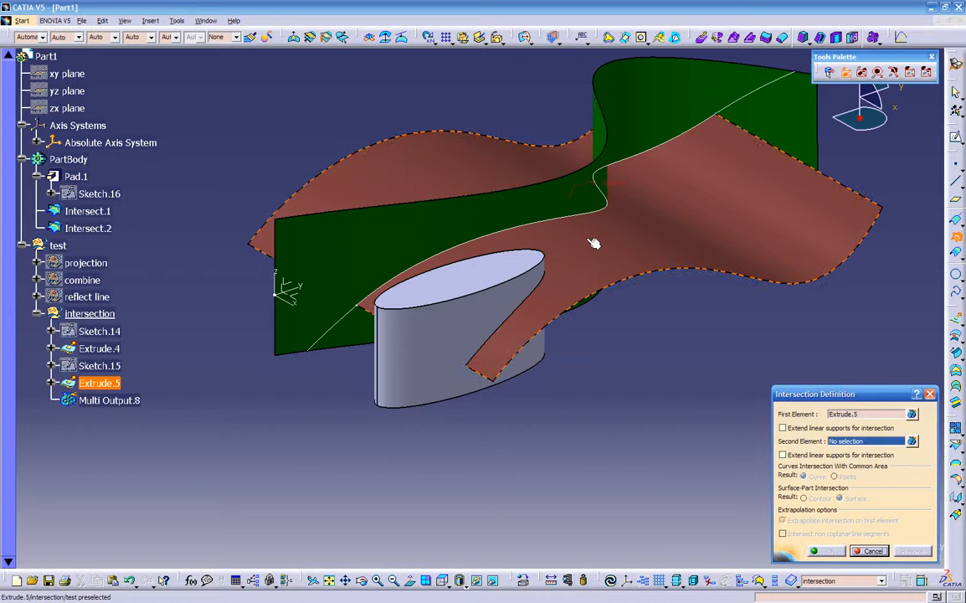
pyautogui.click(474, 271)
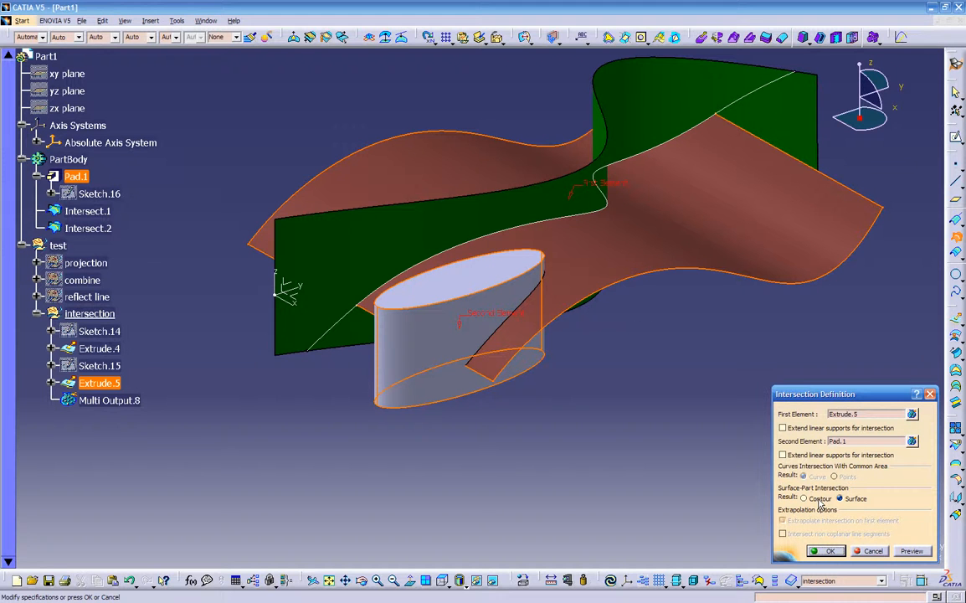
pyautogui.click(819, 501)
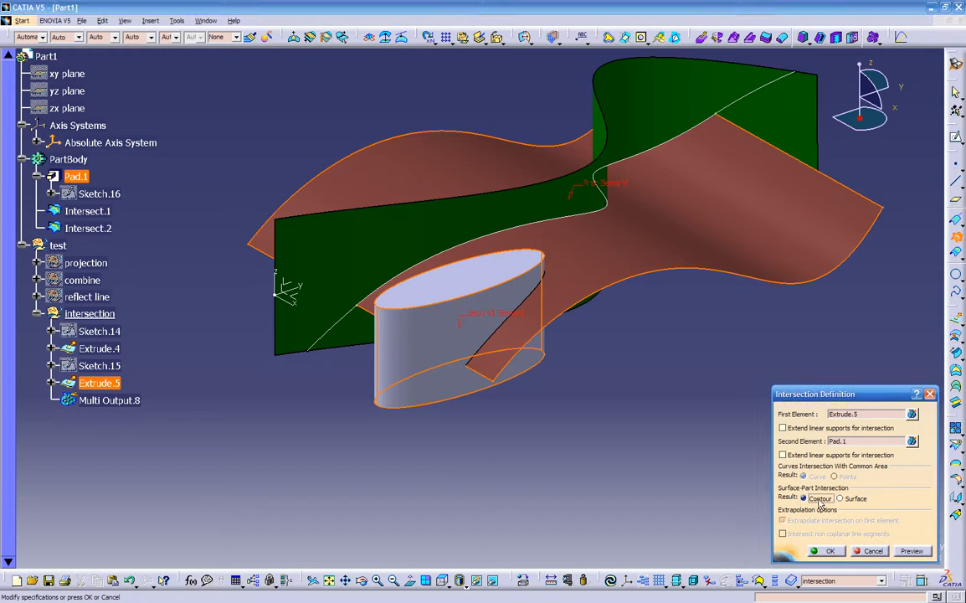
pyautogui.click(904, 551)
pyautogui.click(825, 552)
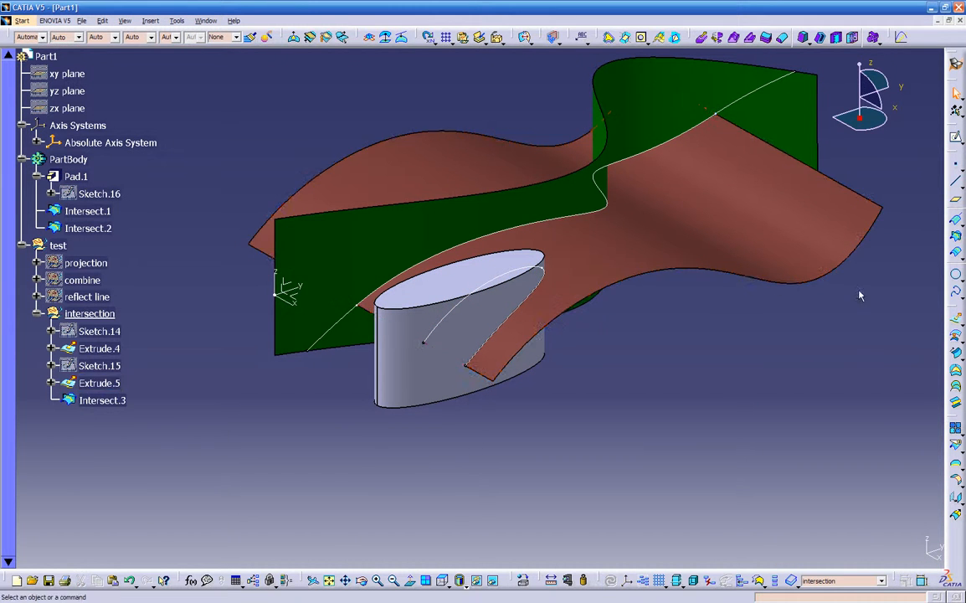
# - Create a second intersection between Extrude.5 and the elliptical pad with the surface-part result set to Surface
pyautogui.click(955, 238)
pyautogui.click(854, 243)
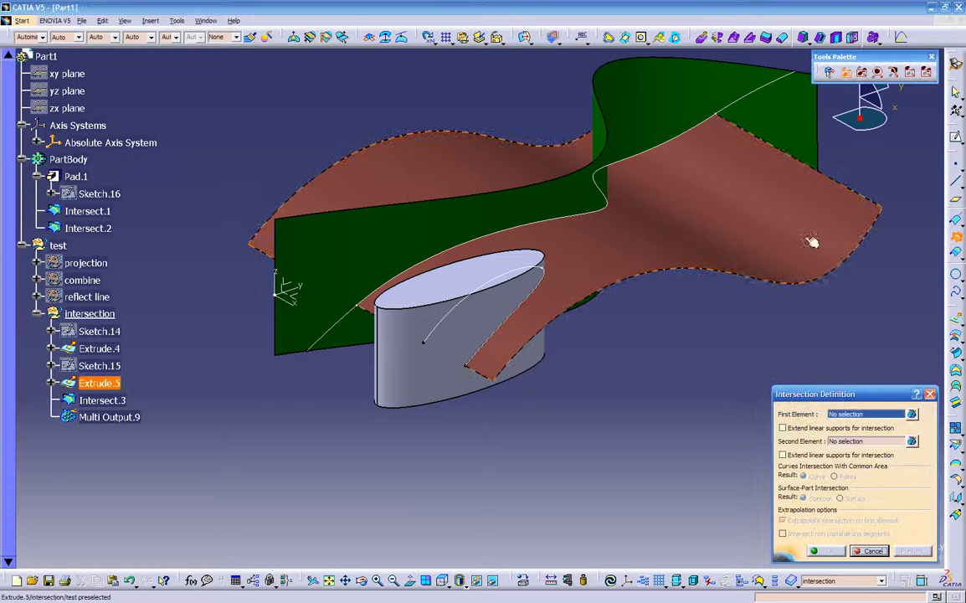
pyautogui.click(460, 335)
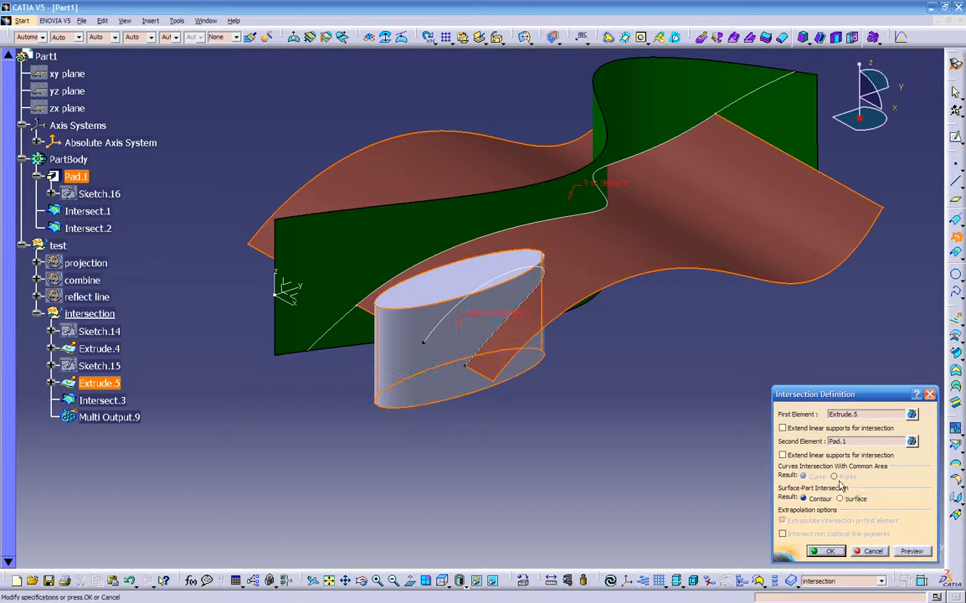
pyautogui.click(839, 499)
pyautogui.click(910, 551)
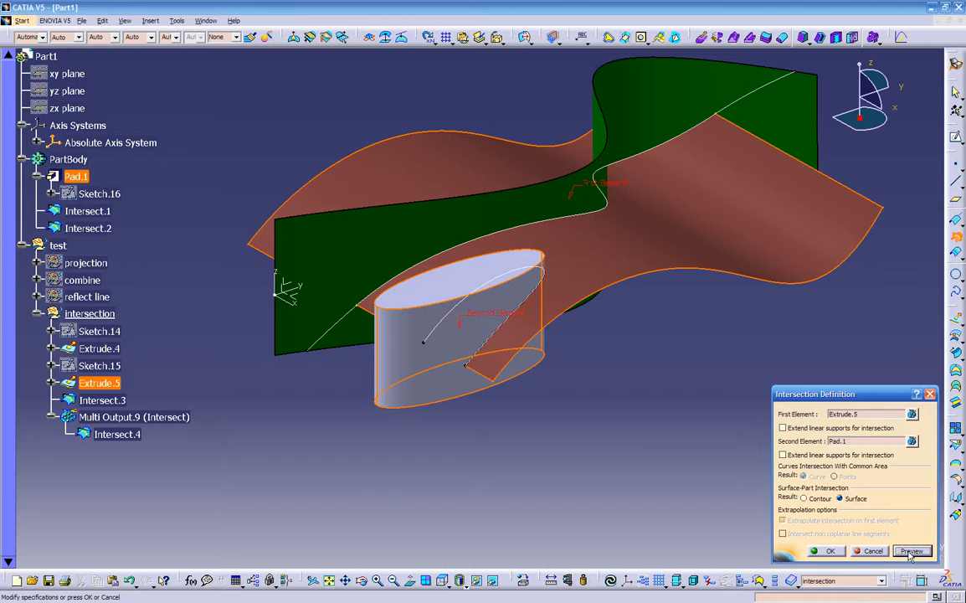
pyautogui.click(834, 551)
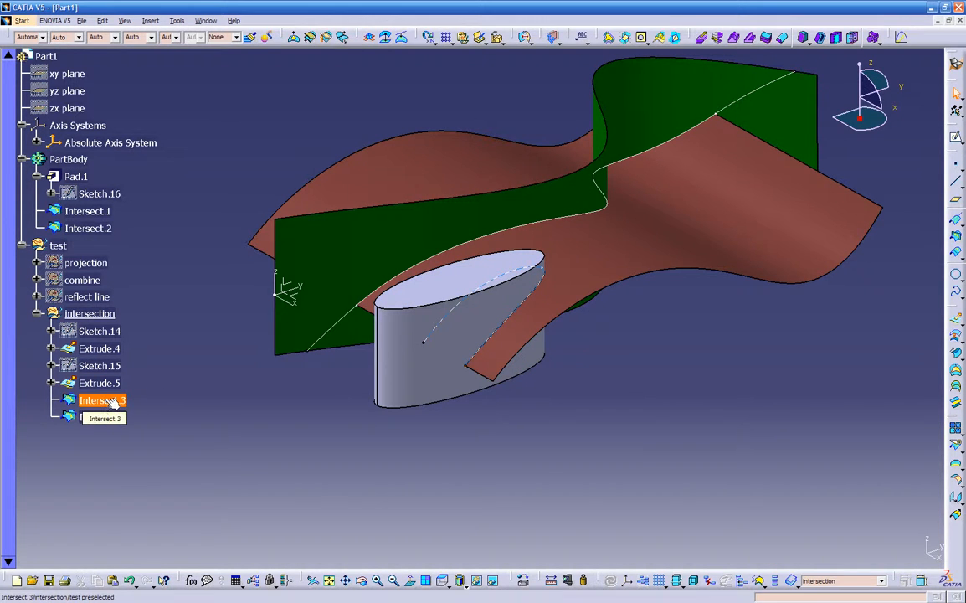
# - Hide PartBody and Extrude.5 to isolate the surface produced by the pad intersection
pyautogui.rightClick(84, 160)
pyautogui.click(101, 196)
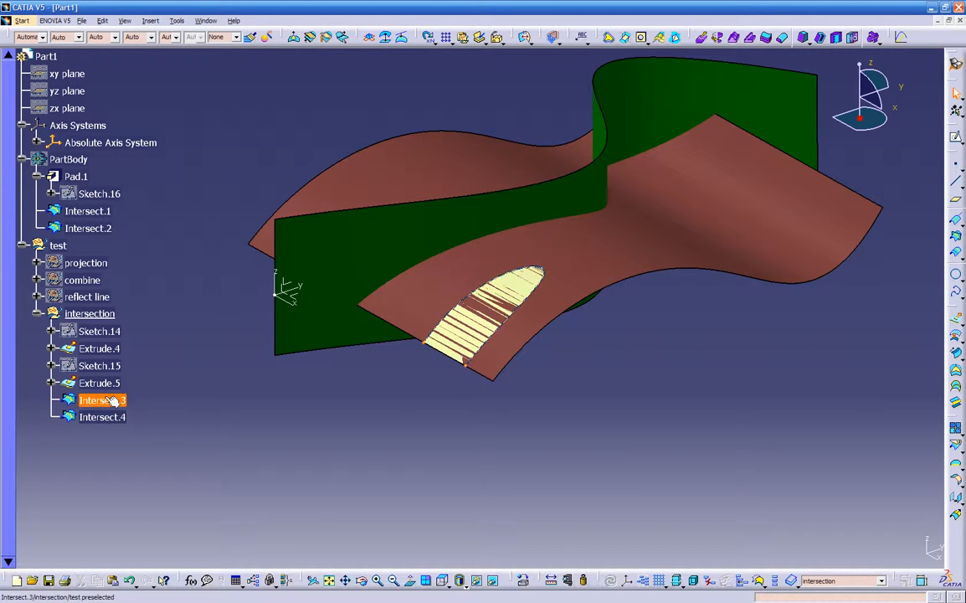
pyautogui.click(114, 383)
pyautogui.rightClick(114, 382)
pyautogui.click(147, 134)
pyautogui.moveTo(516, 414); pyautogui.dragTo(506, 300, button='middle')
pyautogui.click(496, 291)
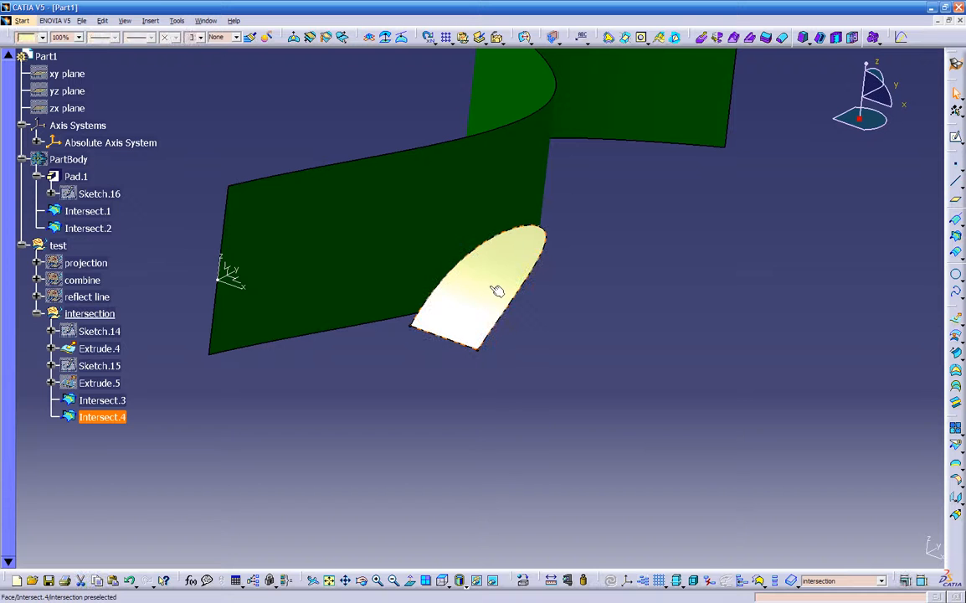
# - Open the definition of the isolated intersection surface and close it without changes
pyautogui.keyDown('ctrl'); pyautogui.click(490, 299); pyautogui.keyUp('ctrl')
pyautogui.doubleClick(490, 299)
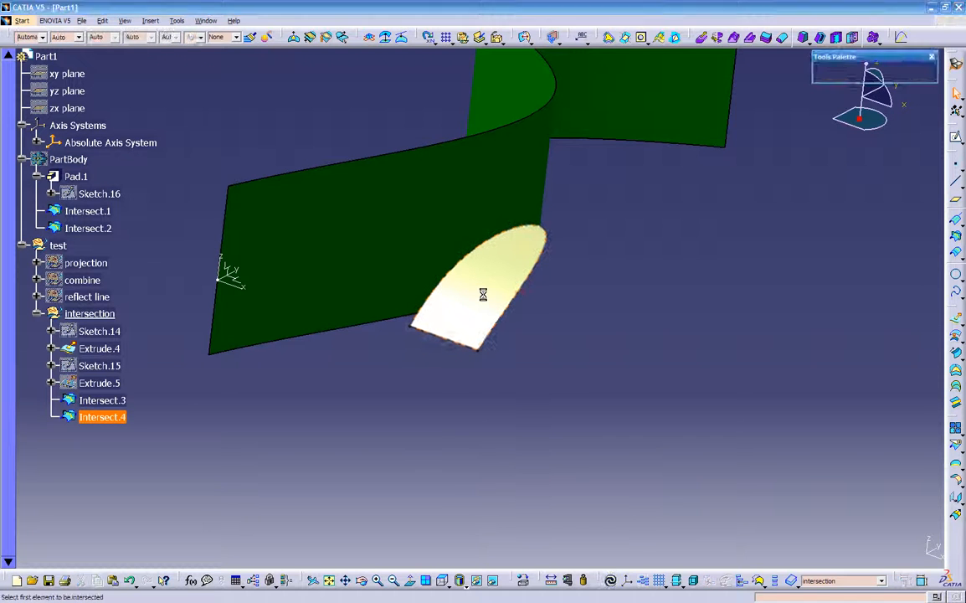
pyautogui.moveTo(544, 383); pyautogui.dragTo(758, 503, button='middle')
pyautogui.click(873, 551)
# - Show Extrude.5 again alongside the intersection surface
pyautogui.click(138, 387)
pyautogui.rightClick(133, 389)
pyautogui.click(164, 187)
pyautogui.moveTo(388, 351); pyautogui.dragTo(452, 436, button='middle')
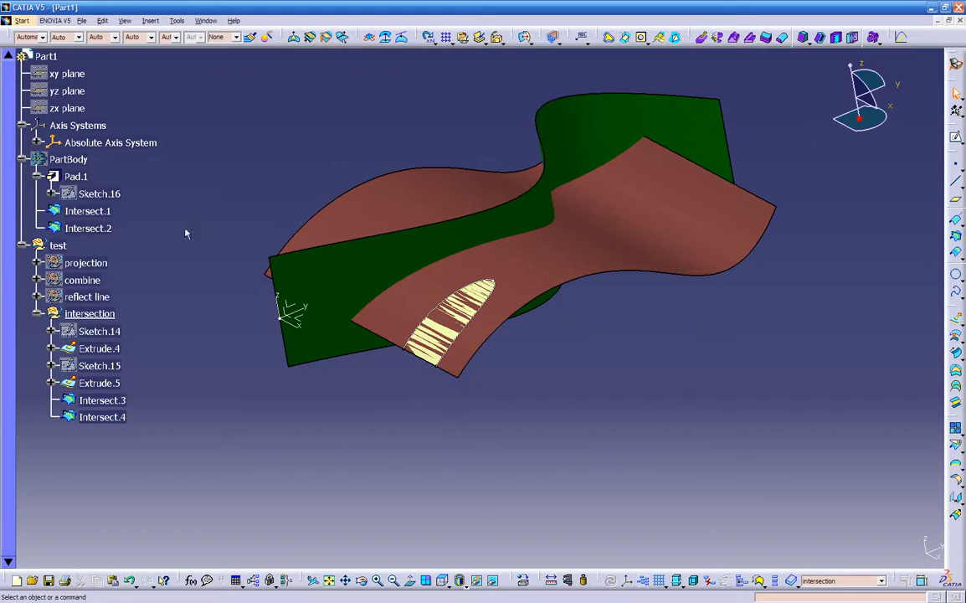
# - Show PartBody to compare the pad with the intersection surface, and hide it again
pyautogui.rightClick(79, 158)
pyautogui.click(109, 193)
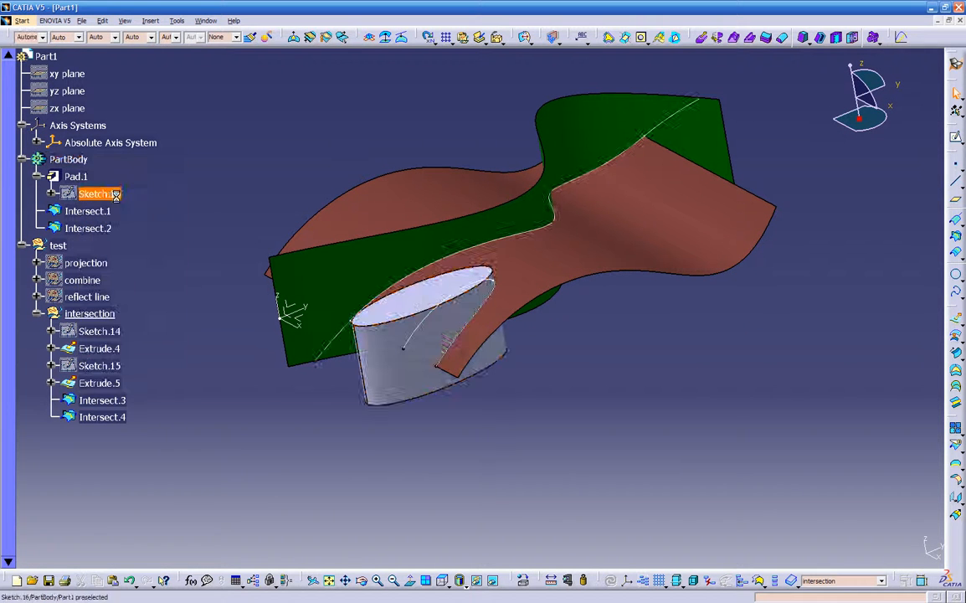
pyautogui.rightClick(80, 163)
pyautogui.click(97, 196)
pyautogui.moveTo(418, 415); pyautogui.dragTo(406, 407, button='middle')
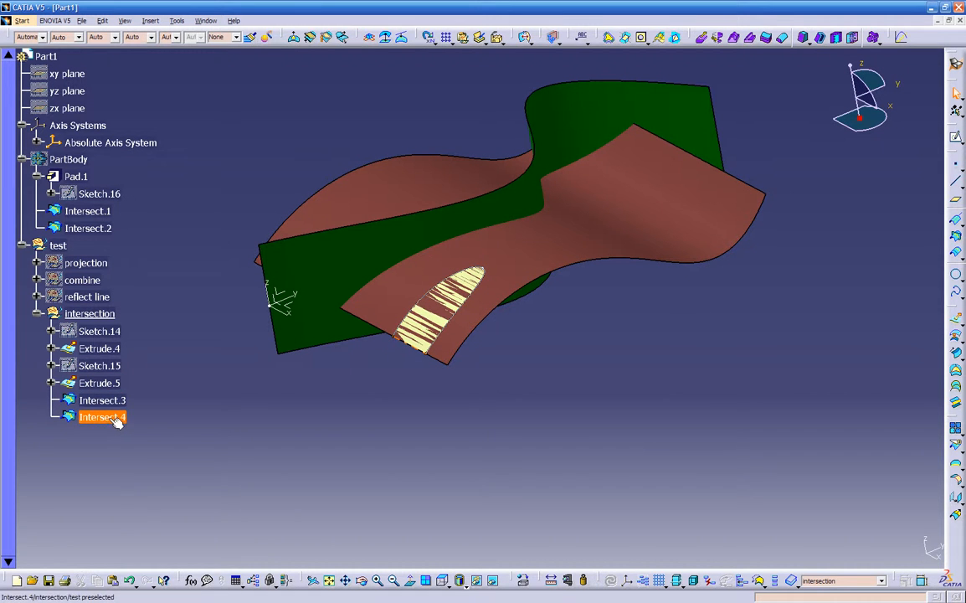
# - Insert a new geometrical set directly under Part1 with its default name
pyautogui.click(151, 22)
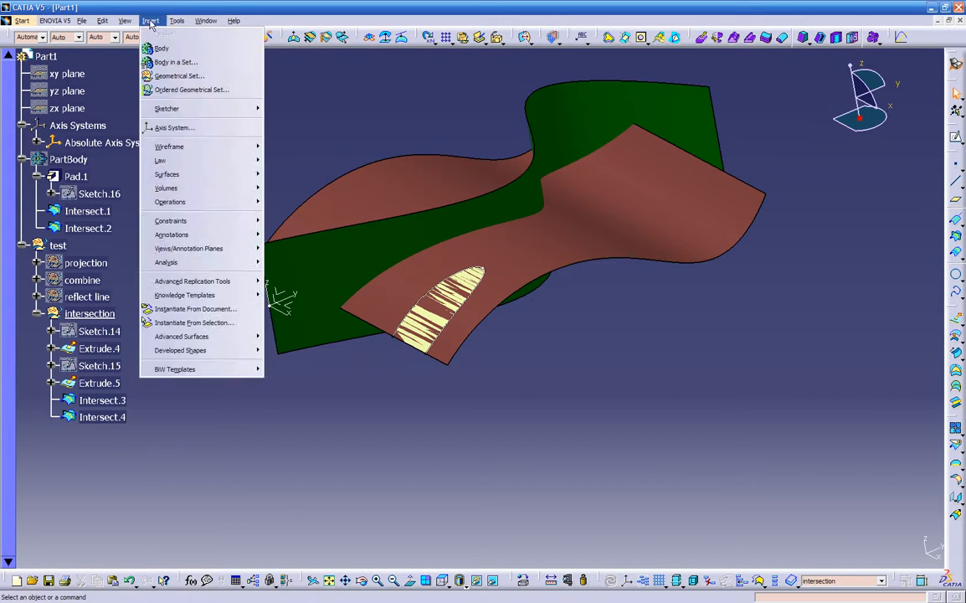
pyautogui.click(175, 77)
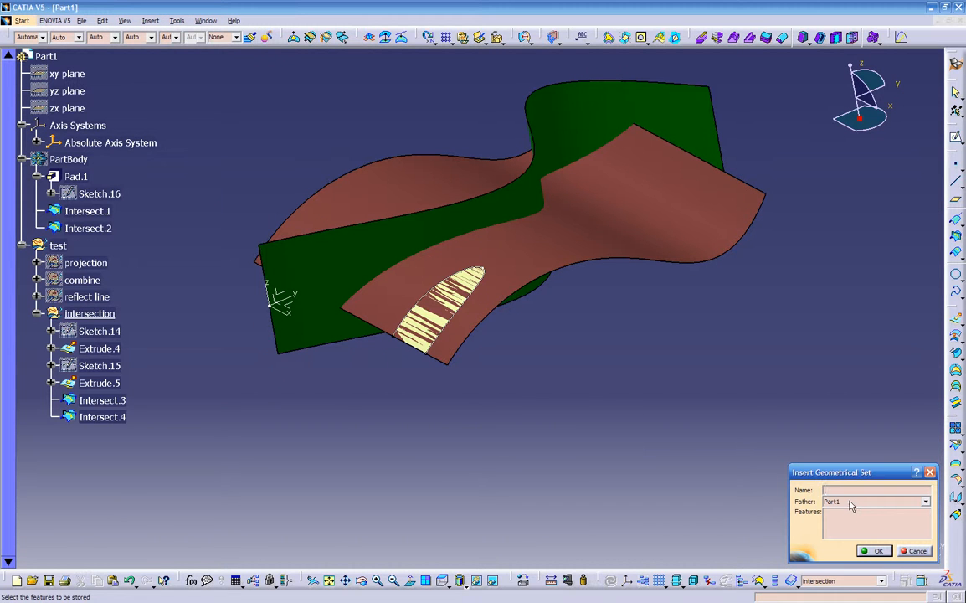
pyautogui.click(875, 550)
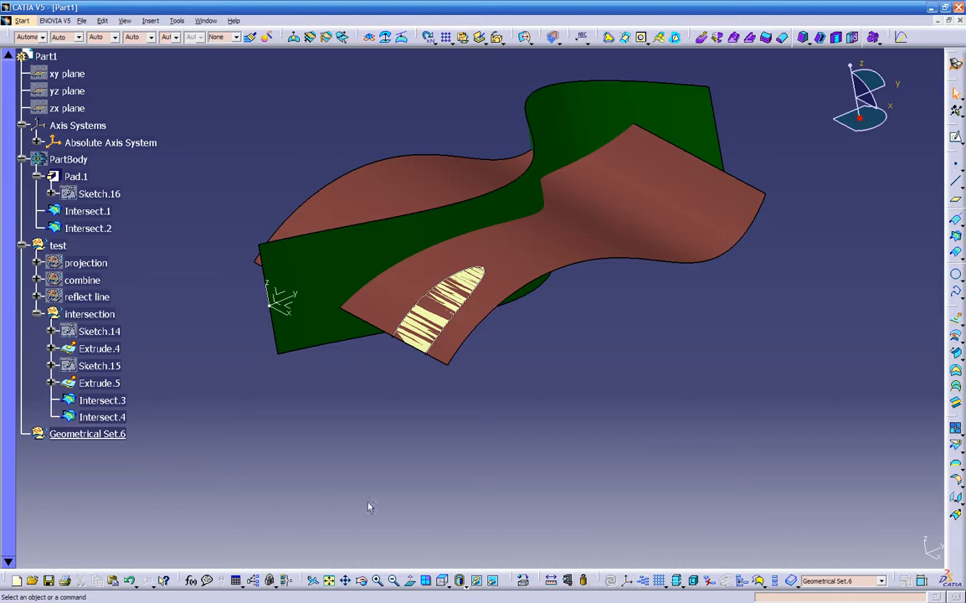
# - Move Intersect.4 into the new geometrical set at the last position
pyautogui.rightClick(96, 417)
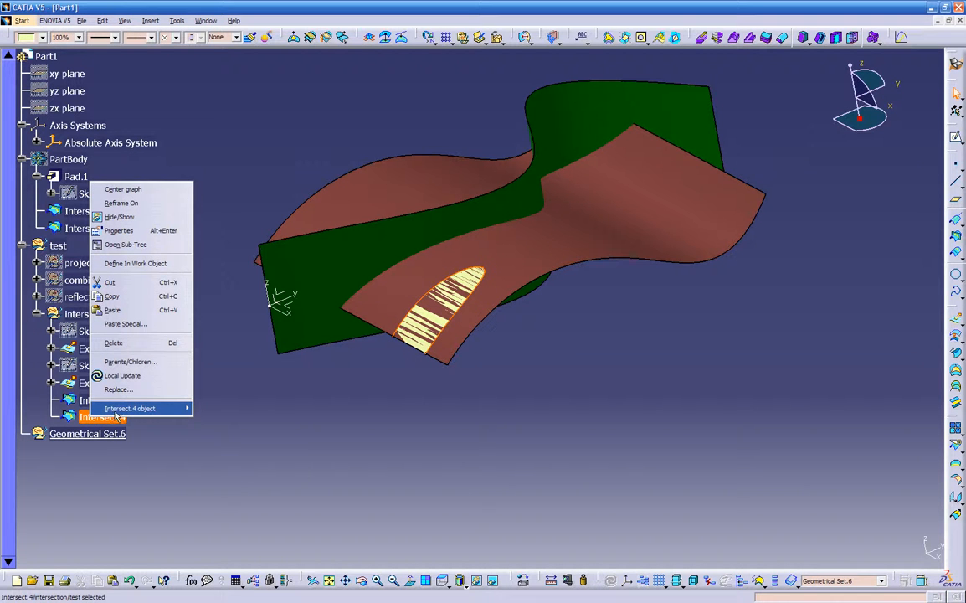
pyautogui.moveTo(138, 409)
pyautogui.click(241, 441)
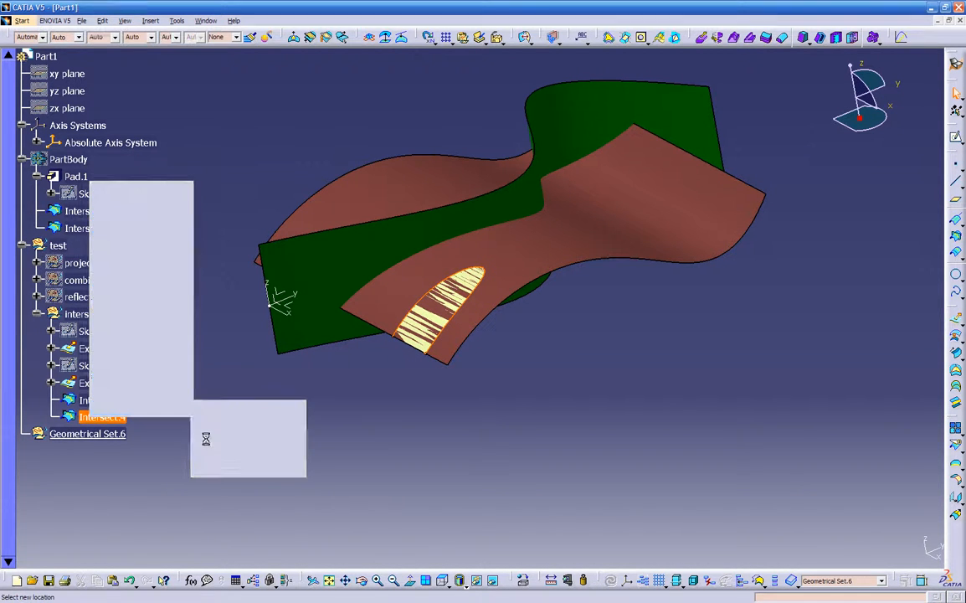
pyautogui.click(111, 435)
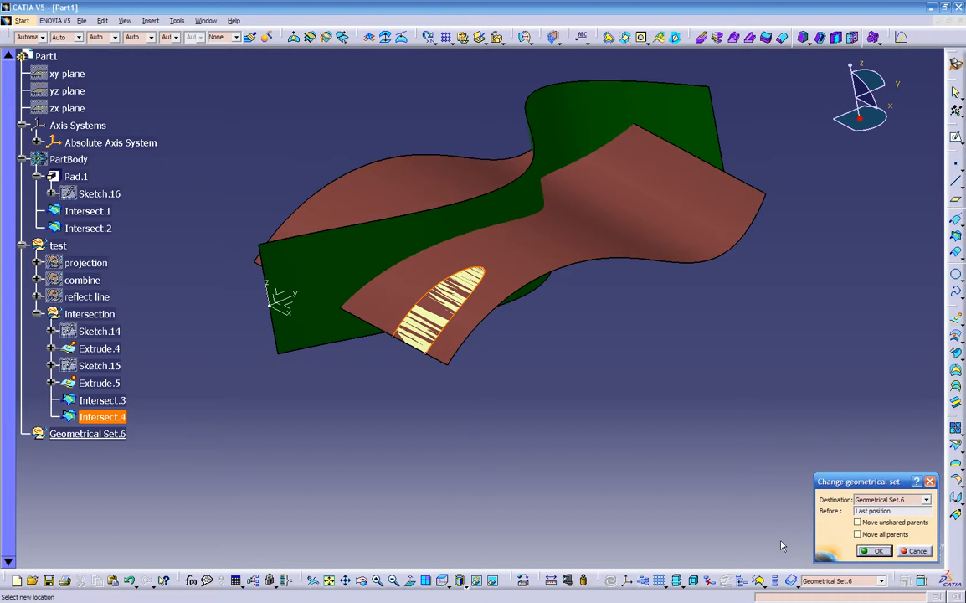
pyautogui.click(871, 551)
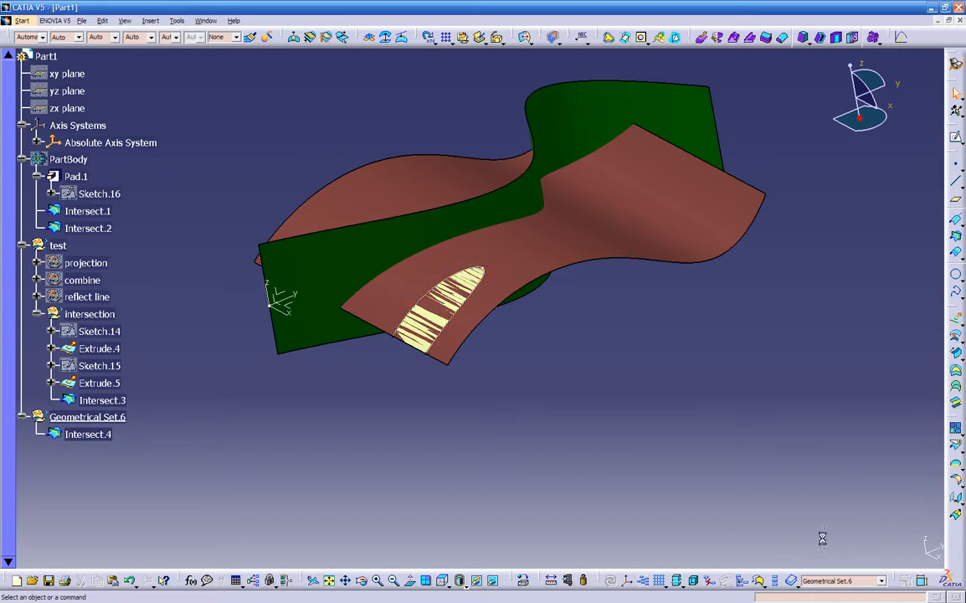
# - Collapse the intersection, PartBody, Axis Systems and test branches, and hide the test set to isolate Intersect.4
pyautogui.click(37, 315)
pyautogui.click(22, 159)
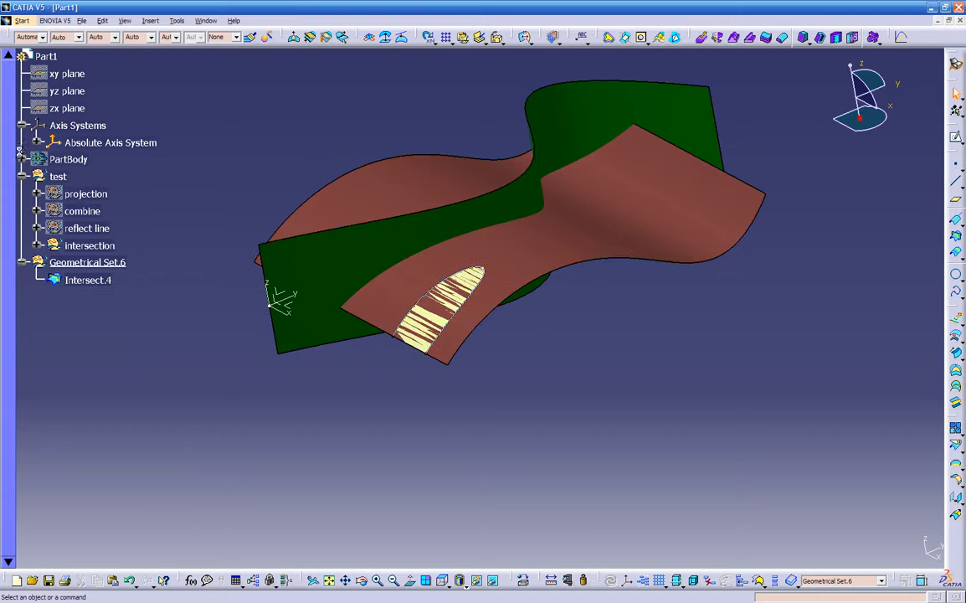
pyautogui.click(21, 124)
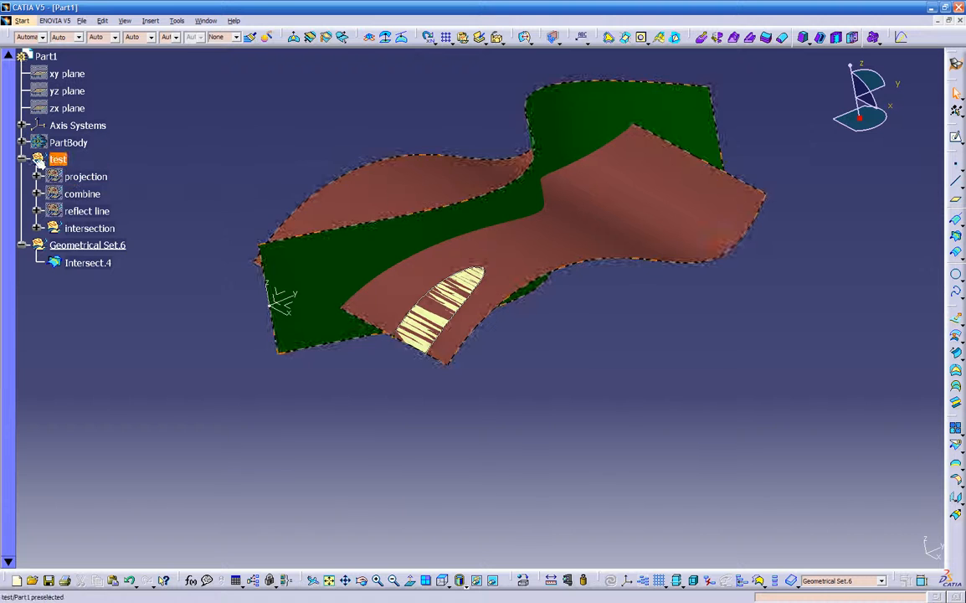
pyautogui.click(22, 159)
pyautogui.rightClick(46, 159)
pyautogui.click(84, 192)
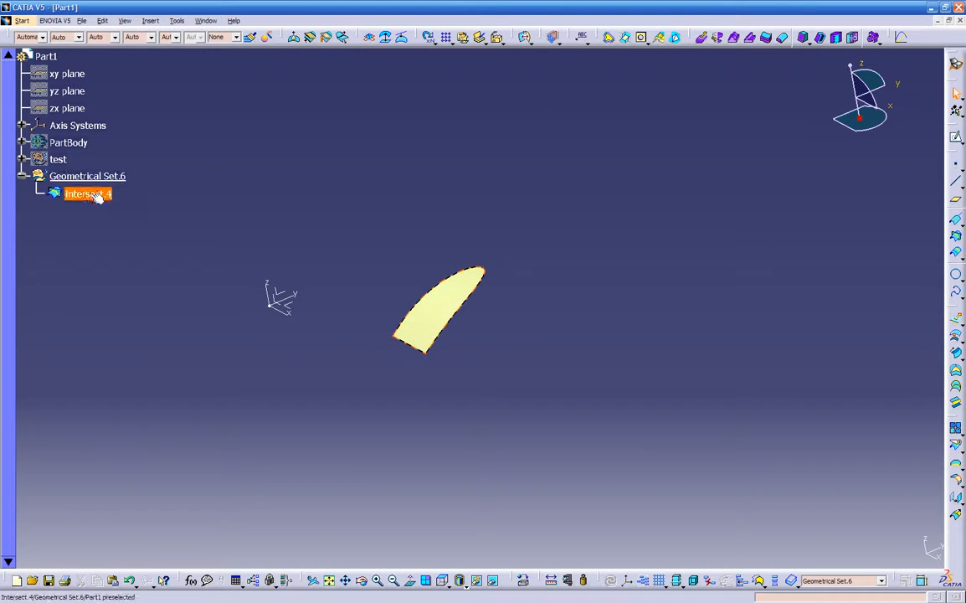
pyautogui.moveTo(428, 433); pyautogui.dragTo(463, 330, button='middle')
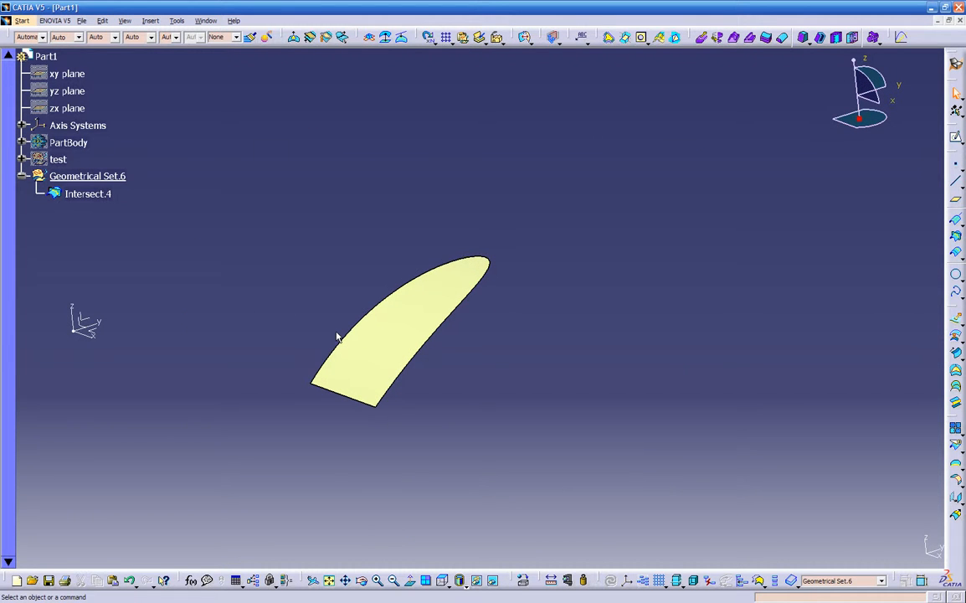
# - Expand the test set and switch to the hidden-object space to examine the hidden geometry, including the combine set
pyautogui.click(21, 160)
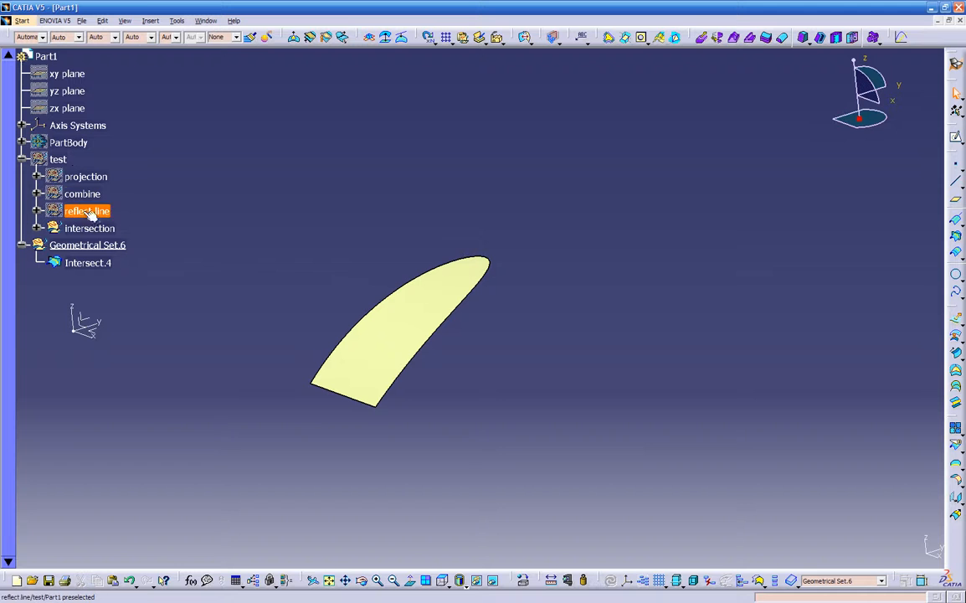
pyautogui.moveTo(209, 276); pyautogui.dragTo(496, 502, button='middle')
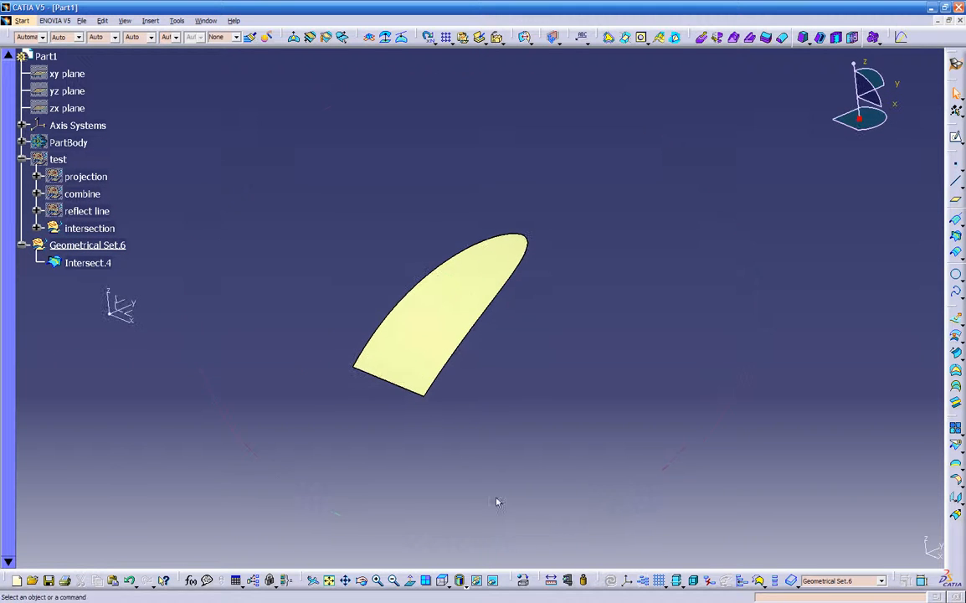
pyautogui.click(493, 581)
pyautogui.moveTo(475, 358); pyautogui.dragTo(446, 481, button='middle')
pyautogui.moveTo(519, 377); pyautogui.dragTo(808, 243, button='middle')
pyautogui.moveTo(470, 328); pyautogui.dragTo(151, 377, button='middle')
pyautogui.click(77, 195)
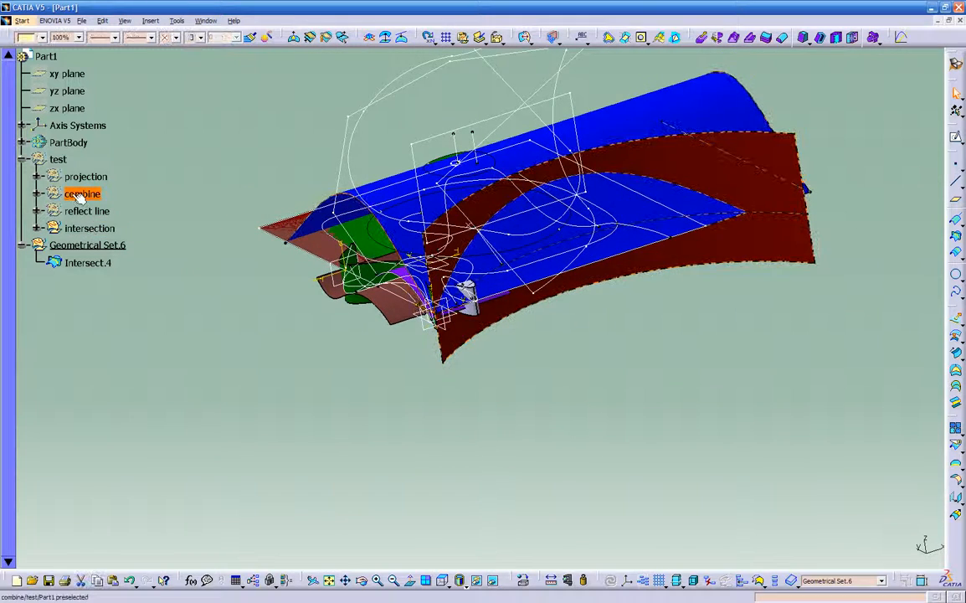
# - Return to the visible space and show both the combine set and its parent test set
pyautogui.click(498, 583)
pyautogui.rightClick(77, 193)
pyautogui.click(111, 228)
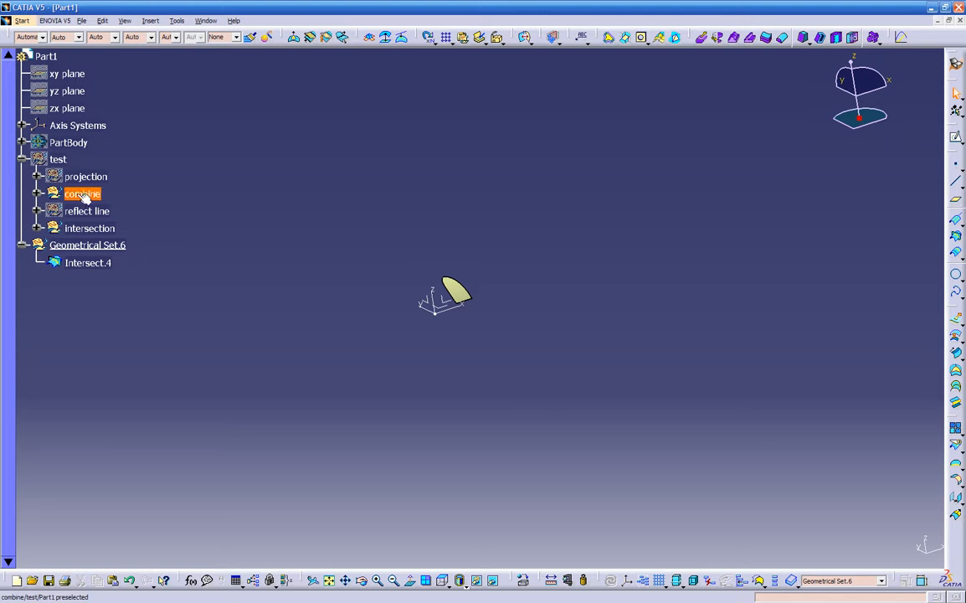
pyautogui.rightClick(52, 159)
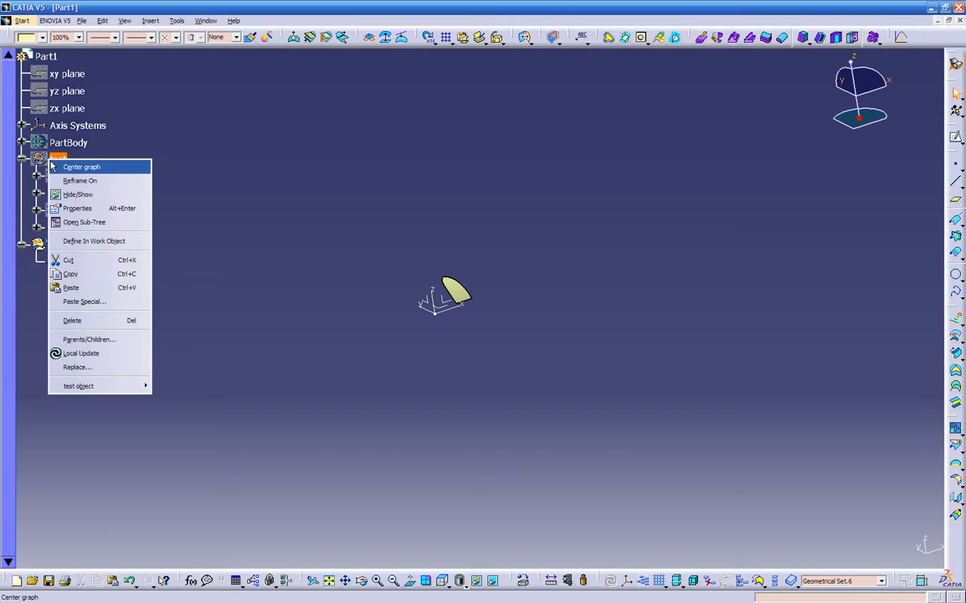
pyautogui.click(77, 194)
# - Hide the combine set, toggle its visibility once more, and leave it hidden inside the test set
pyautogui.moveTo(379, 360); pyautogui.dragTo(167, 191, button='middle')
pyautogui.rightClick(71, 193)
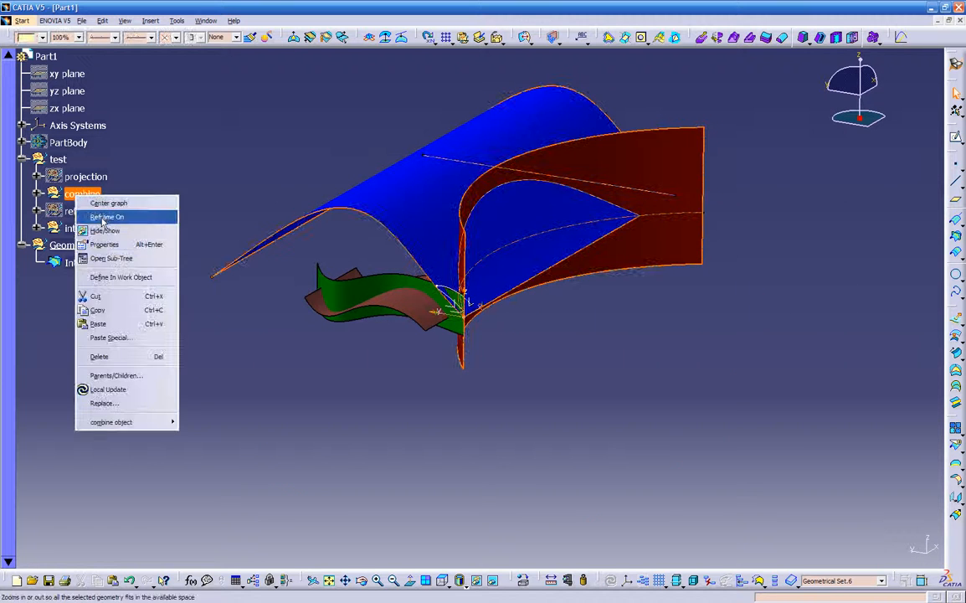
pyautogui.click(101, 228)
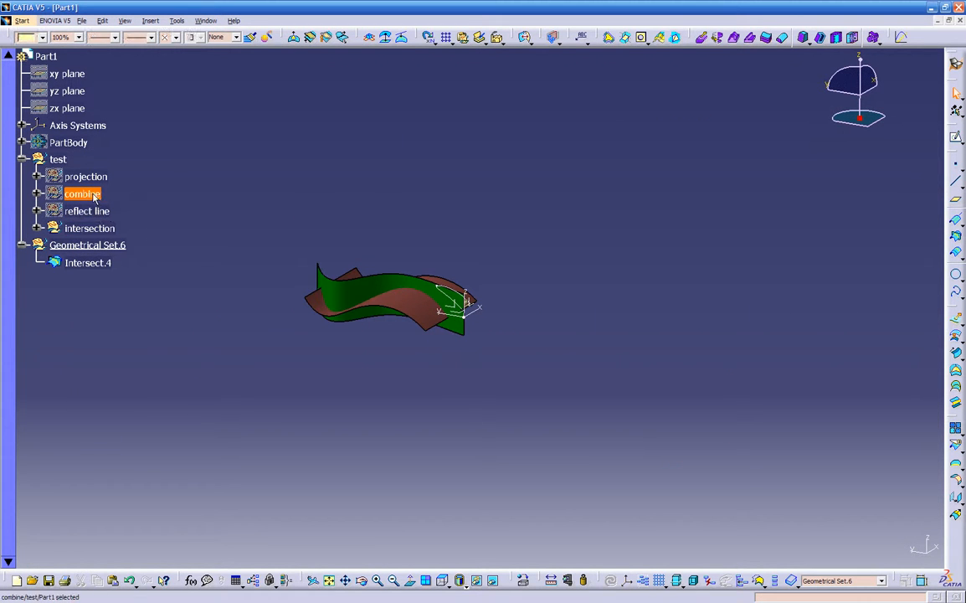
pyautogui.rightClick(92, 193)
pyautogui.click(120, 228)
pyautogui.rightClick(83, 194)
pyautogui.click(124, 229)
# - Expand the intersection set and delete Geometrical Set.6 together with its Intersect.4
pyautogui.moveTo(135, 246); pyautogui.dragTo(320, 419, button='middle')
pyautogui.moveTo(147, 292); pyautogui.dragTo(356, 377, button='middle')
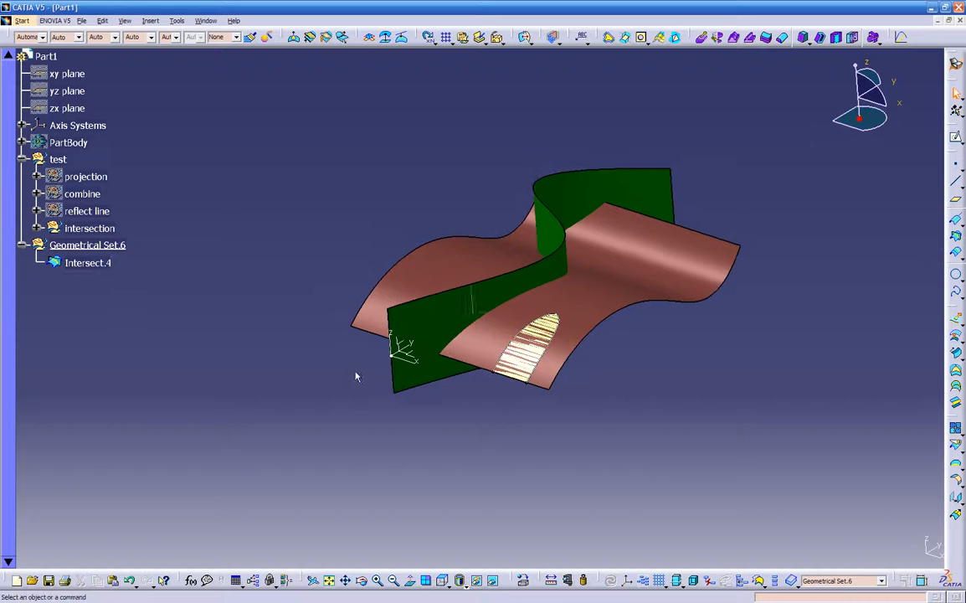
pyautogui.click(38, 227)
pyautogui.click(86, 332)
pyautogui.press('Delete')
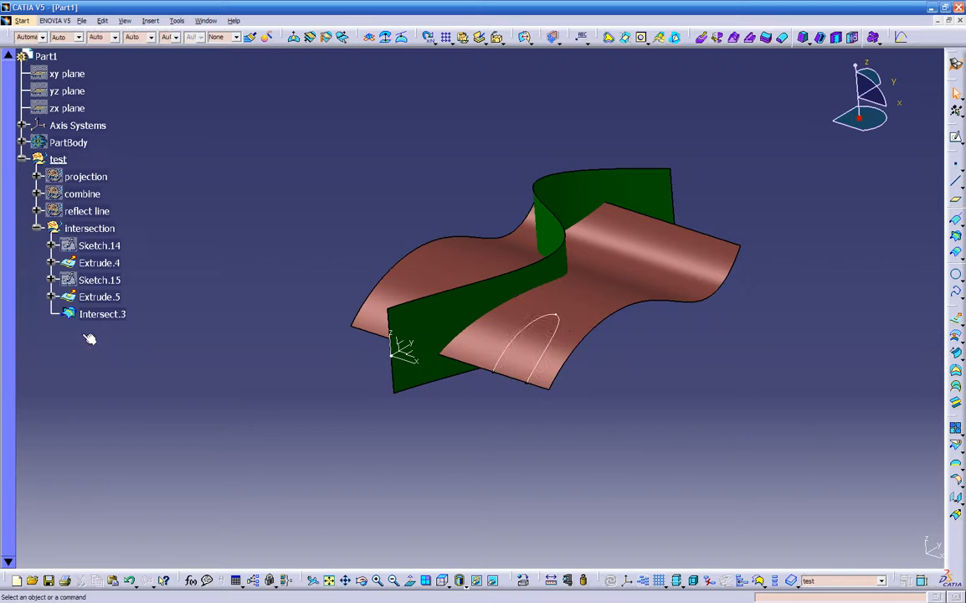
# - Define the intersection geometrical set as the in-work object
pyautogui.moveTo(494, 430); pyautogui.dragTo(387, 437, button='middle')
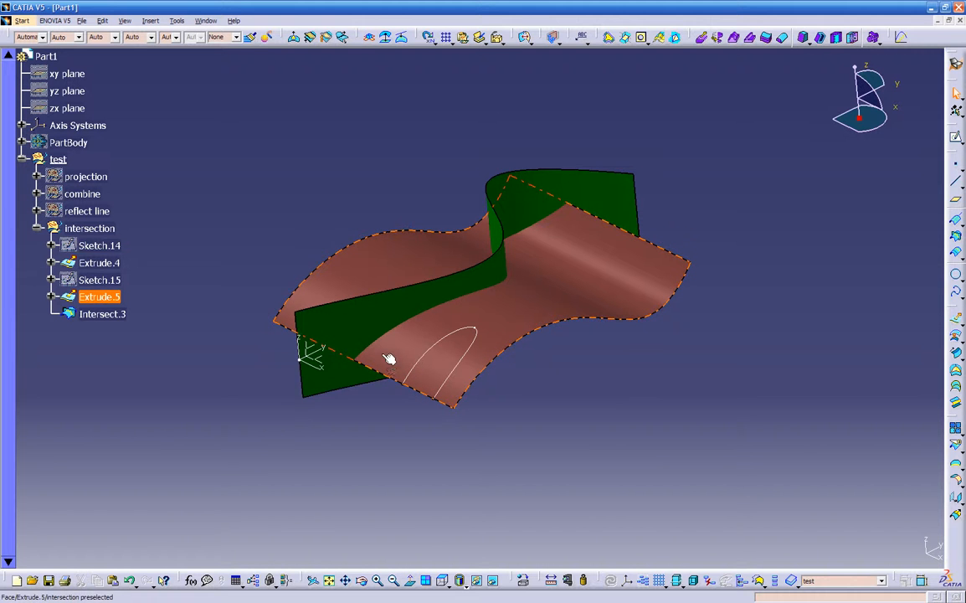
pyautogui.moveTo(446, 428); pyautogui.dragTo(383, 378, button='middle')
pyautogui.click(99, 230)
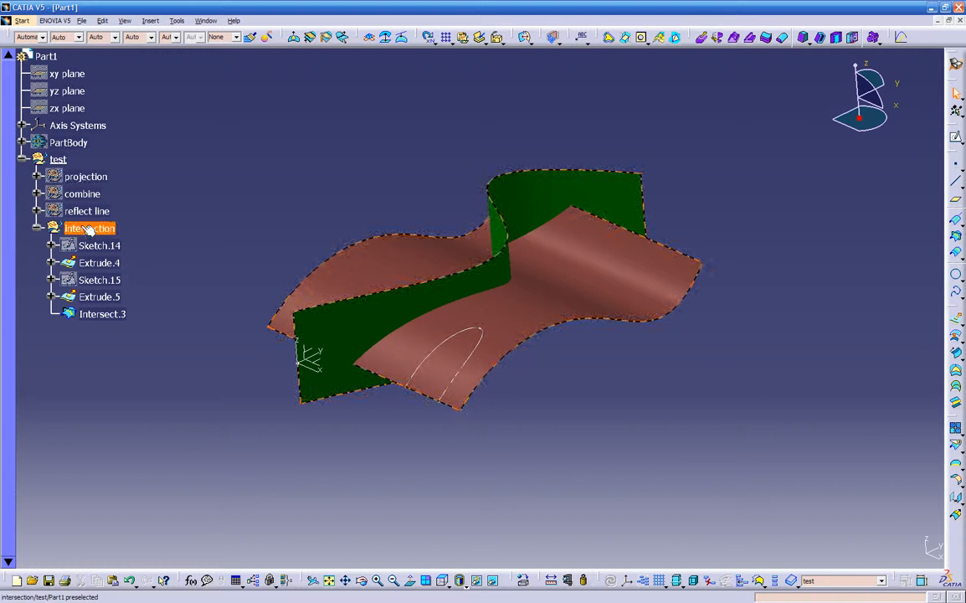
pyautogui.rightClick(90, 231)
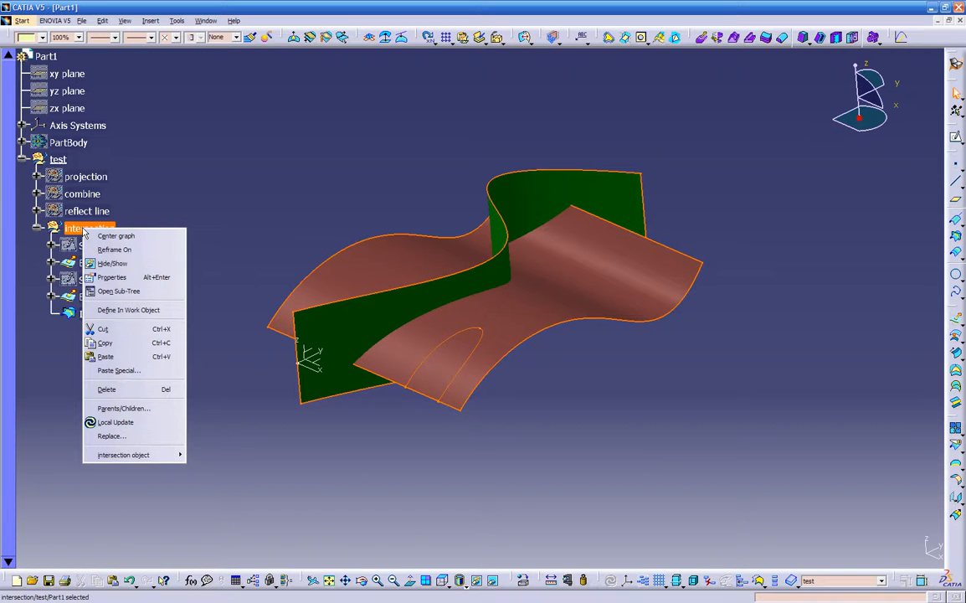
pyautogui.click(124, 311)
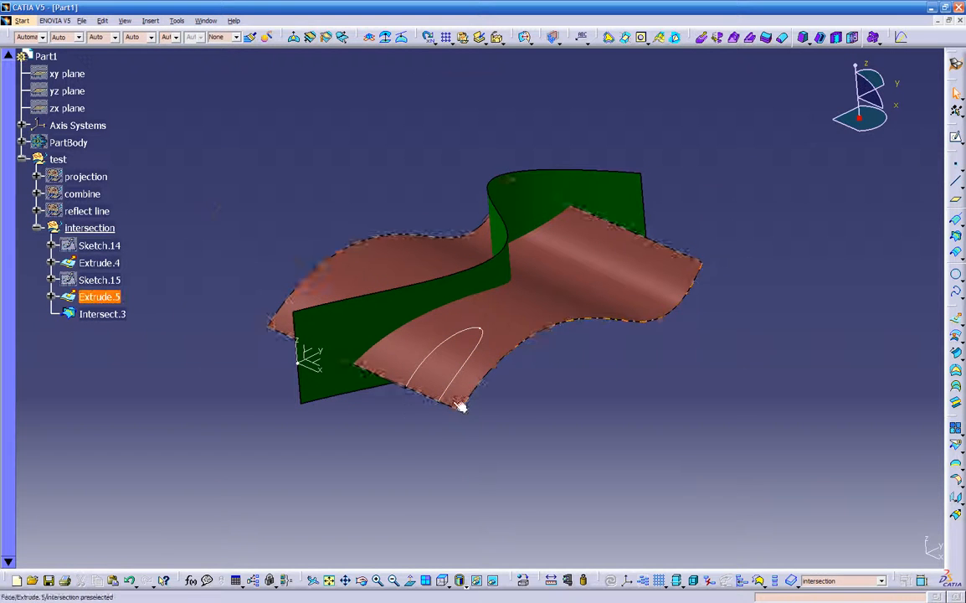
# - Create a sketch on the axis system's xy plane and draw a line beside the surfaces, slanting up toward positive x
pyautogui.moveTo(405, 408); pyautogui.dragTo(408, 435, button='middle')
pyautogui.click(318, 405)
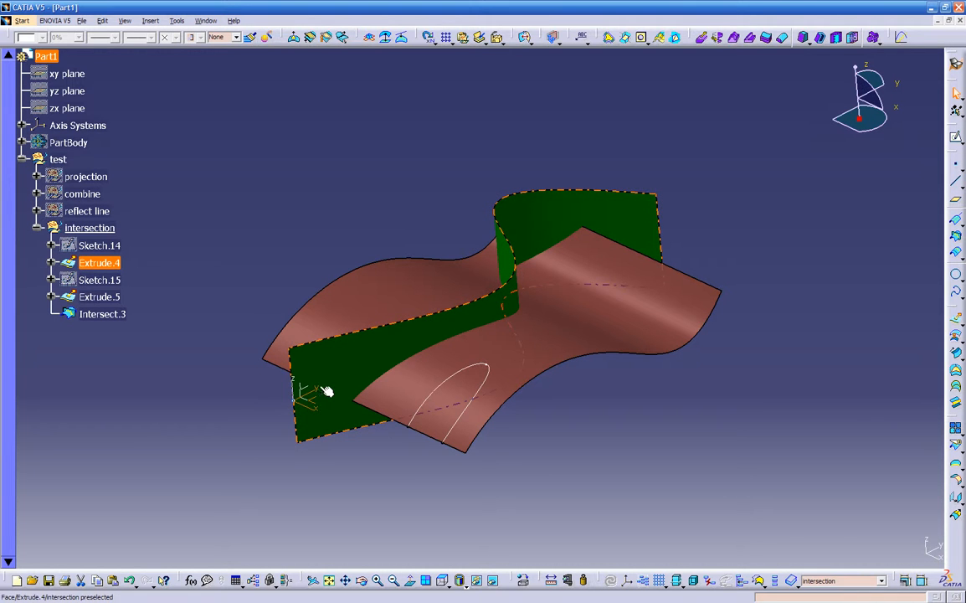
pyautogui.click(955, 136)
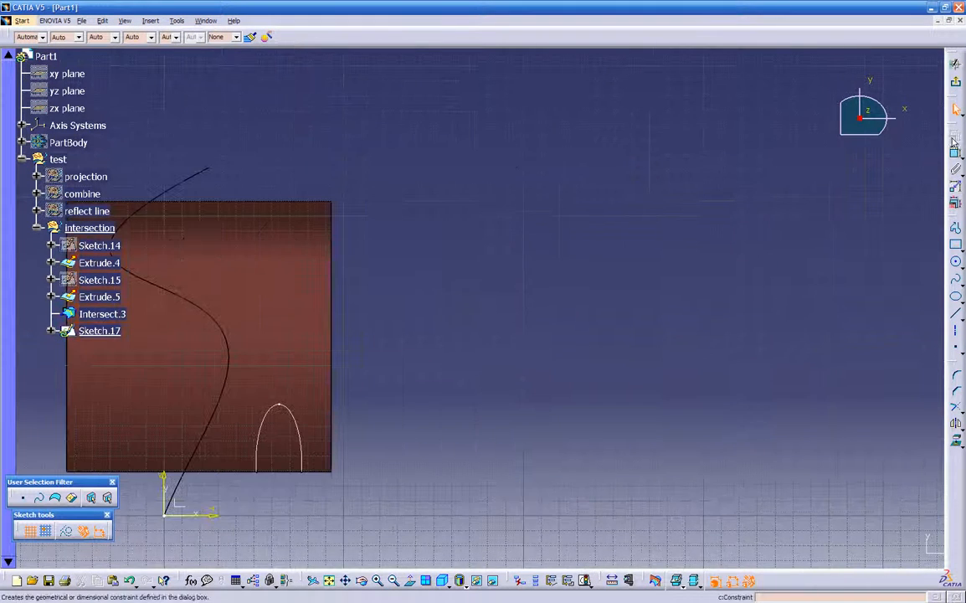
pyautogui.click(955, 313)
pyautogui.click(389, 444)
pyautogui.click(485, 243)
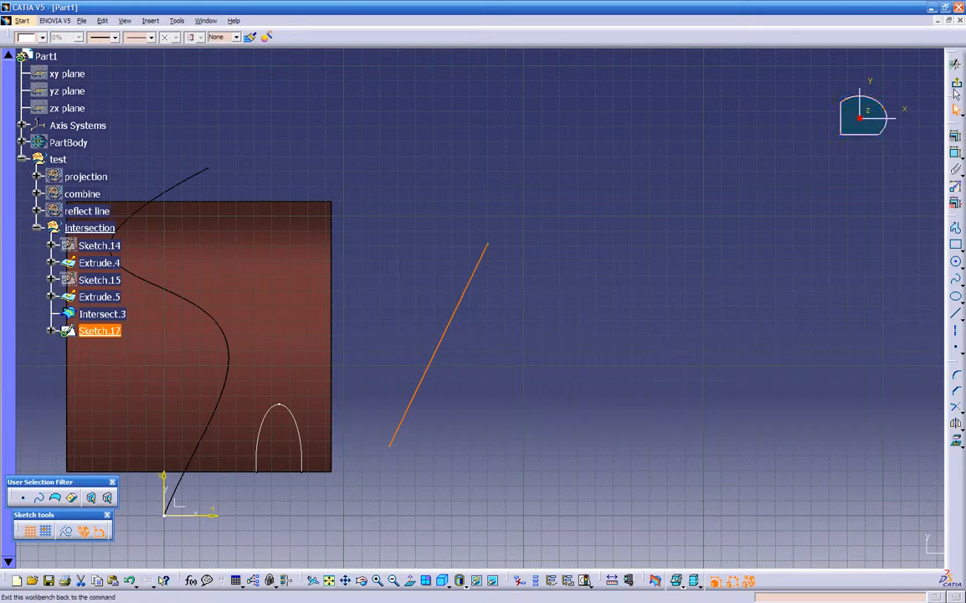
# - Draw a second, oppositely slanted line that does not touch the first, and exit the sketch
pyautogui.click(957, 315)
pyautogui.click(522, 247)
pyautogui.click(579, 457)
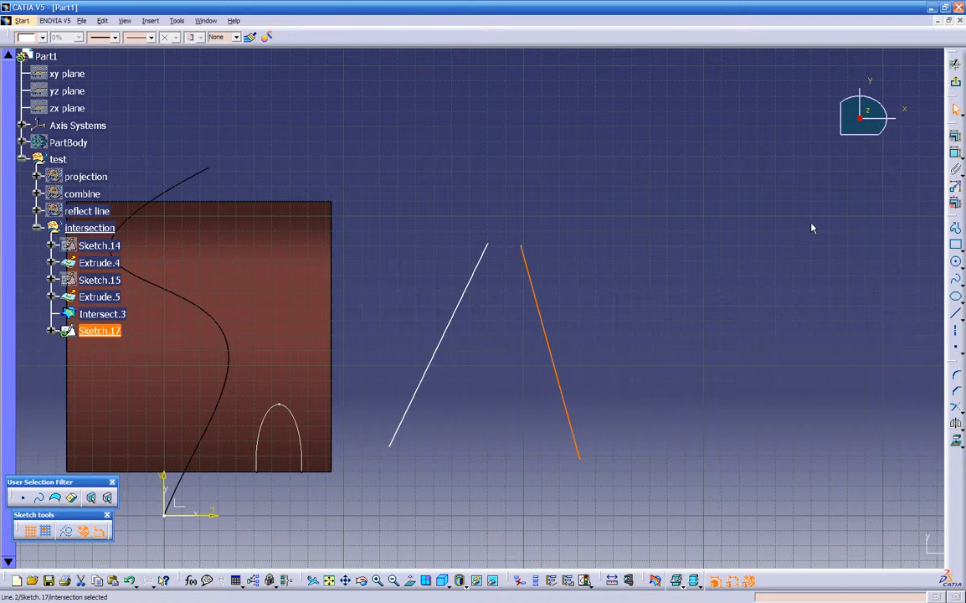
pyautogui.click(955, 81)
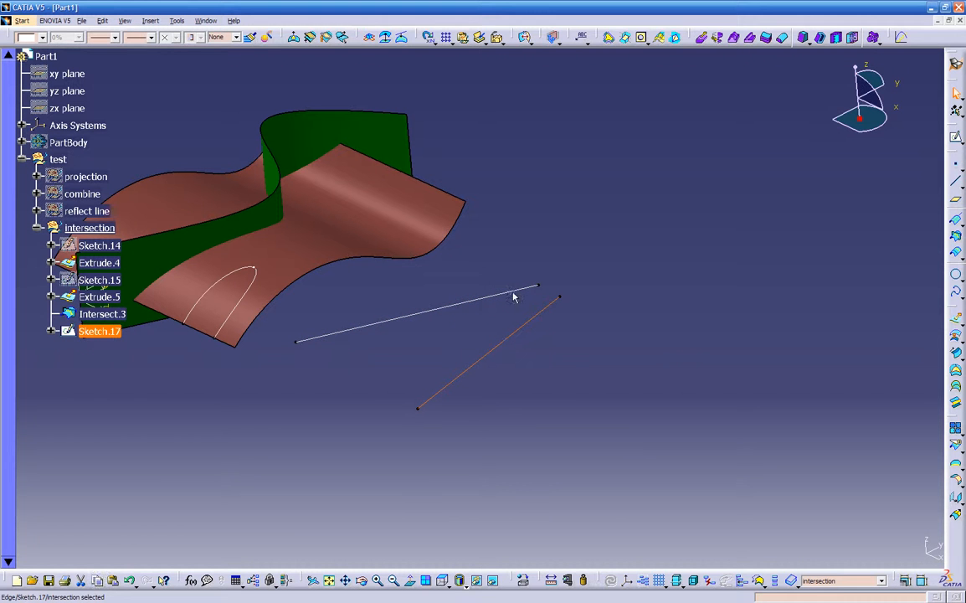
pyautogui.click(679, 323)
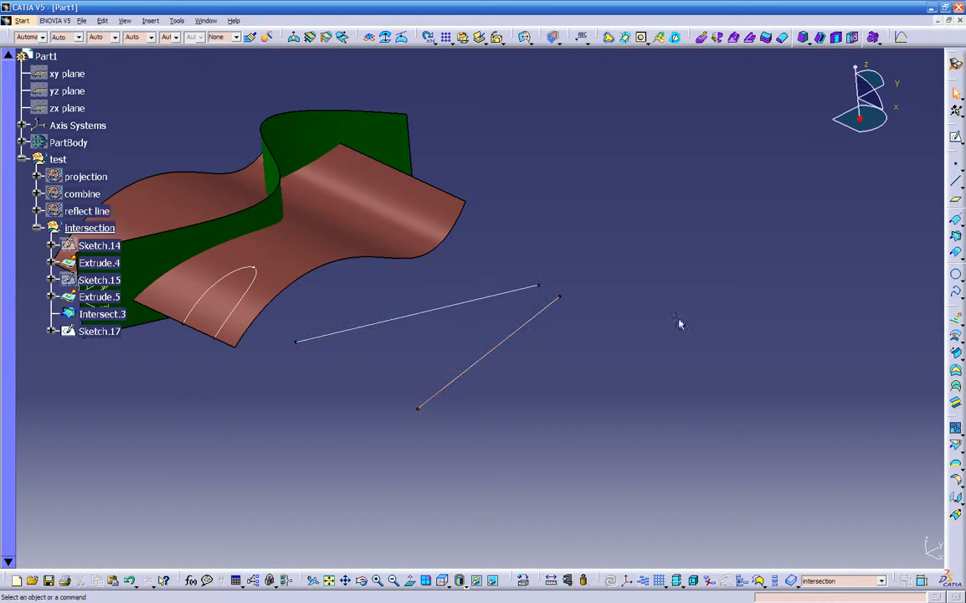
pyautogui.click(956, 237)
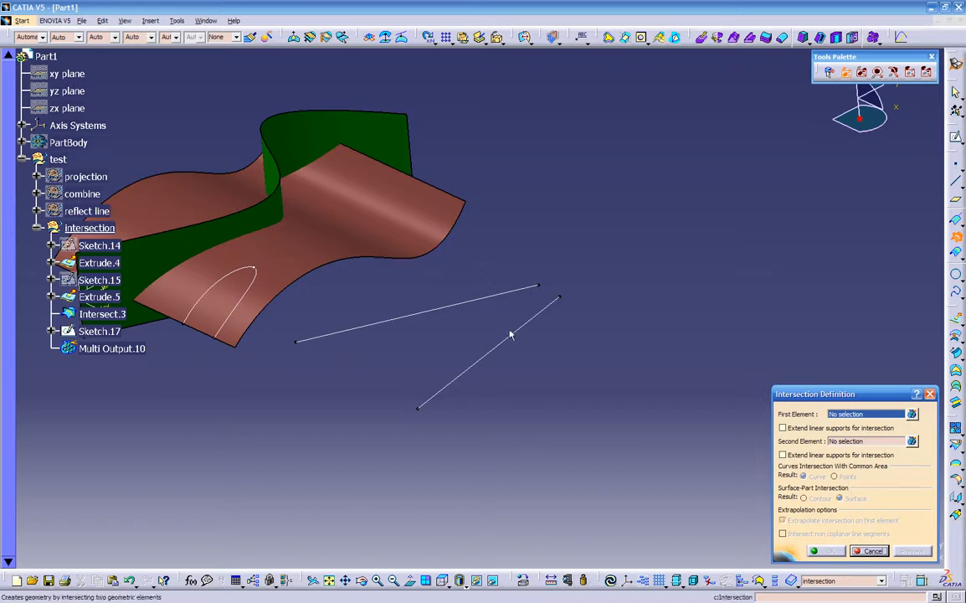
pyautogui.click(509, 333)
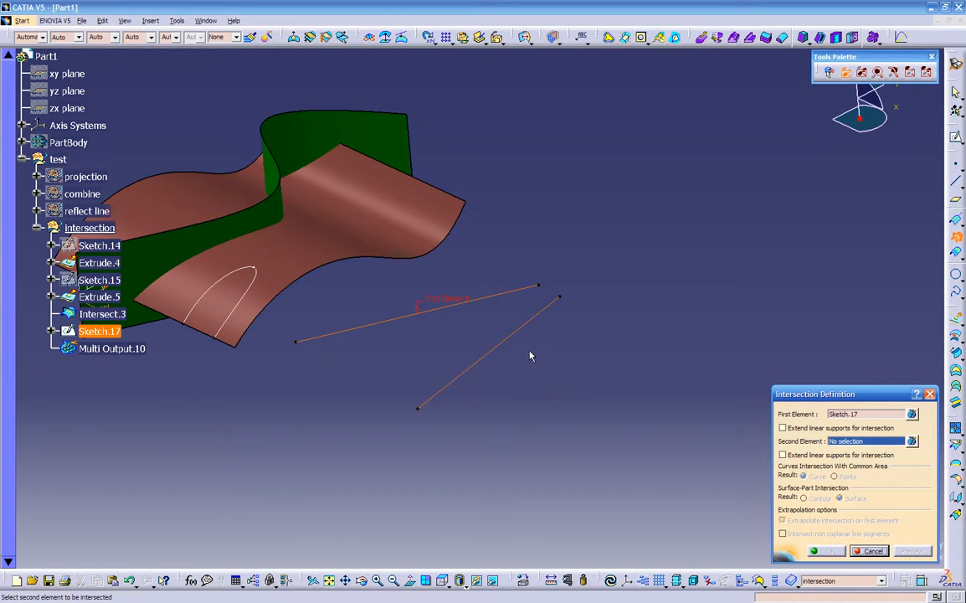
pyautogui.click(871, 551)
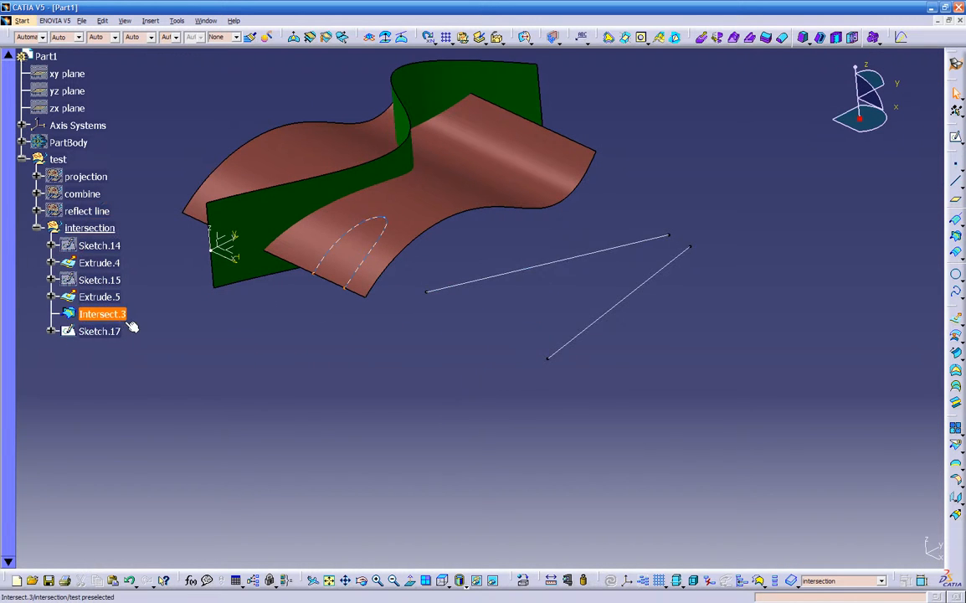
# - Disassemble Sketch.17 into separate curves using the Domains Only mode
pyautogui.click(100, 331)
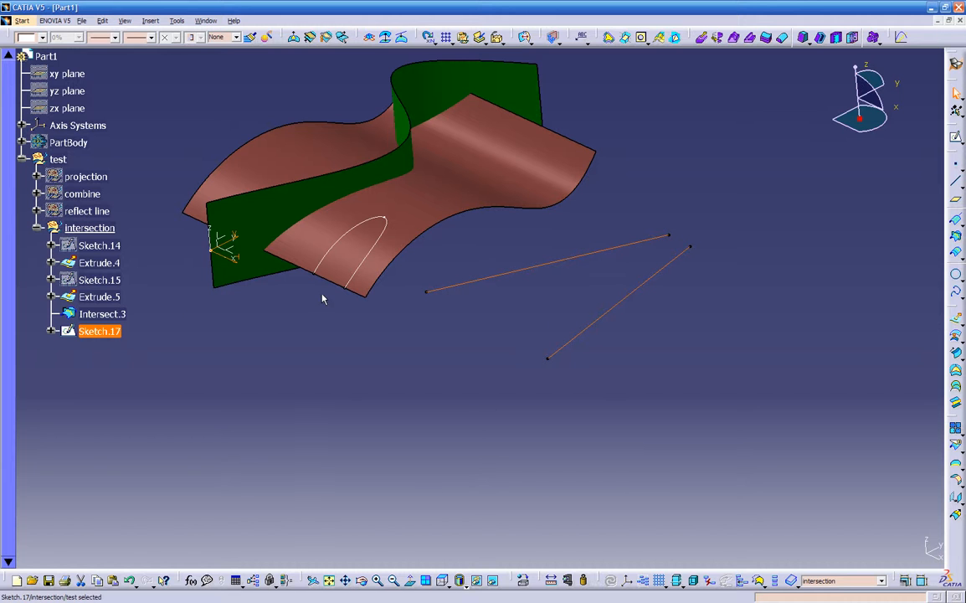
pyautogui.click(459, 290)
pyautogui.click(963, 435)
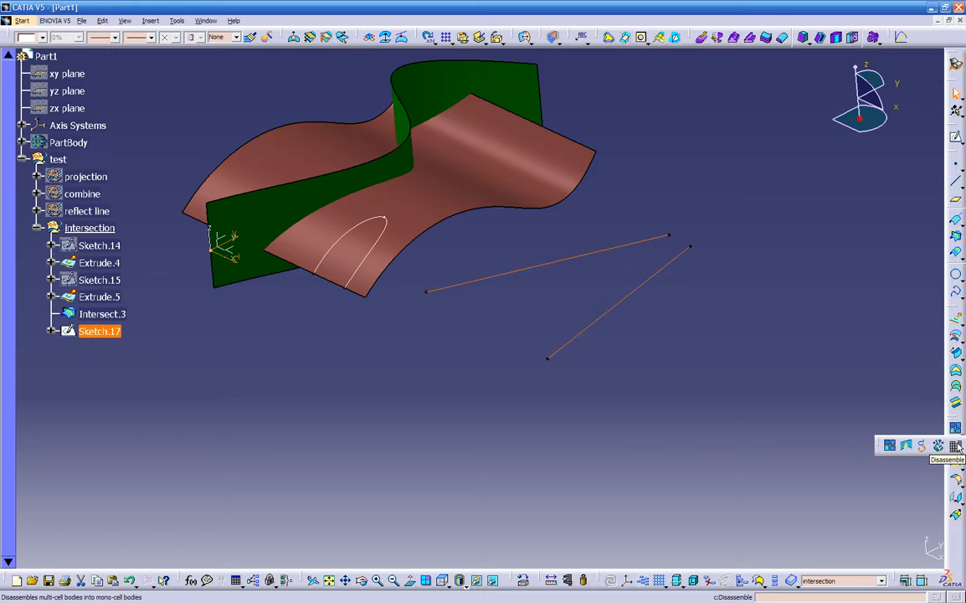
pyautogui.click(956, 446)
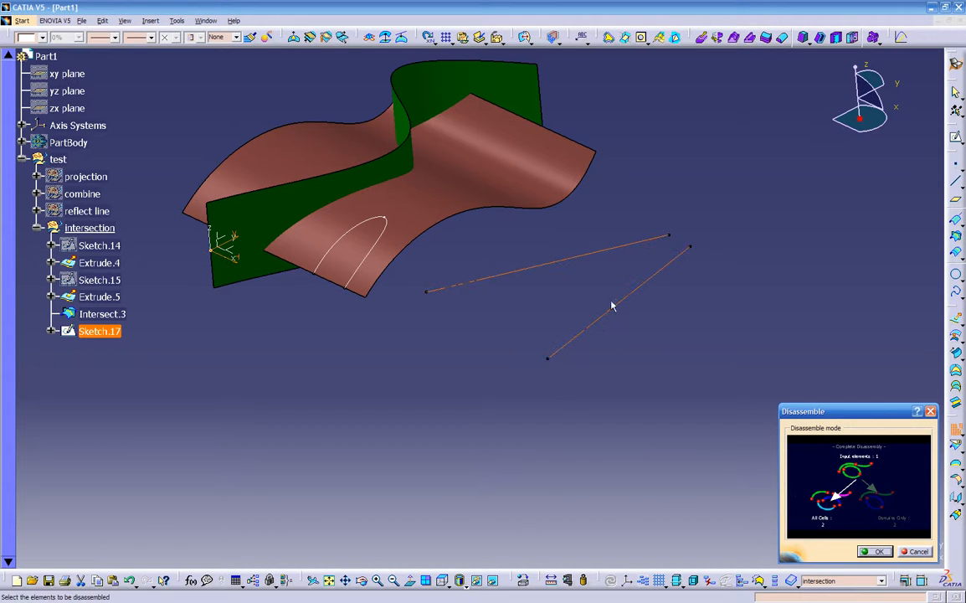
pyautogui.click(876, 508)
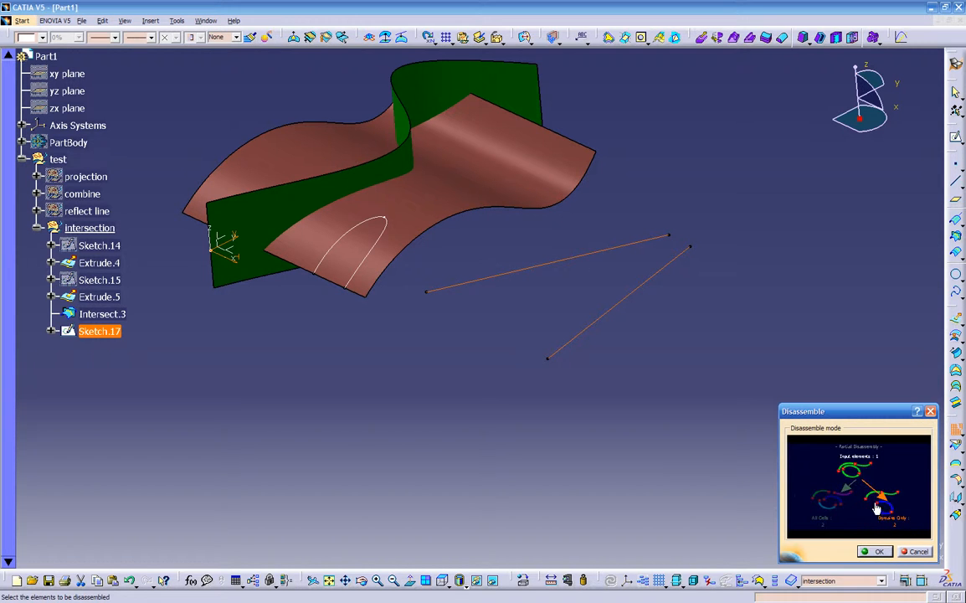
pyautogui.click(876, 552)
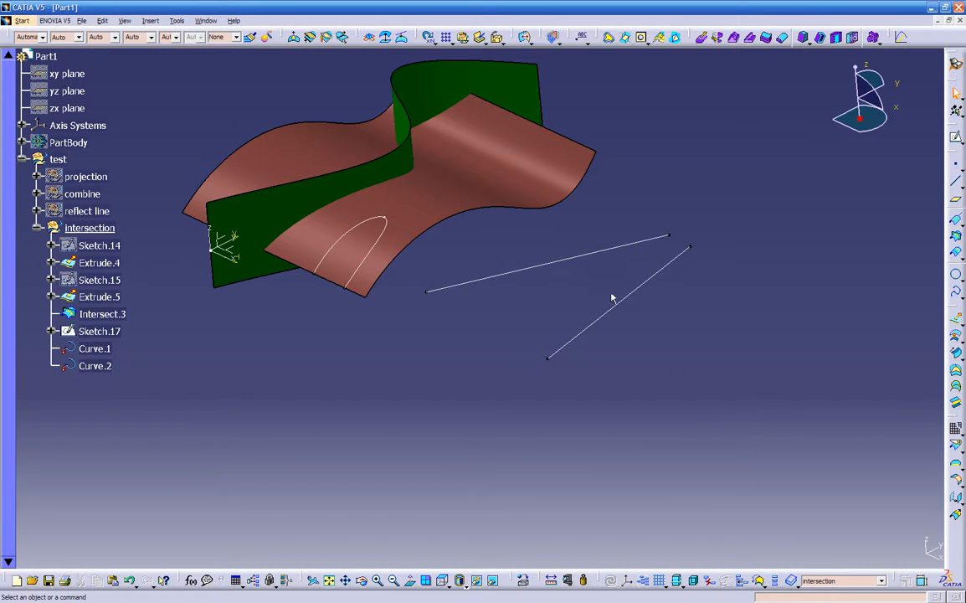
# - Check which line each disassembled curve represents, and hide the original Sketch.17
pyautogui.click(94, 349)
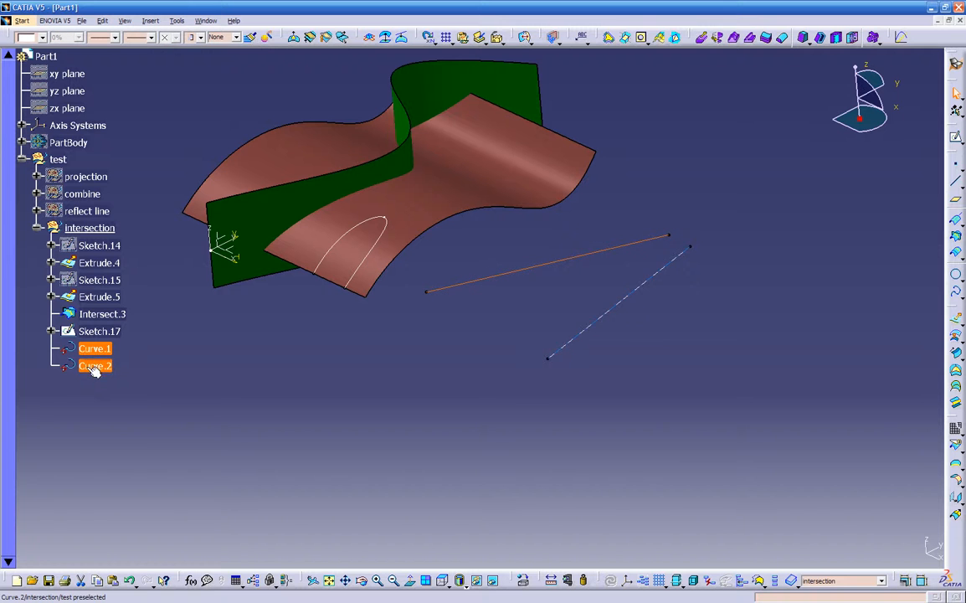
pyautogui.click(95, 367)
pyautogui.click(98, 331)
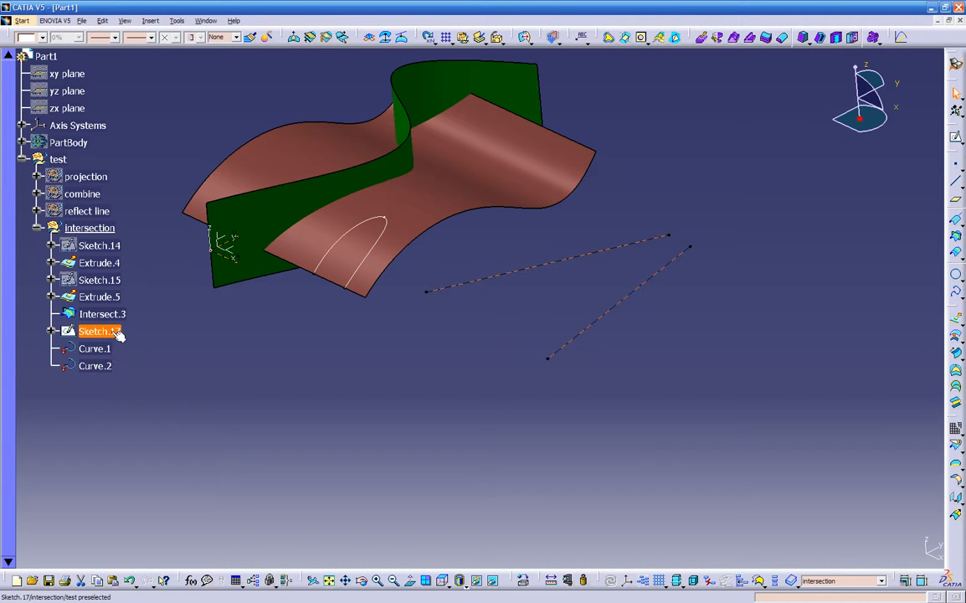
pyautogui.rightClick(120, 333)
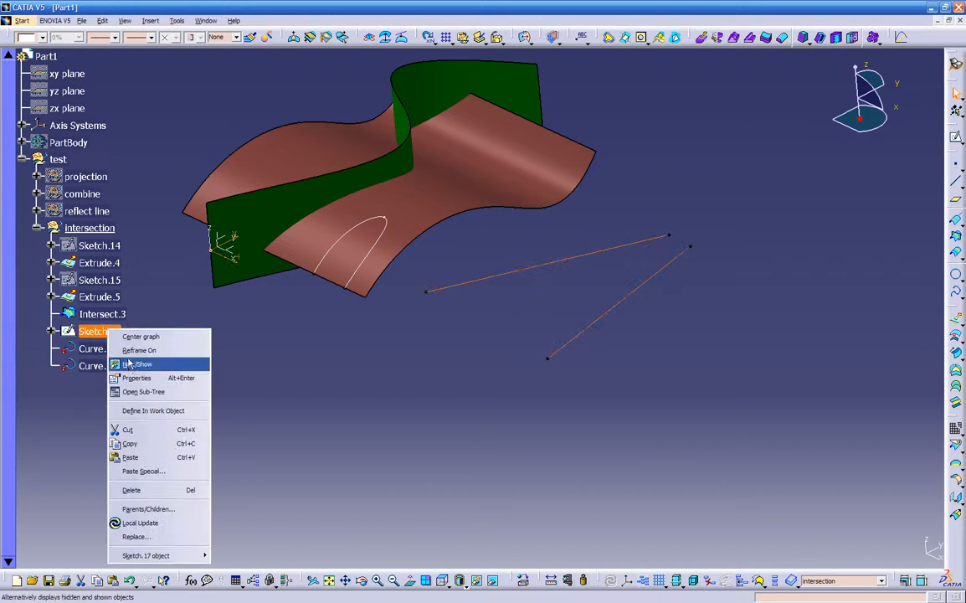
pyautogui.click(134, 351)
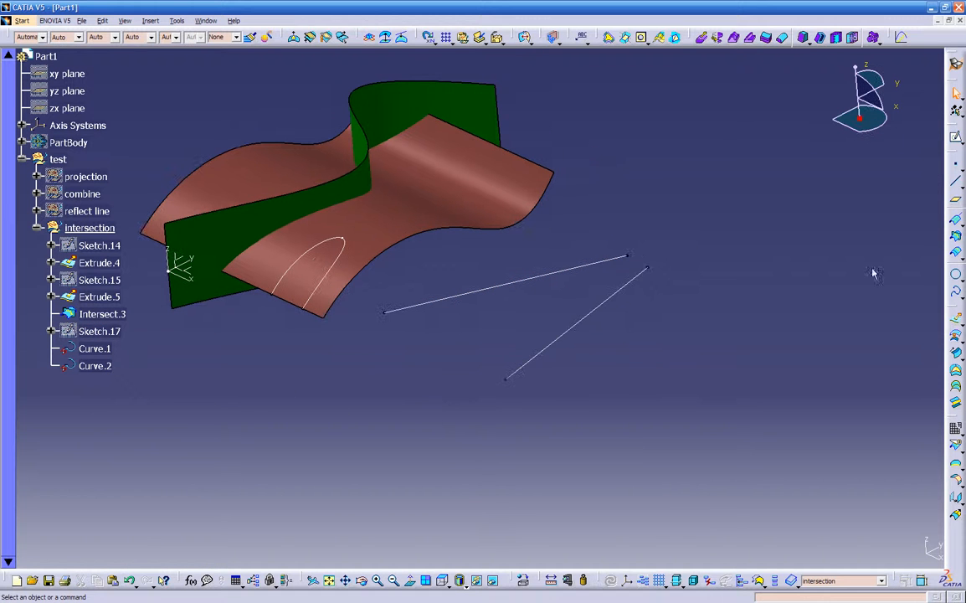
# - Start an Intersection with Curve.2 as first element and Curve.1 as second, and try to compute it with the Curve result
pyautogui.click(957, 239)
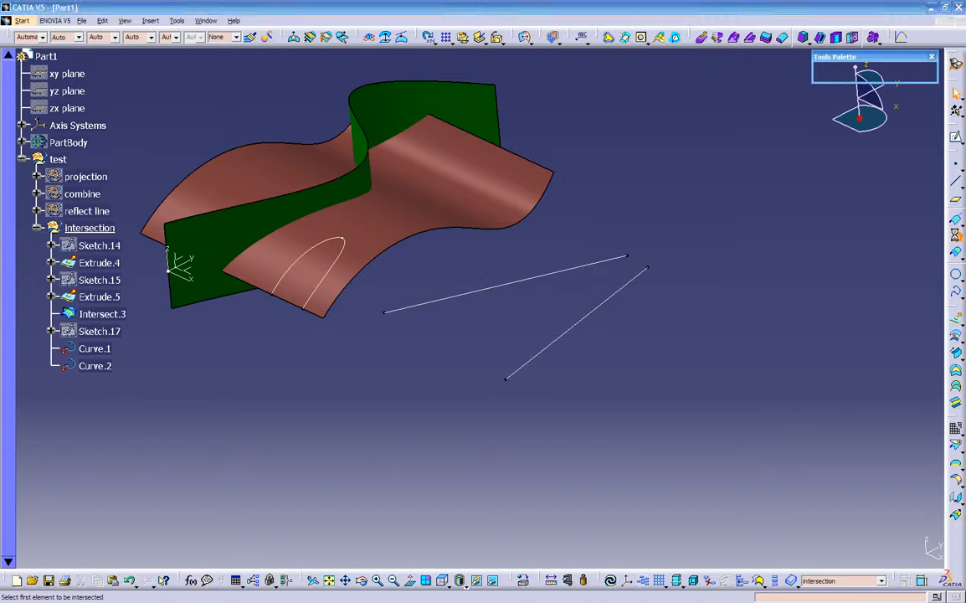
pyautogui.click(622, 289)
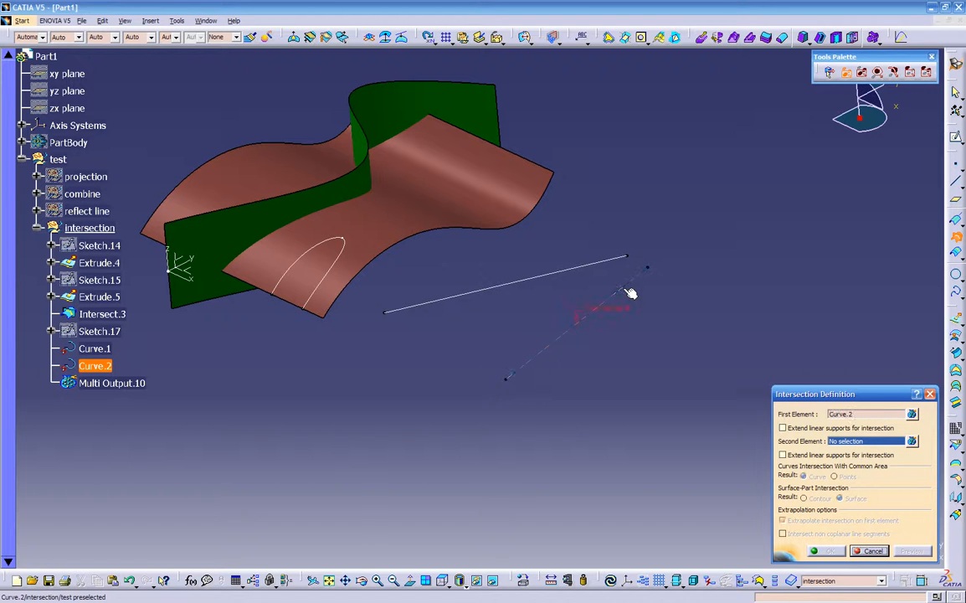
pyautogui.click(480, 300)
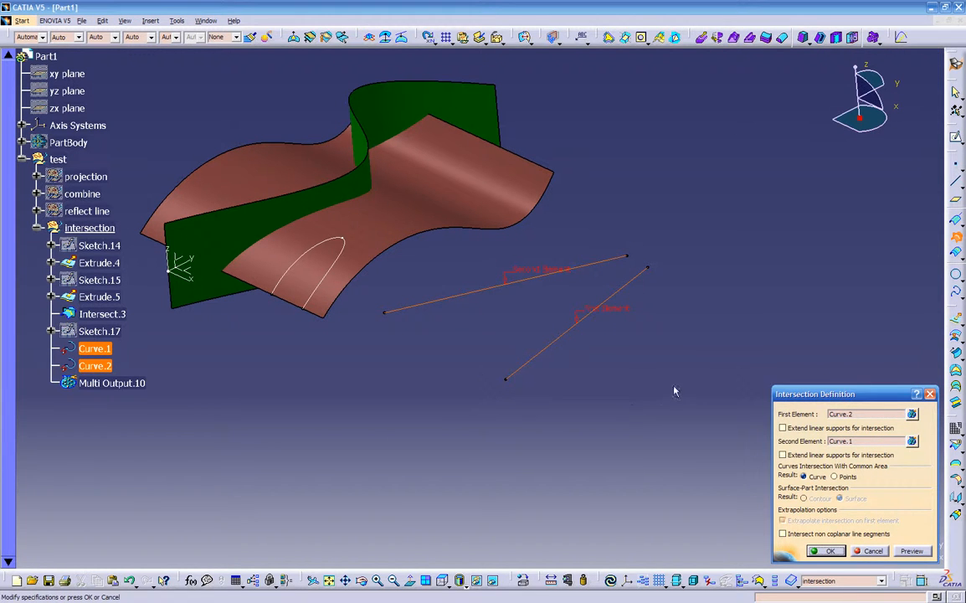
pyautogui.moveTo(641, 359); pyautogui.dragTo(630, 369, button='middle')
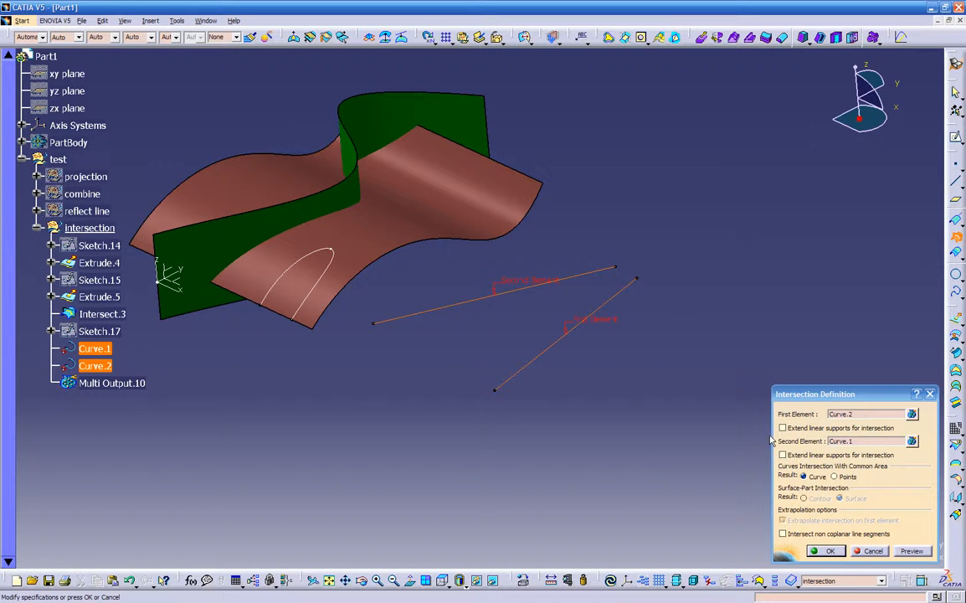
pyautogui.click(825, 550)
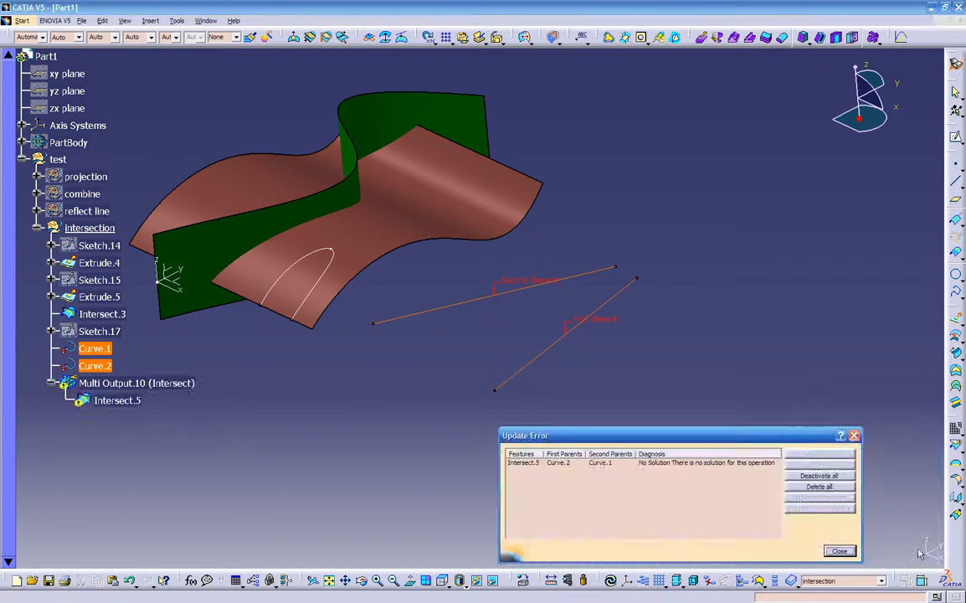
pyautogui.click(840, 551)
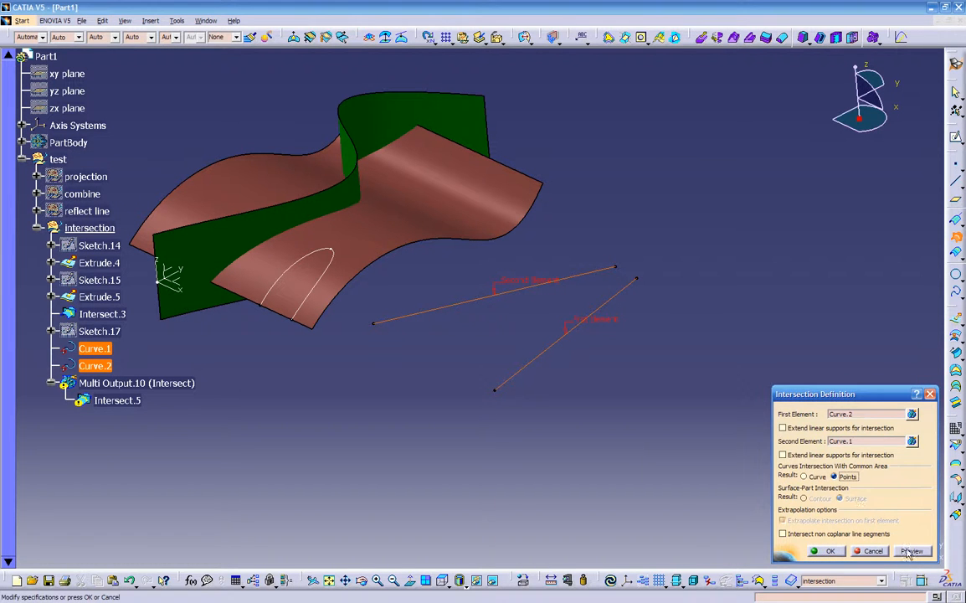
# - Use the Points result, extend the linear supports of both lines, enable intersecting non coplanar line segments, and preview the intersection
pyautogui.click(822, 550)
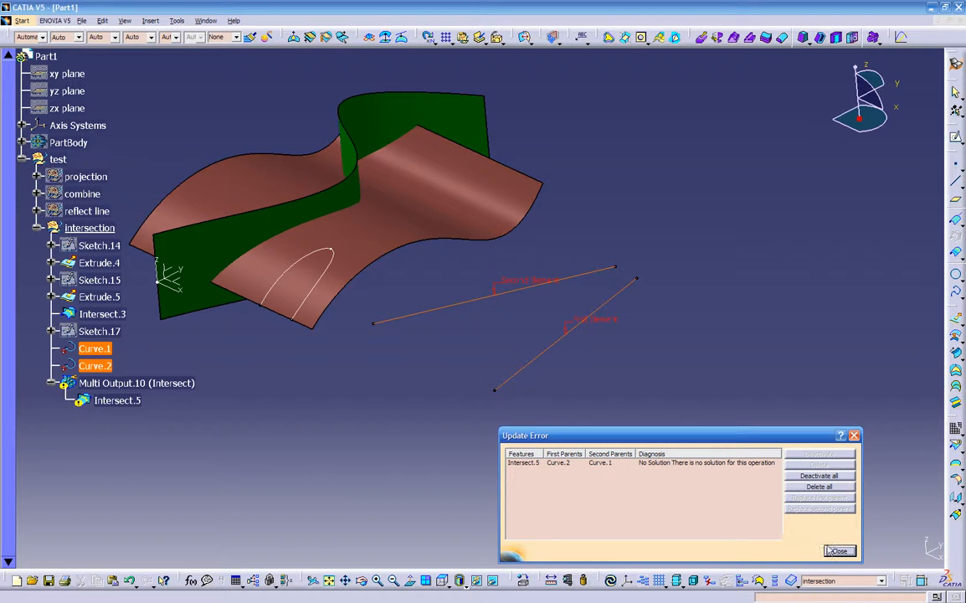
pyautogui.press('Return')
pyautogui.moveTo(622, 460); pyautogui.dragTo(672, 457, button='middle')
pyautogui.click(783, 534)
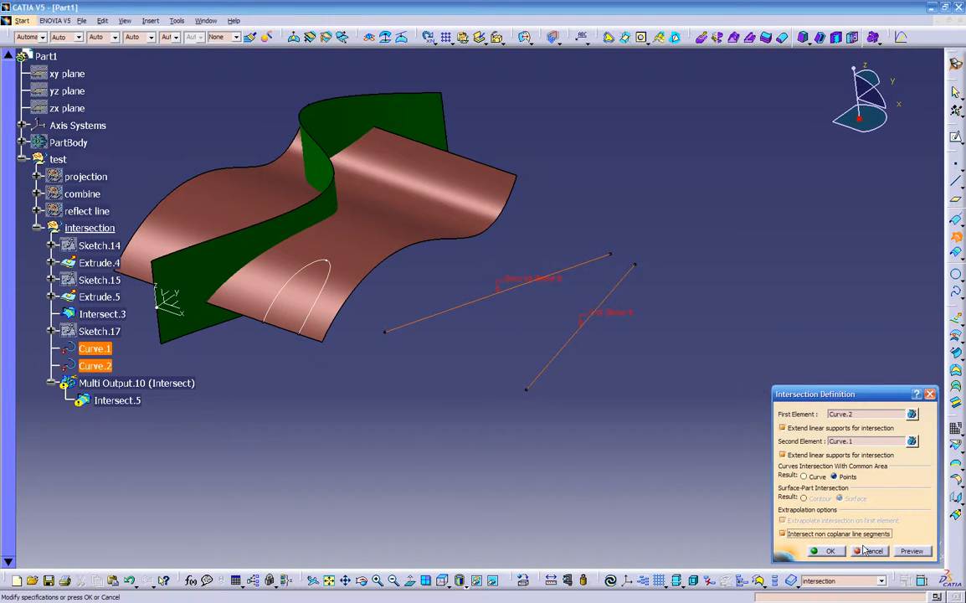
pyautogui.click(916, 551)
pyautogui.moveTo(589, 411); pyautogui.dragTo(519, 413, button='middle')
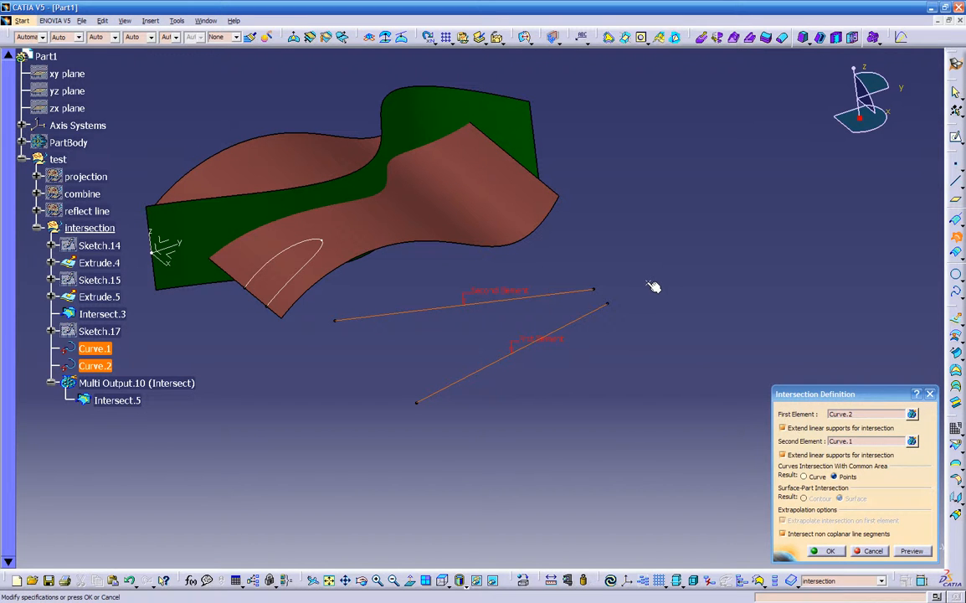
pyautogui.moveTo(633, 327); pyautogui.dragTo(536, 404, button='middle')
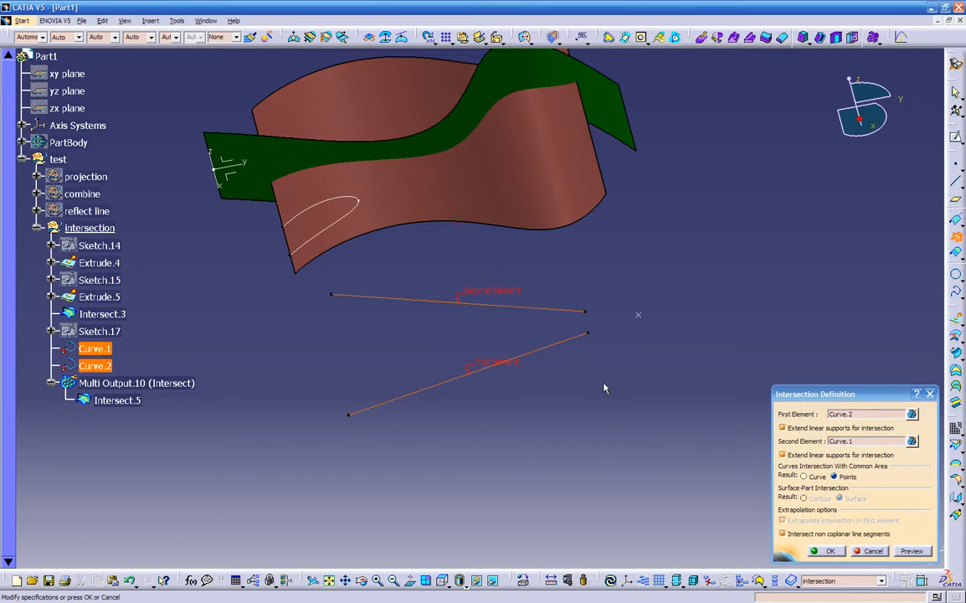
# - Preview the intersection of the extended lines with the Curve result for comparison, and switch back to Points
pyautogui.moveTo(606, 388); pyautogui.dragTo(662, 386, button='middle')
pyautogui.click(803, 477)
pyautogui.click(905, 551)
pyautogui.click(834, 476)
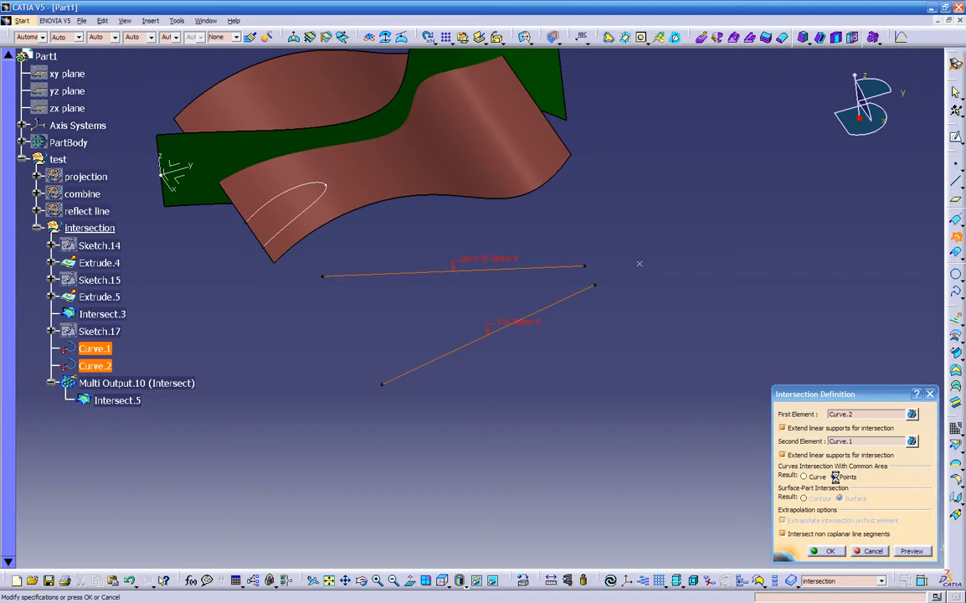
# - Create the intersection point of the two extended lines with the Points result and inspect it beside the line ends
pyautogui.click(908, 552)
pyautogui.click(823, 551)
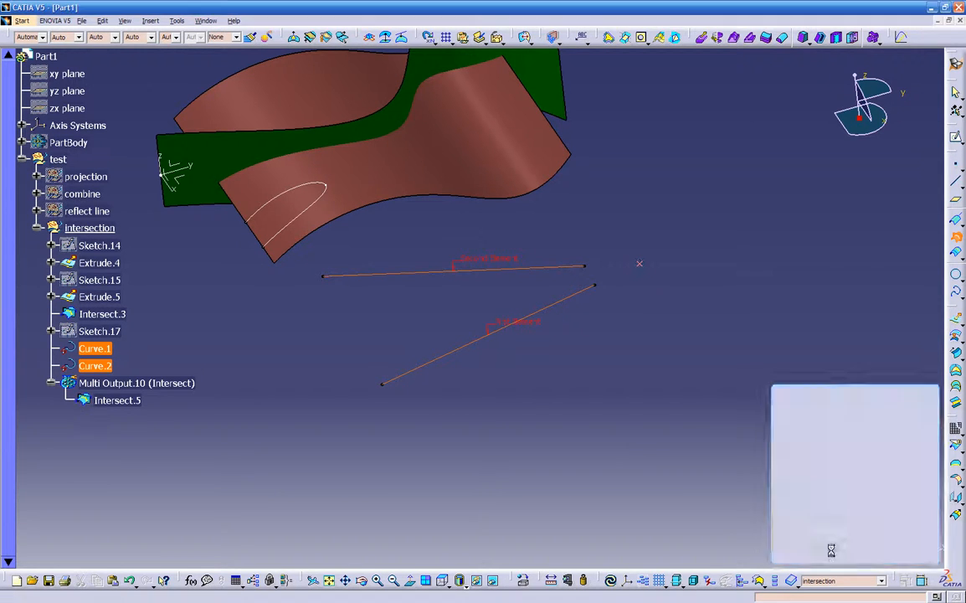
pyautogui.moveTo(686, 453); pyautogui.dragTo(560, 431, button='middle')
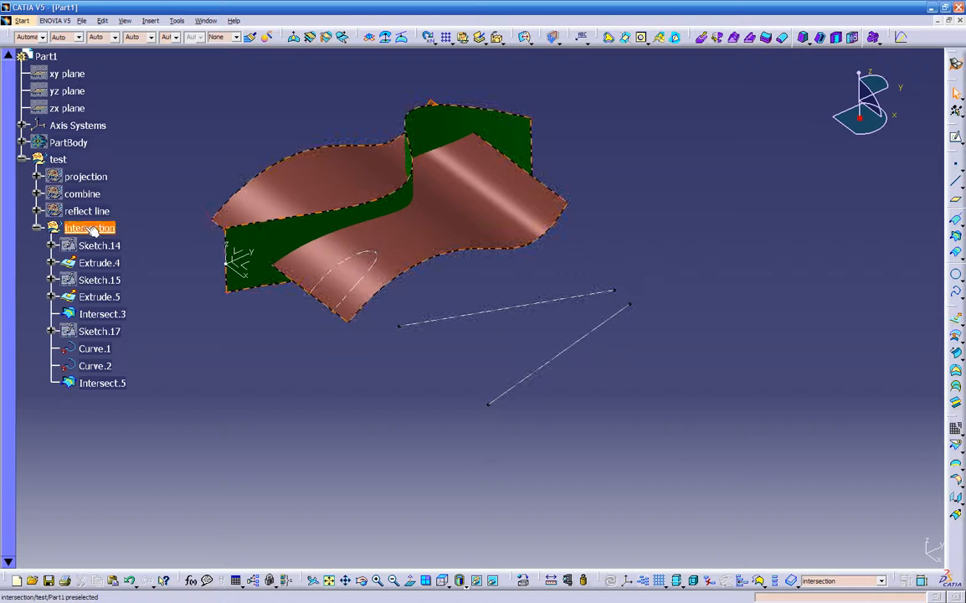
pyautogui.moveTo(352, 384); pyautogui.dragTo(411, 406, button='middle')
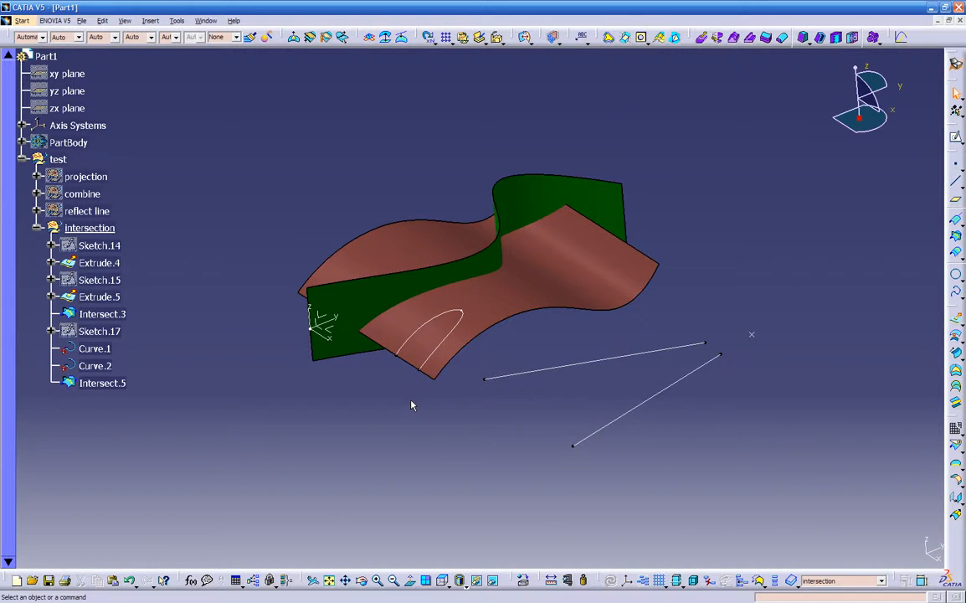